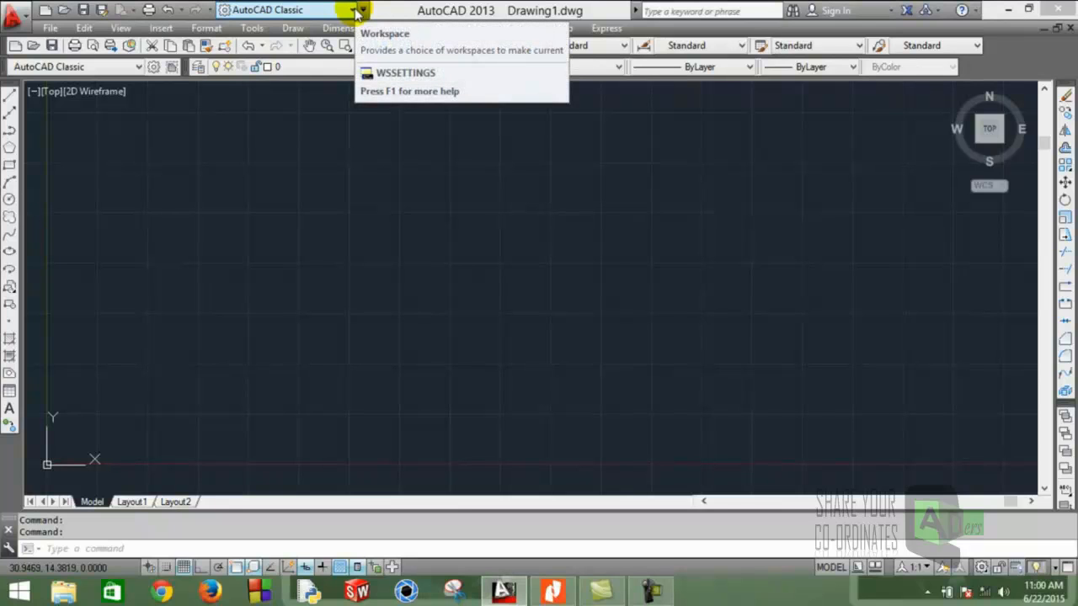
# - Select the AutoCAD Classic workspace for the drawing session
pyautogui.click(360, 10)
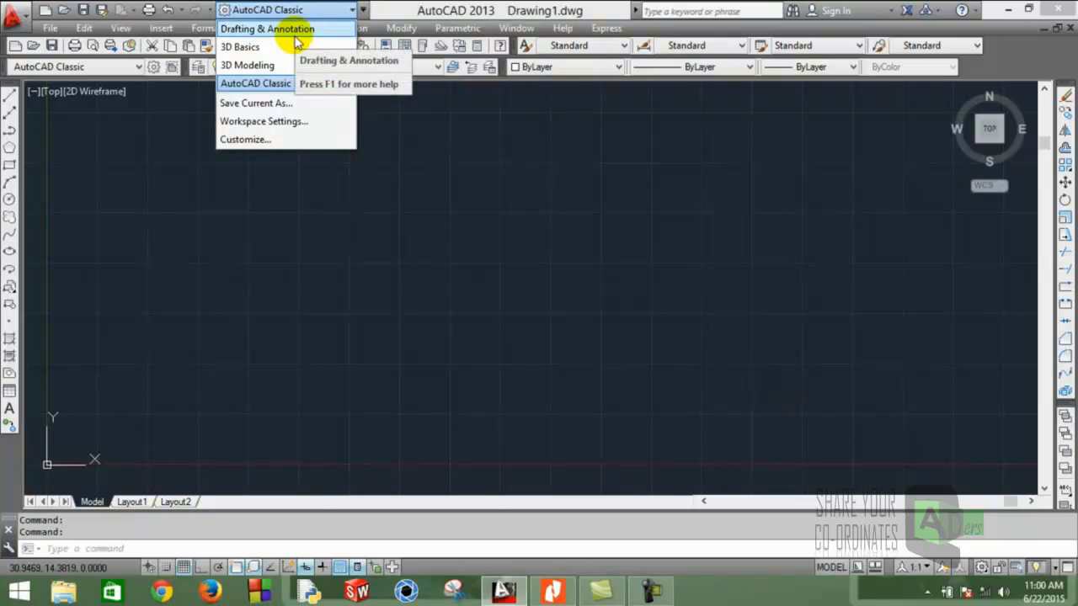
pyautogui.click(285, 85)
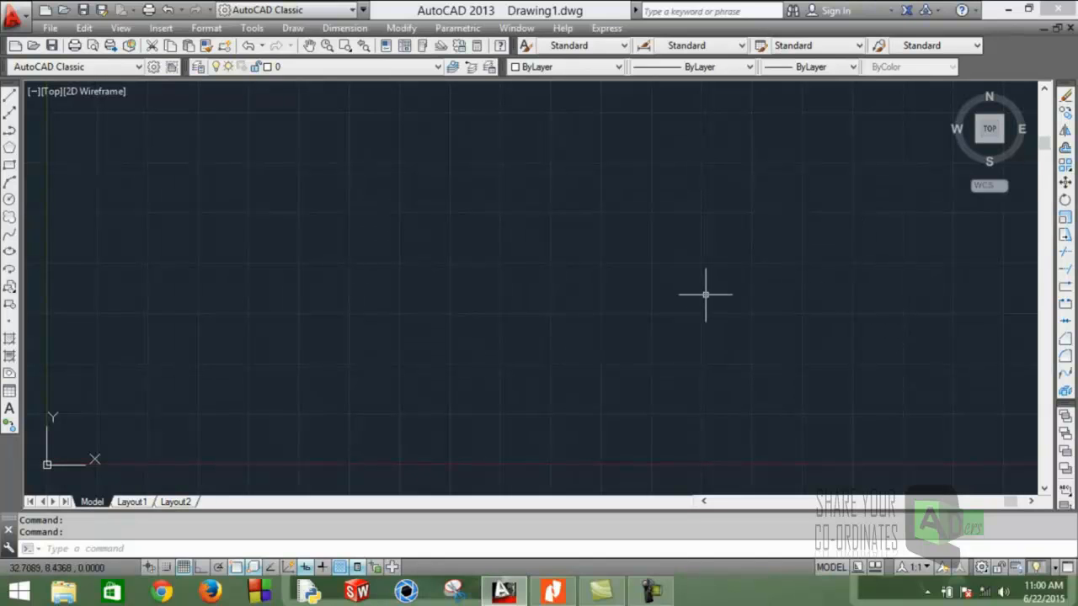
pyautogui.click(649, 589)
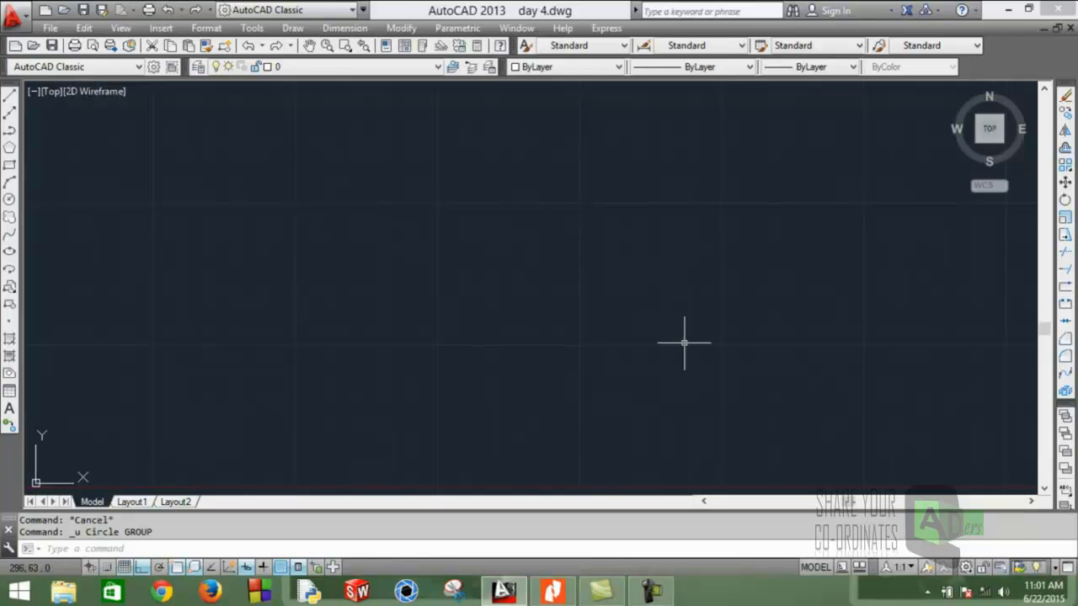
pyautogui.click(652, 589)
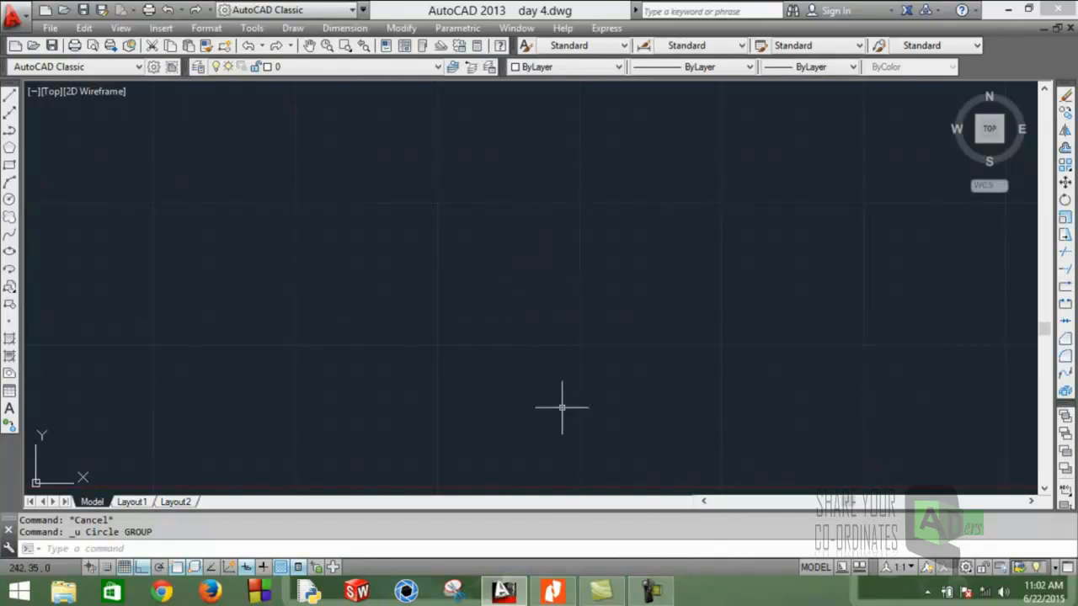
# - Consult the Day 4.pdf drawing in Nitro Pro and draw its upper circle in AutoCAD with a 58 mm diameter
pyautogui.click(549, 593)
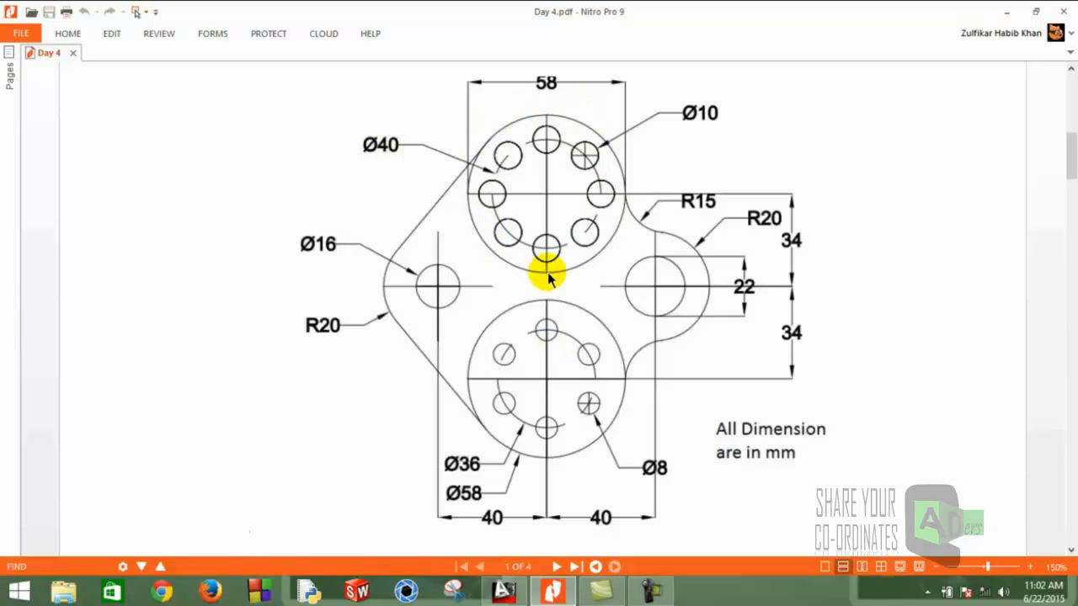
pyautogui.click(497, 592)
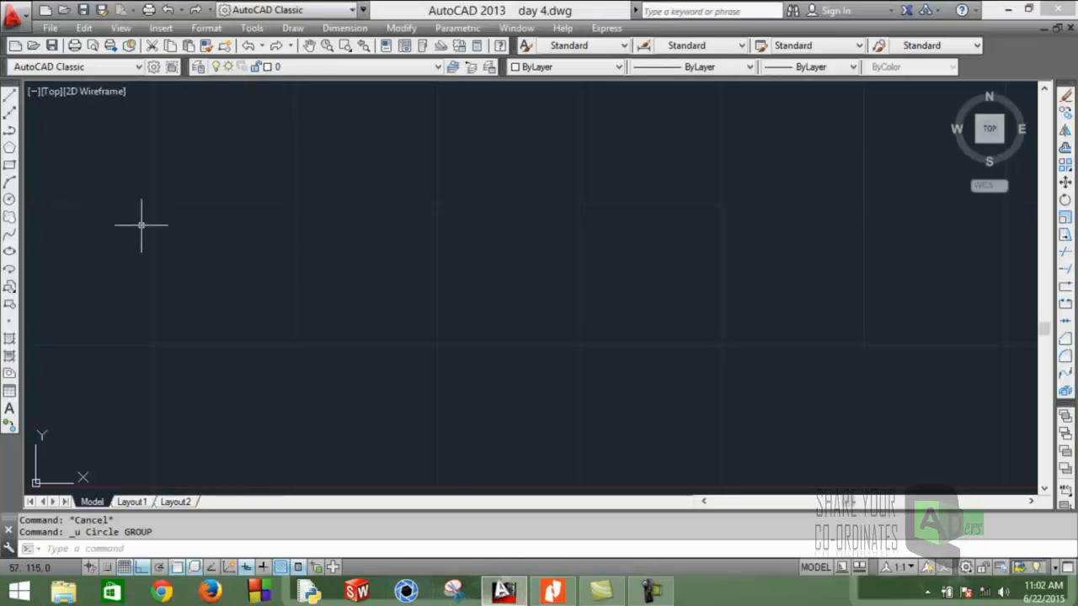
pyautogui.click(11, 202)
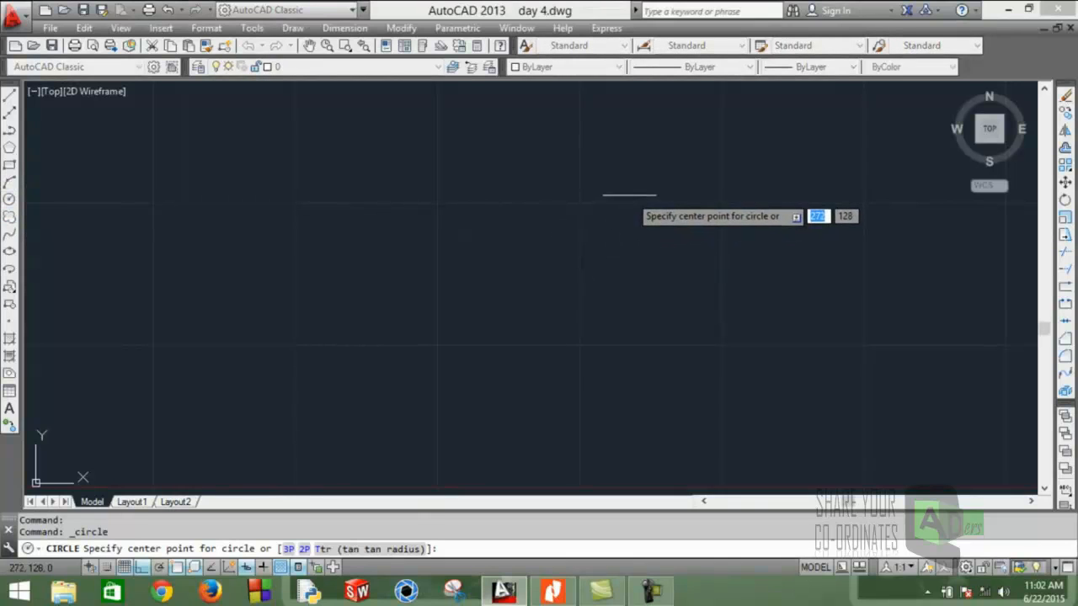
pyautogui.click(629, 177)
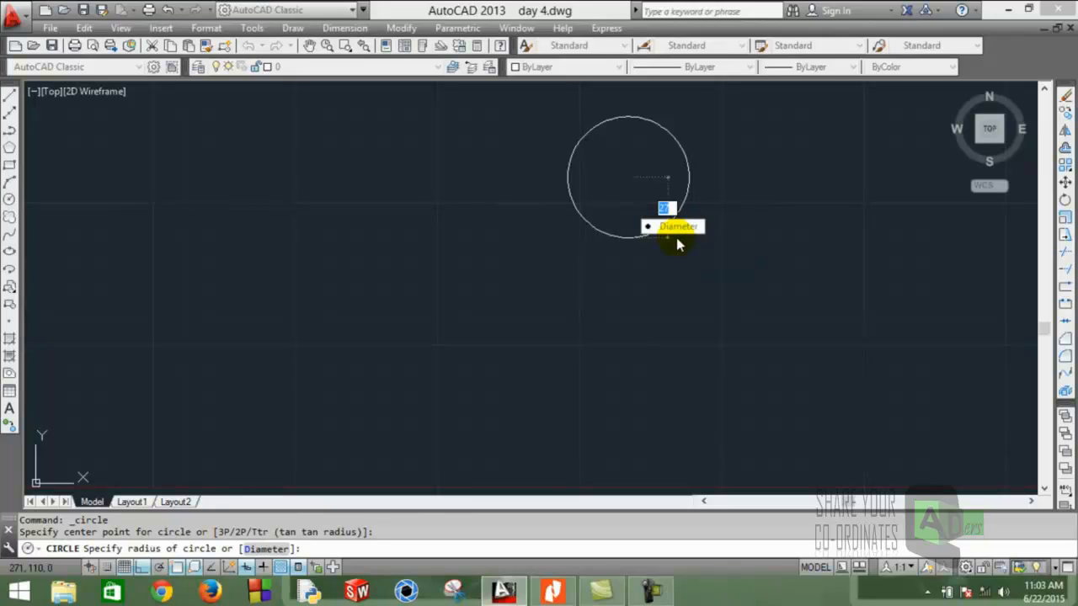
pyautogui.click(676, 232)
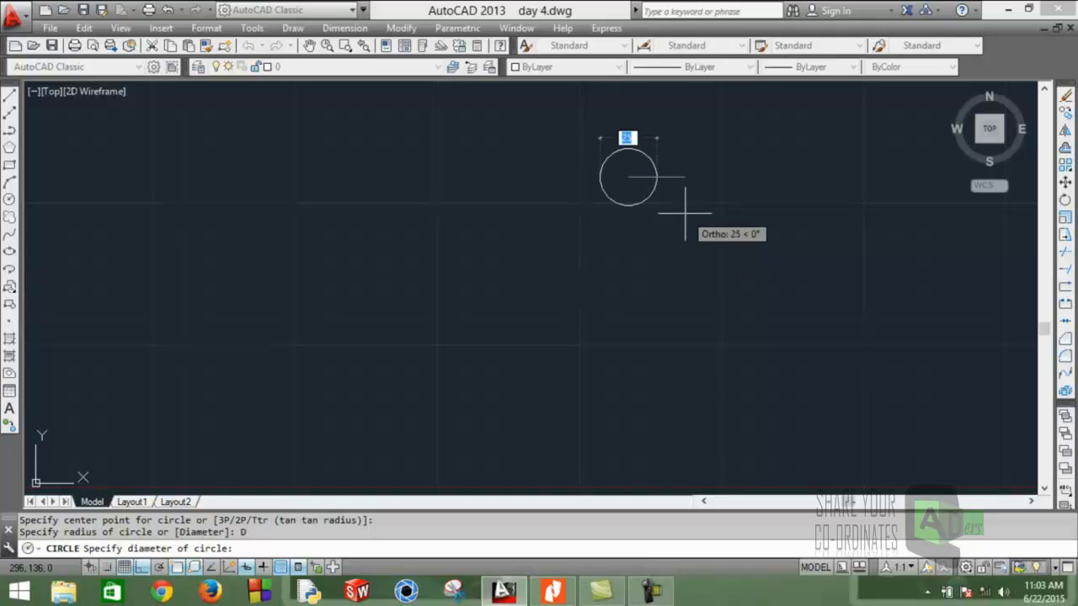
pyautogui.write('5')
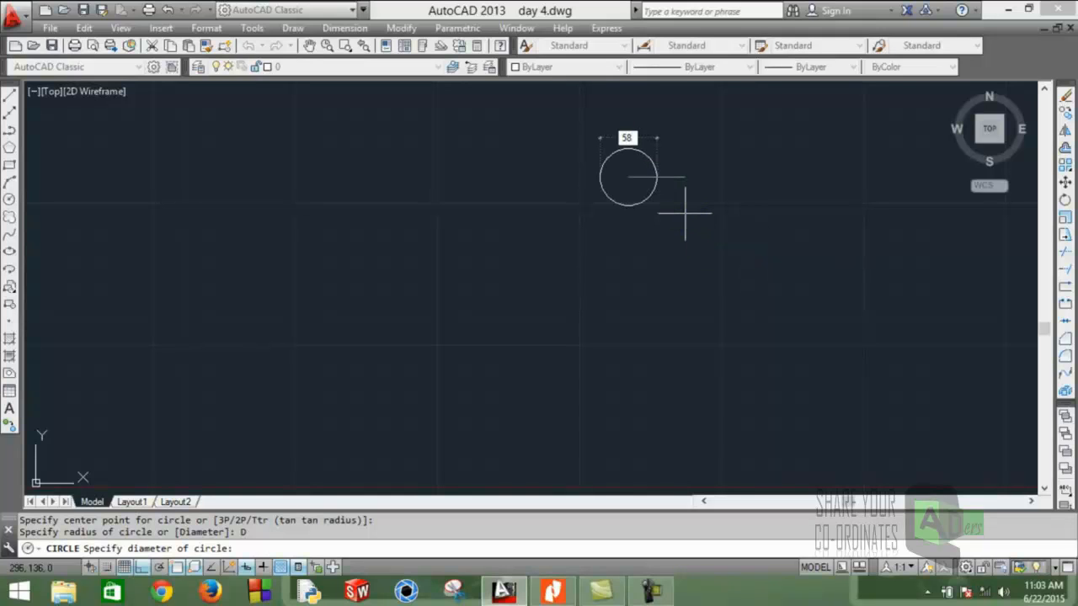
pyautogui.press('Return')
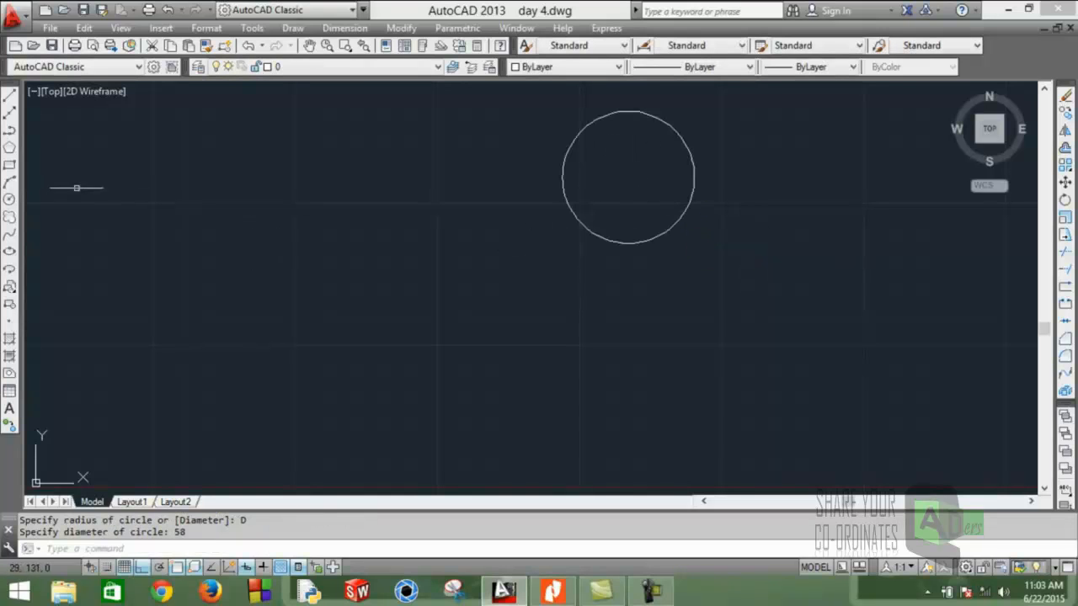
# - Draw a concentric 40 mm diameter circle at the centre of the 58 mm circle
pyautogui.click(10, 200)
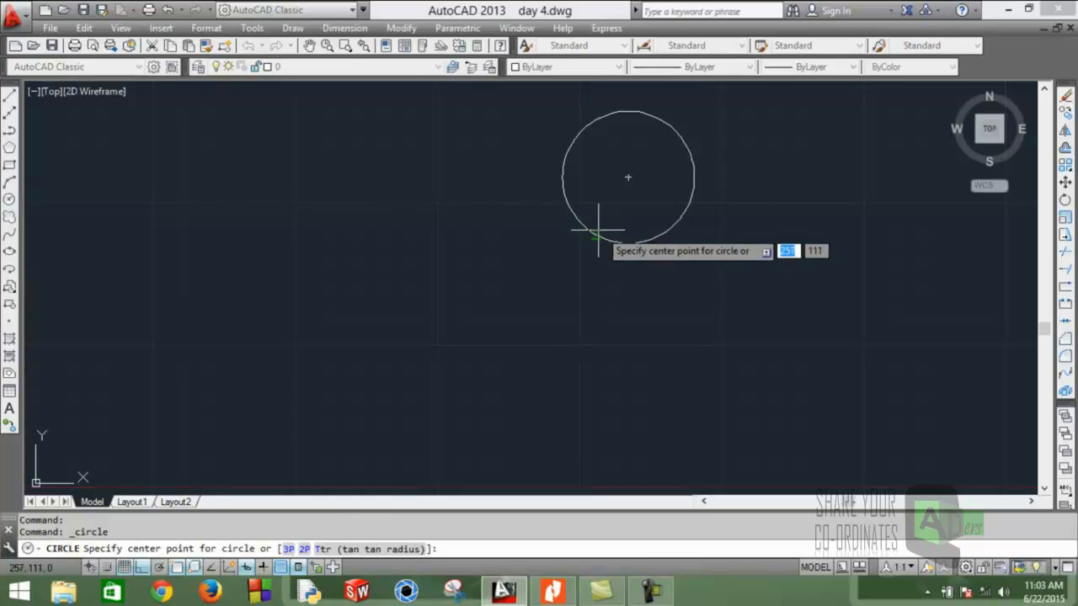
pyautogui.click(628, 177)
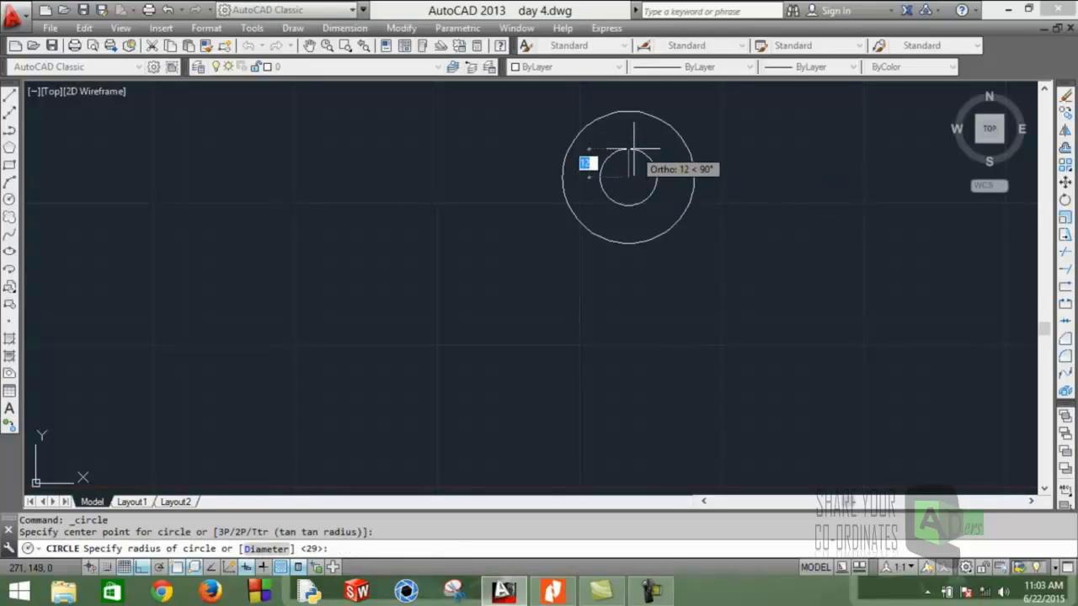
pyautogui.press('Down')
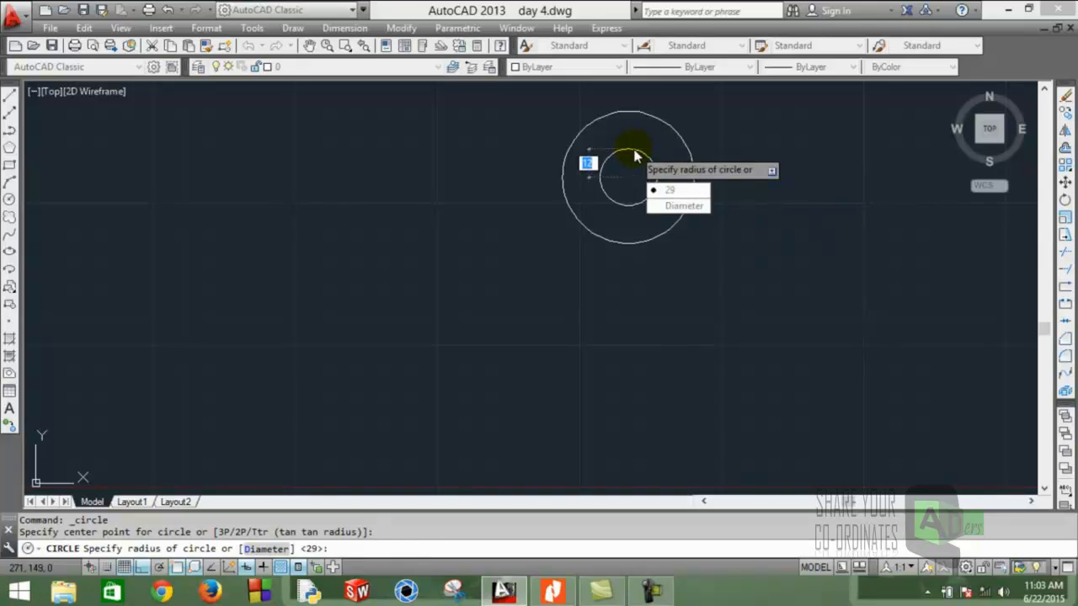
pyautogui.press('Return')
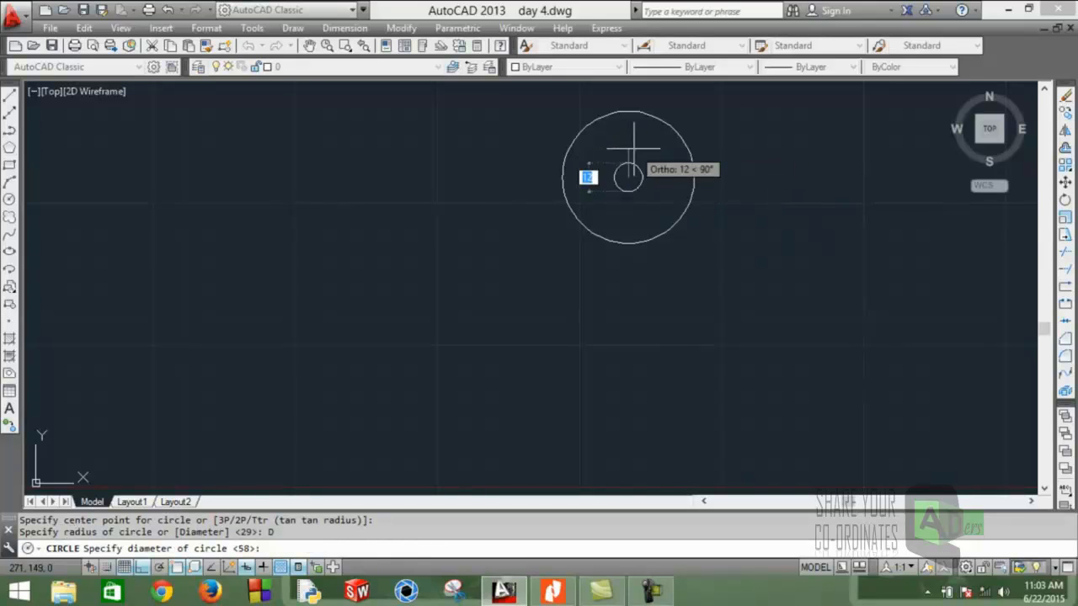
pyautogui.write('4')
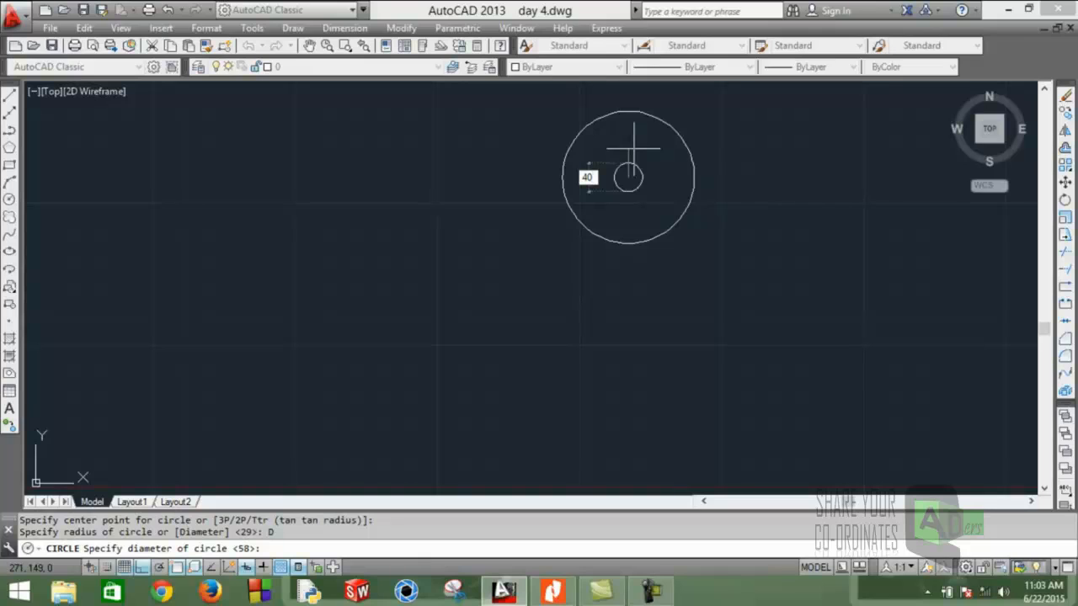
pyautogui.write('0')
pyautogui.press('Return')
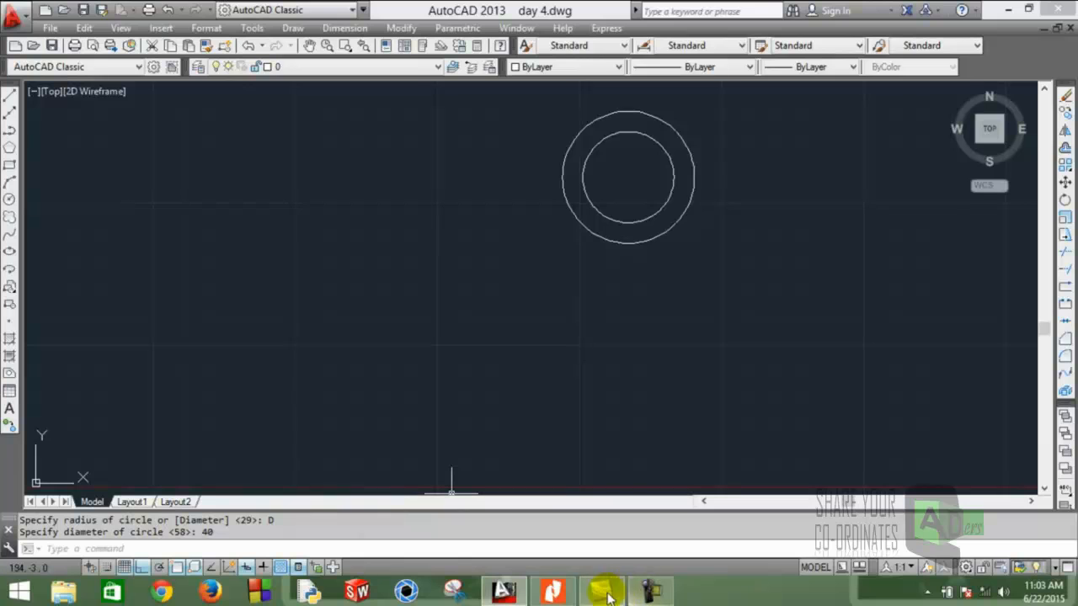
pyautogui.click(656, 594)
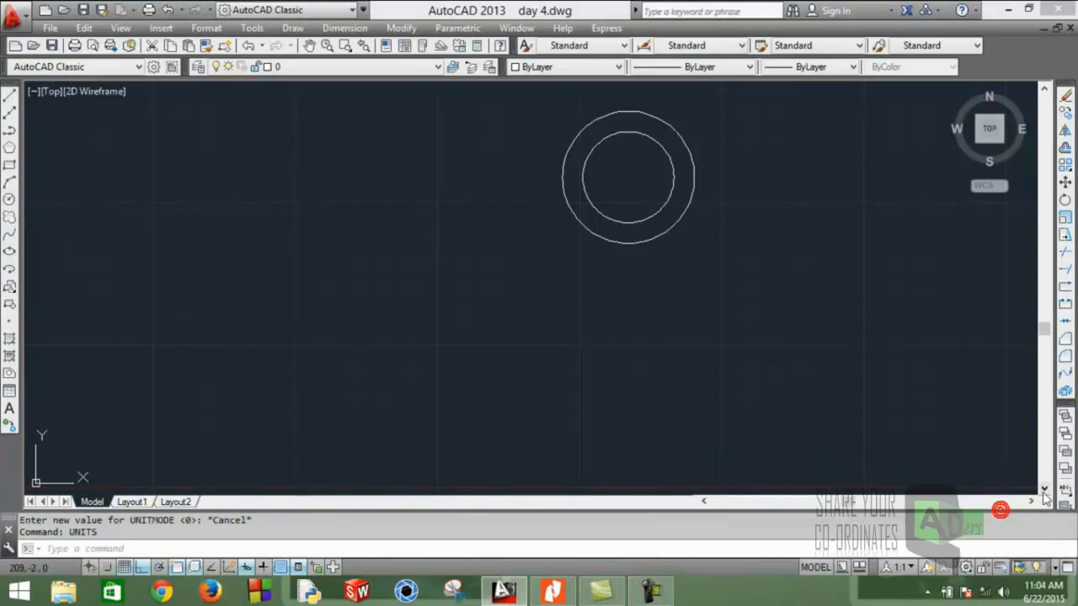
pyautogui.click(646, 593)
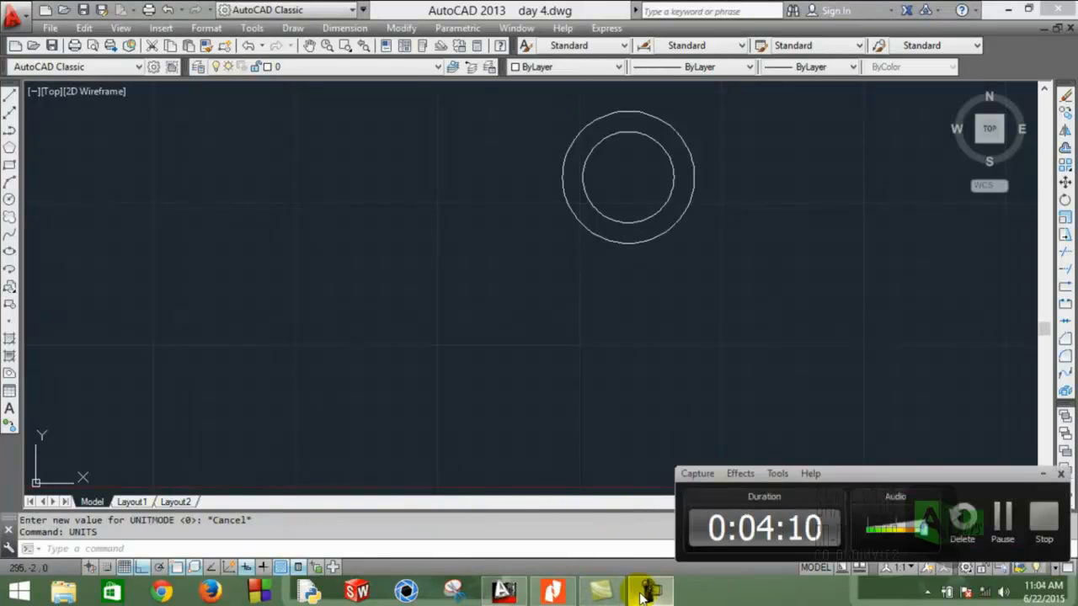
pyautogui.click(645, 595)
pyautogui.click(645, 594)
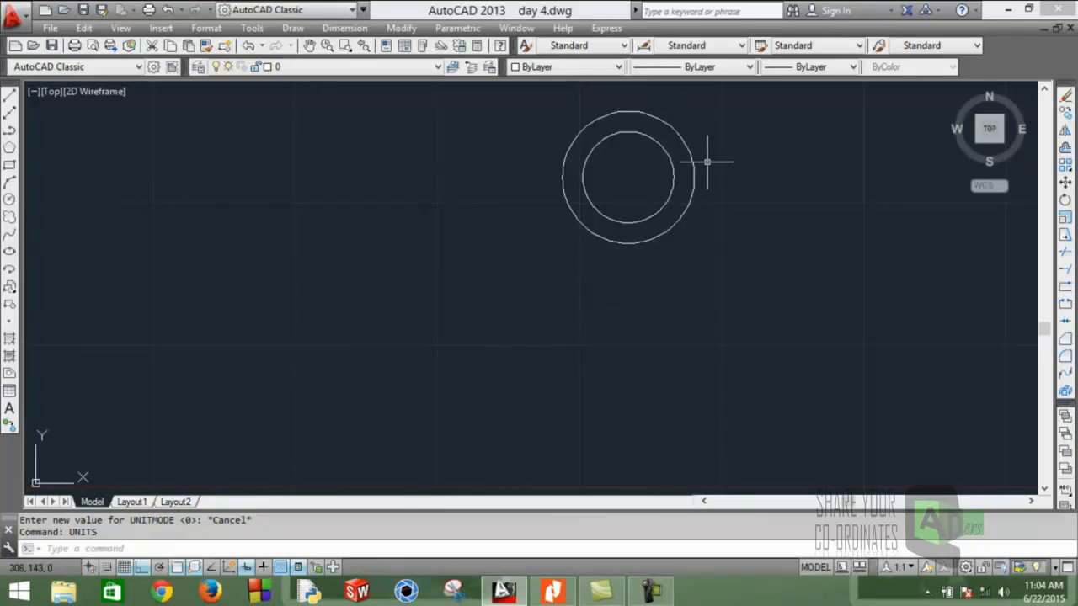
# - Open the drawing units settings with UNITS and keep Millimeters as the insertion scale
pyautogui.click(160, 549)
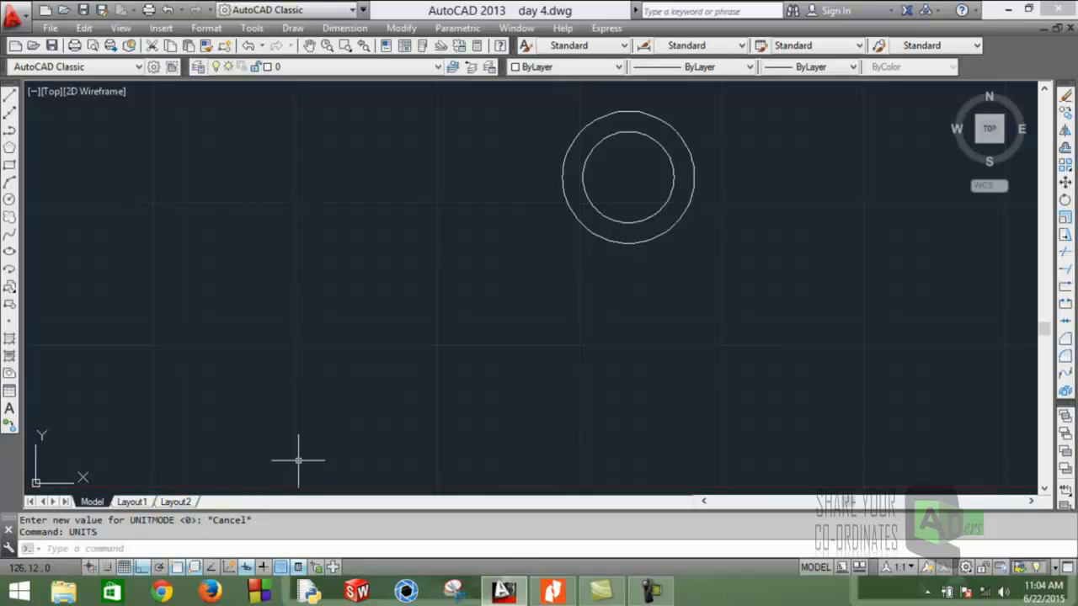
pyautogui.write('it')
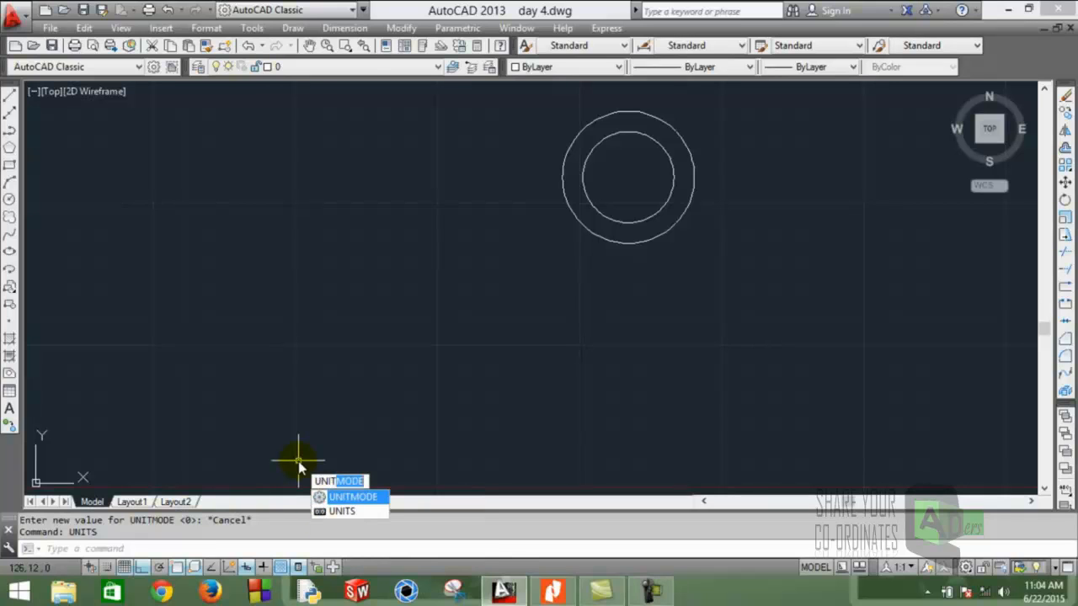
pyautogui.click(367, 513)
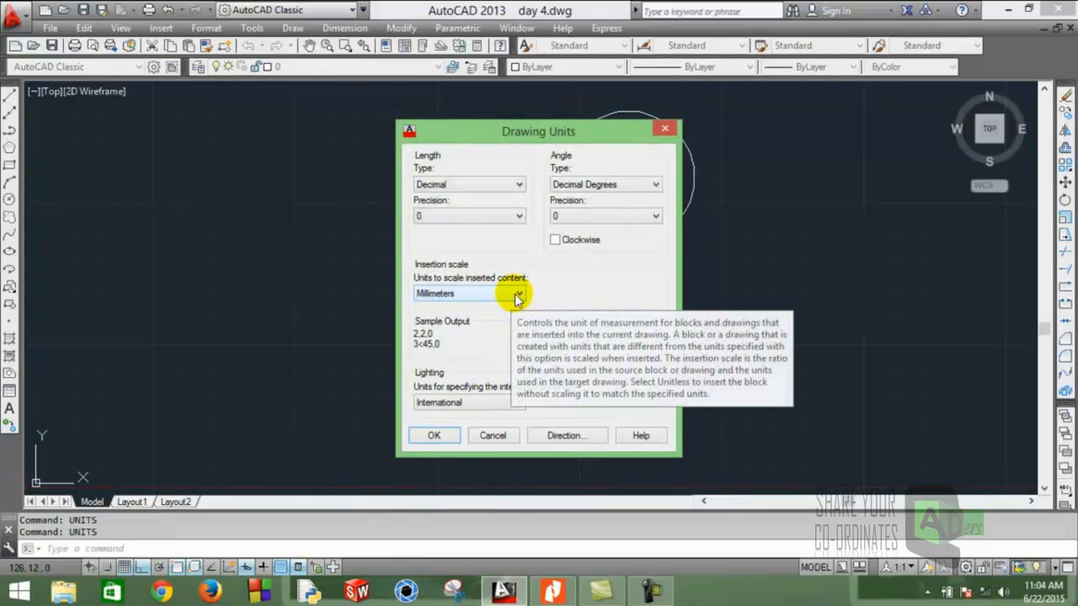
pyautogui.click(517, 294)
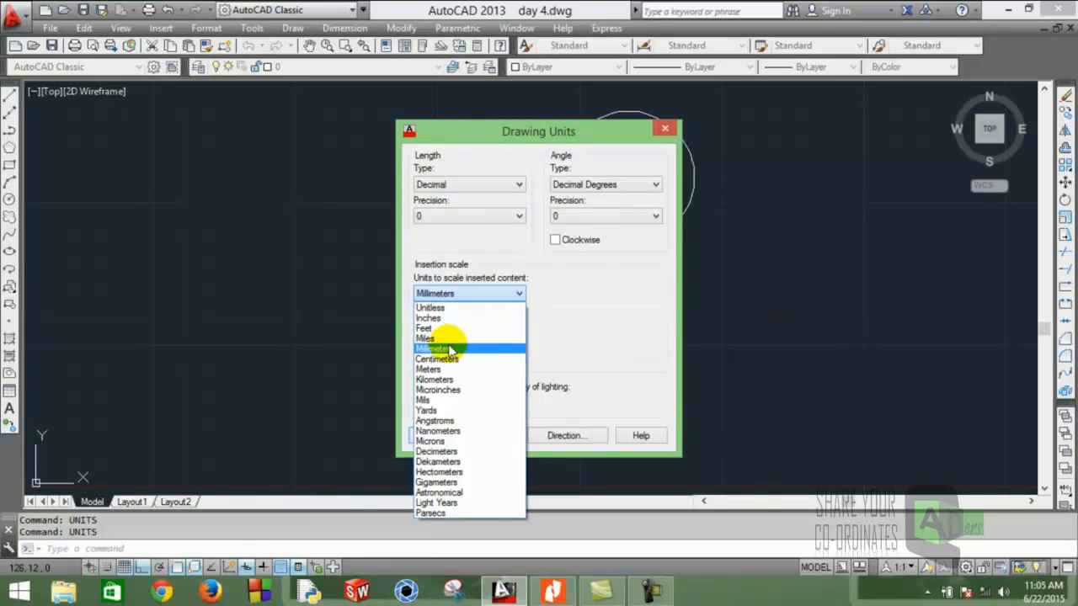
pyautogui.click(507, 293)
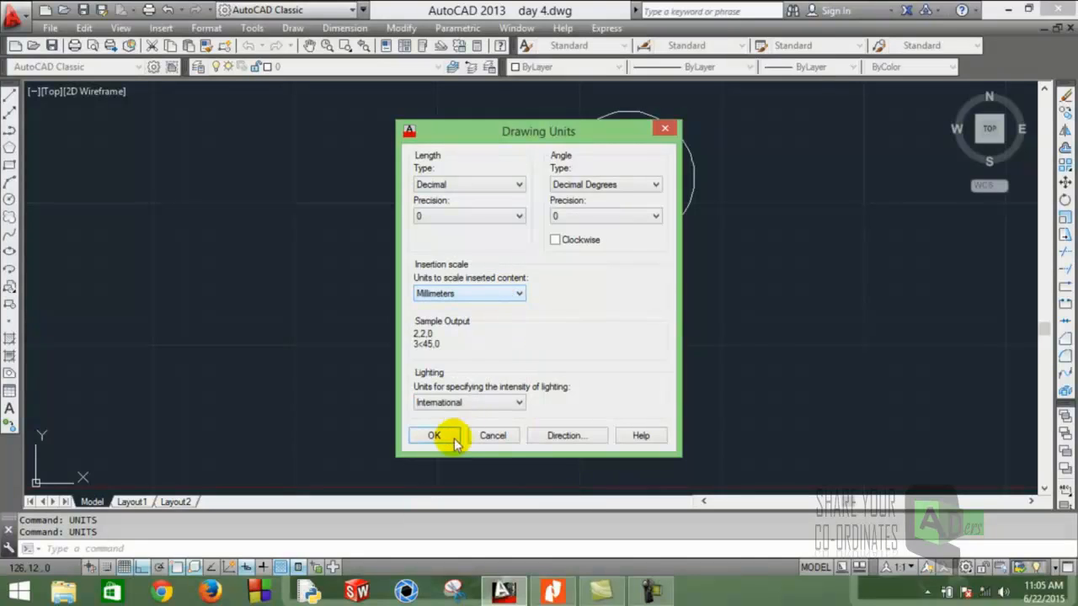
# - Check the reference dimensions in Nitro Pro and apply the AutoCAD drawing units with length precision 0
pyautogui.click(505, 215)
pyautogui.click(506, 216)
pyautogui.click(553, 591)
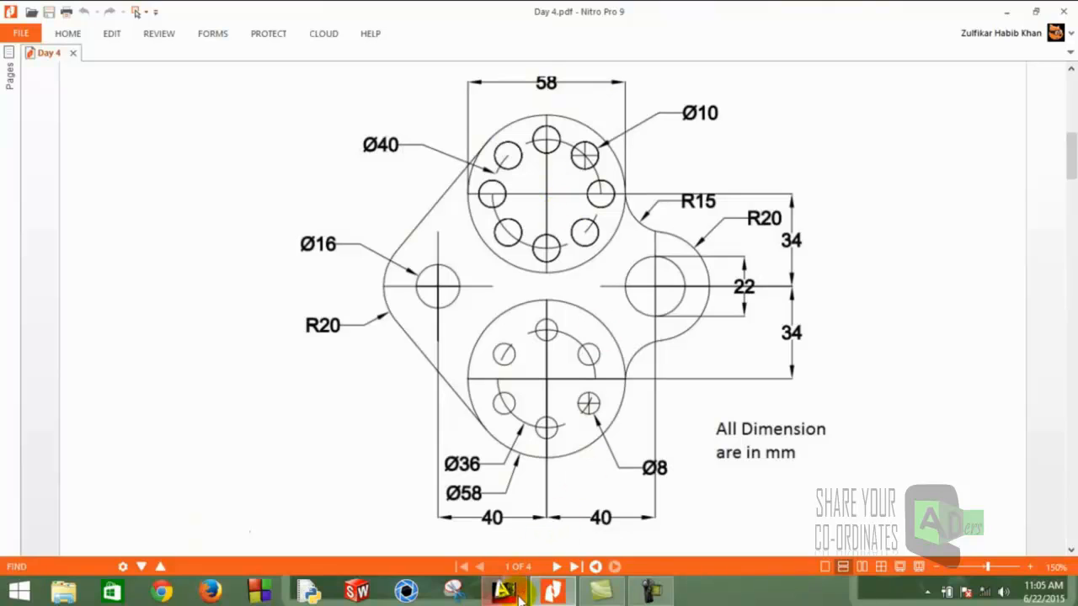
pyautogui.moveTo(520, 597)
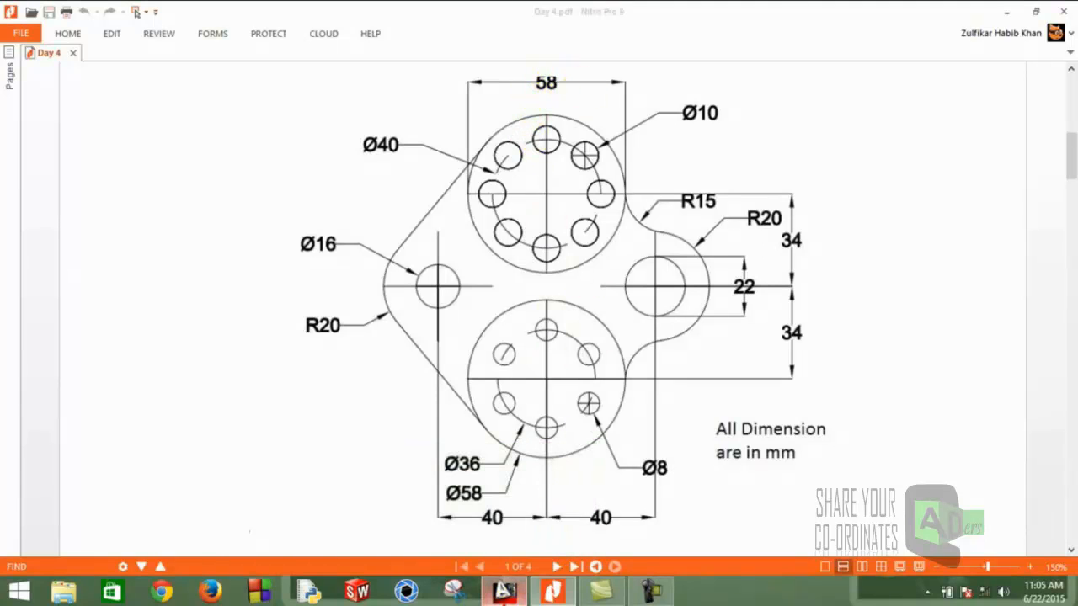
pyautogui.click(504, 591)
pyautogui.click(502, 217)
pyautogui.click(428, 226)
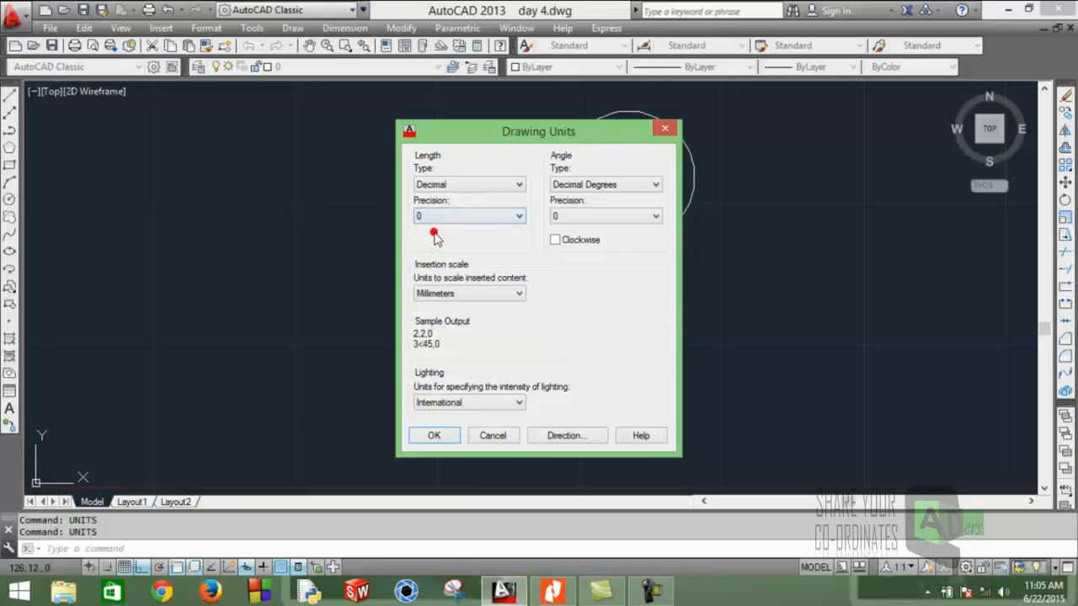
pyautogui.click(435, 436)
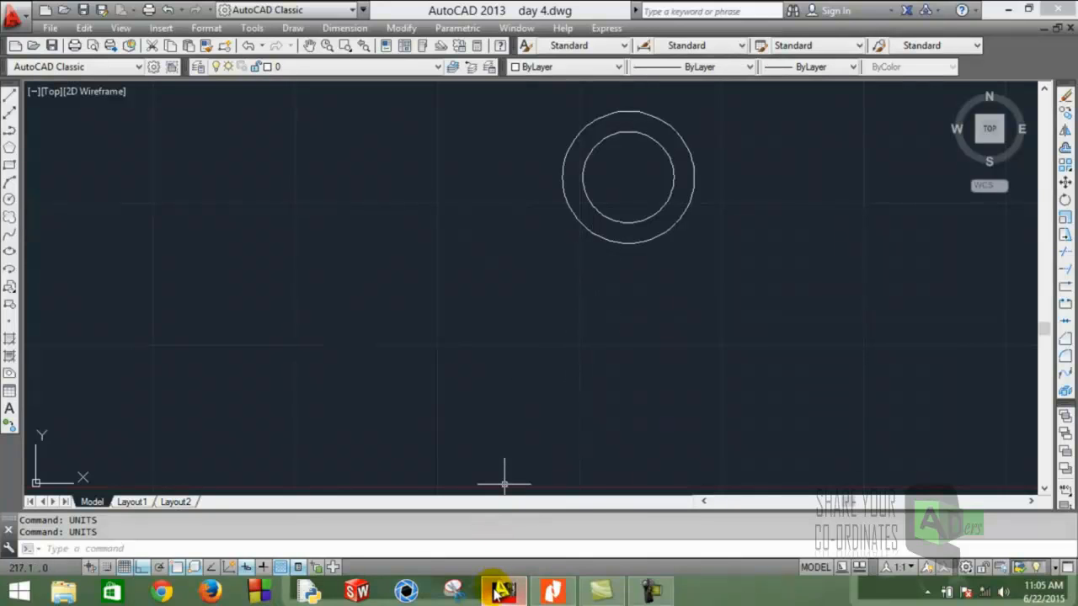
# - Consult Day 4.pdf in Nitro Pro and draw AutoCAD construction lines from the circles' centre, 34 mm down and then 40 mm left
pyautogui.click(552, 592)
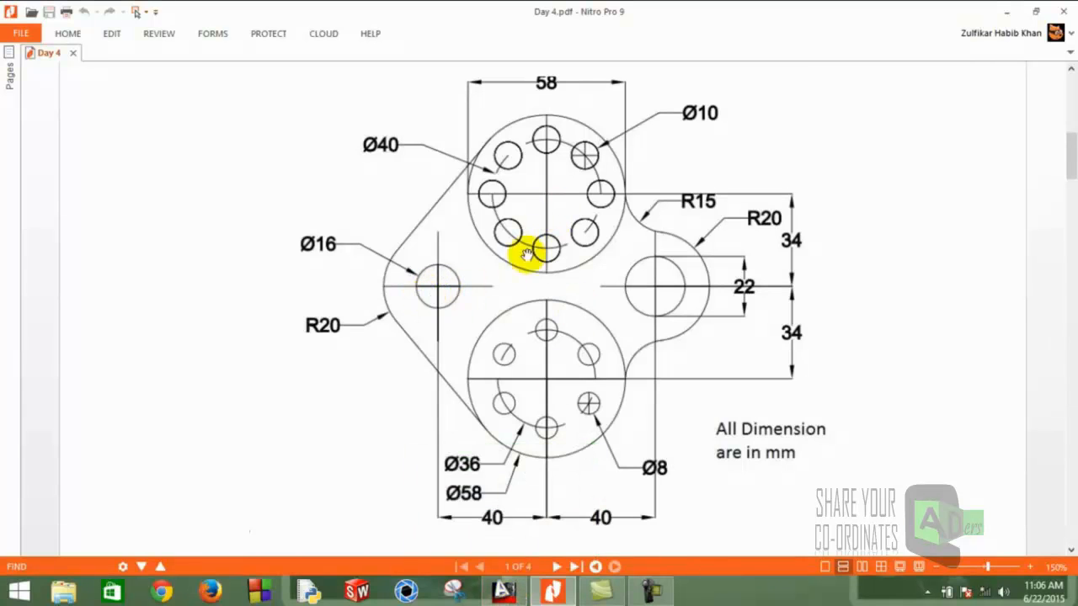
pyautogui.click(503, 592)
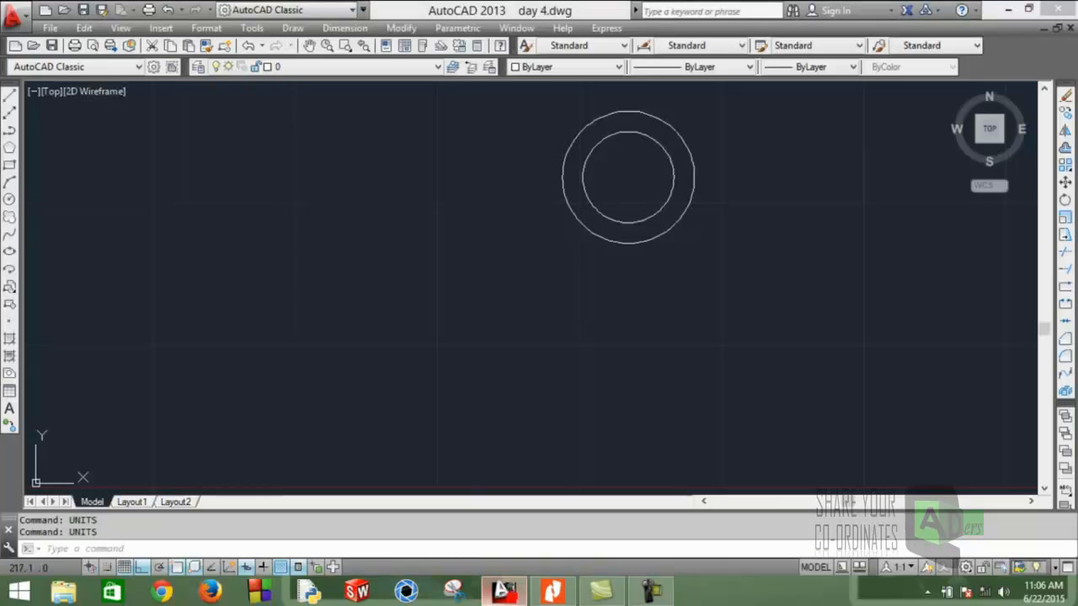
pyautogui.click(8, 98)
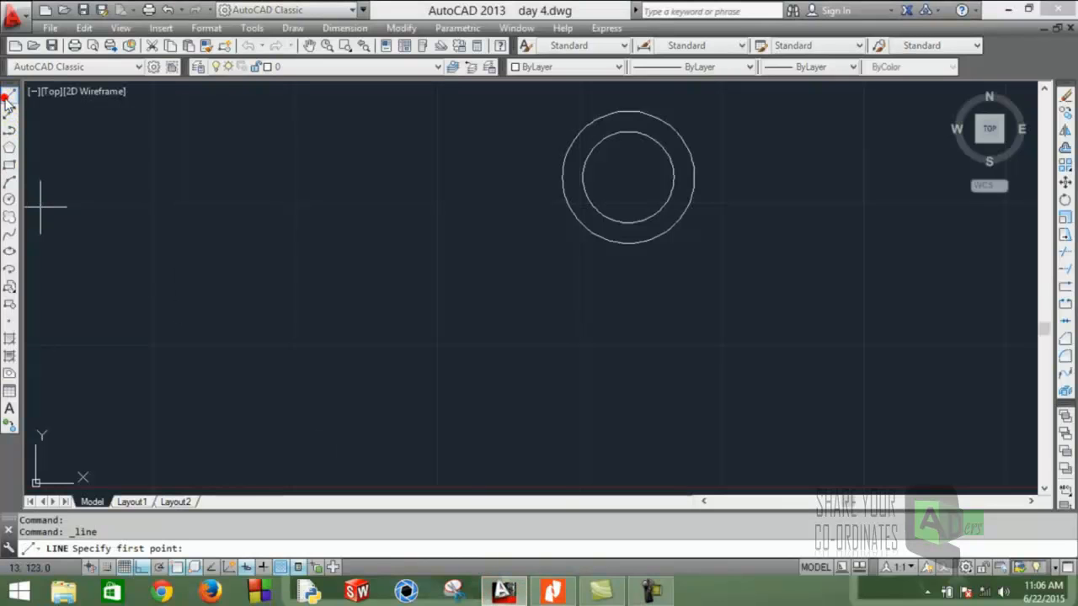
pyautogui.click(627, 177)
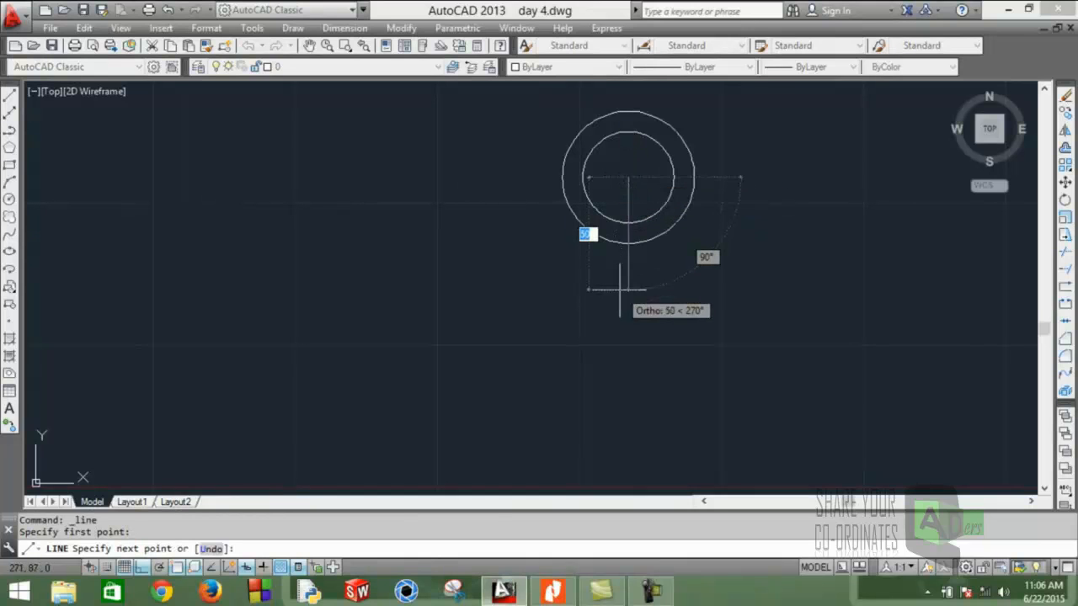
pyautogui.write('34')
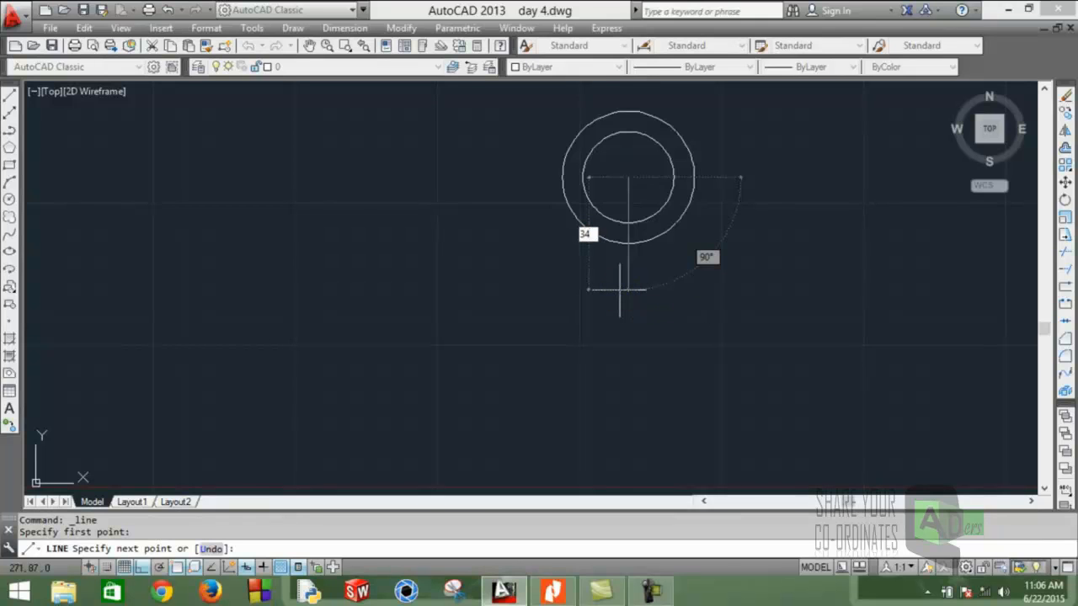
pyautogui.press('Return')
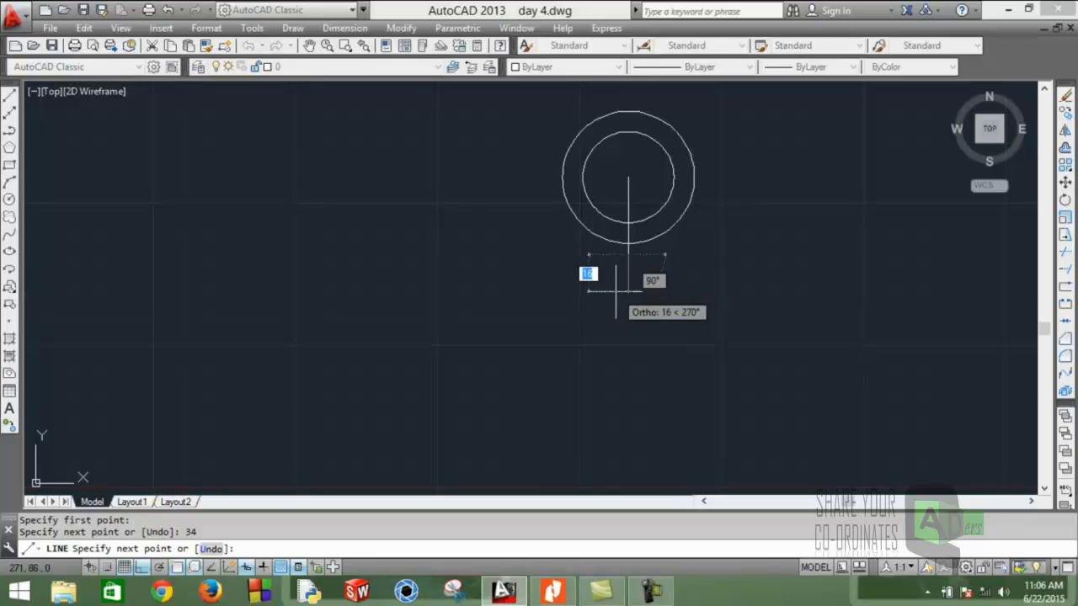
pyautogui.write('4')
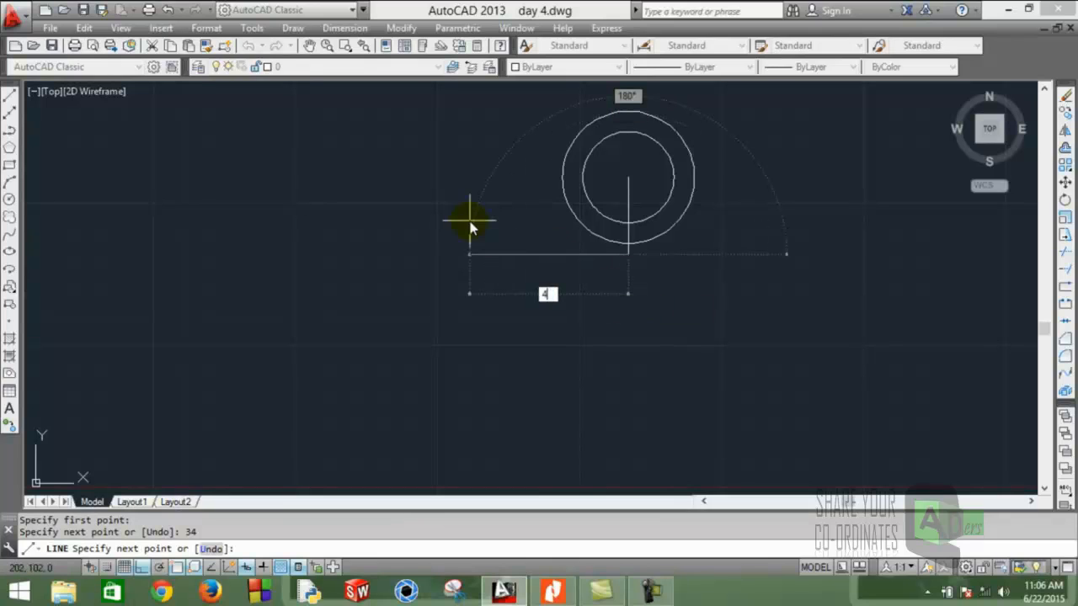
pyautogui.press('Return')
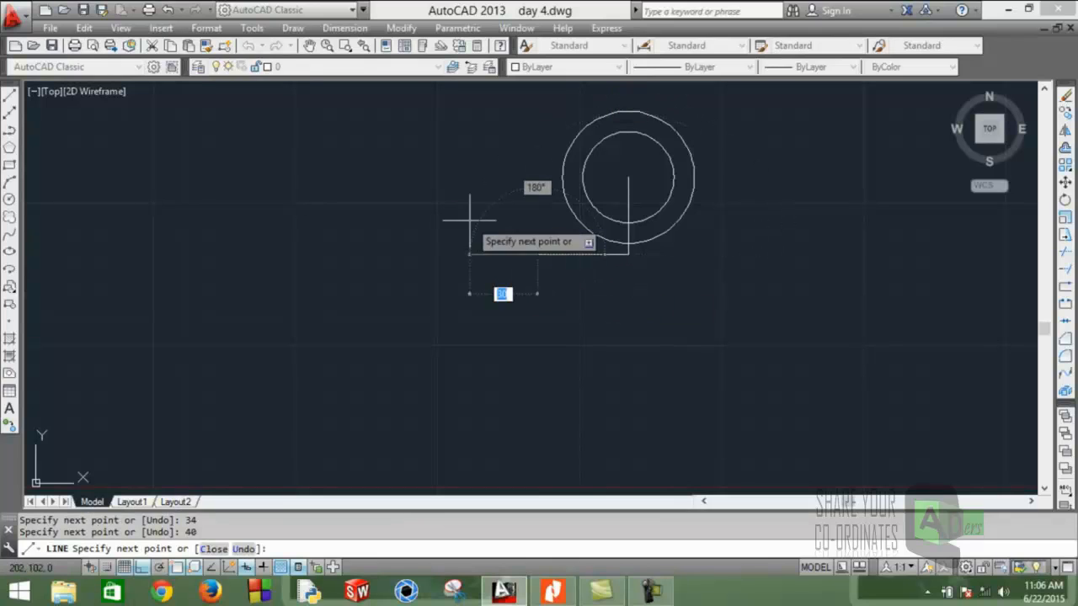
pyautogui.press('Escape')
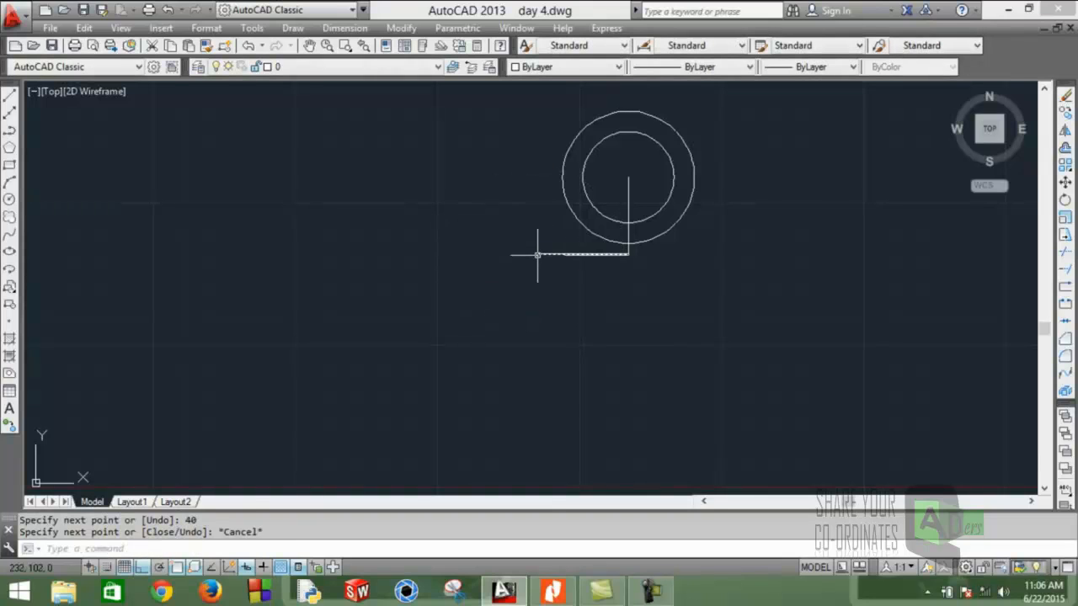
# - Check the left hole in the Nitro Pro reference and draw it in AutoCAD with a 16 mm diameter at the horizontal line's left endpoint
pyautogui.click(570, 255)
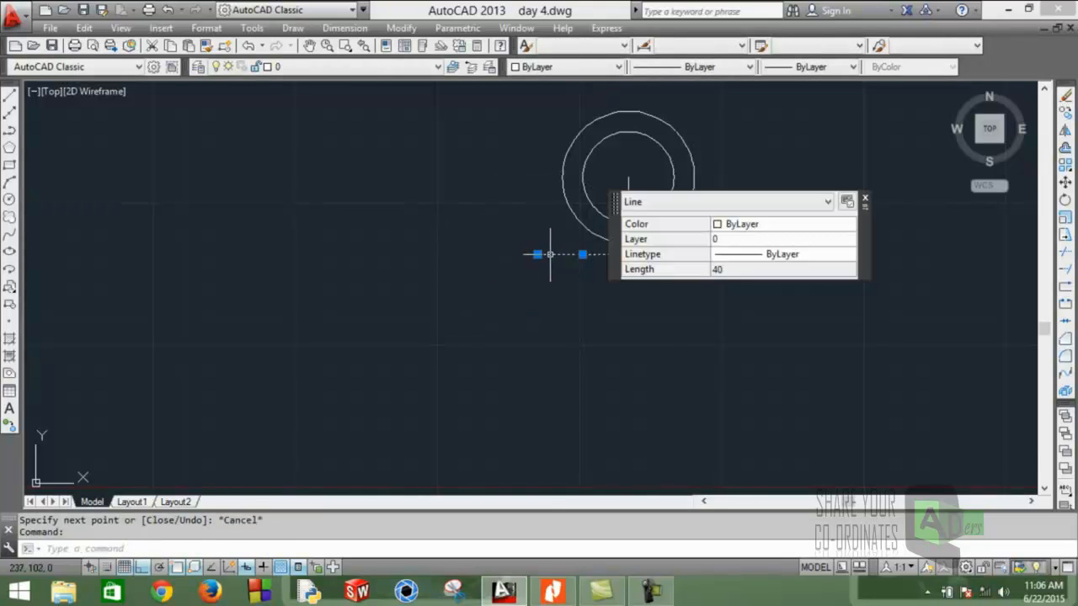
pyautogui.moveTo(537, 254)
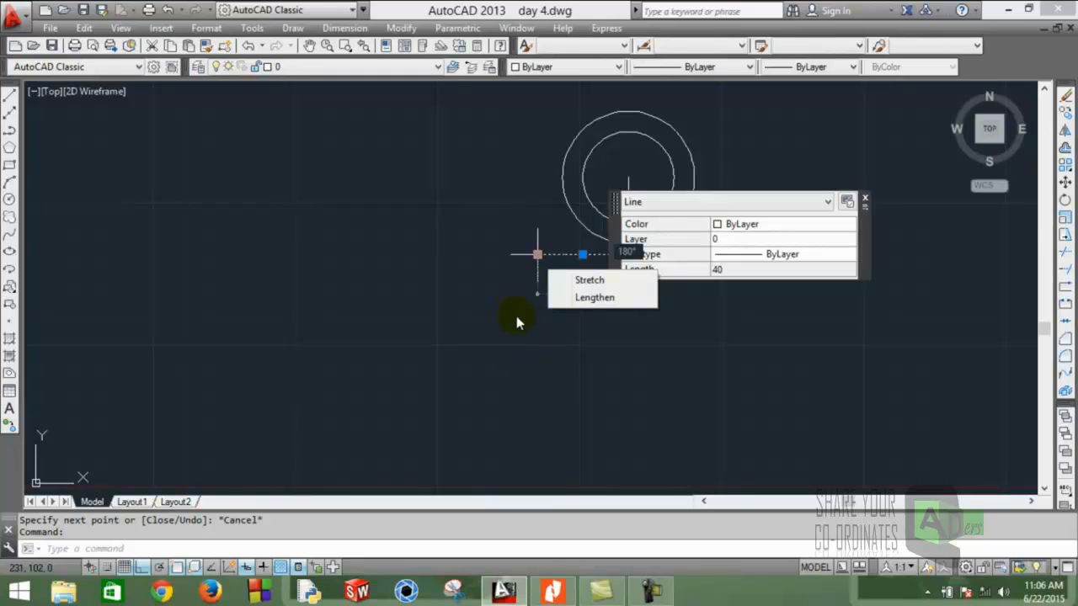
pyautogui.click(553, 592)
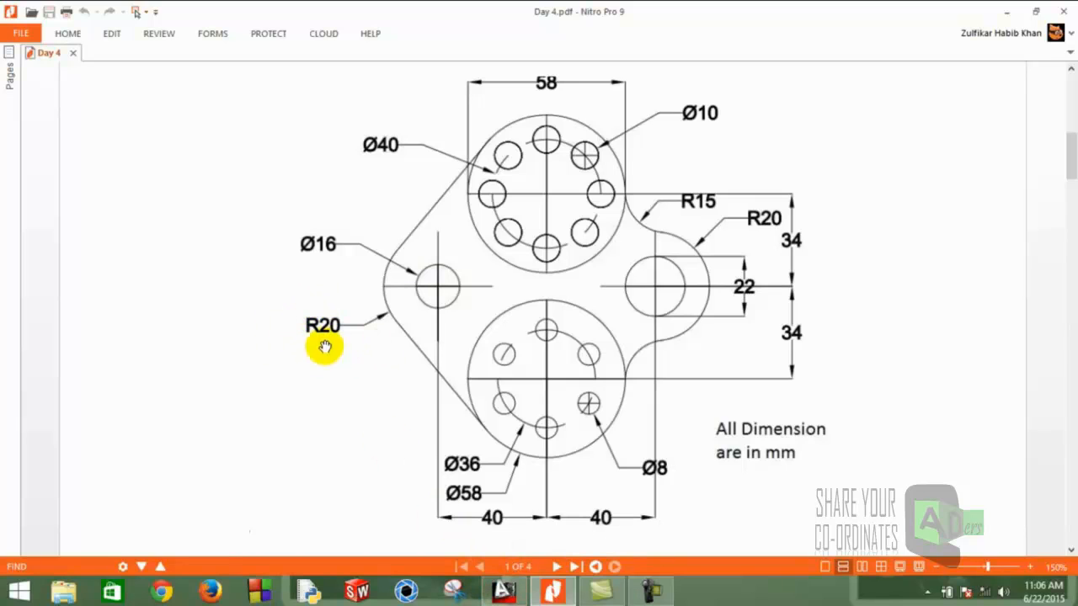
pyautogui.click(496, 587)
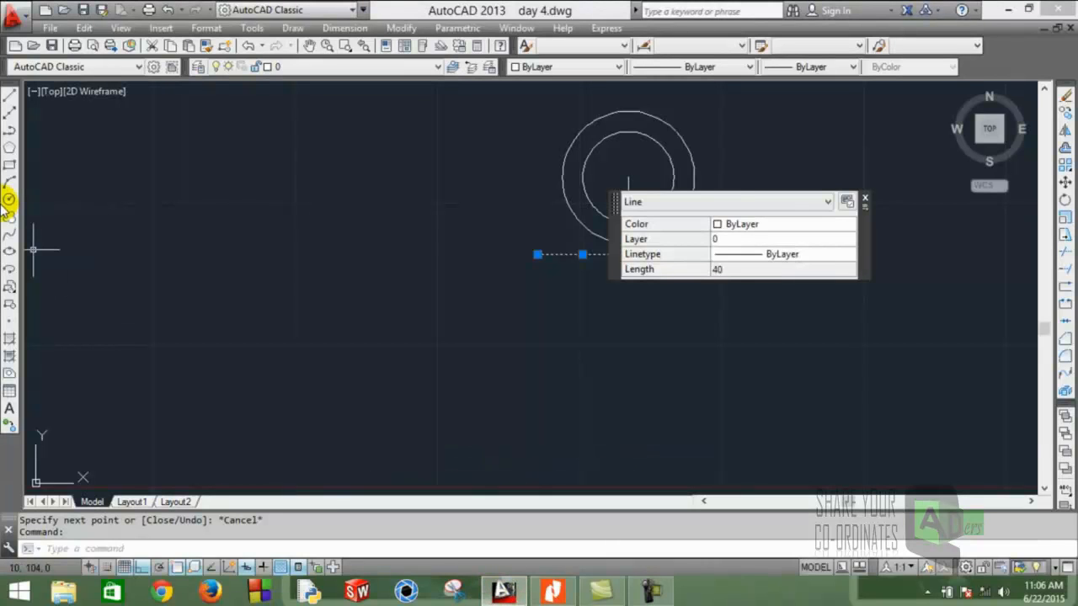
pyautogui.click(9, 200)
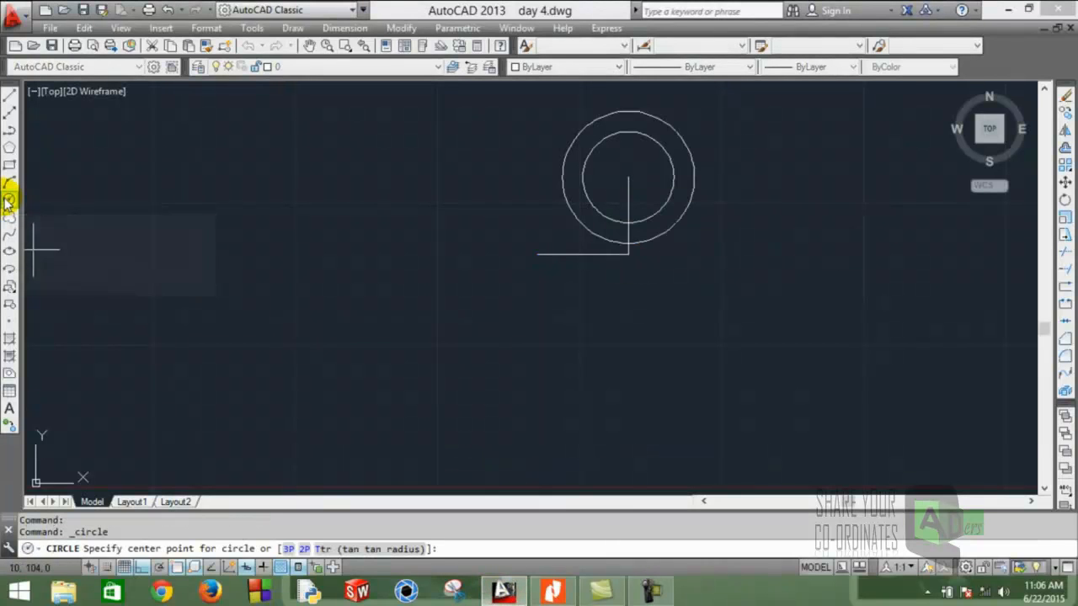
pyautogui.click(538, 253)
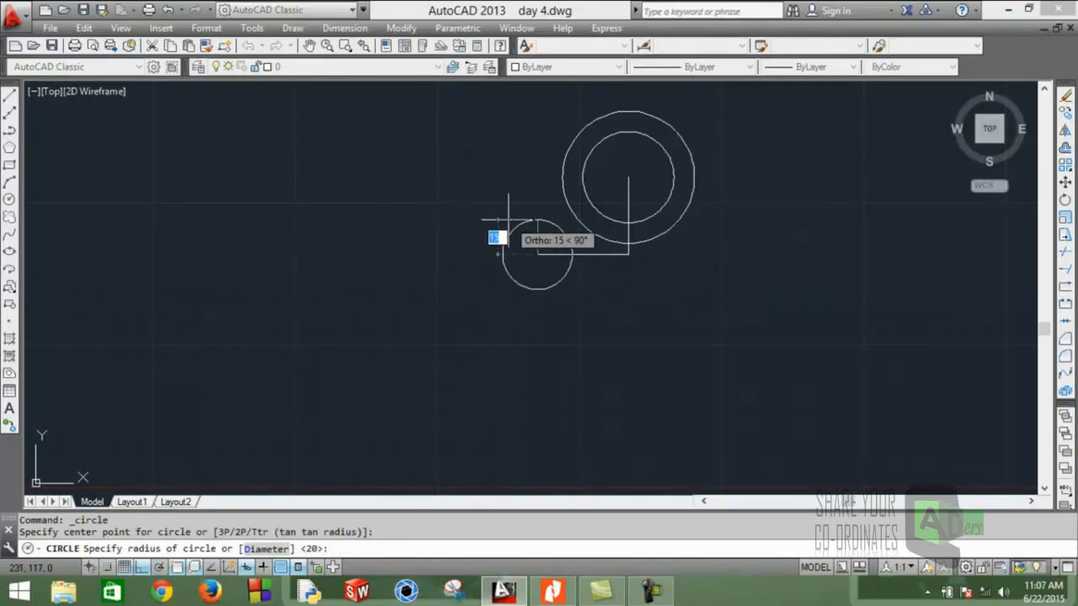
pyautogui.press('Down')
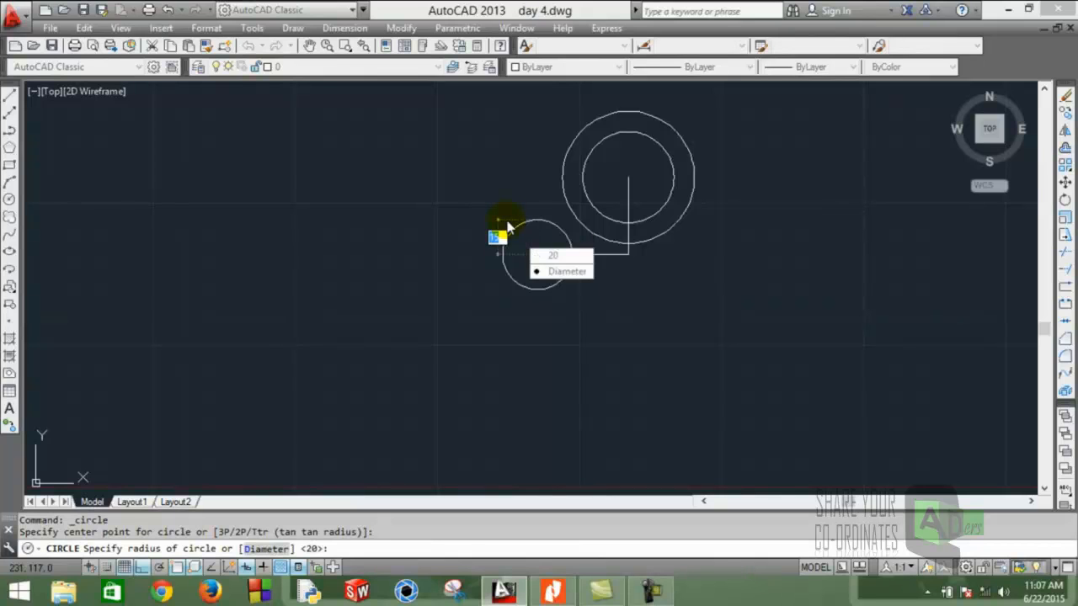
pyautogui.press('Return')
pyautogui.write('1')
pyautogui.press('Return')
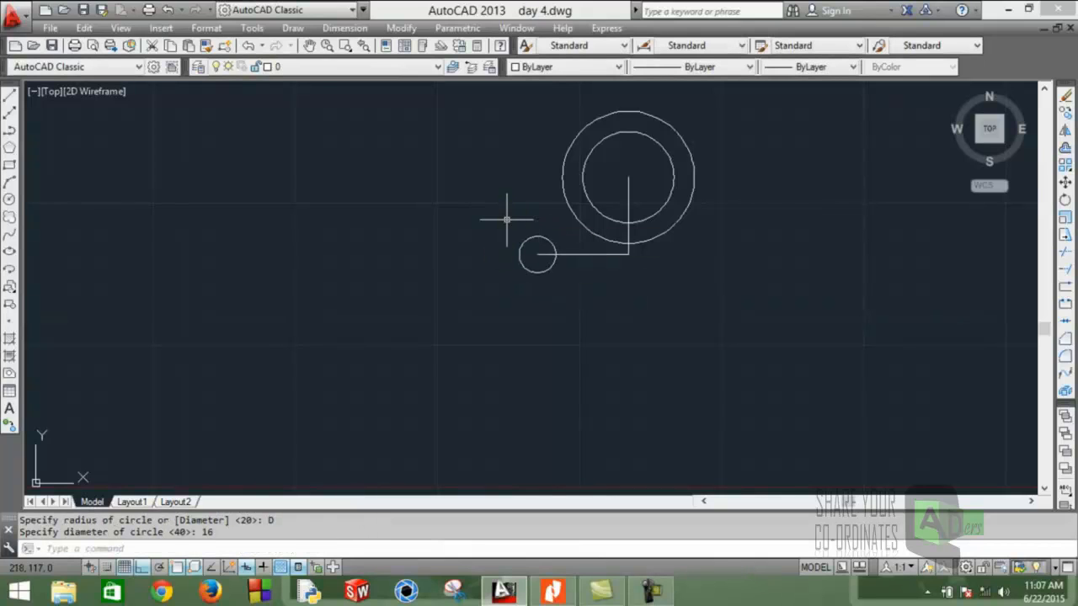
# - Draw a concentric circle with a 20 mm radius around the 16 mm hole
pyautogui.click(10, 202)
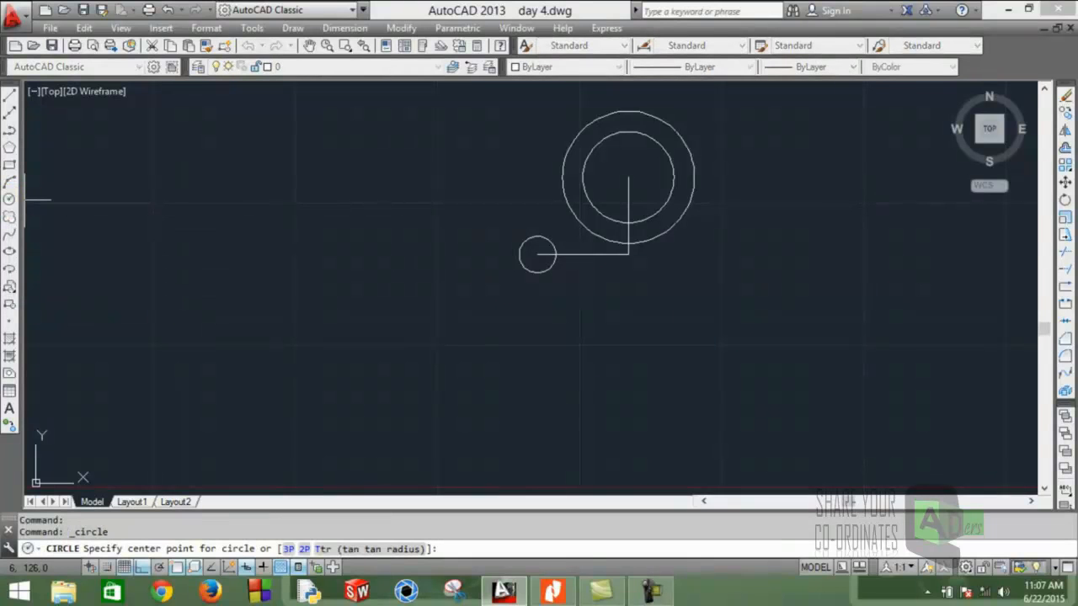
pyautogui.click(537, 254)
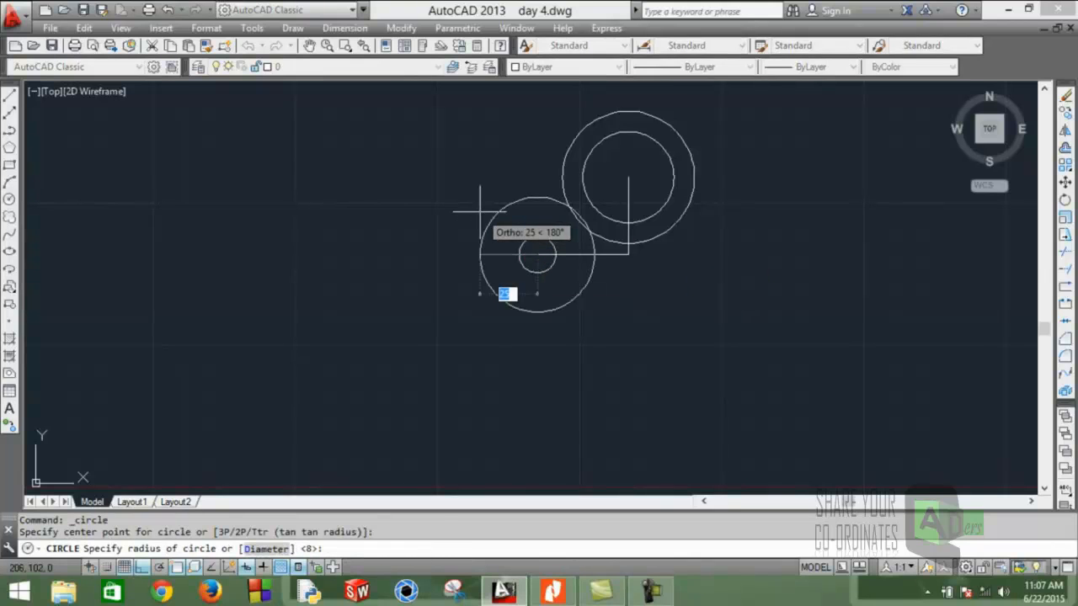
pyautogui.write('2')
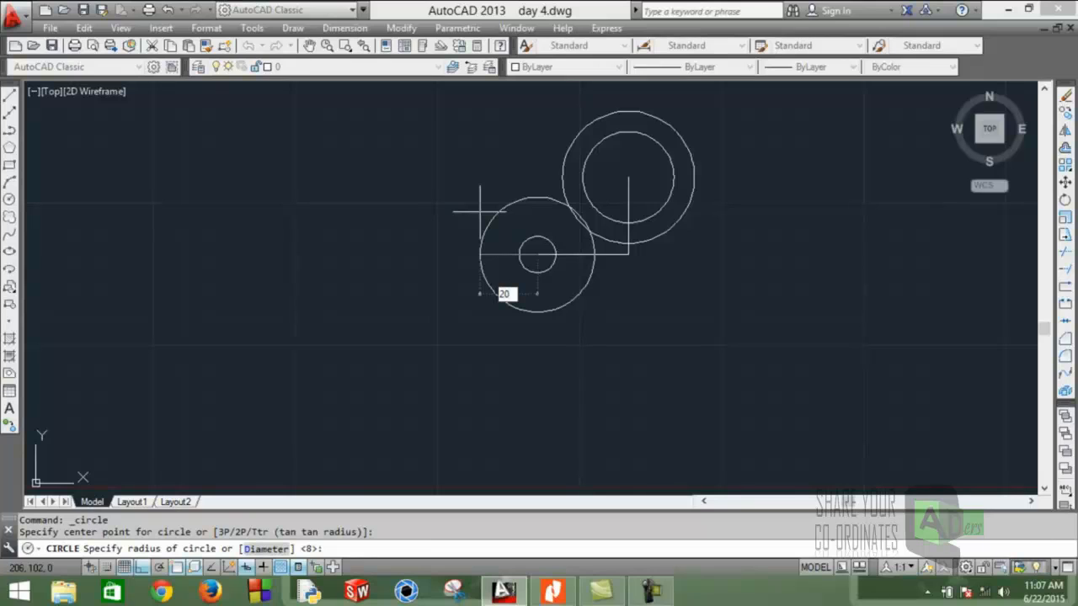
pyautogui.press('Return')
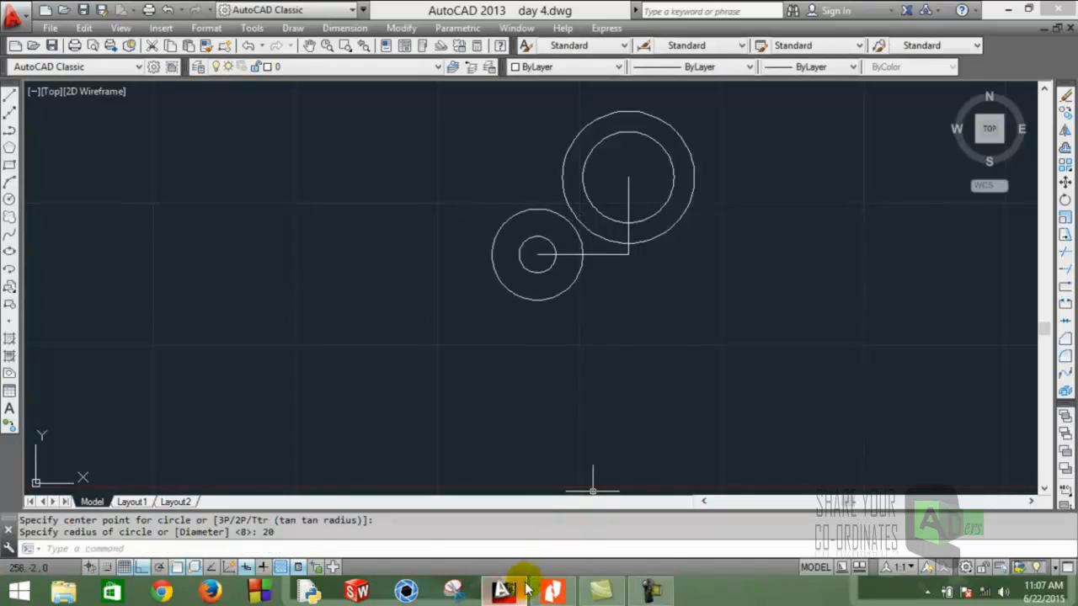
# - Check the sloped edge in Nitro Pro and draw an AutoCAD line tangent to the upper left of the R20 and 58 mm circles
pyautogui.click(553, 592)
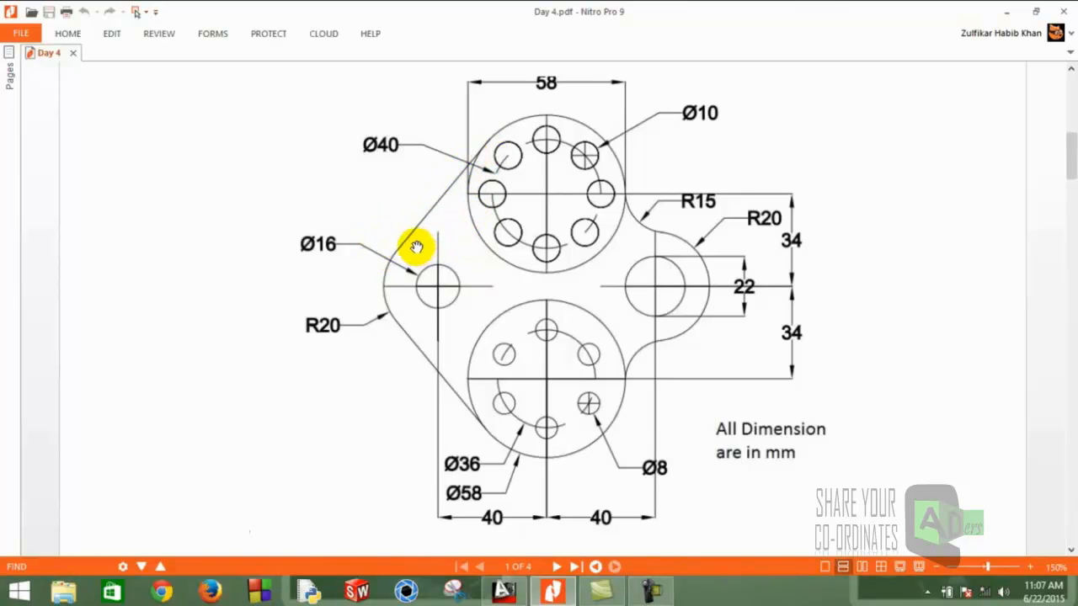
pyautogui.click(504, 593)
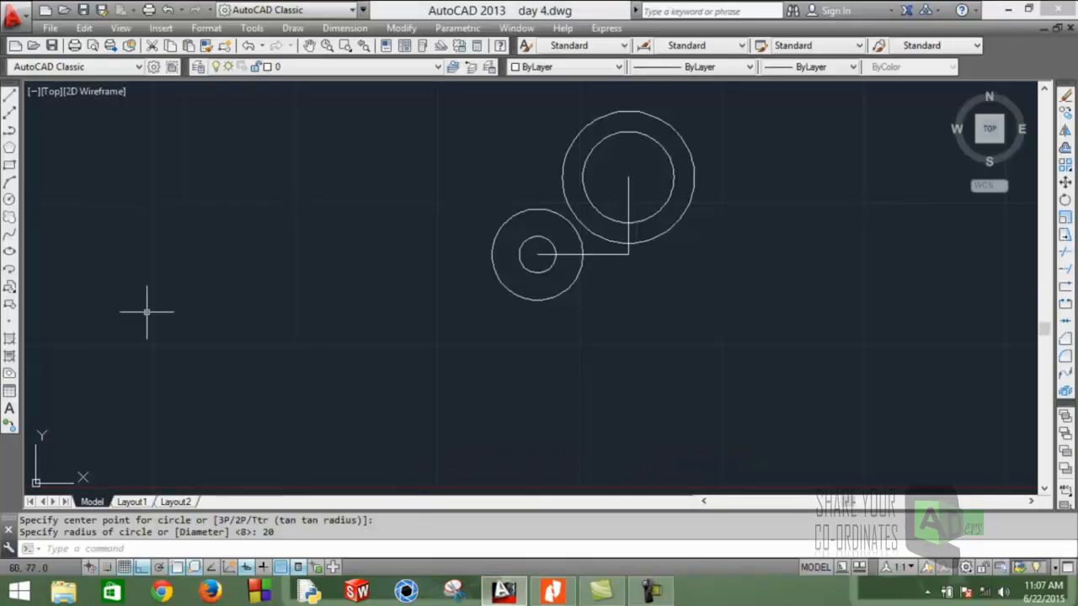
pyautogui.click(14, 100)
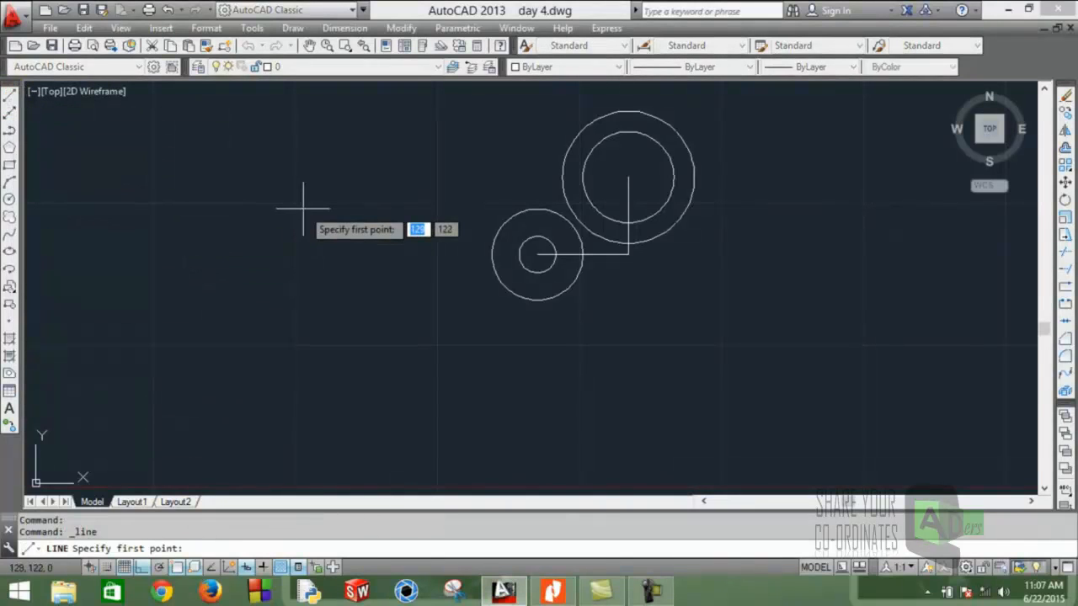
pyautogui.rightClick(181, 572)
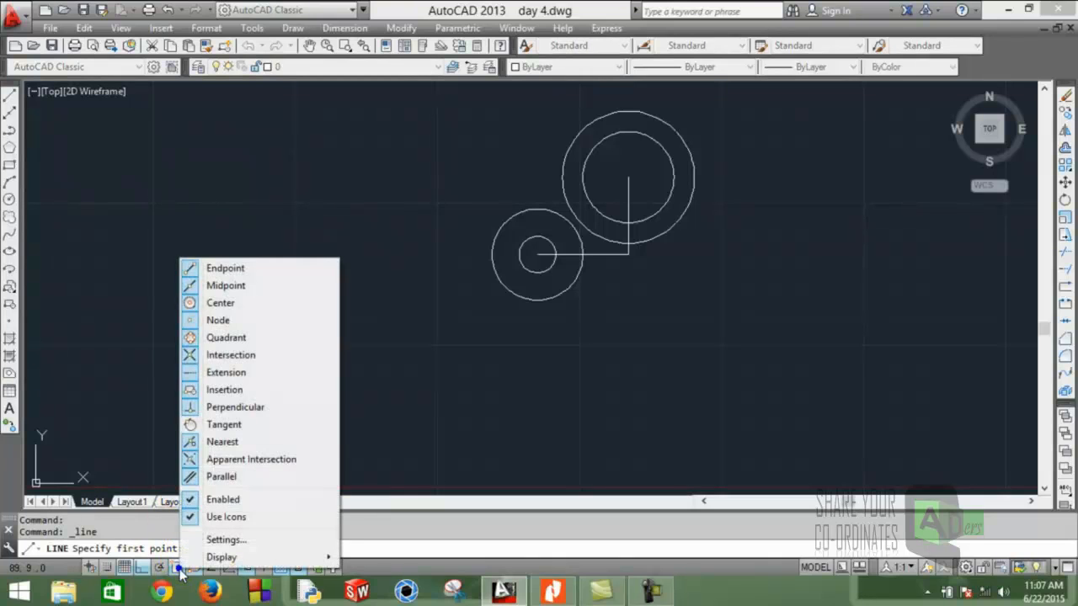
pyautogui.click(234, 426)
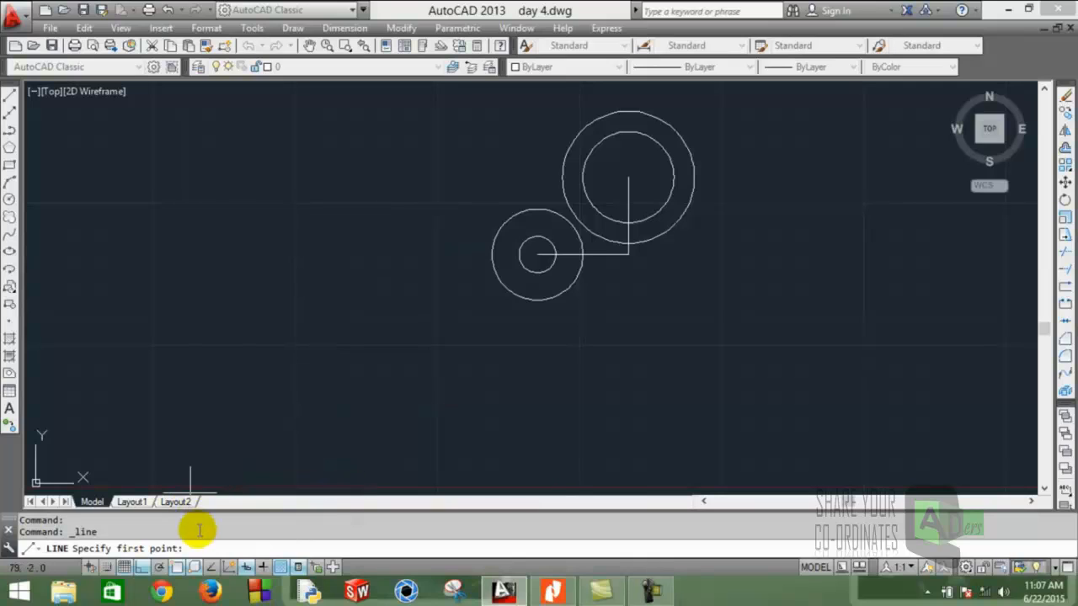
pyautogui.click(221, 548)
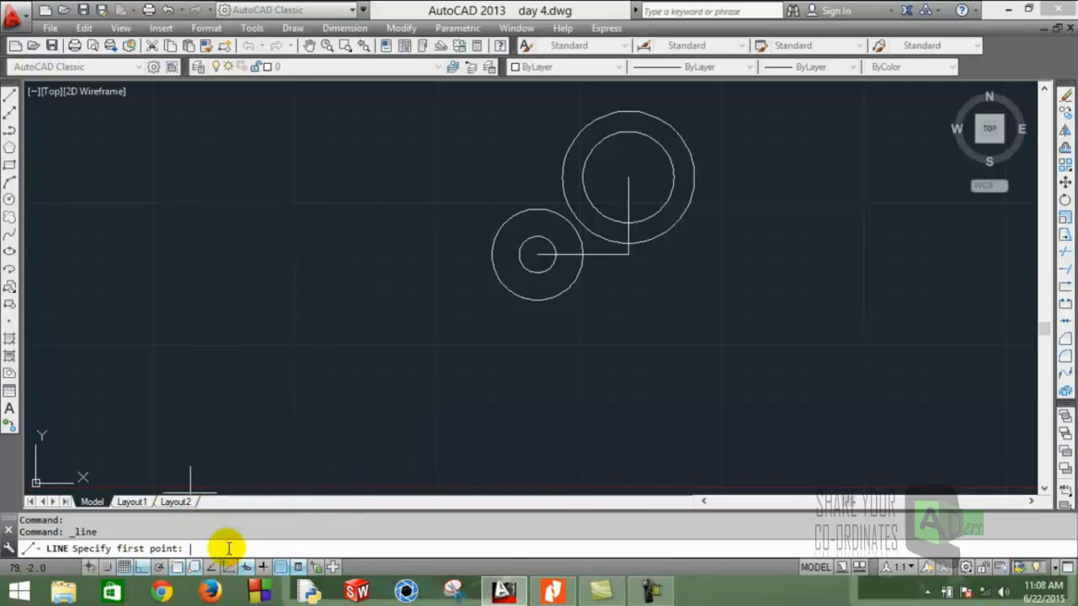
pyautogui.press('Return')
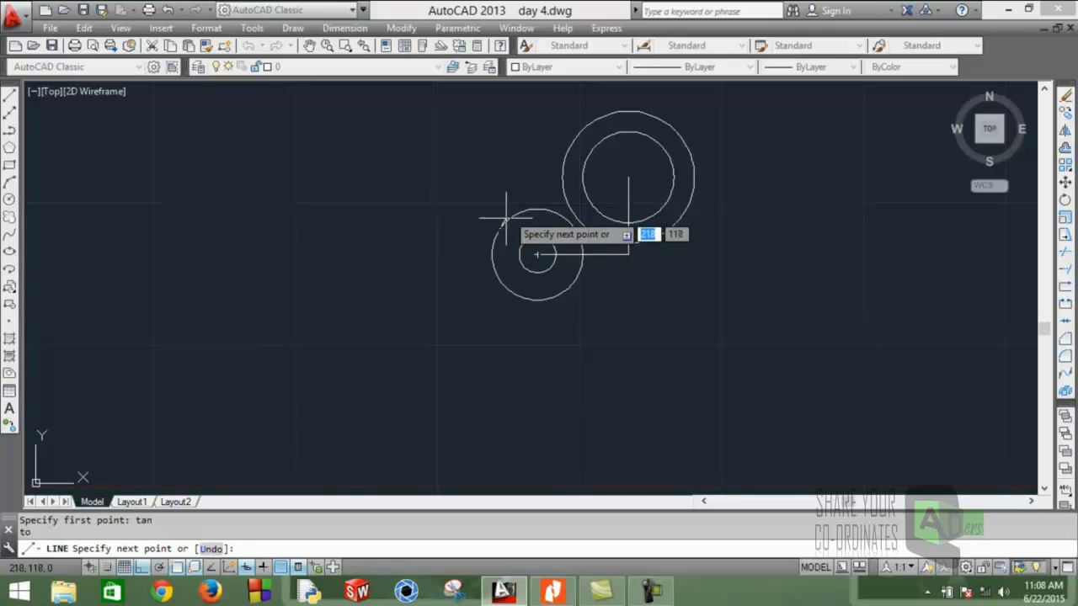
pyautogui.click(250, 549)
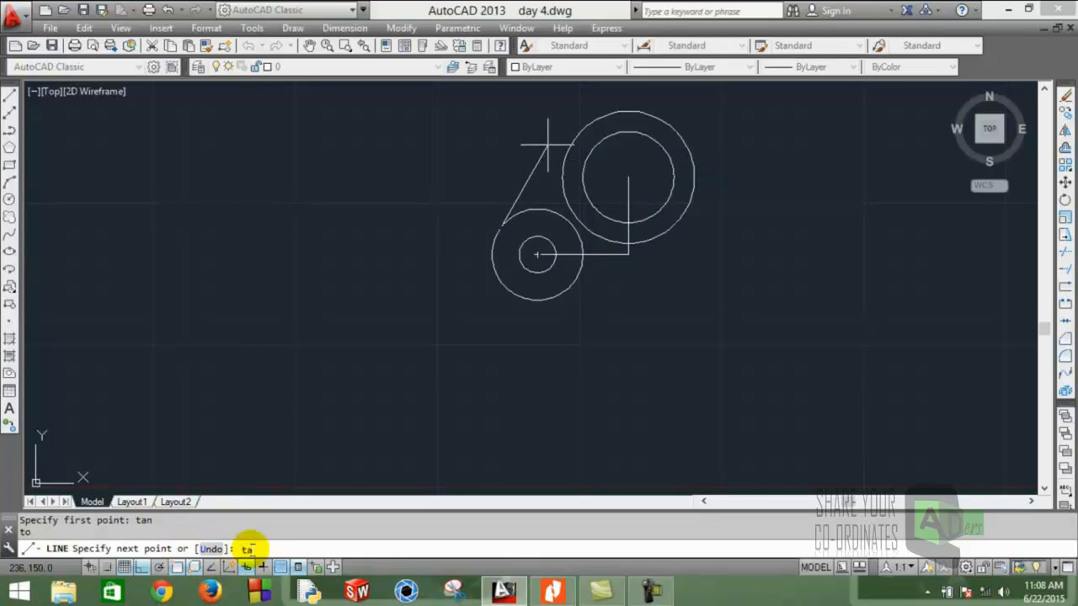
pyautogui.write('tan')
pyautogui.press('Return')
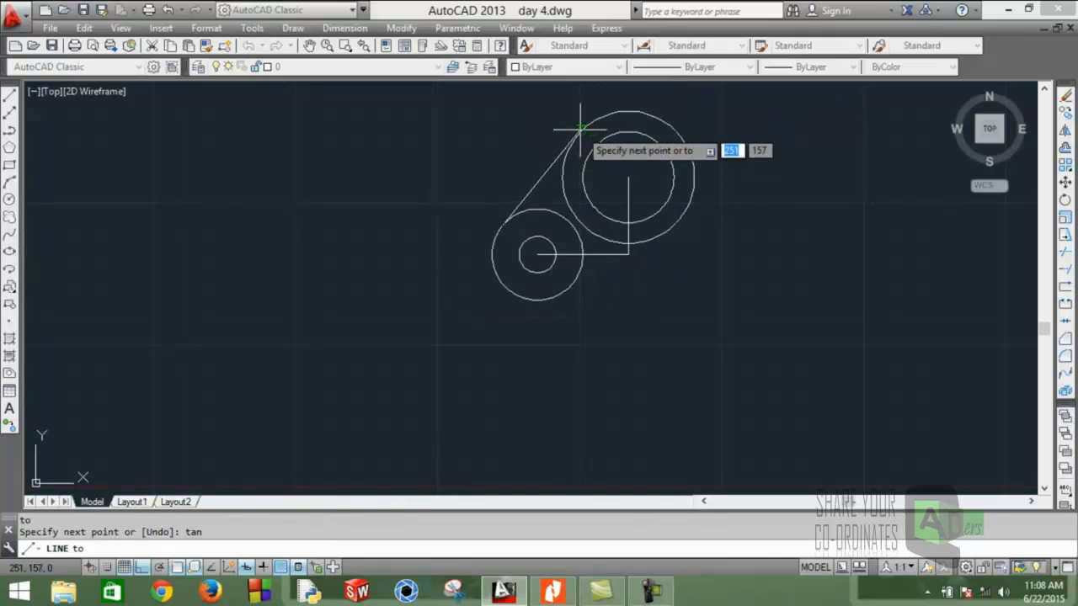
pyautogui.click(577, 129)
pyautogui.rightClick(581, 133)
pyautogui.click(618, 141)
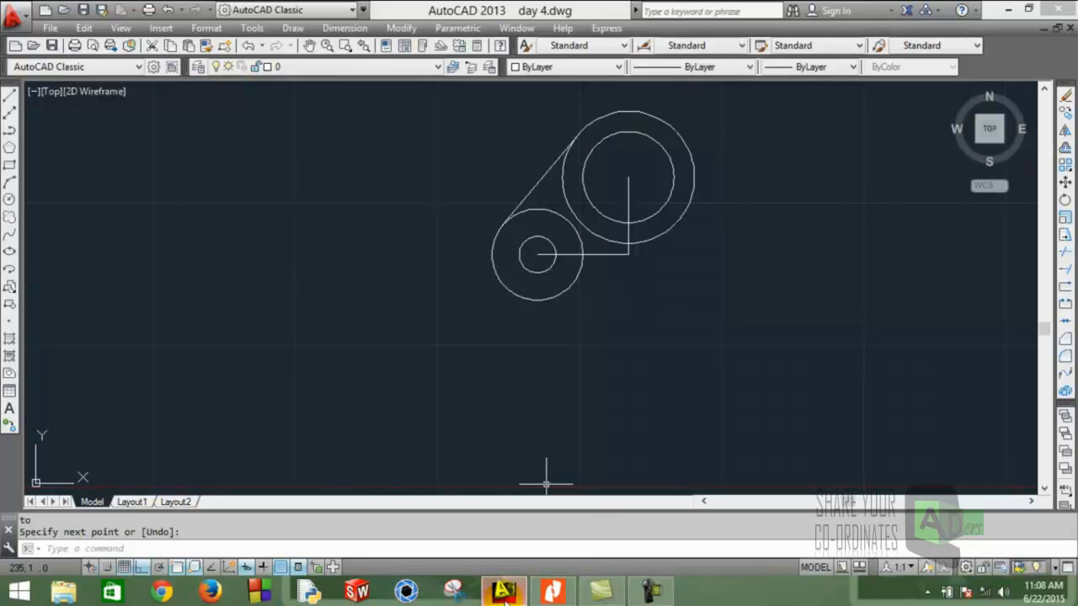
# - Review the reference drawing in Nitro Pro and erase the vertical 34 mm construction line in AutoCAD
pyautogui.moveTo(505, 599)
pyautogui.click(549, 592)
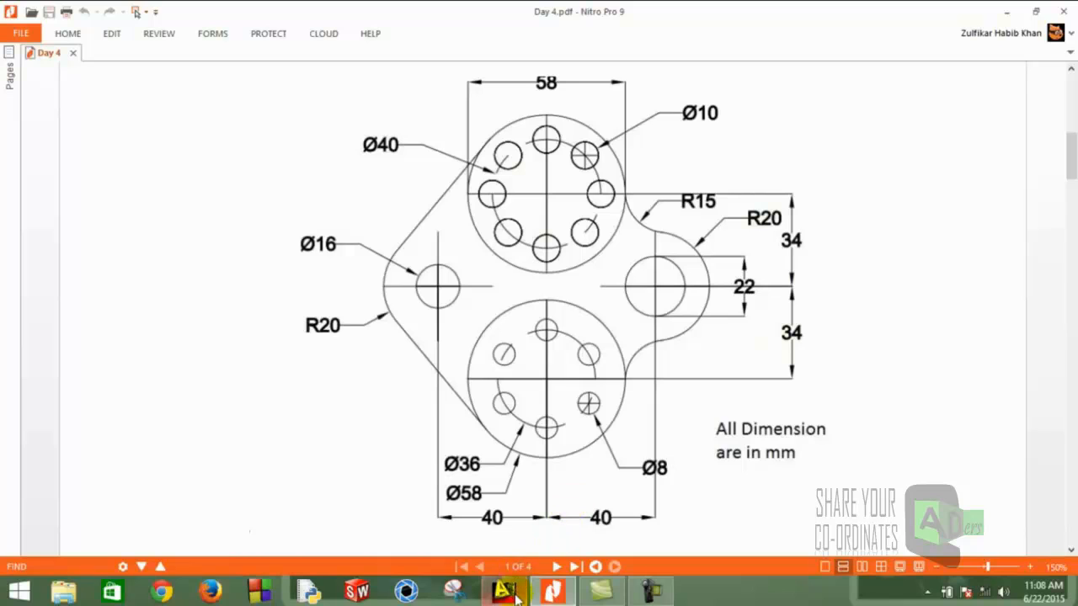
pyautogui.moveTo(516, 590)
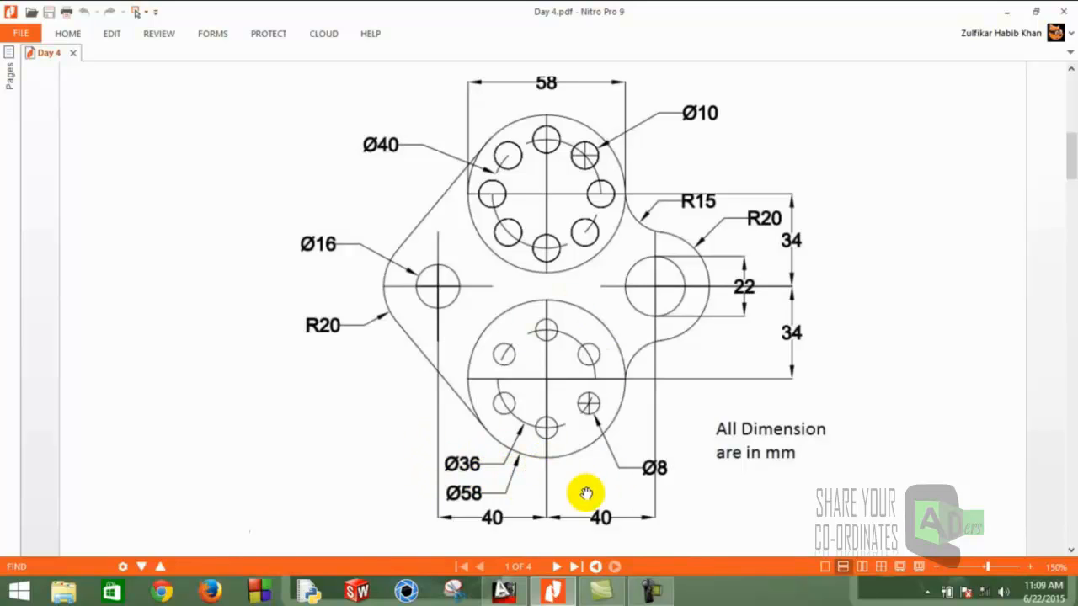
pyautogui.click(494, 599)
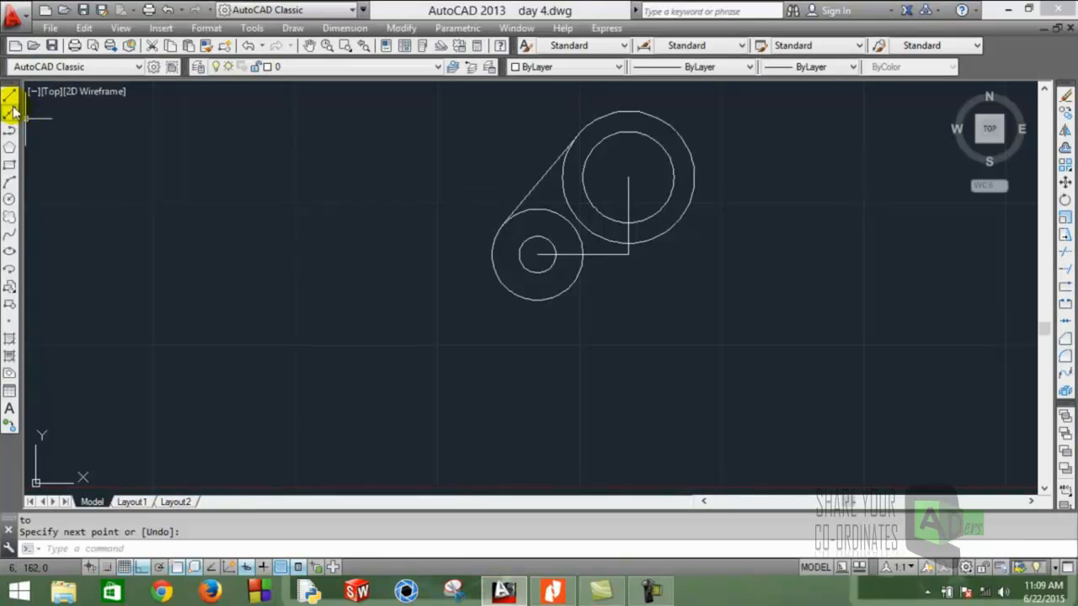
pyautogui.click(627, 178)
pyautogui.press('Return')
pyautogui.click(626, 180)
pyautogui.press('Delete')
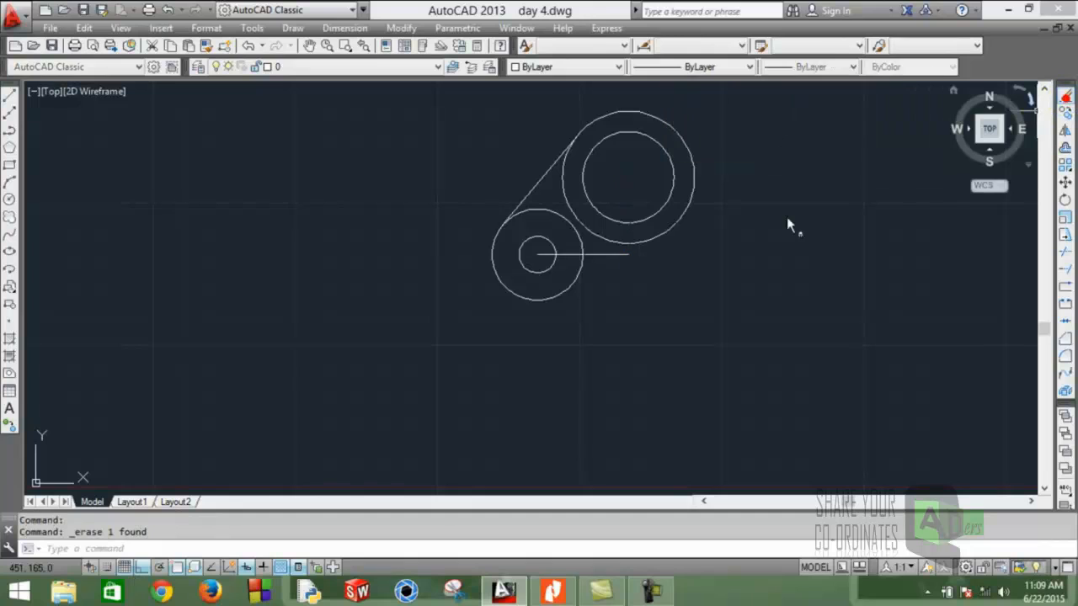
# - Erase the horizontal construction line and draw a 68 mm vertical line straight down from the centre of the upper circles
pyautogui.click(603, 254)
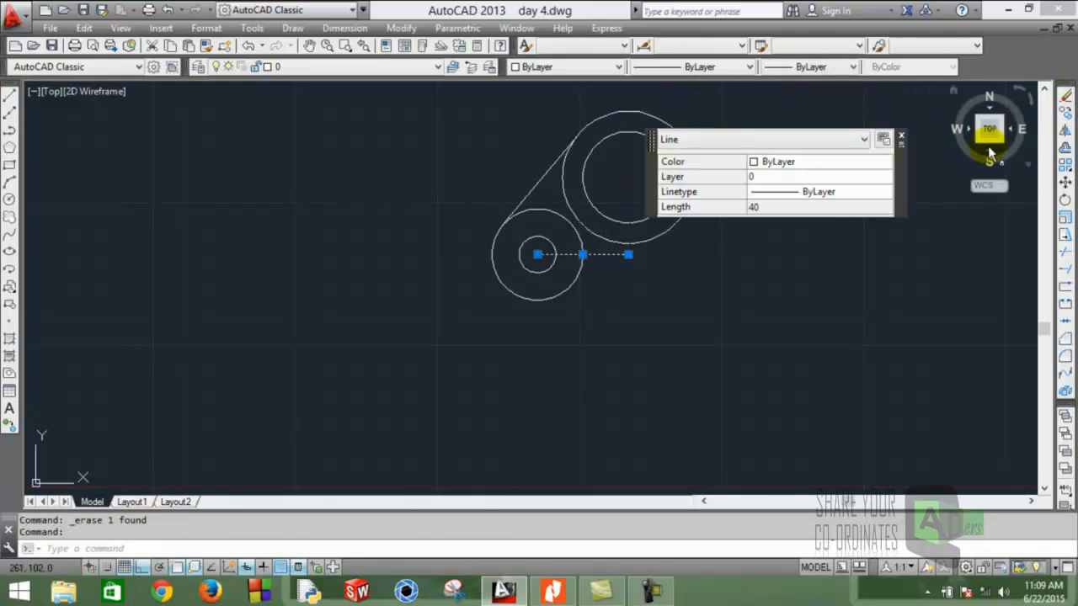
pyautogui.press('Delete')
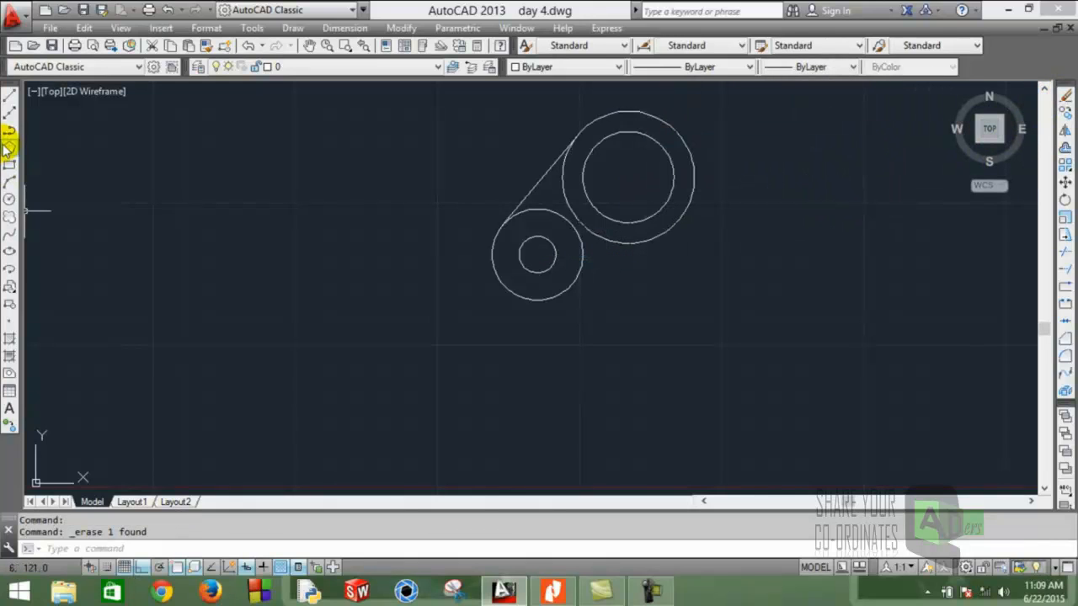
pyautogui.click(9, 96)
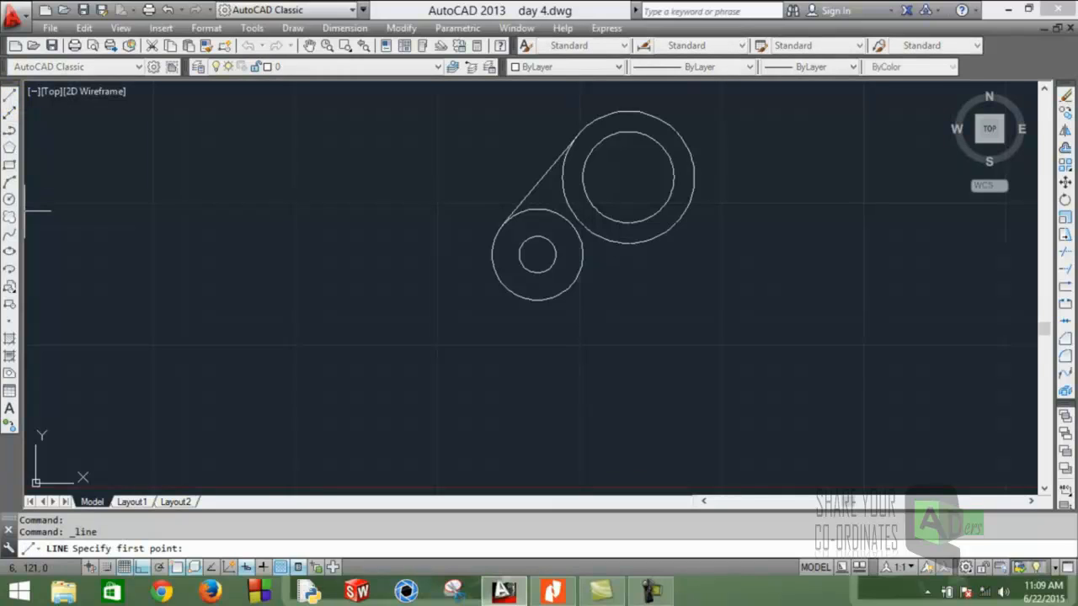
pyautogui.click(627, 177)
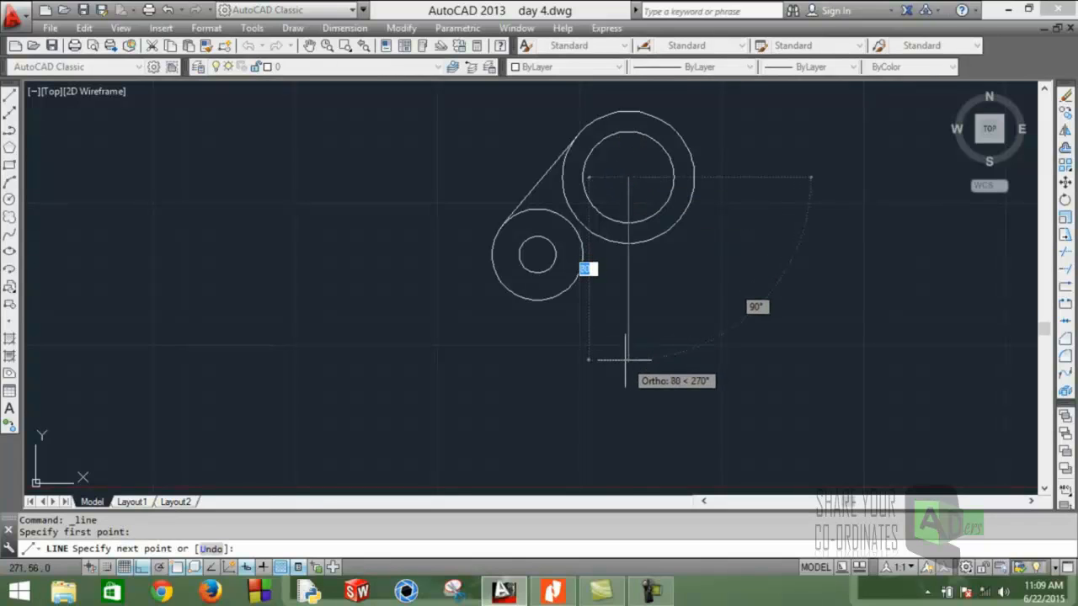
pyautogui.write('6')
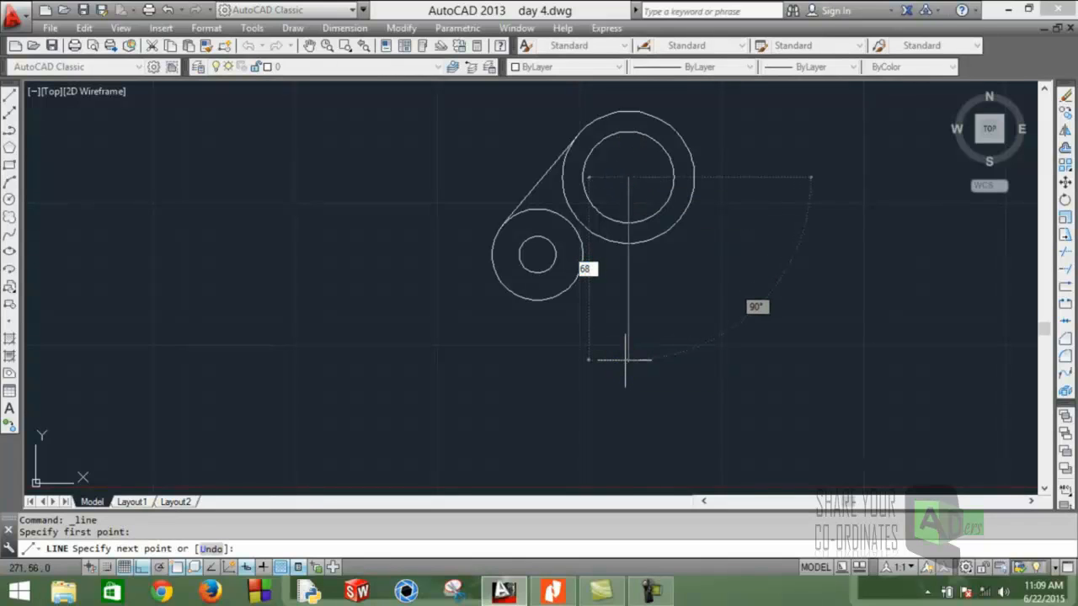
pyautogui.write('8')
pyautogui.press('Return')
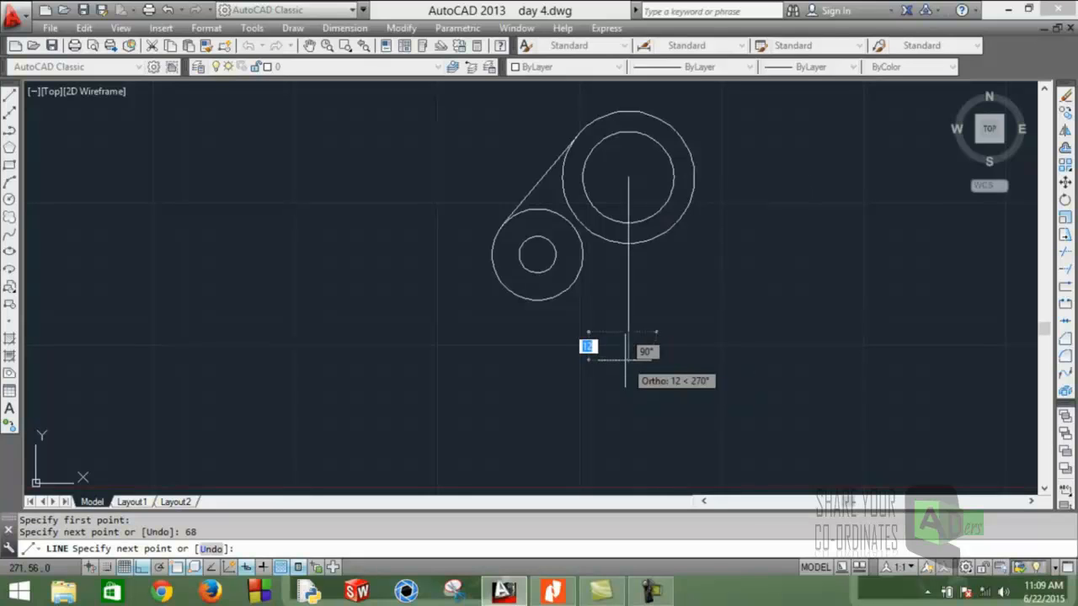
pyautogui.rightClick(626, 364)
pyautogui.click(648, 365)
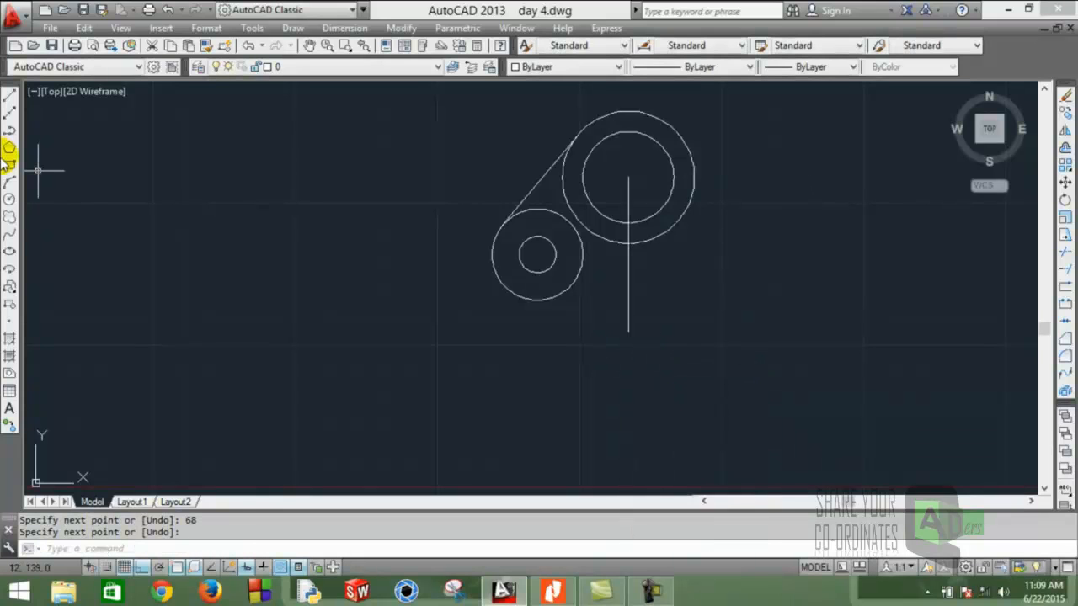
pyautogui.click(9, 199)
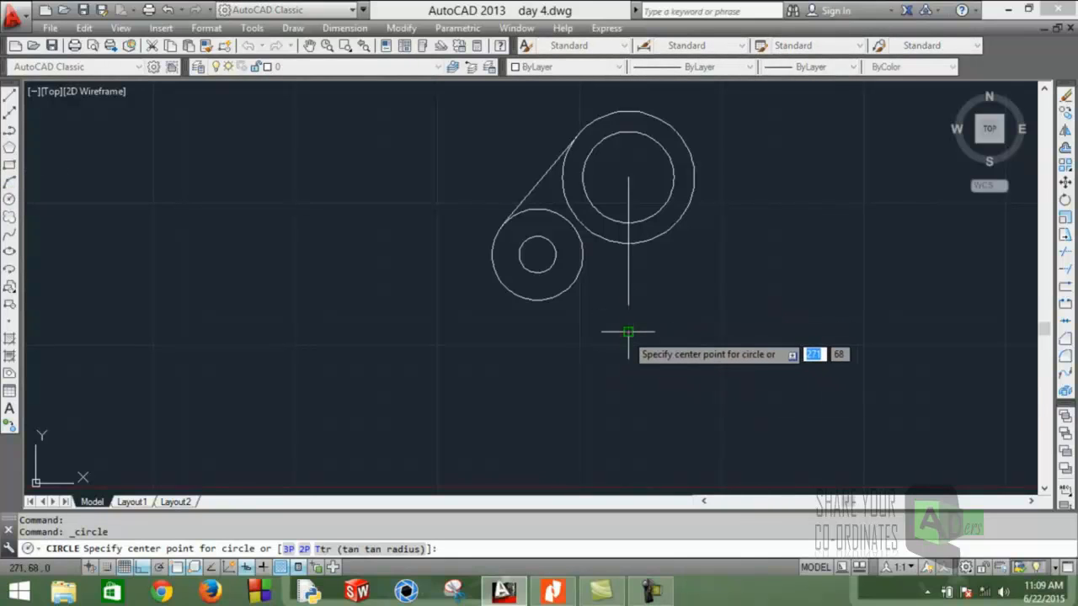
pyautogui.click(627, 333)
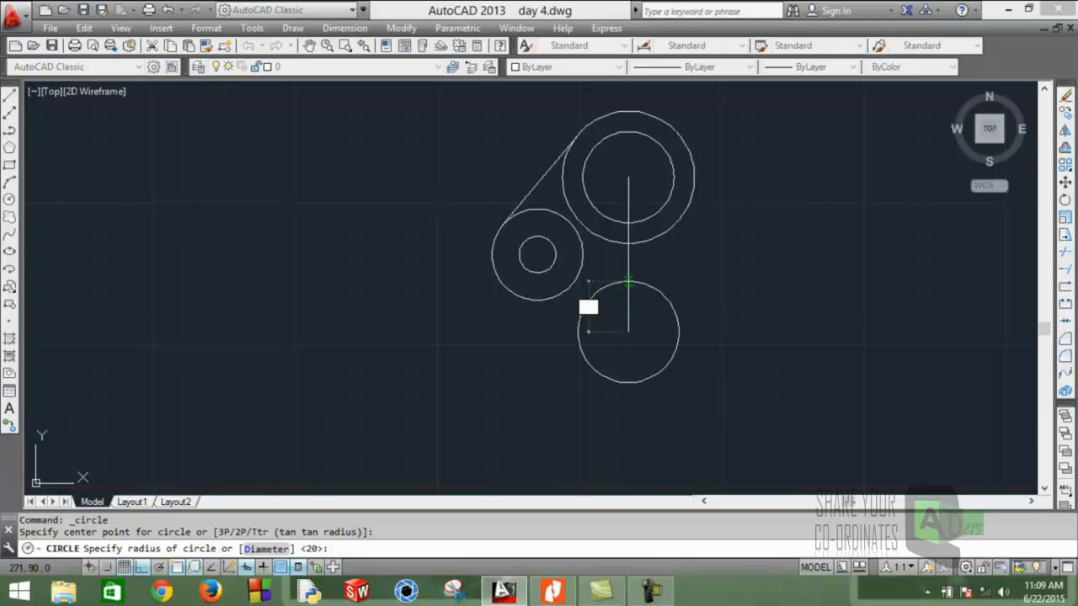
pyautogui.press('Escape')
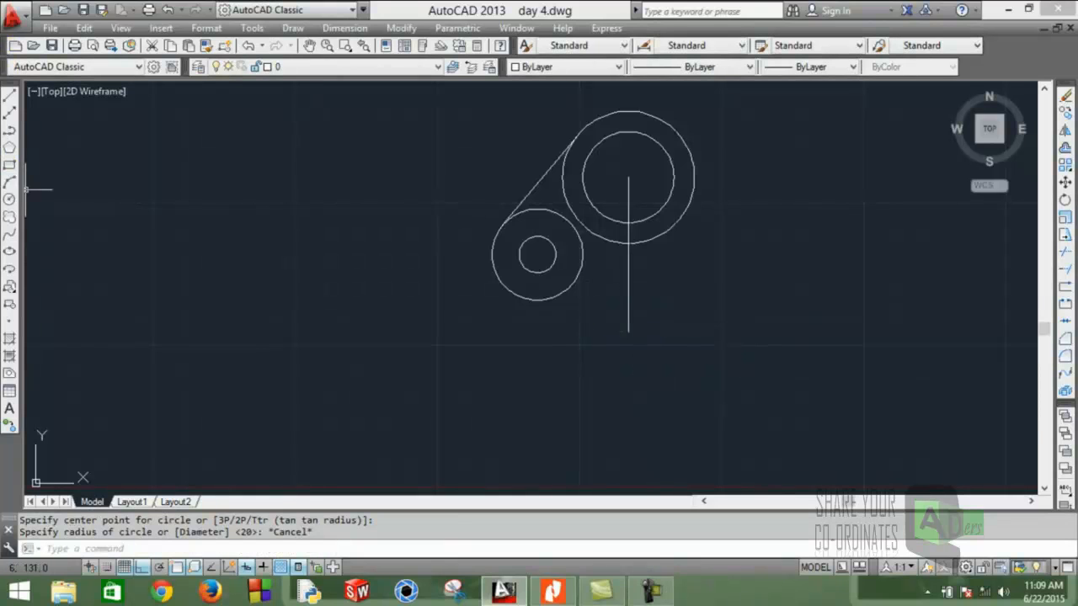
# - Draw a circle with a 58 mm diameter centred on the lower endpoint of the vertical line
pyautogui.click(8, 200)
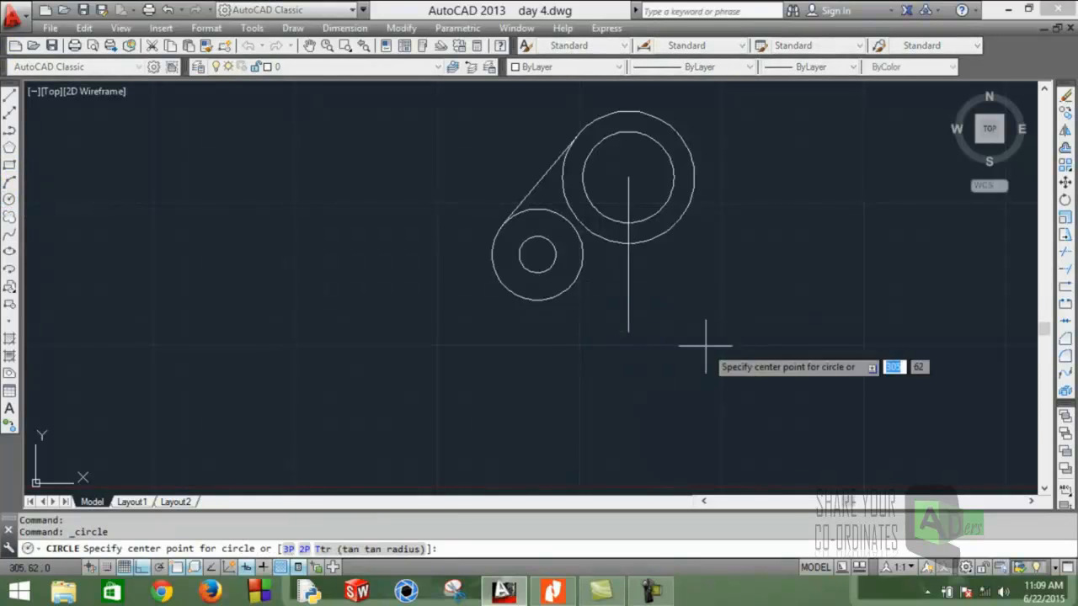
pyautogui.click(628, 331)
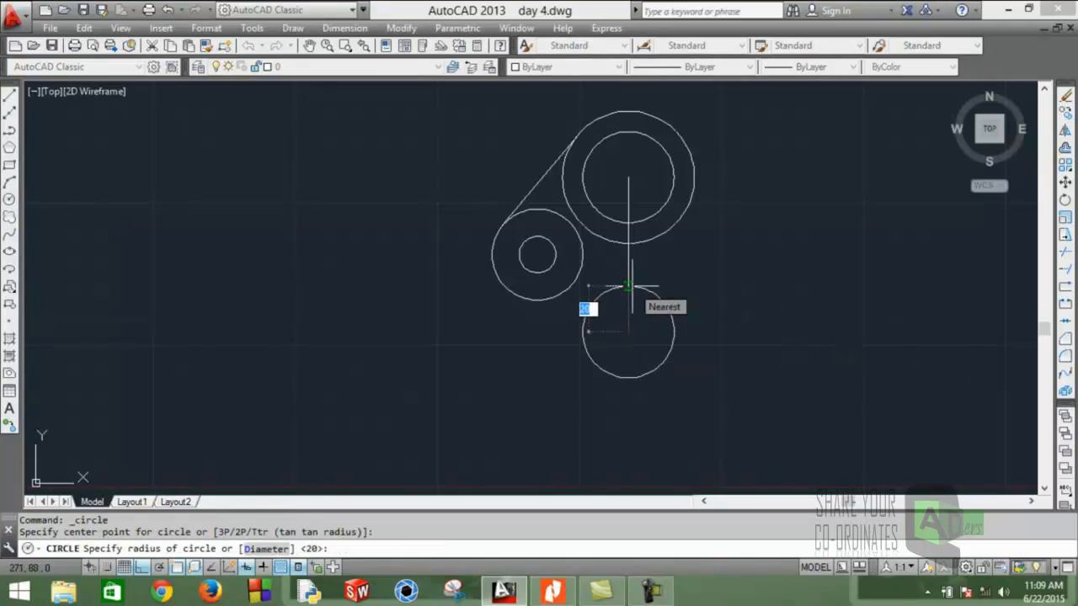
pyautogui.press('Down')
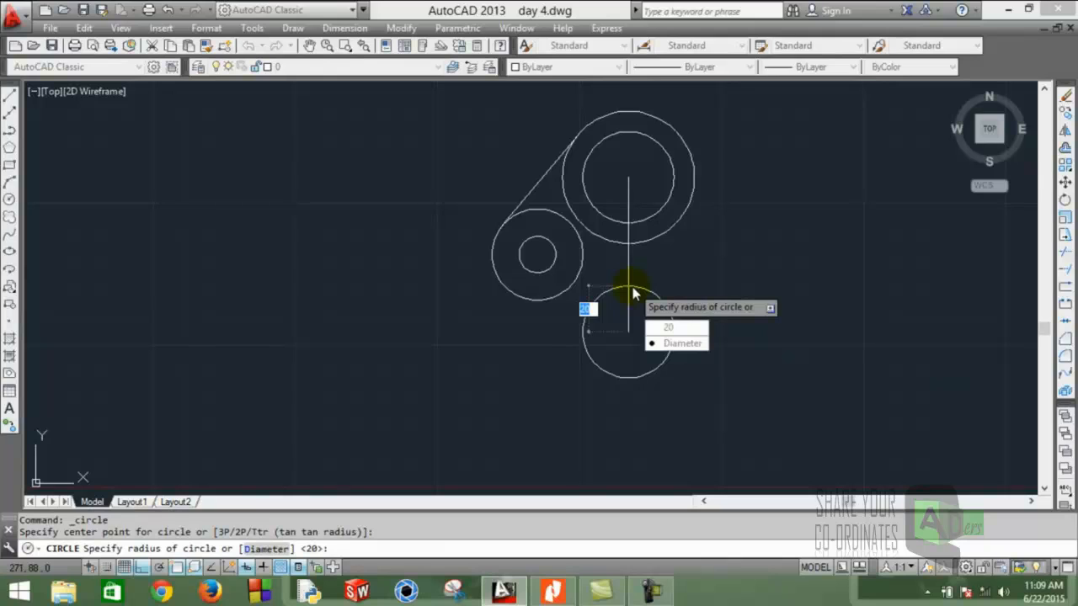
pyautogui.press('Return')
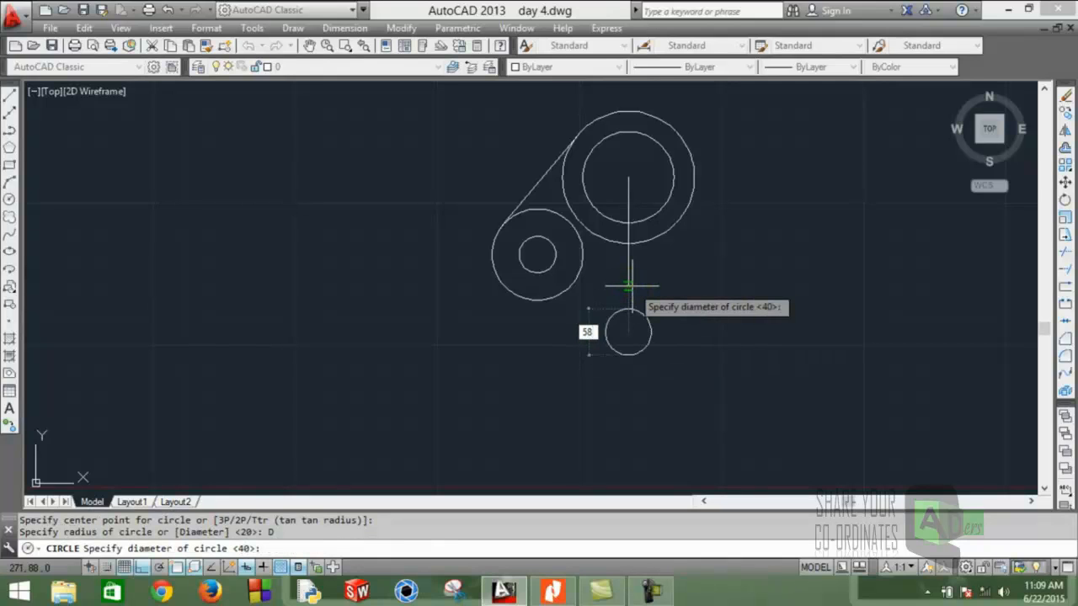
pyautogui.write('58')
pyautogui.press('Return')
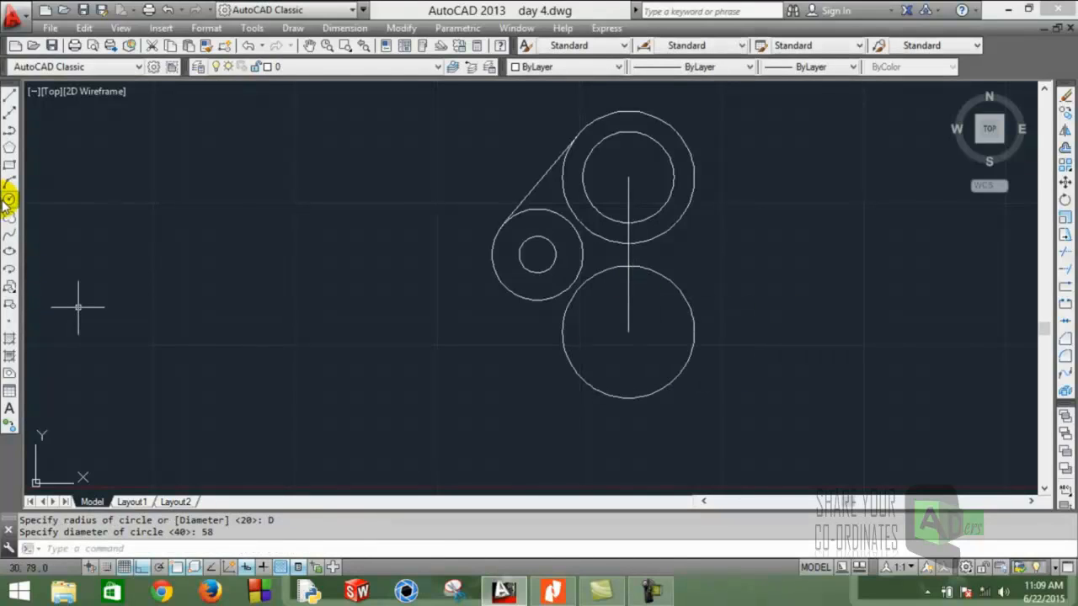
# - Draw a concentric circle with a 36 mm diameter inside the lower 58 mm circle
pyautogui.click(9, 200)
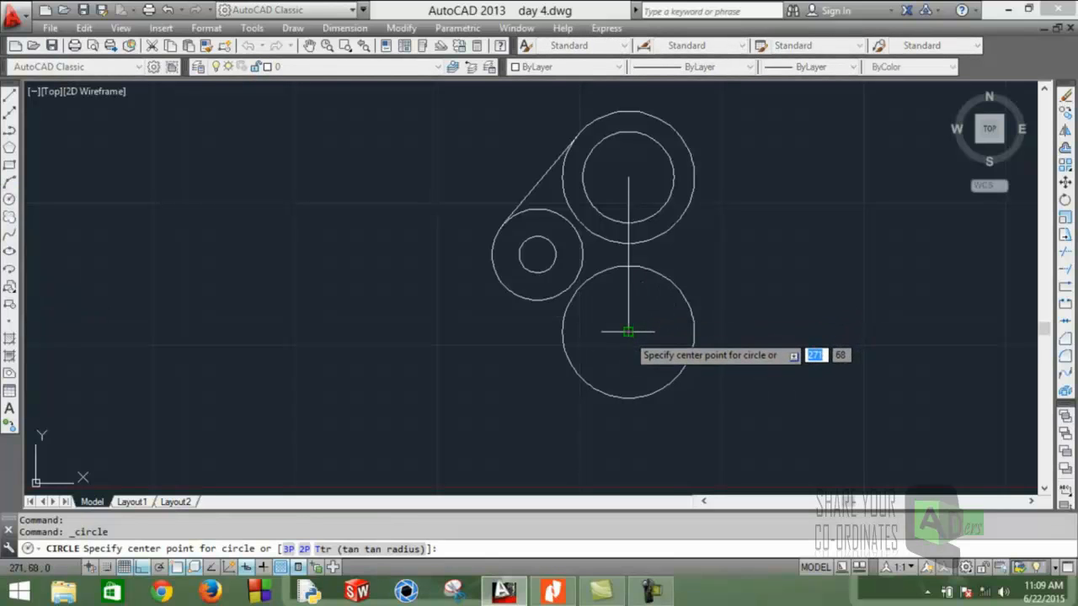
pyautogui.scroll(4, 627, 332)
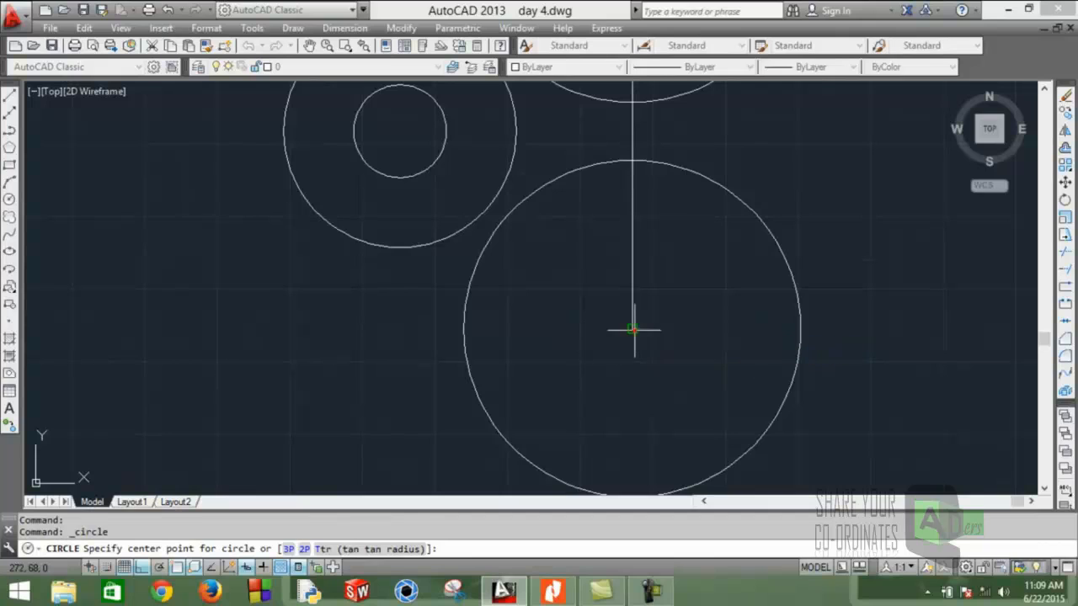
pyautogui.click(633, 329)
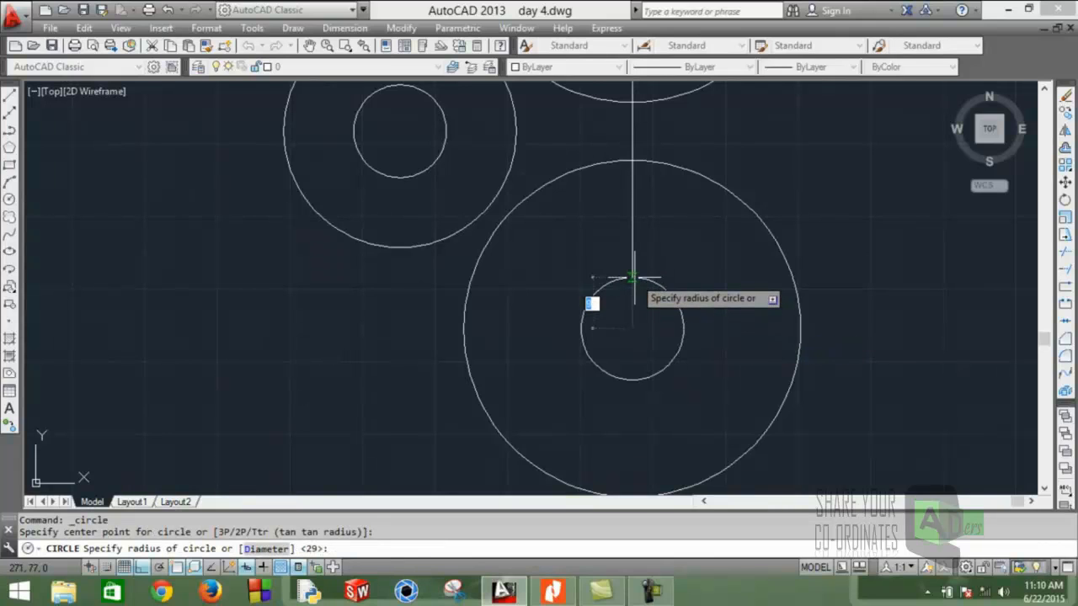
pyautogui.press('Down')
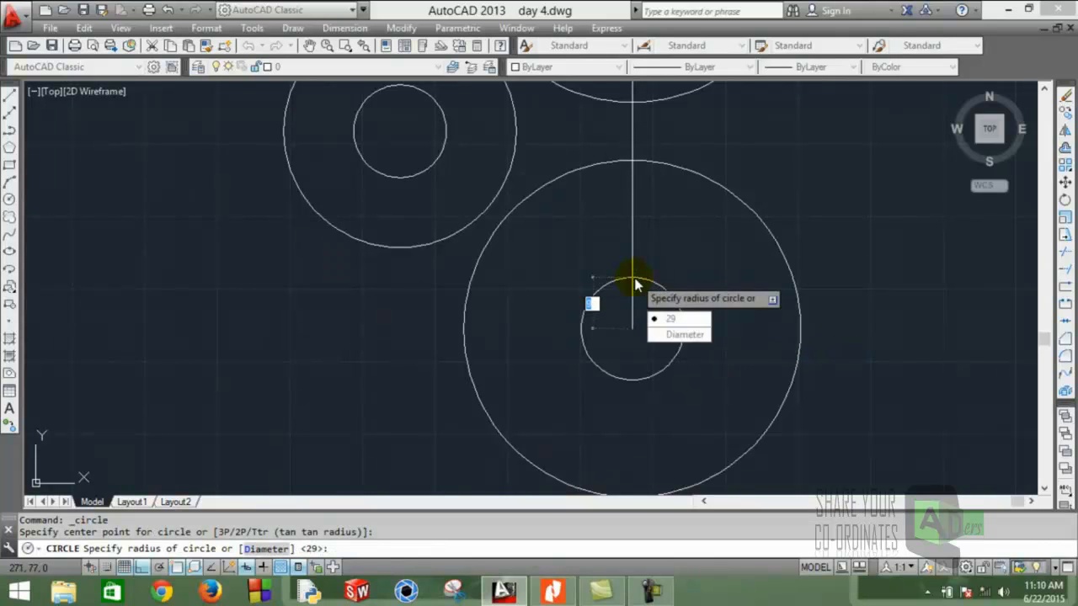
pyautogui.press('Return')
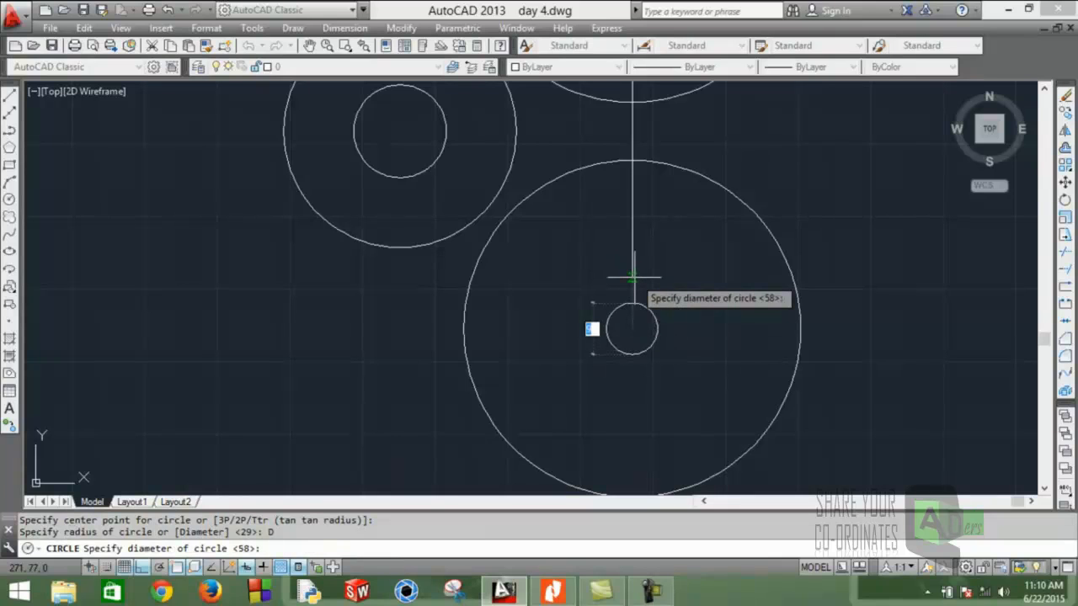
pyautogui.write('36')
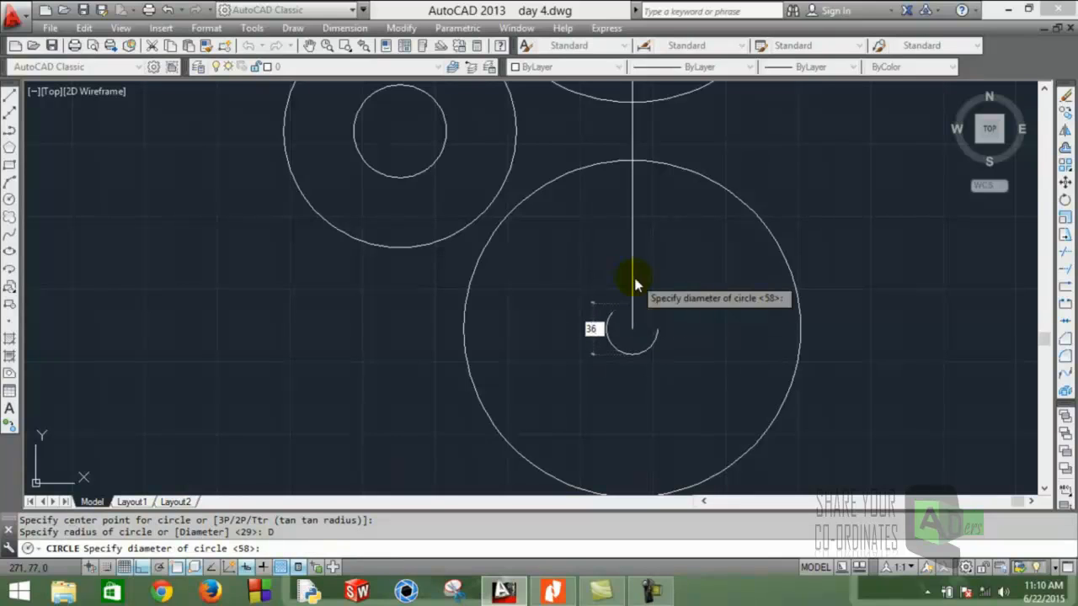
pyautogui.press('Return')
pyautogui.scroll(-3, 666, 282)
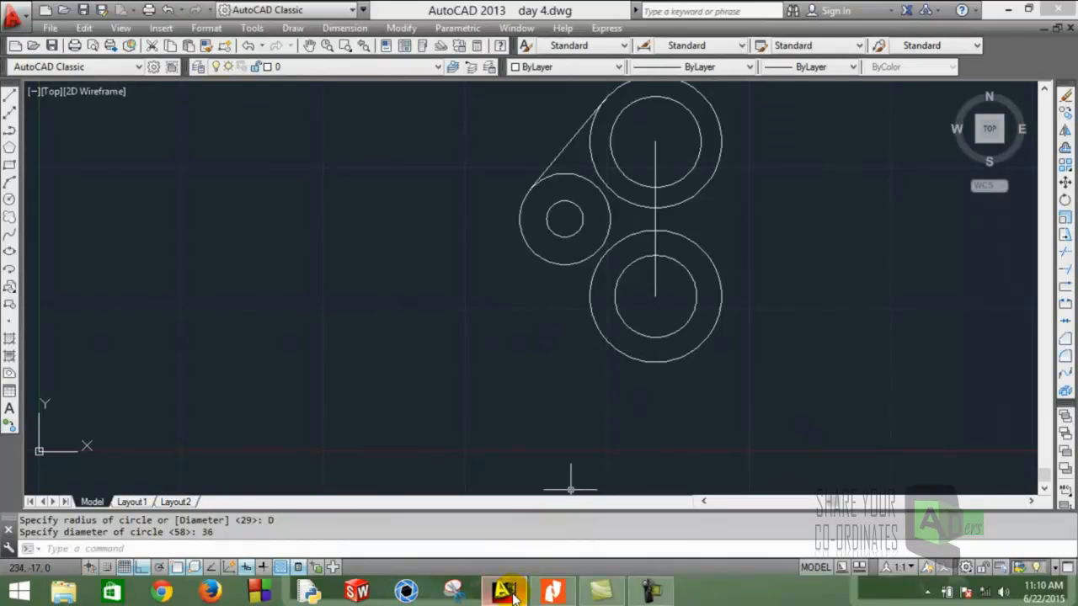
# - Check the lower sloped edge in Nitro Pro and draw an AutoCAD line tangent to the lower left of the R20 and lower 58 mm circles
pyautogui.moveTo(551, 592)
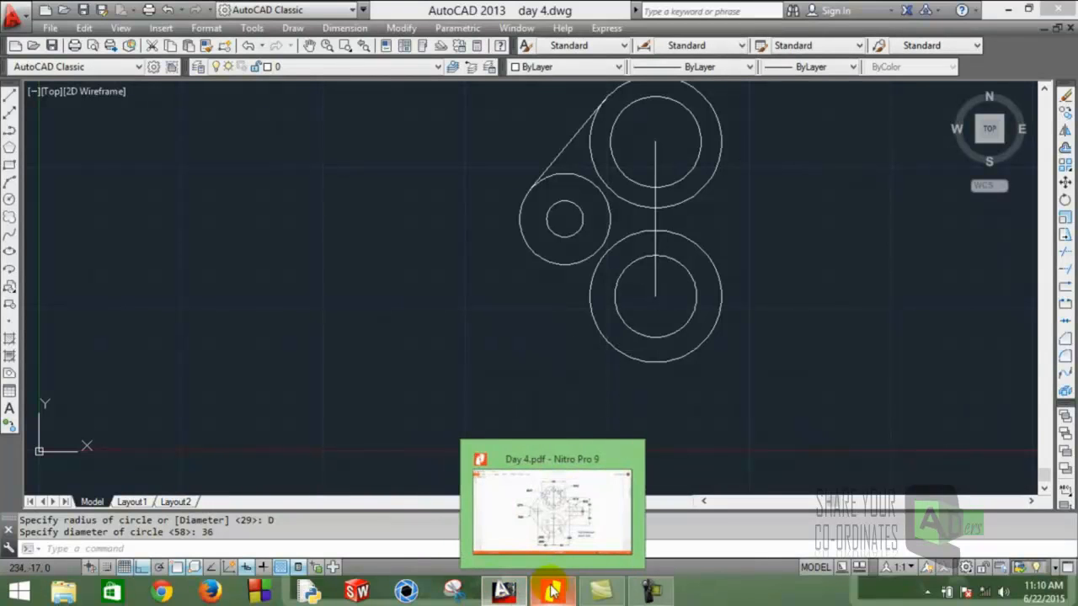
pyautogui.click(551, 592)
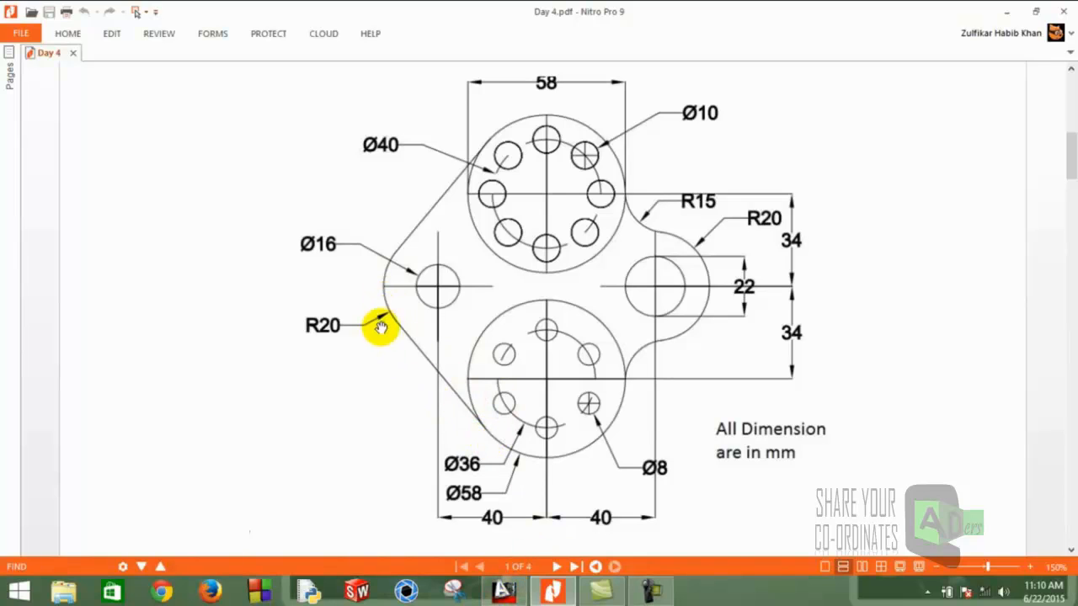
pyautogui.click(506, 592)
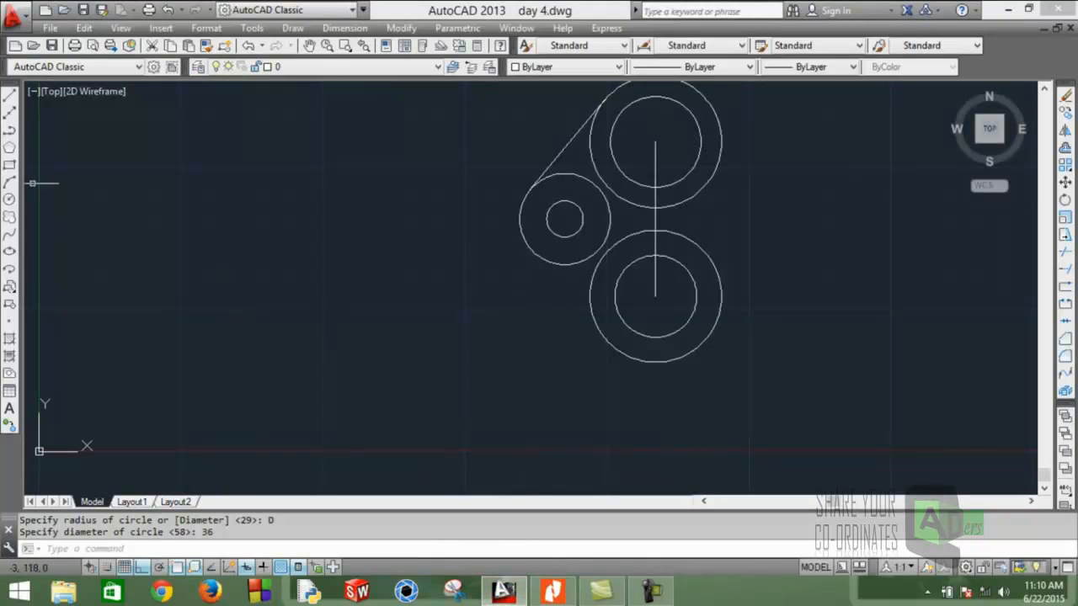
pyautogui.click(9, 97)
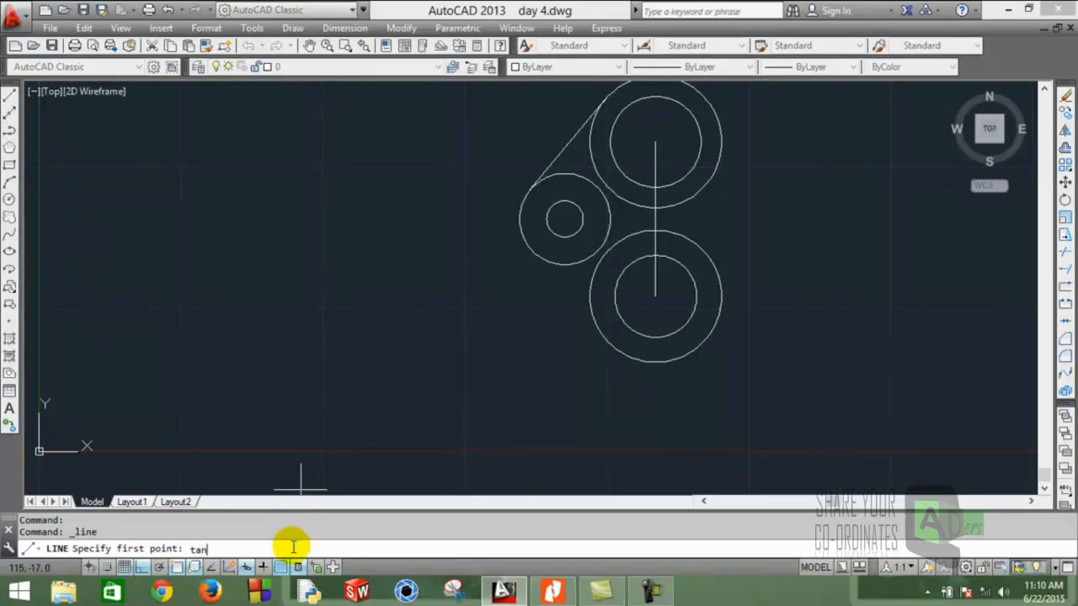
pyautogui.press('Return')
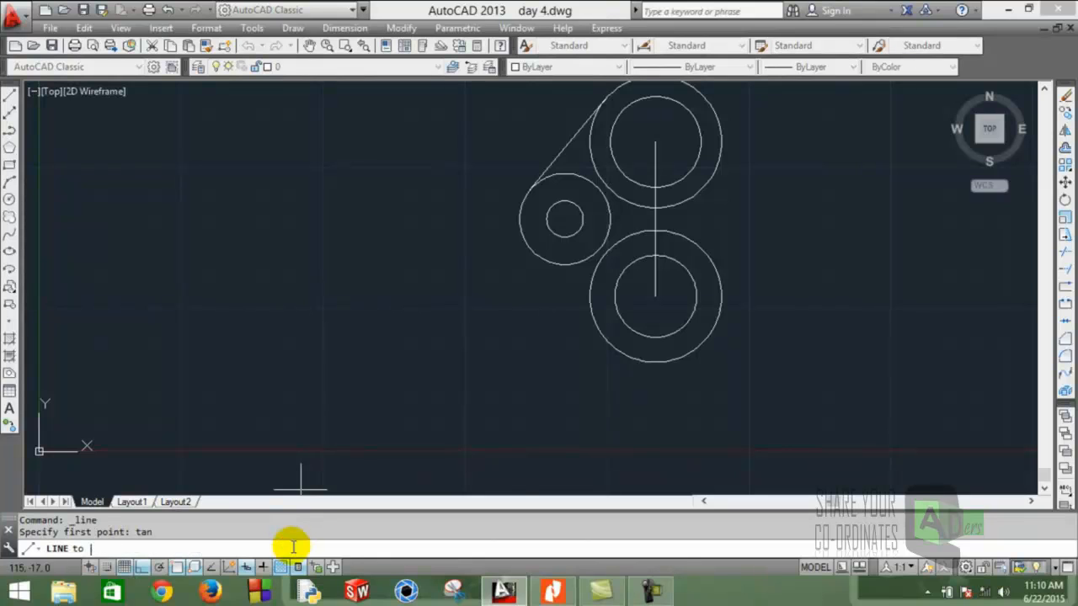
pyautogui.click(532, 250)
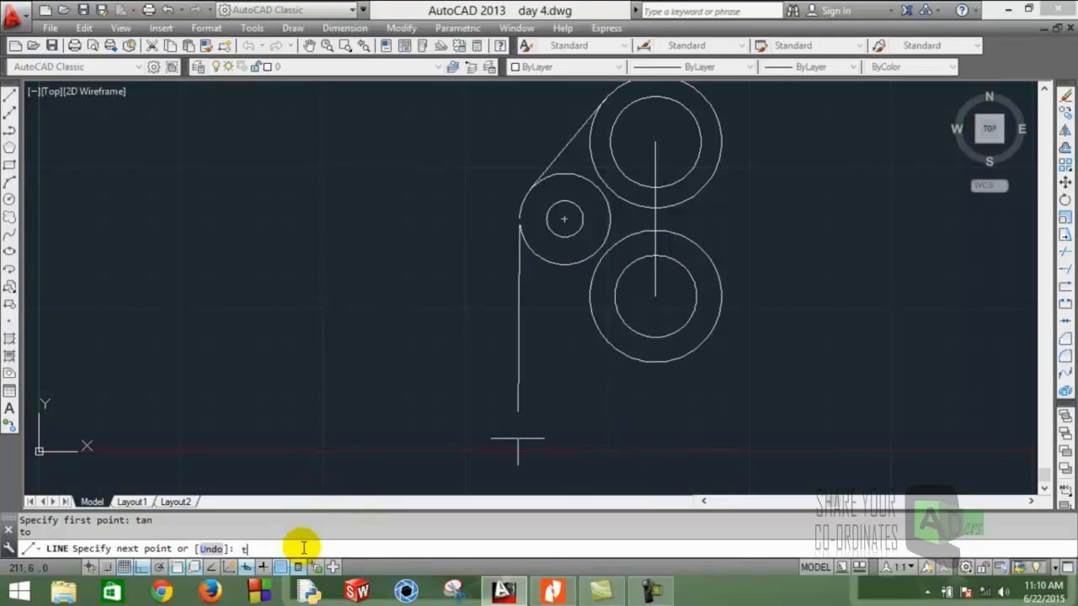
pyautogui.write('tan')
pyautogui.press('Return')
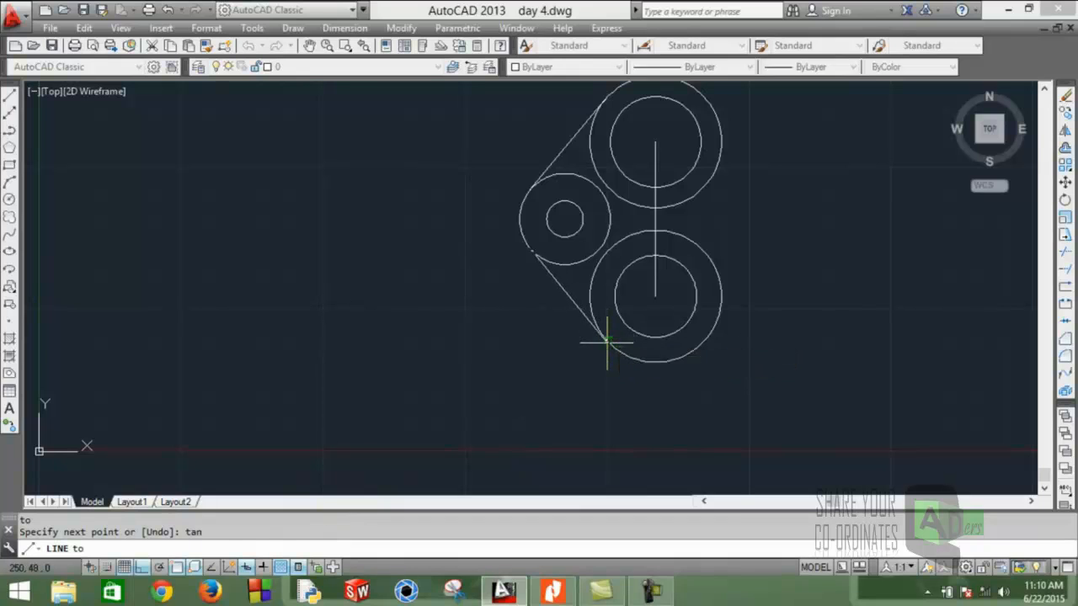
pyautogui.click(606, 343)
pyautogui.rightClick(606, 344)
pyautogui.click(646, 357)
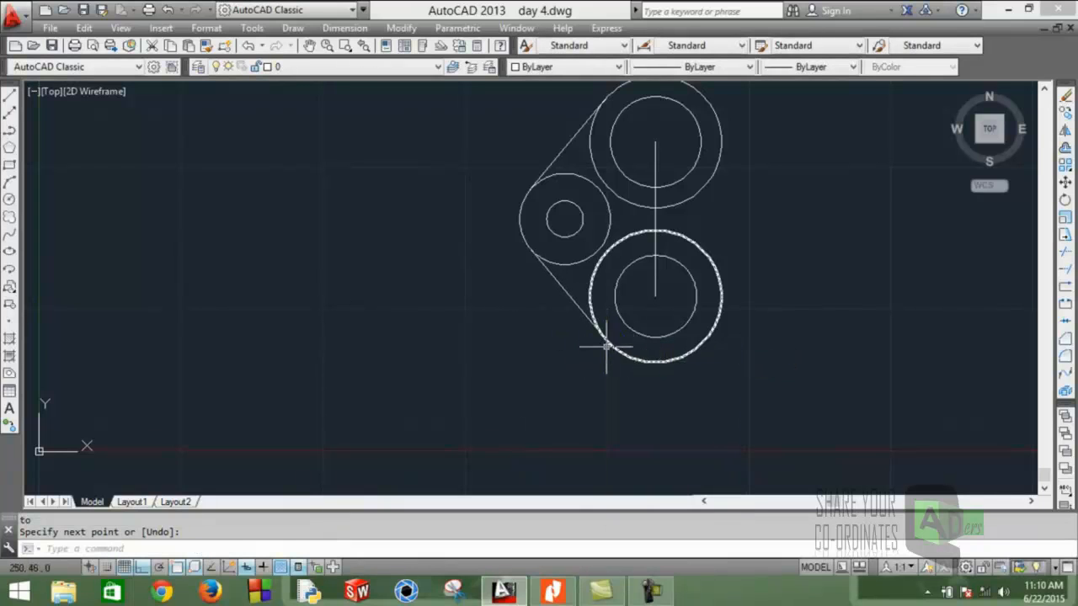
# - Review the reference drawing in Nitro Pro and erase the vertical 68 mm construction line in AutoCAD
pyautogui.moveTo(693, 175); pyautogui.dragTo(657, 191, button='middle')
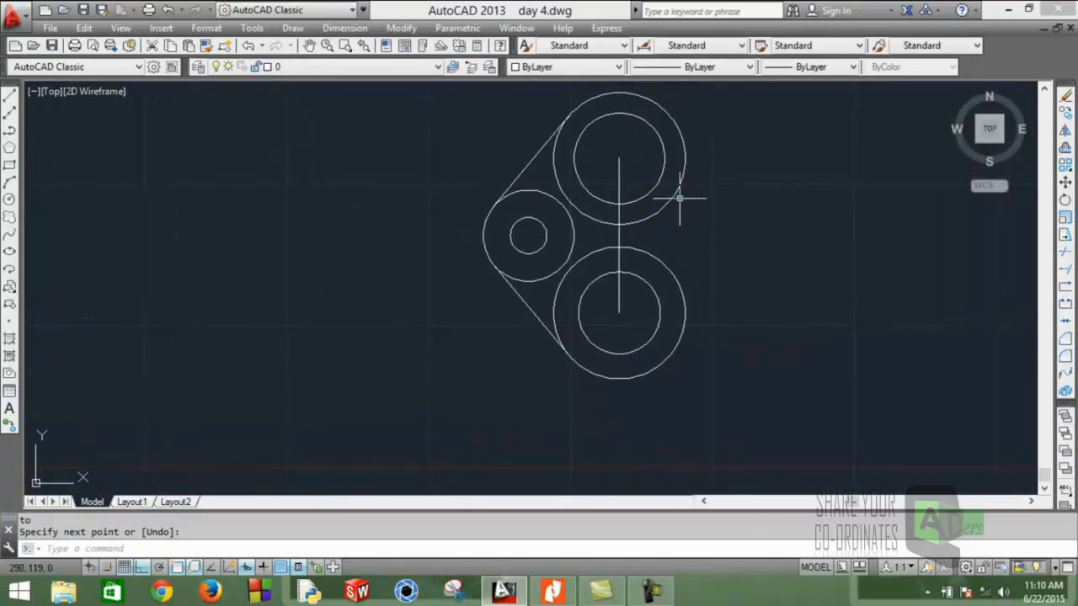
pyautogui.click(553, 591)
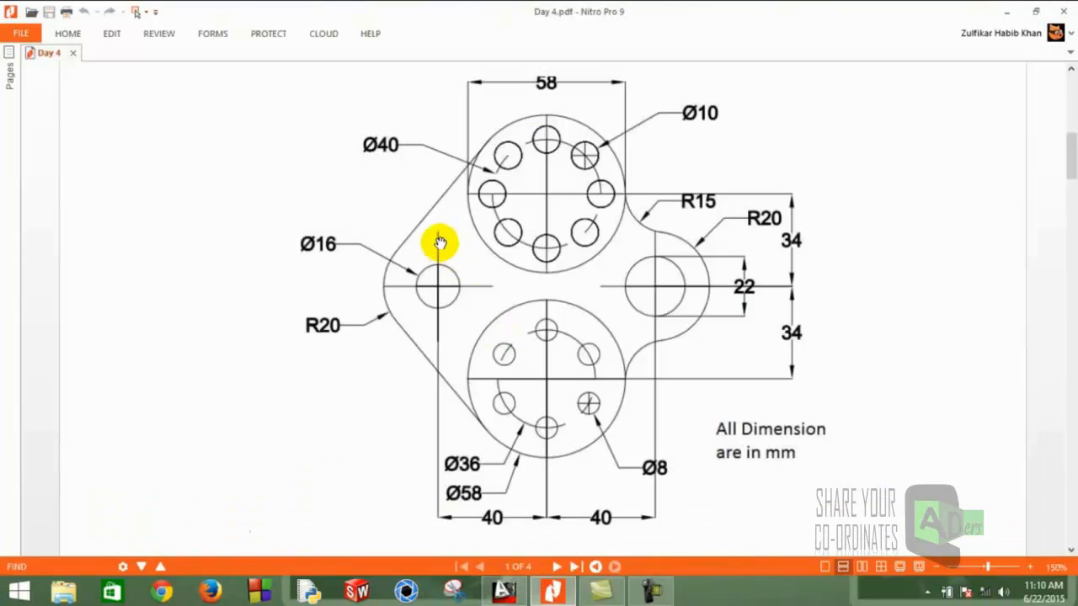
pyautogui.click(504, 591)
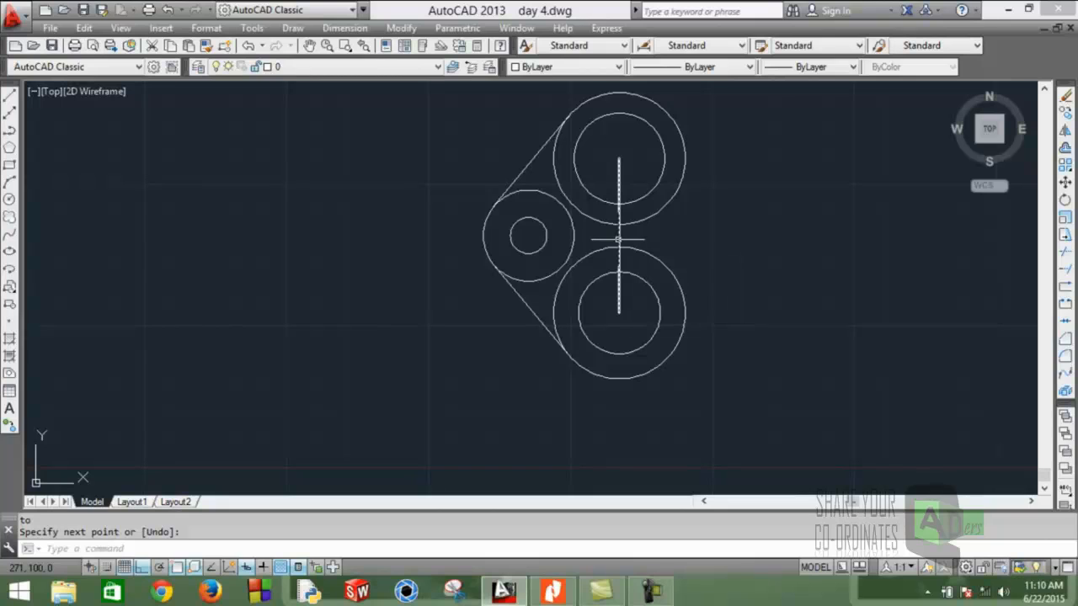
pyautogui.press('Escape')
pyautogui.click(620, 240)
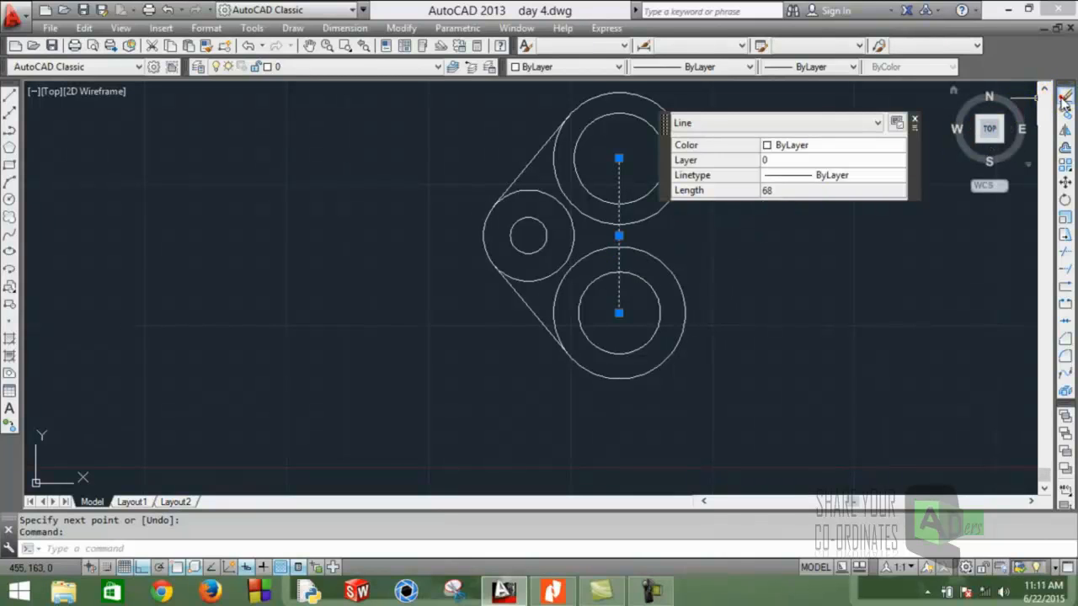
pyautogui.click(1064, 98)
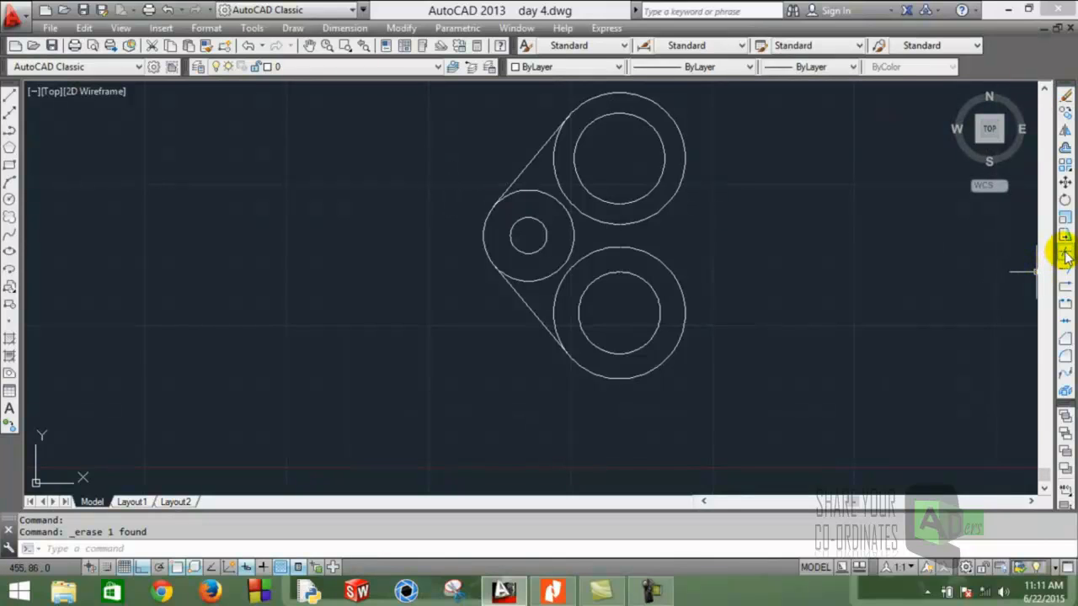
# - Trim away the inner arc of the left R20 circle between the two sloped tangent lines
pyautogui.click(1065, 254)
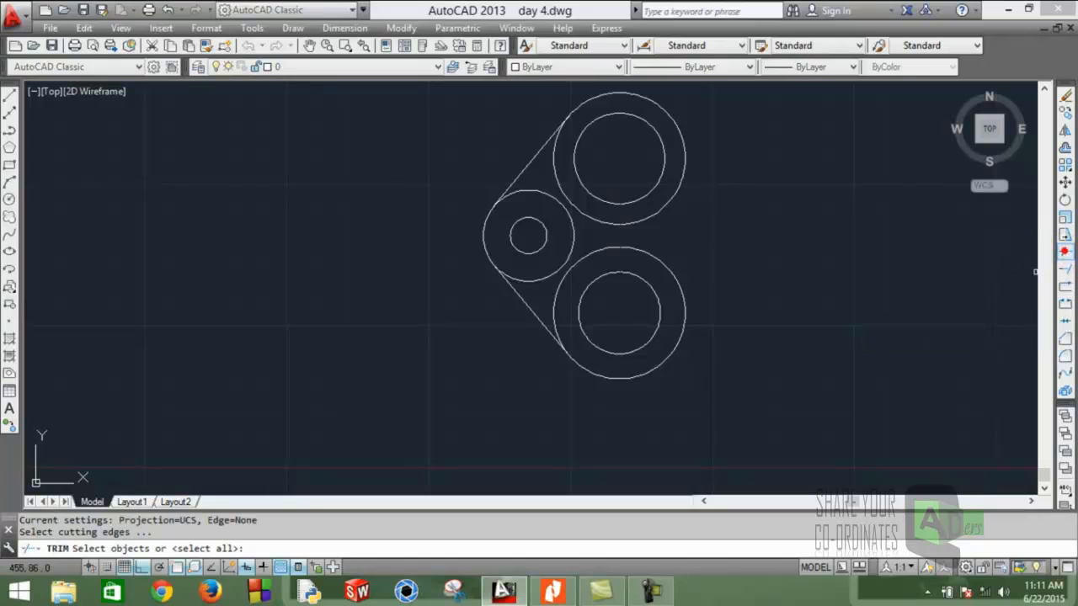
pyautogui.press('Return')
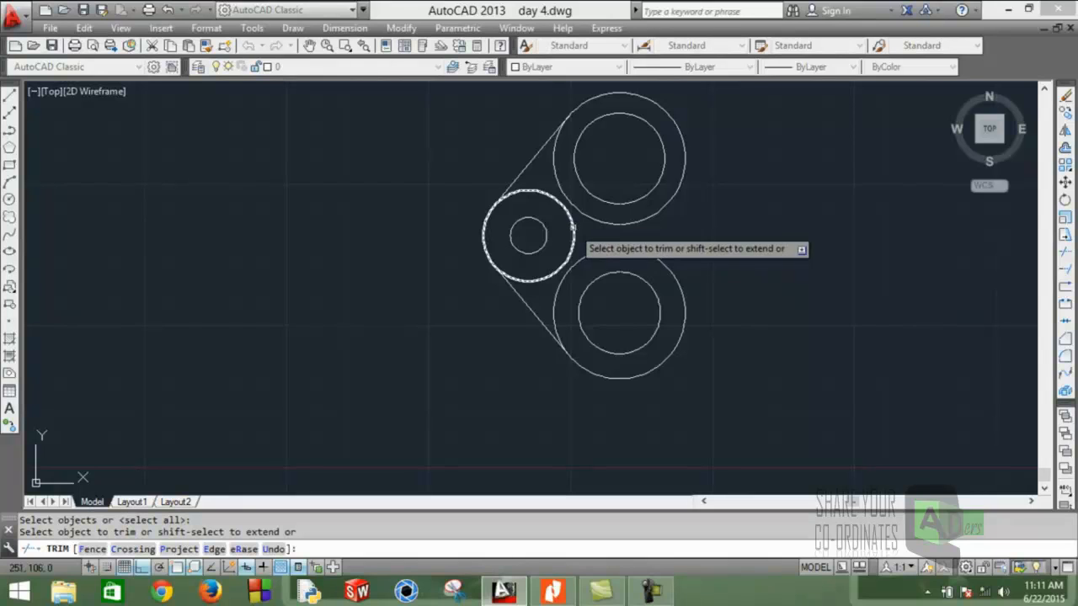
pyautogui.click(572, 225)
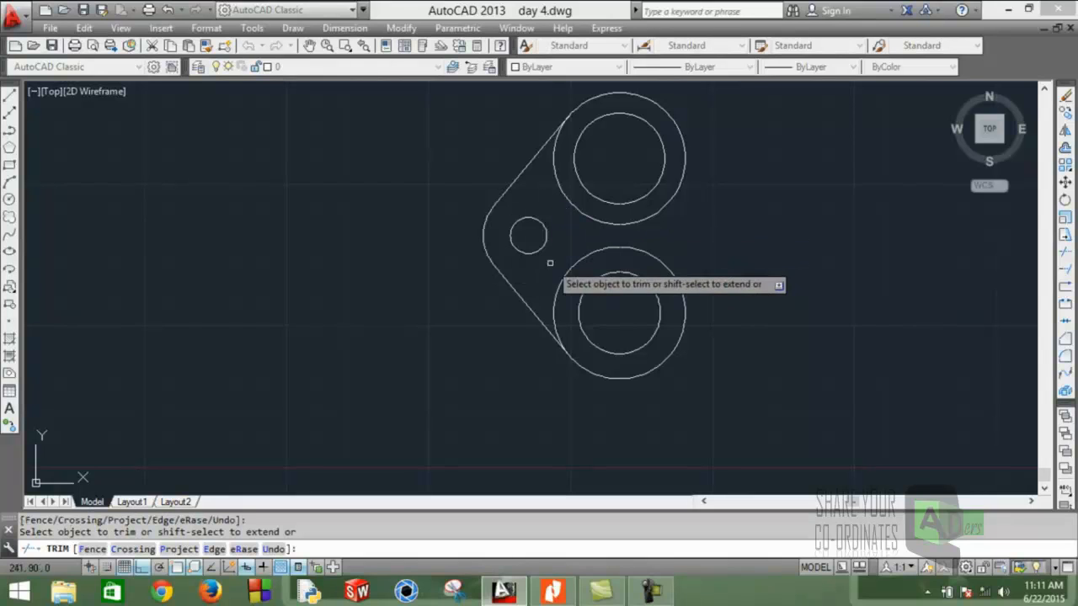
# - Check the right-hand dimensions in Nitro Pro and draw AutoCAD construction lines 34 mm down from the upper circle's centre and 40 mm to the right
pyautogui.click(543, 592)
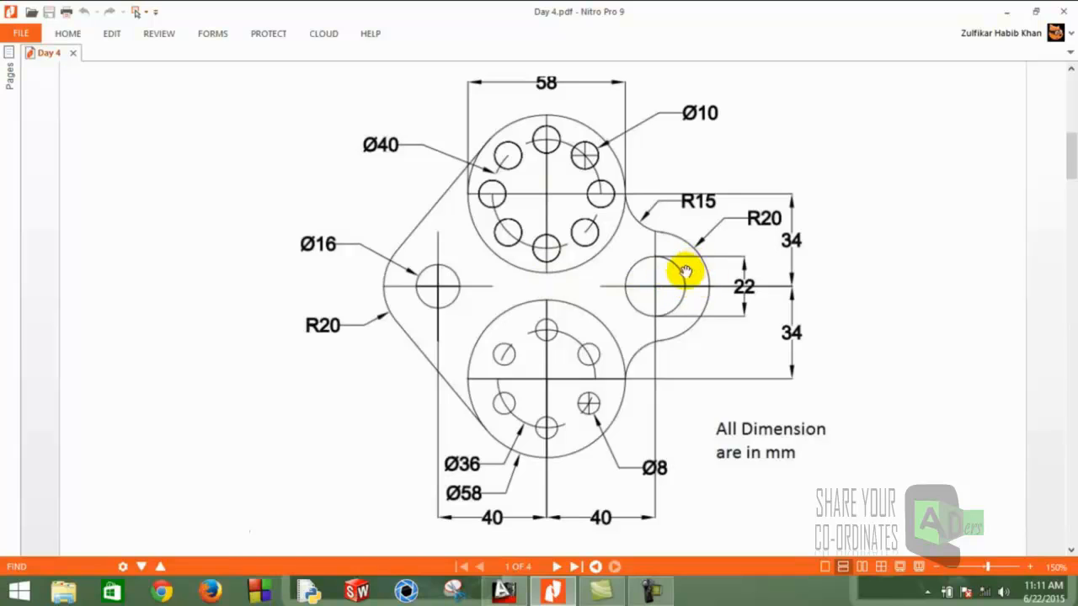
pyautogui.click(505, 593)
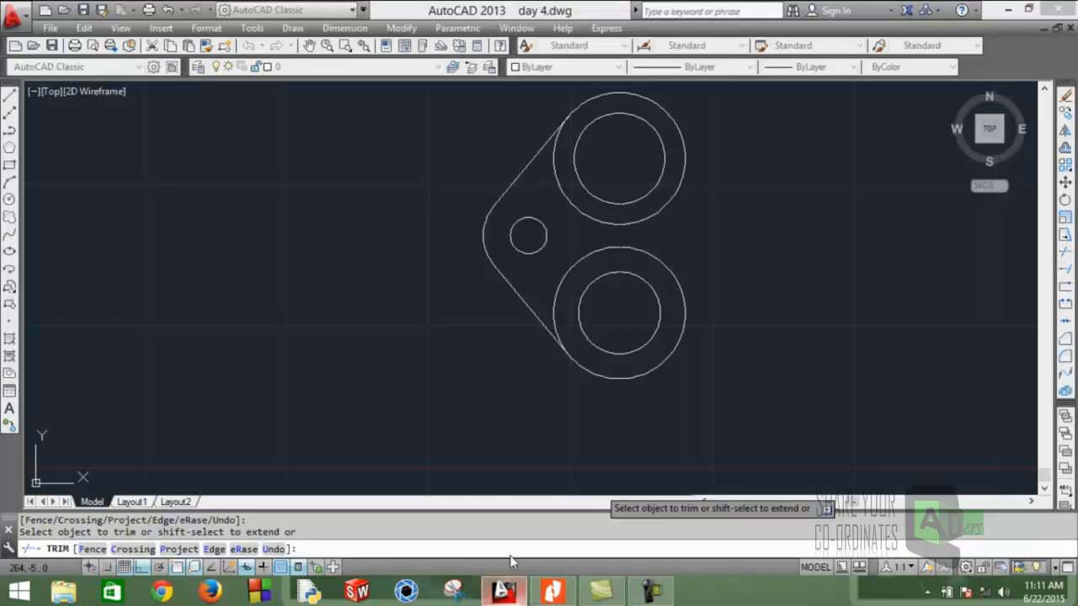
pyautogui.click(10, 98)
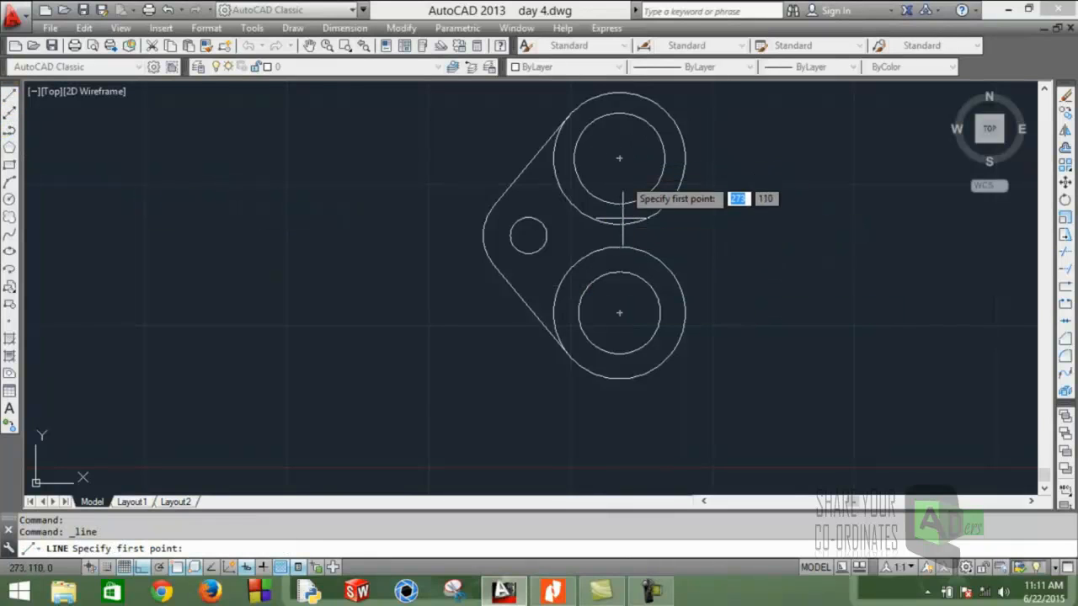
pyautogui.click(619, 157)
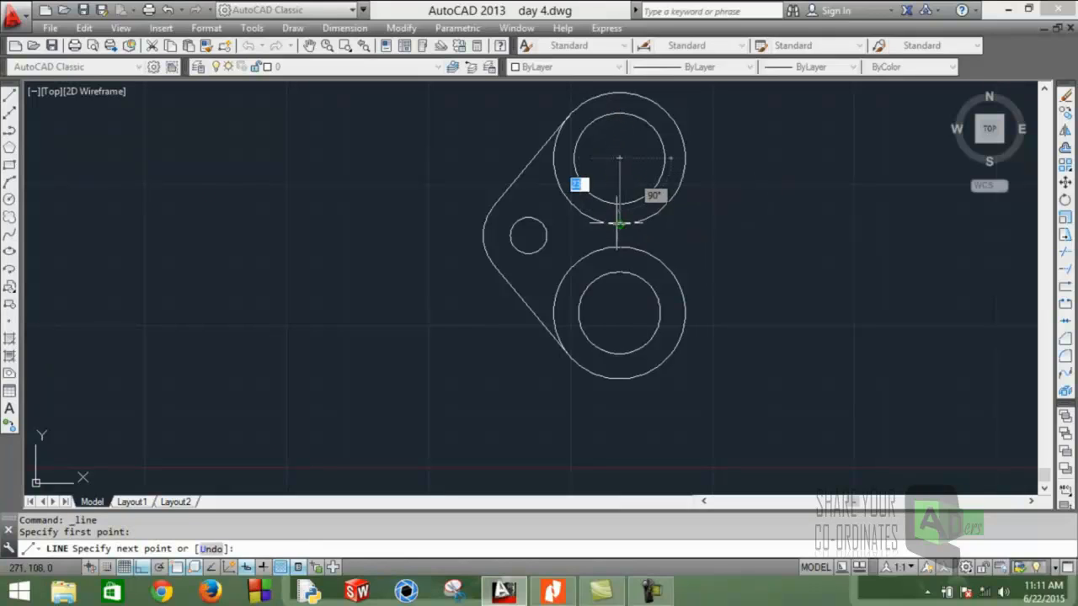
pyautogui.write('3')
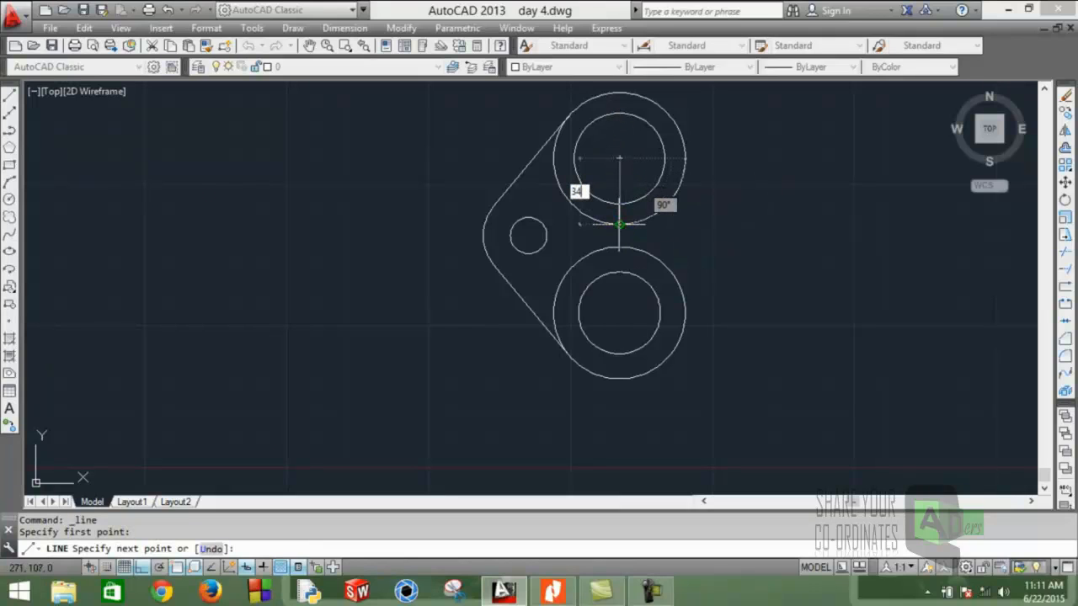
pyautogui.write('4')
pyautogui.press('Return')
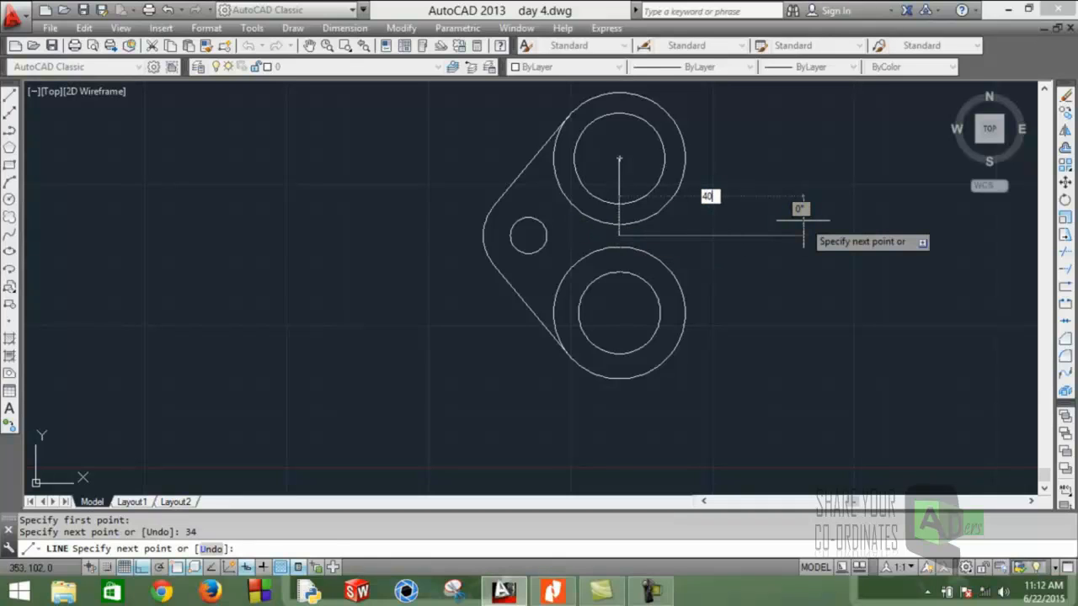
pyautogui.press('Return')
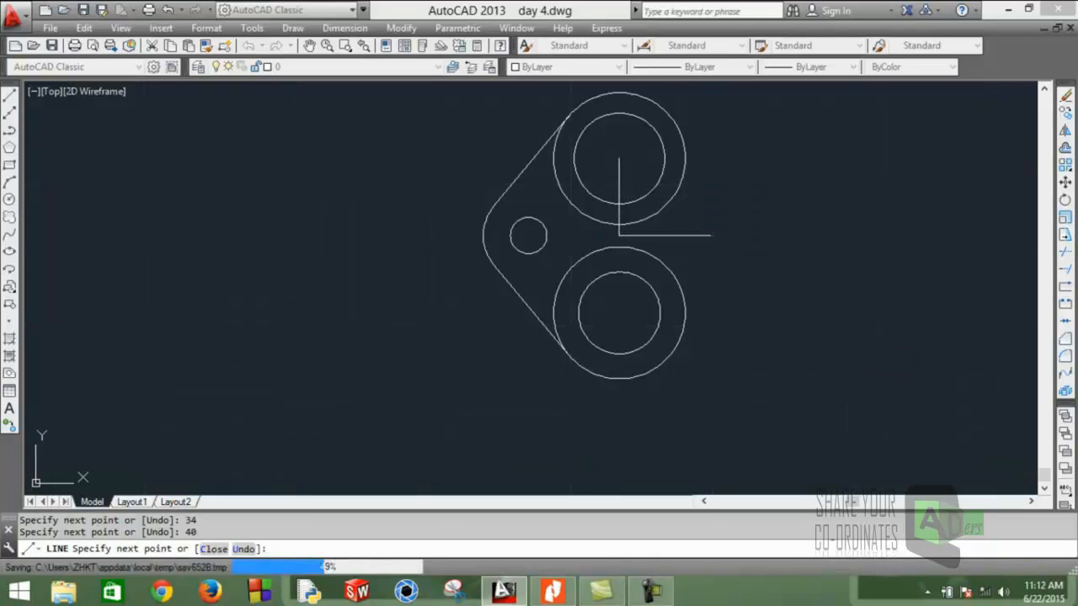
pyautogui.press('Return')
# - Check the right-hand hole in Nitro Pro and draw a 22 mm diameter AutoCAD circle centred on the right end of the horizontal construction line
pyautogui.click(553, 591)
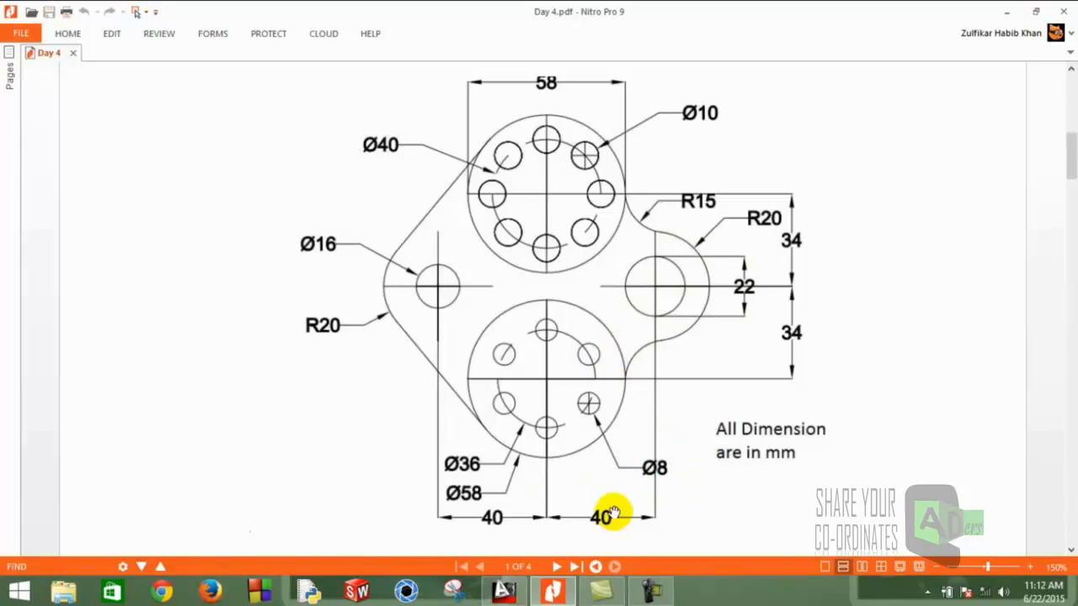
pyautogui.moveTo(503, 596)
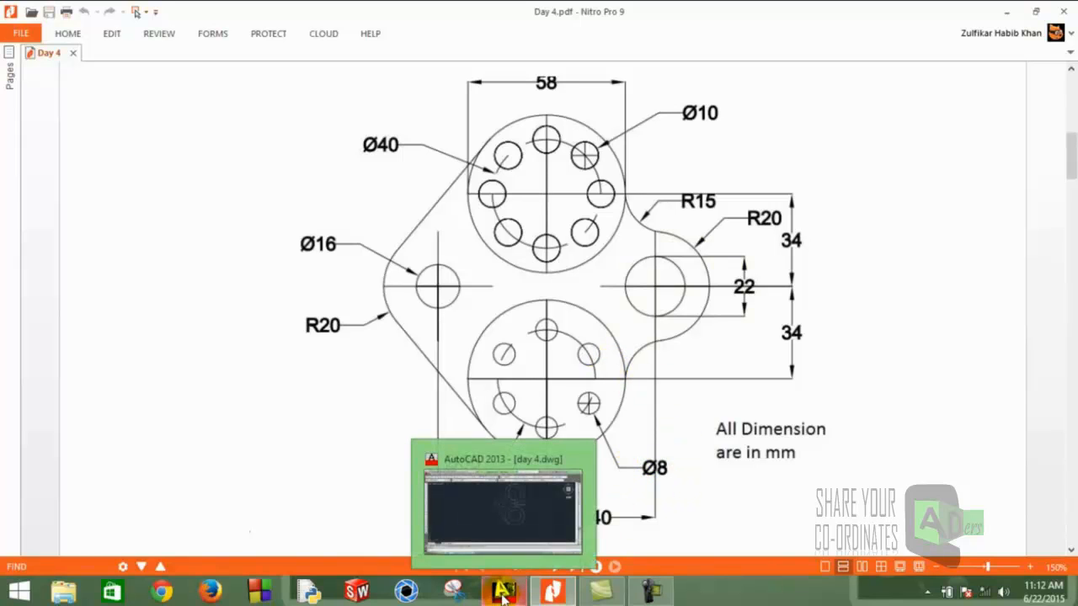
pyautogui.click(503, 596)
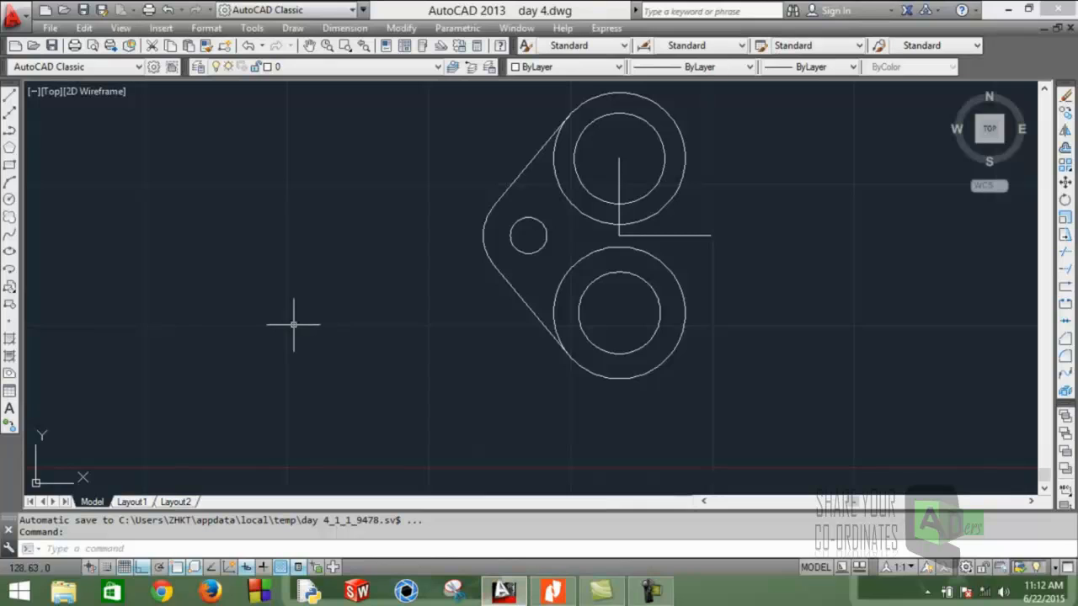
pyautogui.click(10, 197)
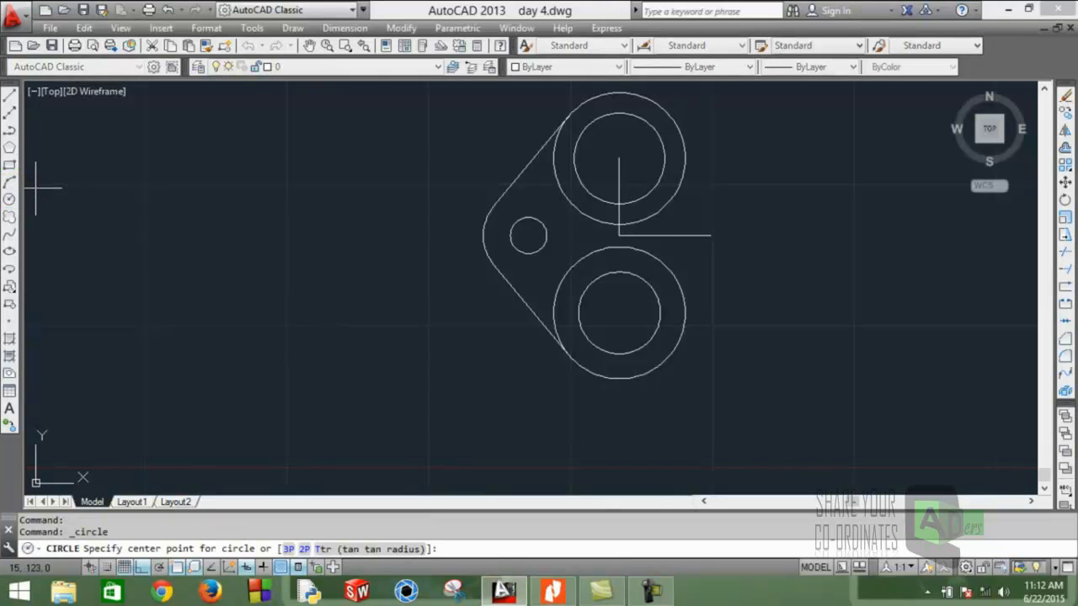
pyautogui.click(710, 236)
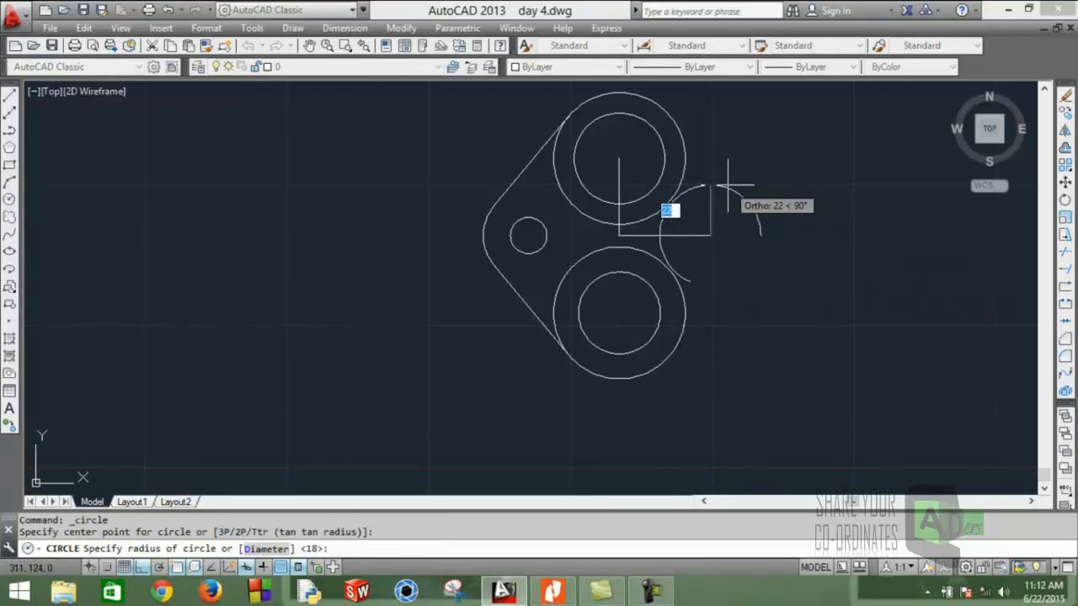
pyautogui.press('Down')
pyautogui.press('Return')
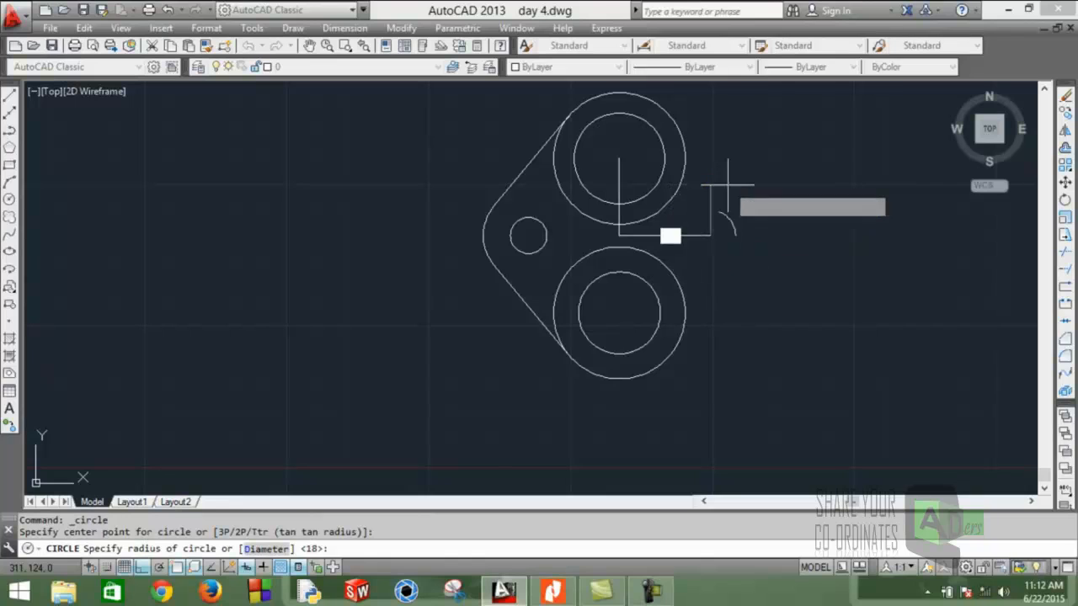
pyautogui.write('22')
pyautogui.press('Return')
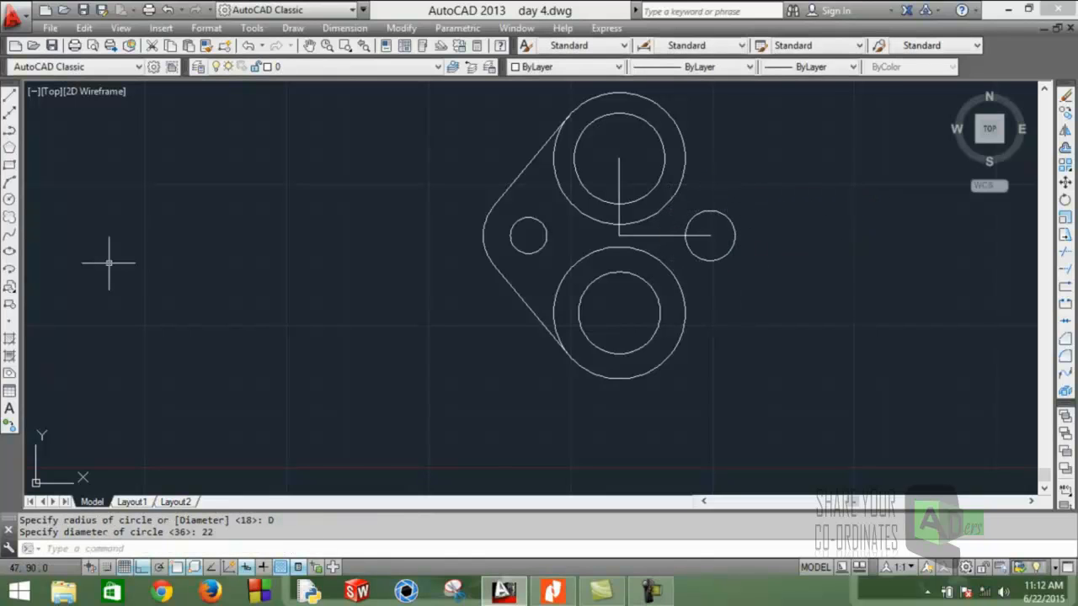
# - Draw a concentric circle with a 20 mm radius around the 22 mm circle
pyautogui.click(10, 202)
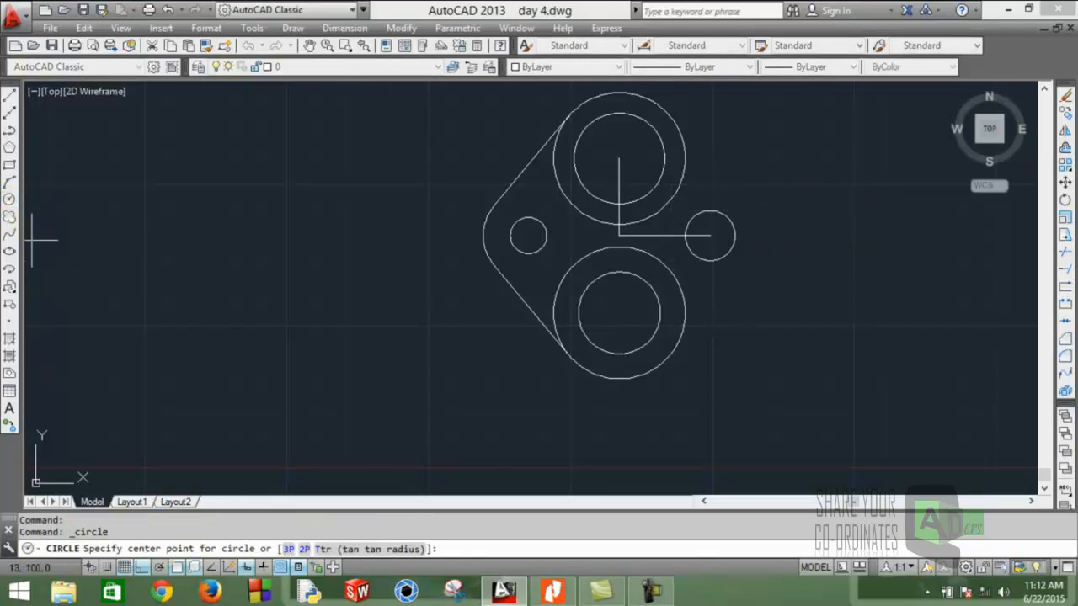
pyautogui.click(710, 235)
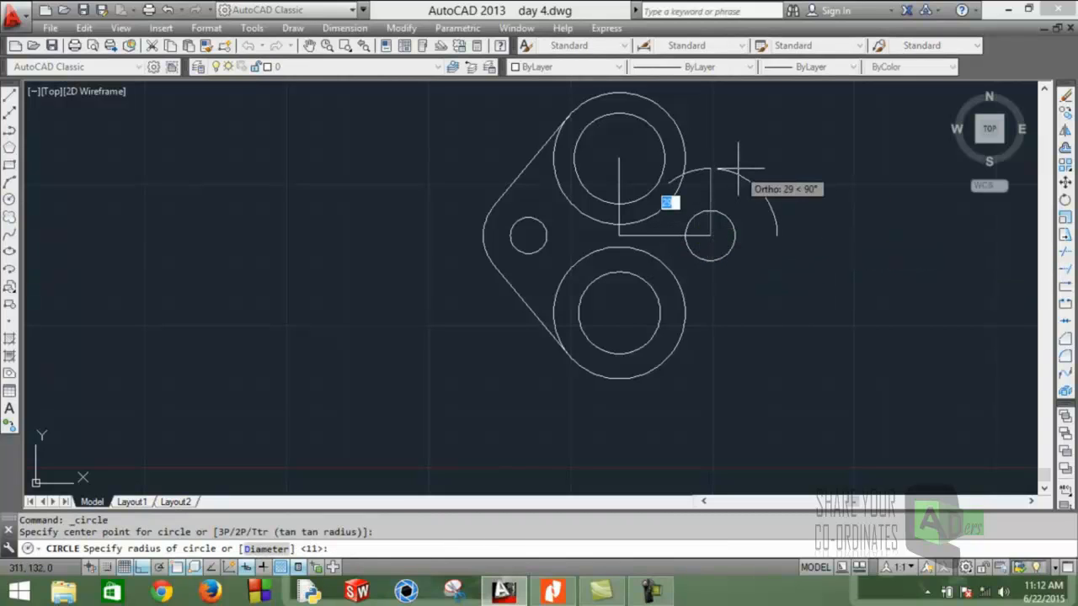
pyautogui.write('2')
pyautogui.press('Return')
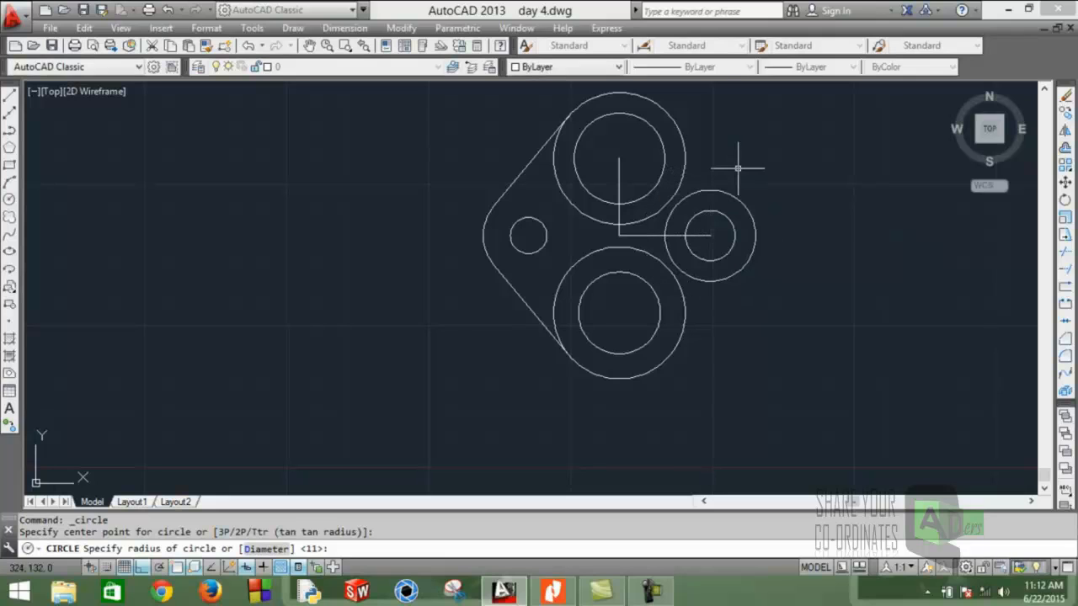
# - Review the R15 transition in Nitro Pro and erase the vertical and horizontal construction lines in AutoCAD
pyautogui.click(552, 591)
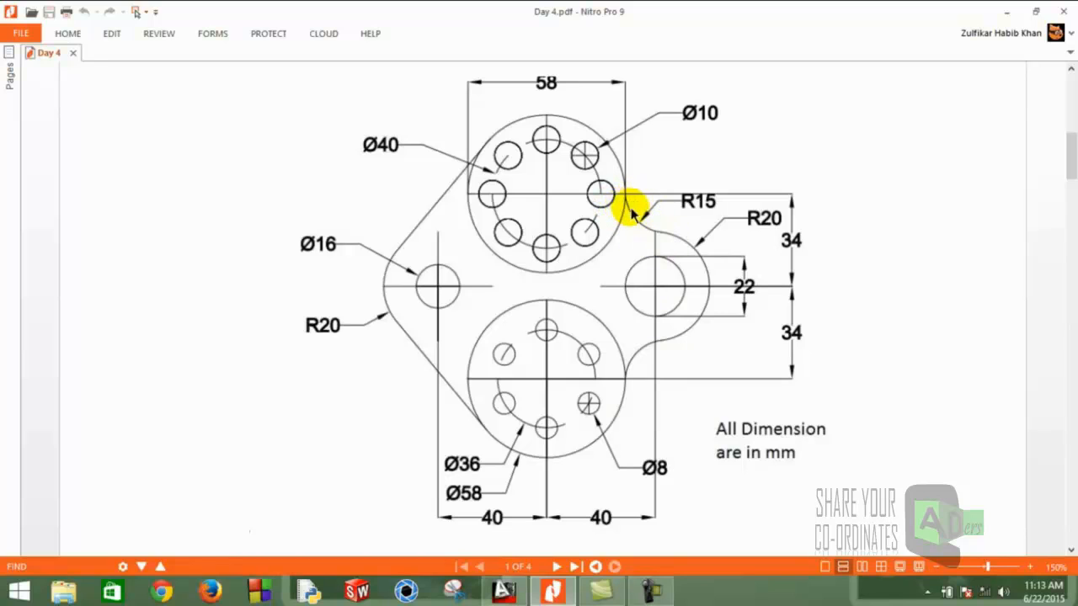
pyautogui.click(502, 591)
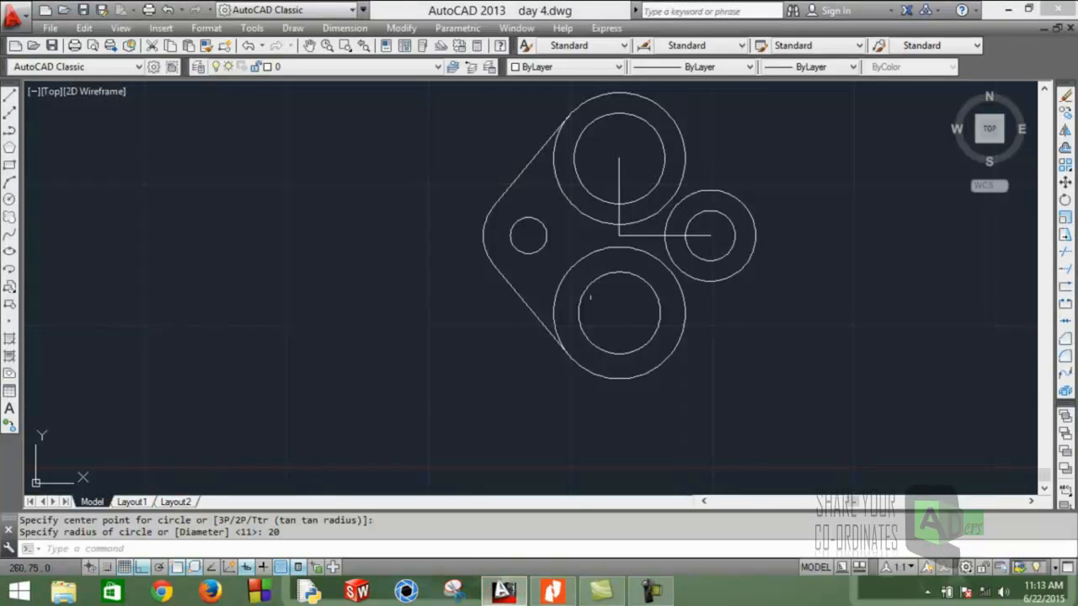
pyautogui.click(636, 234)
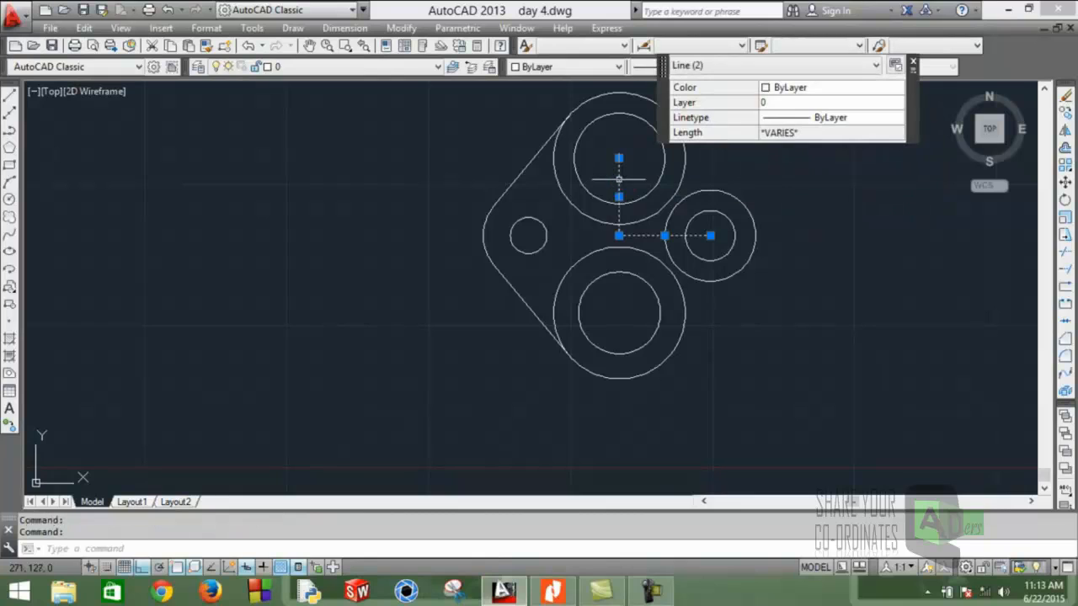
pyautogui.click(1065, 96)
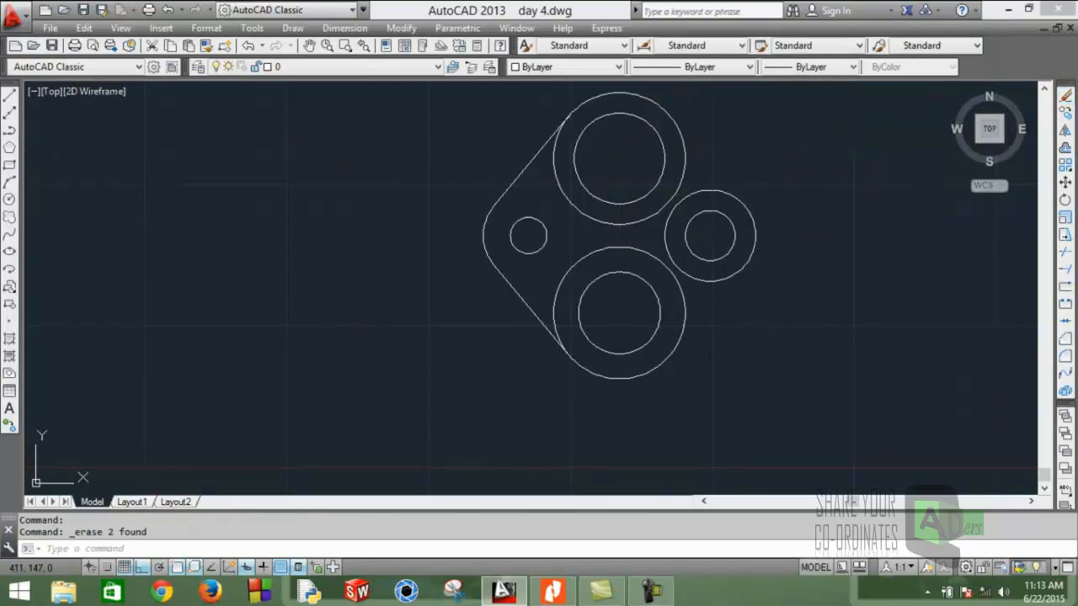
# - Draw a tangent-tangent-radius circle of 15 mm radius touching the upper 58 mm circle and the right R20 circle, checking the radius in Nitro Pro
pyautogui.click(9, 199)
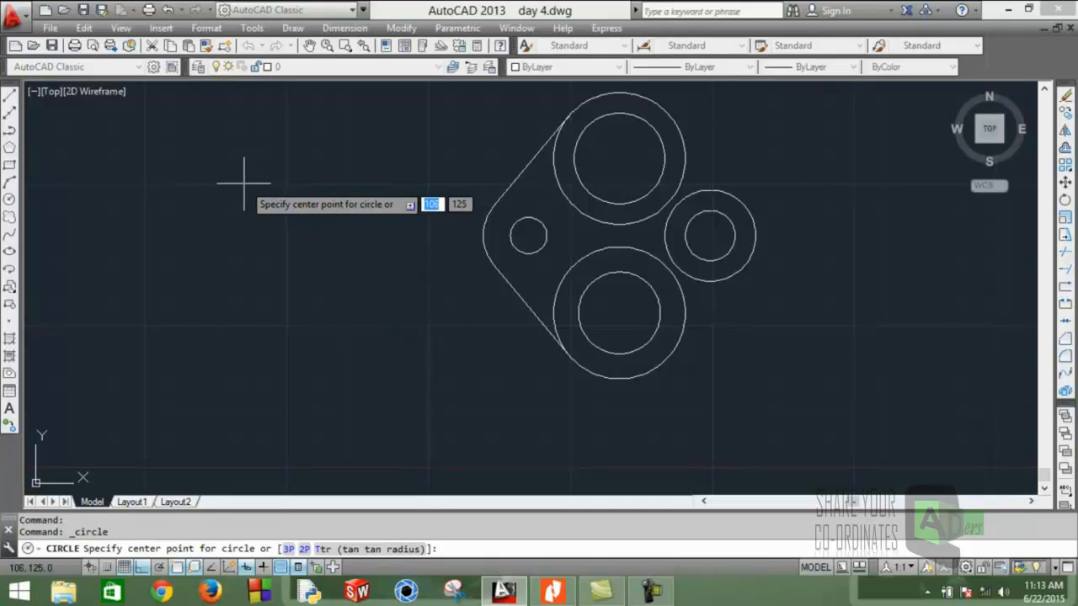
pyautogui.press('Down')
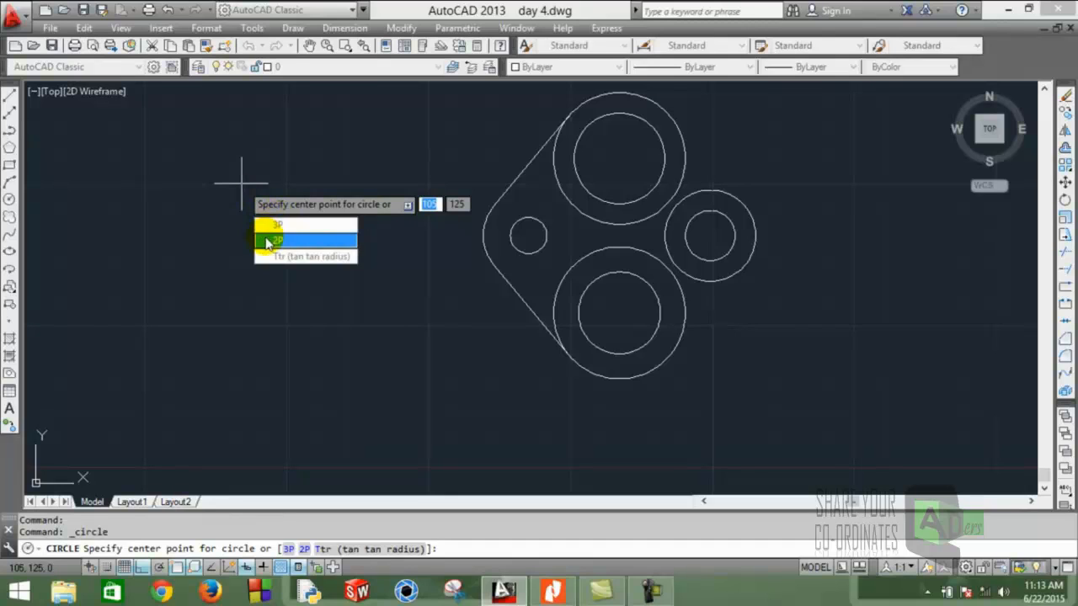
pyautogui.click(309, 258)
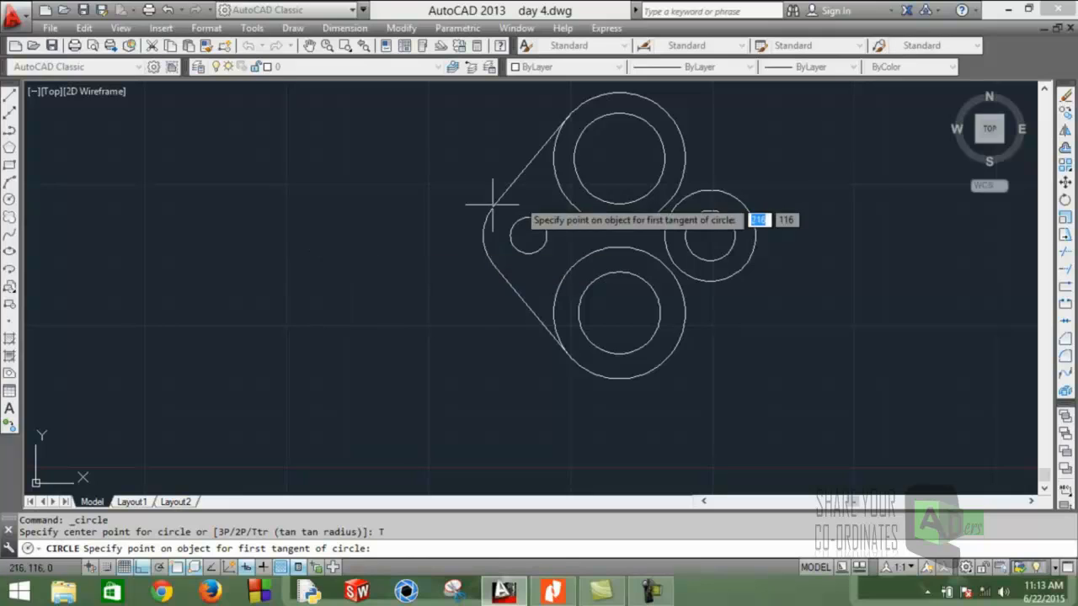
pyautogui.click(679, 143)
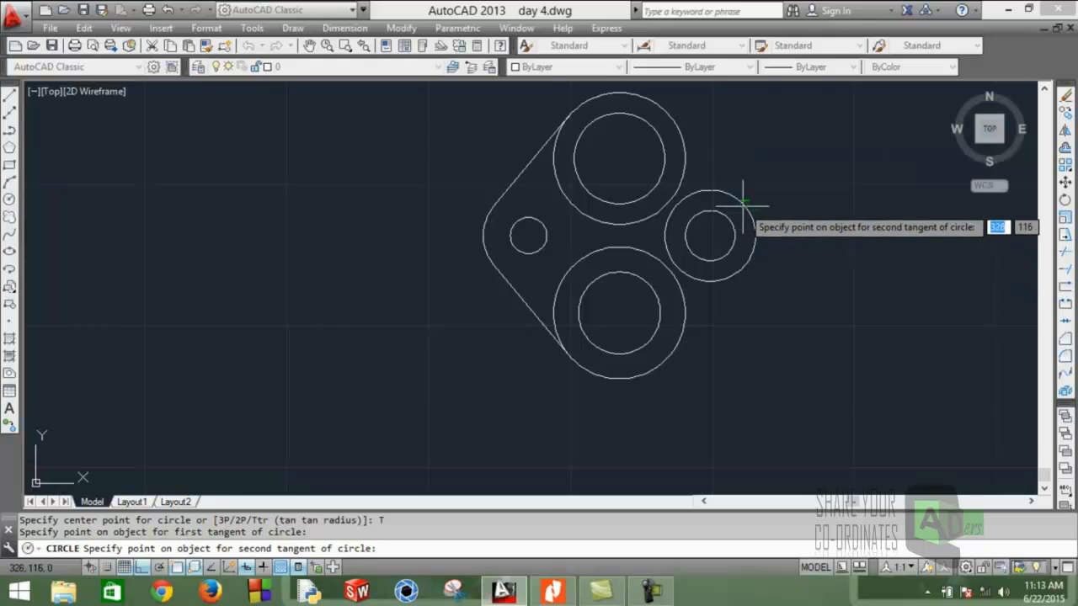
pyautogui.click(741, 201)
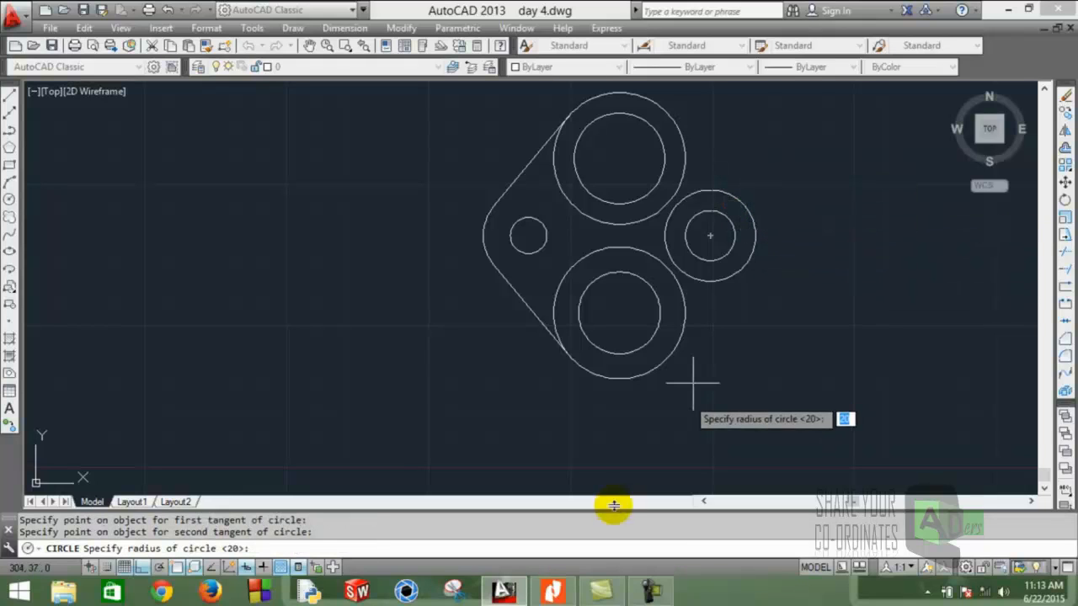
pyautogui.click(556, 589)
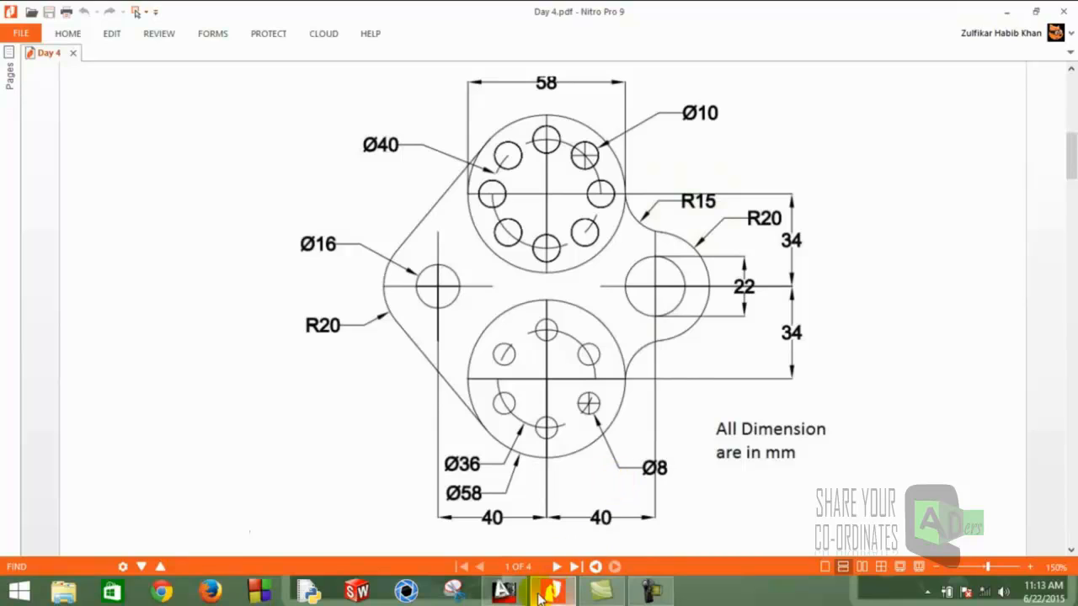
pyautogui.click(504, 589)
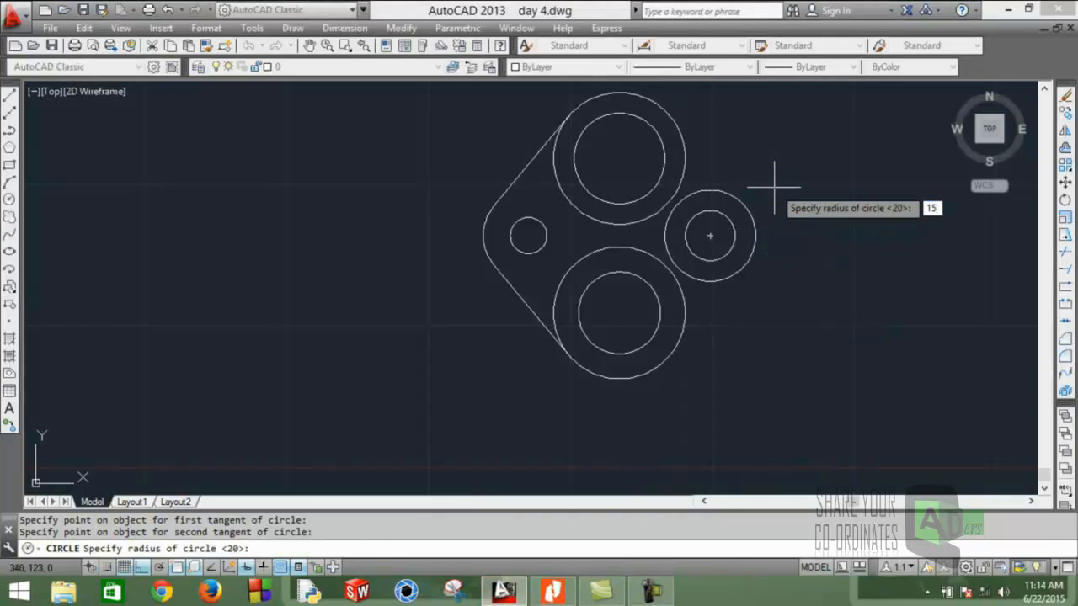
pyautogui.write('15')
pyautogui.press('Return')
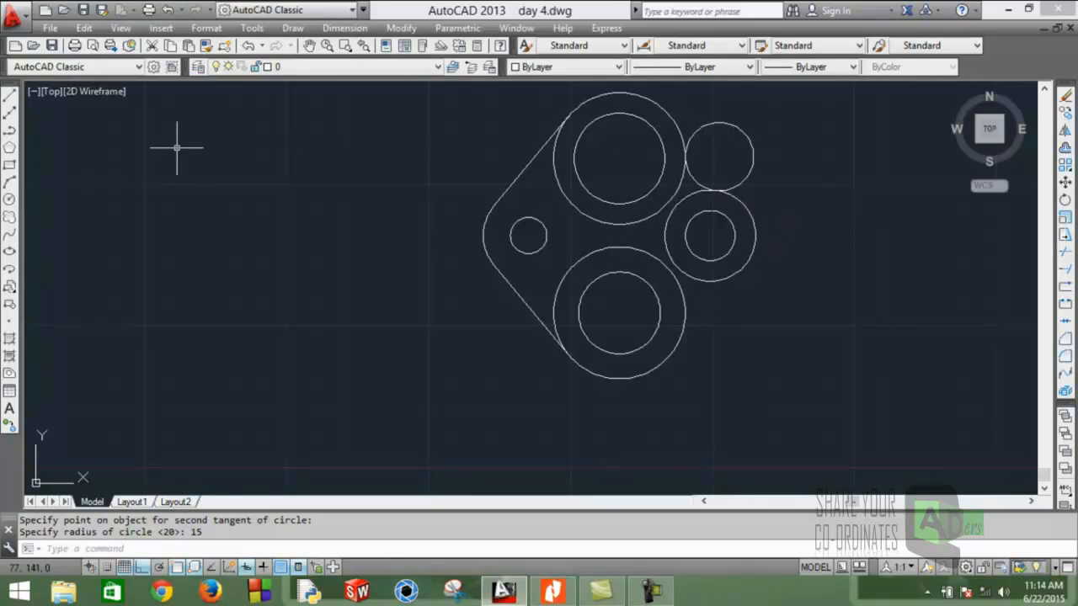
# - Draw a tangent-tangent-radius circle of 15 mm radius touching the lower 58 mm circle and the right R20 circle
pyautogui.click(12, 198)
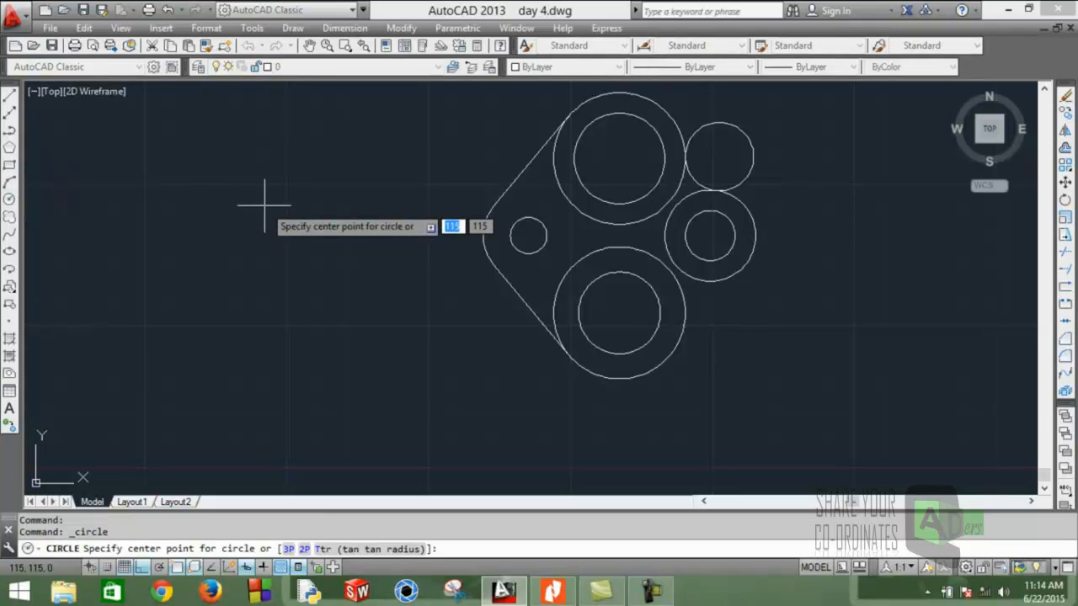
pyautogui.press('Down')
pyautogui.press('Down')
pyautogui.press('Down')
pyautogui.press('Down')
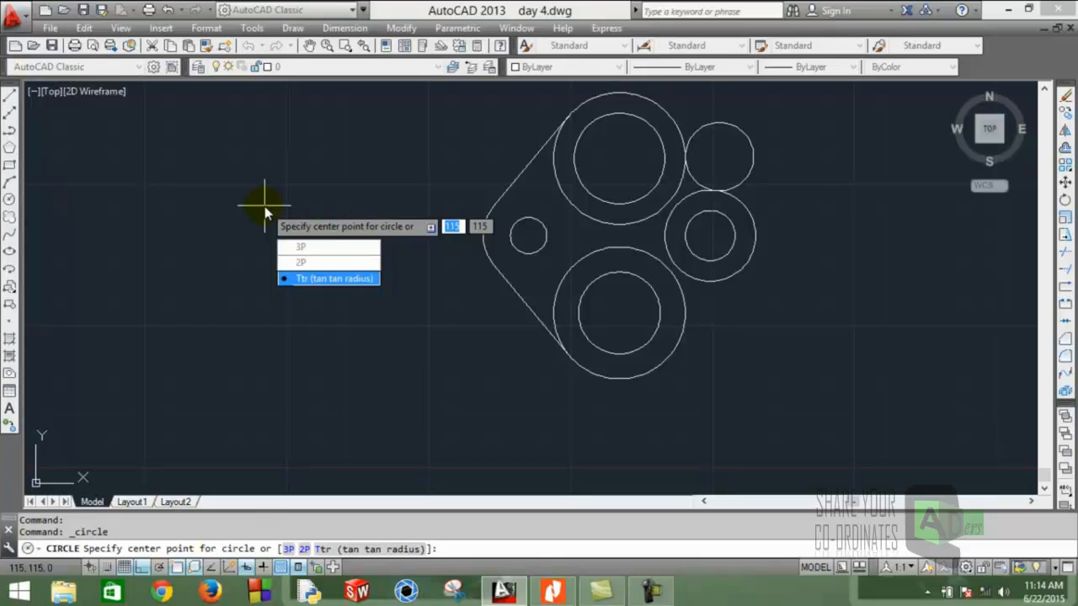
pyautogui.press('Return')
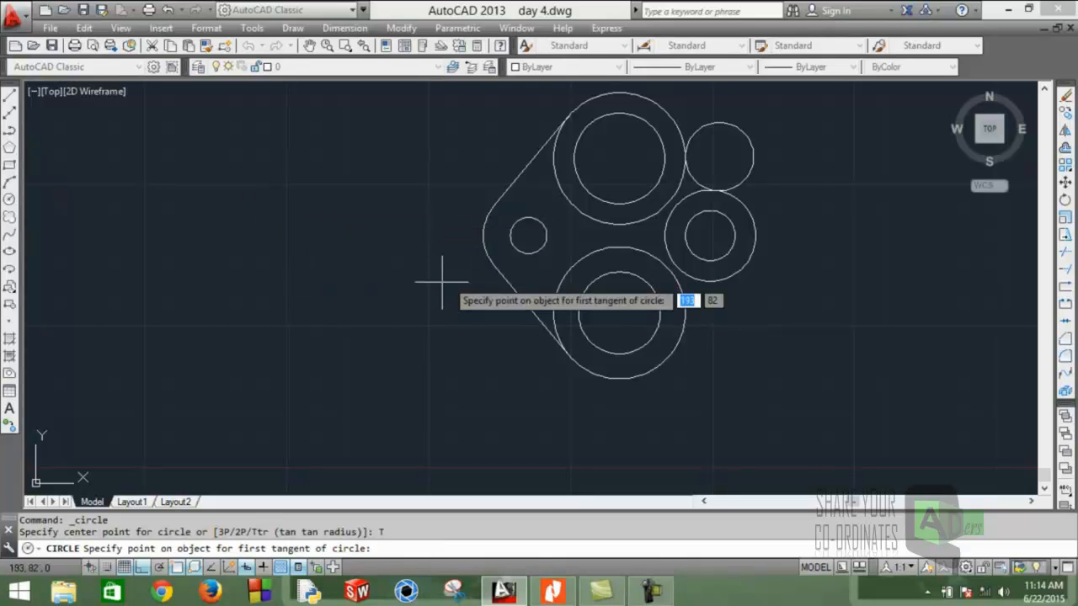
pyautogui.click(682, 316)
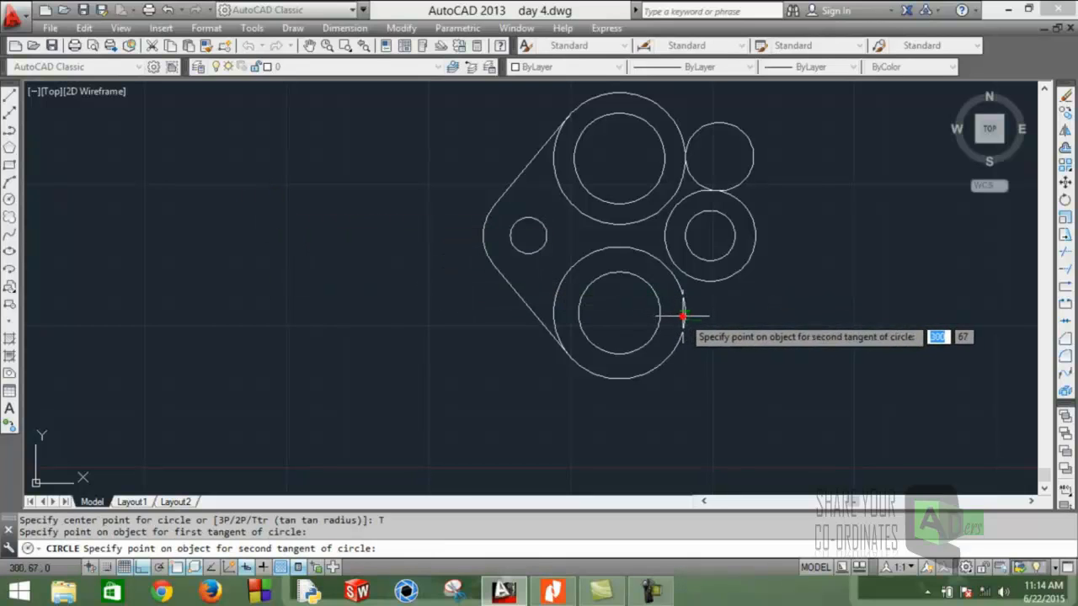
pyautogui.click(698, 283)
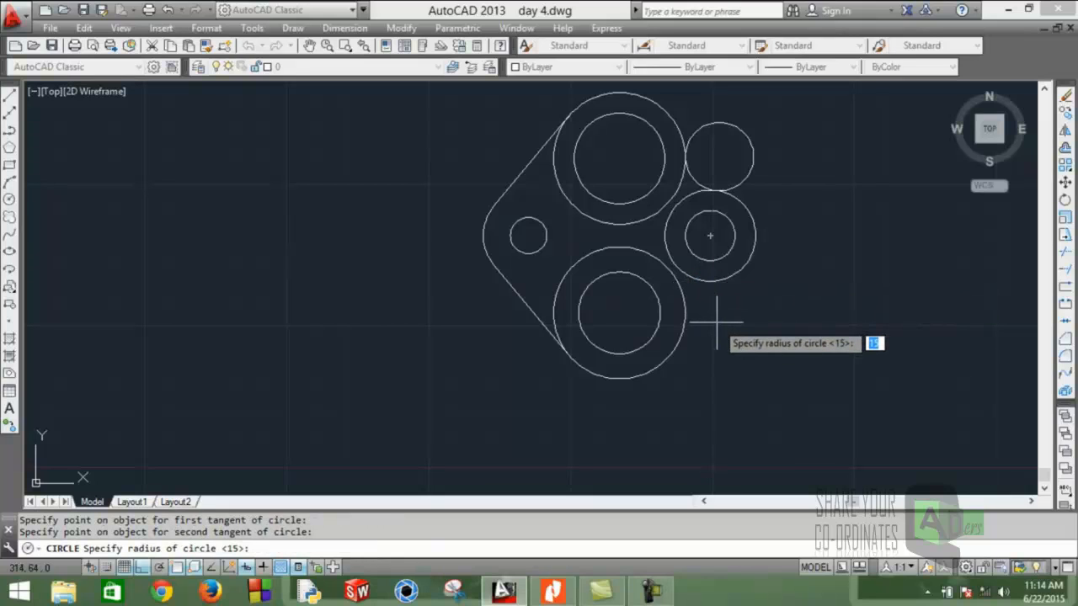
pyautogui.write('15')
pyautogui.press('Return')
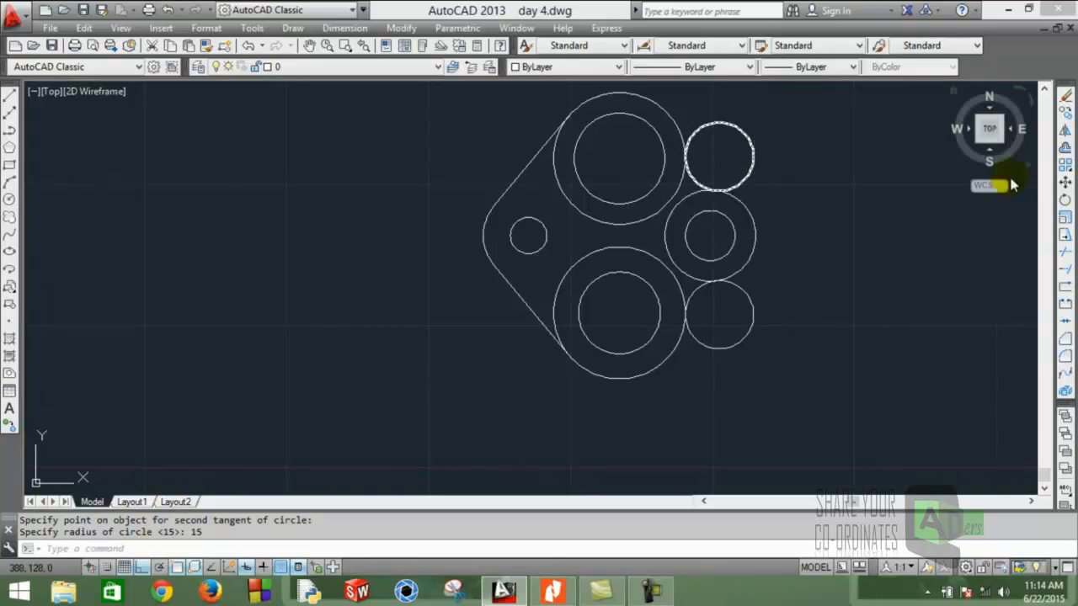
# - Trim the inner arc of the right R20 circle and the outer arcs of both R15 circles to form the smooth right-hand outline
pyautogui.click(1066, 245)
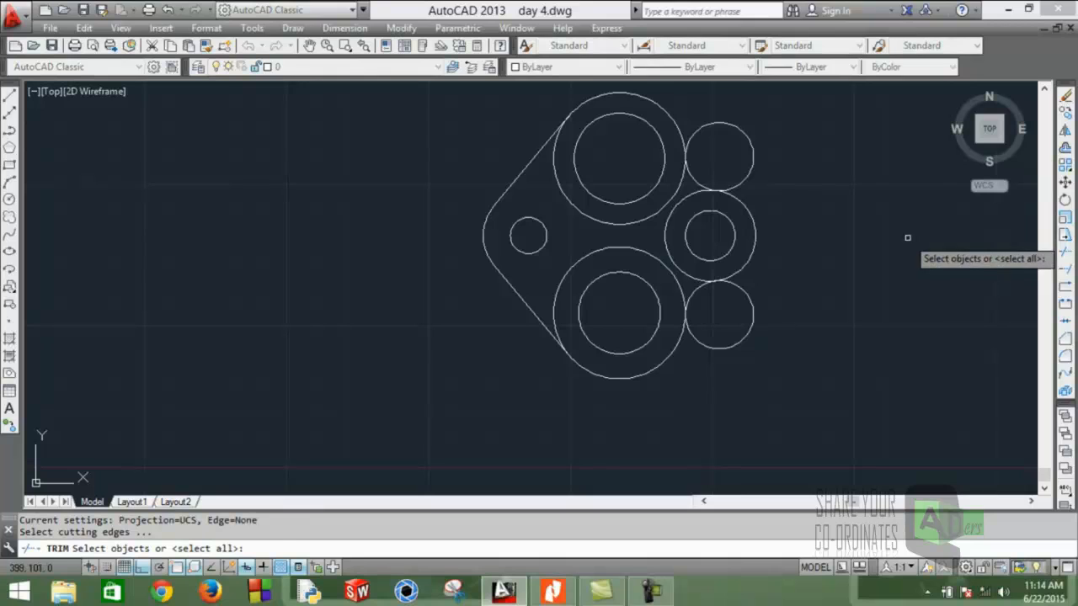
pyautogui.press('Return')
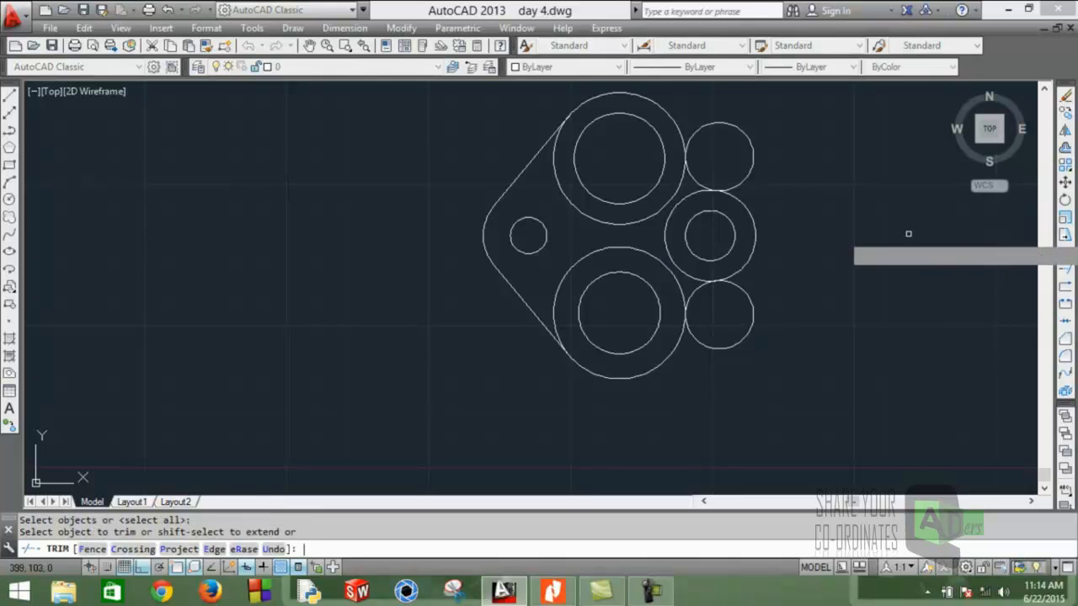
pyautogui.click(663, 234)
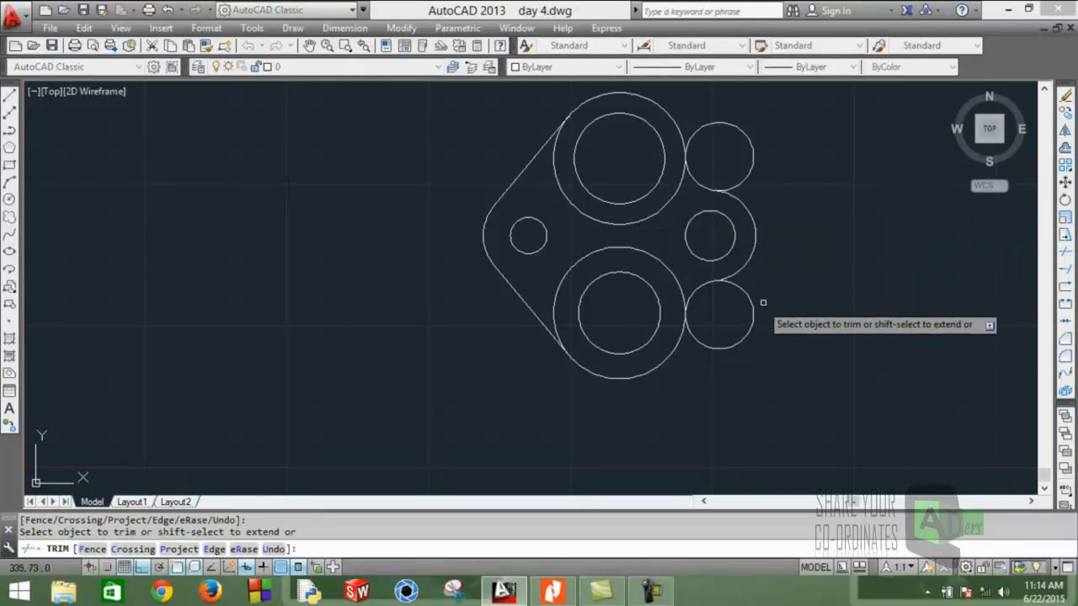
pyautogui.click(753, 309)
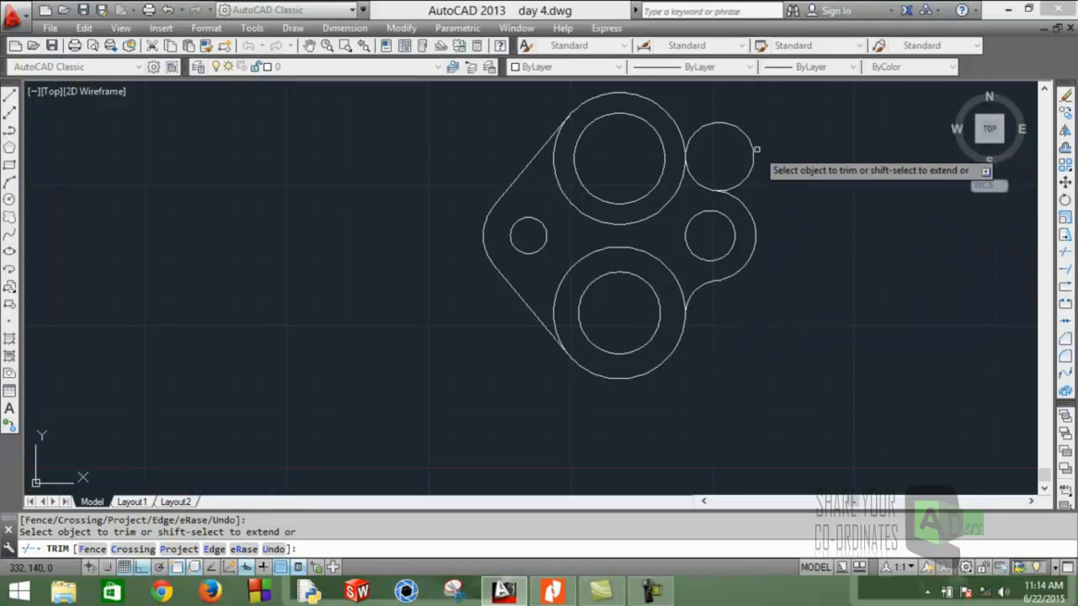
pyautogui.click(755, 151)
pyautogui.moveTo(789, 199); pyautogui.dragTo(784, 220, button='middle')
# - Check the hole pattern in Nitro Pro and draw an AutoCAD vertical line from the upper 58 mm circle's top to the lower one's bottom
pyautogui.click(560, 592)
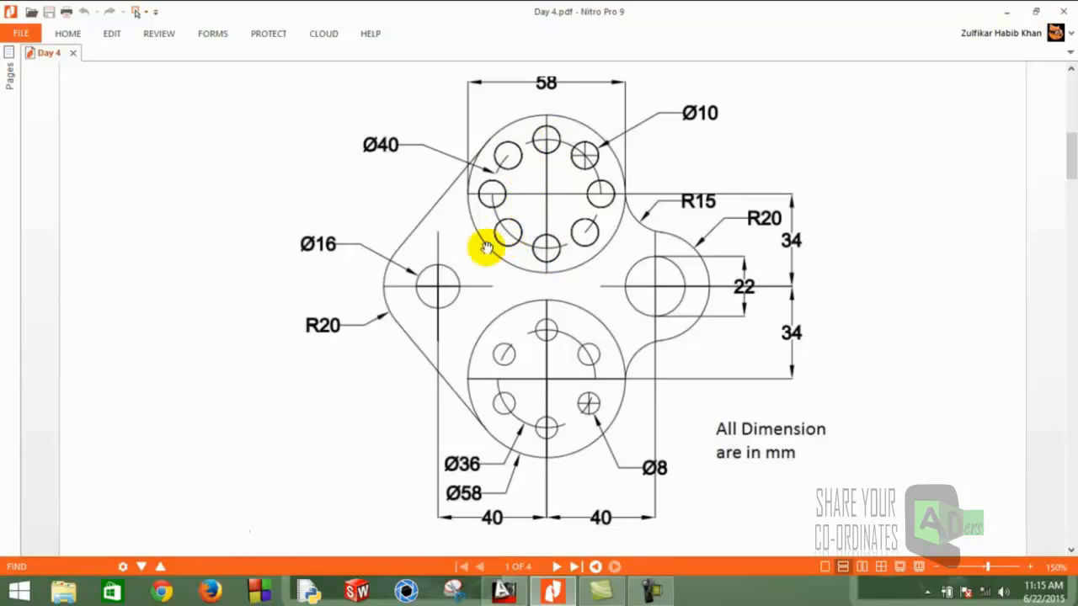
pyautogui.click(523, 592)
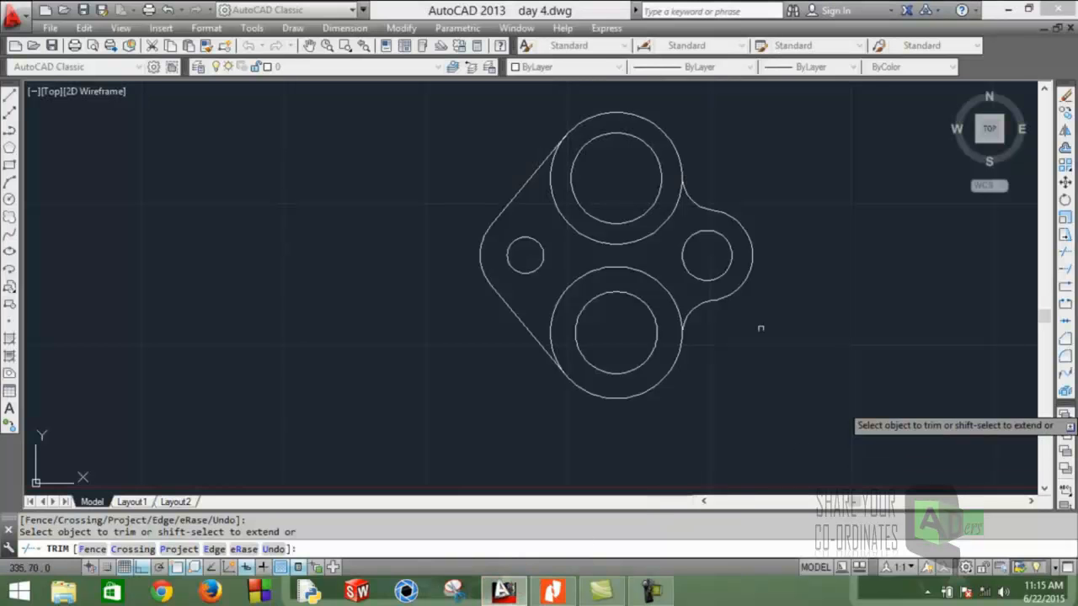
pyautogui.click(9, 96)
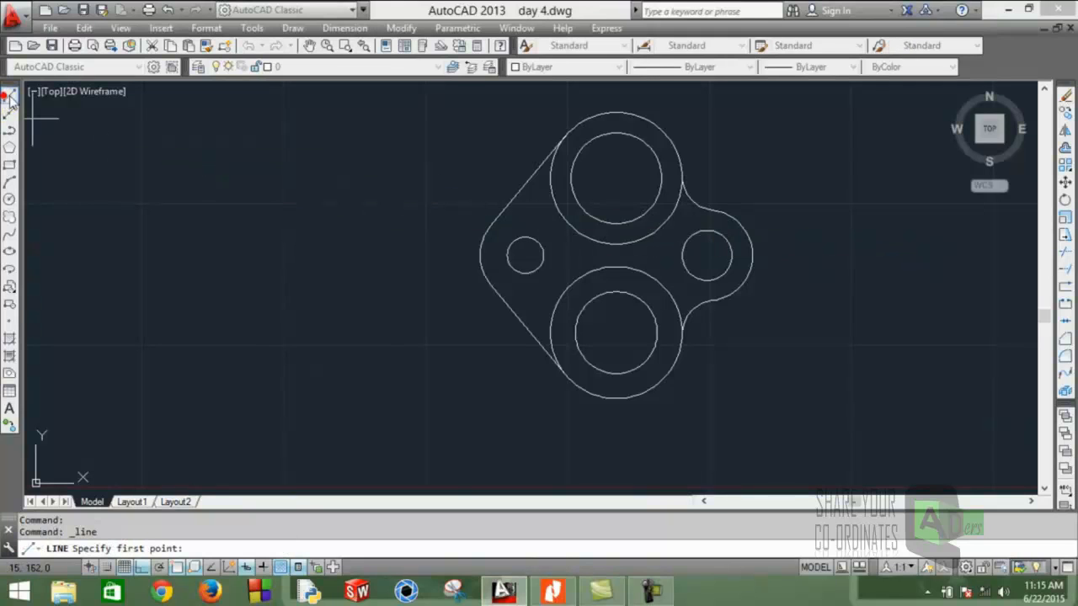
pyautogui.click(615, 112)
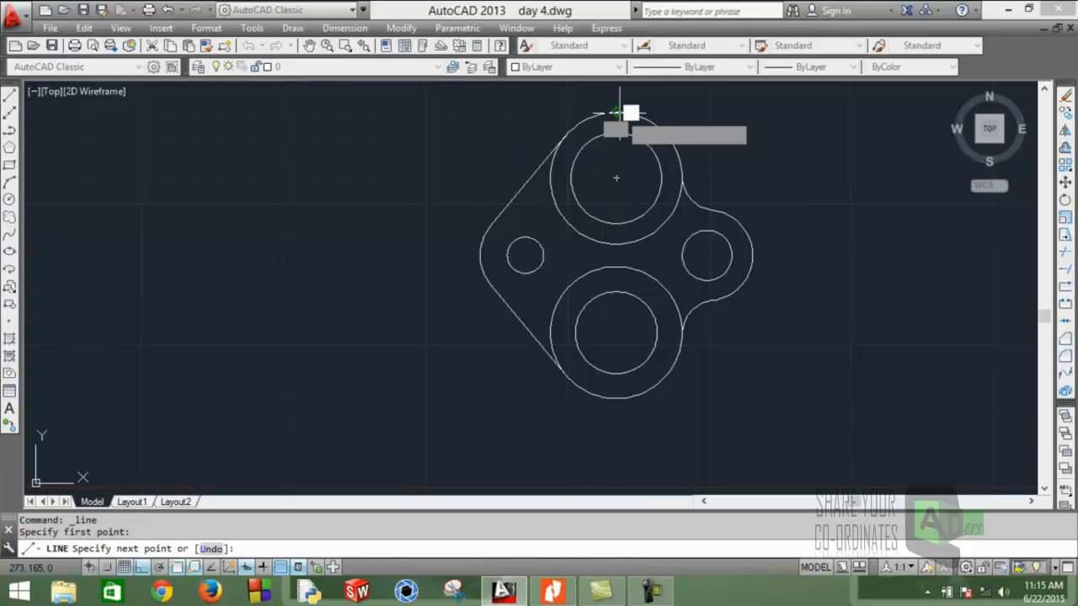
pyautogui.click(616, 398)
pyautogui.rightClick(615, 398)
pyautogui.click(663, 230)
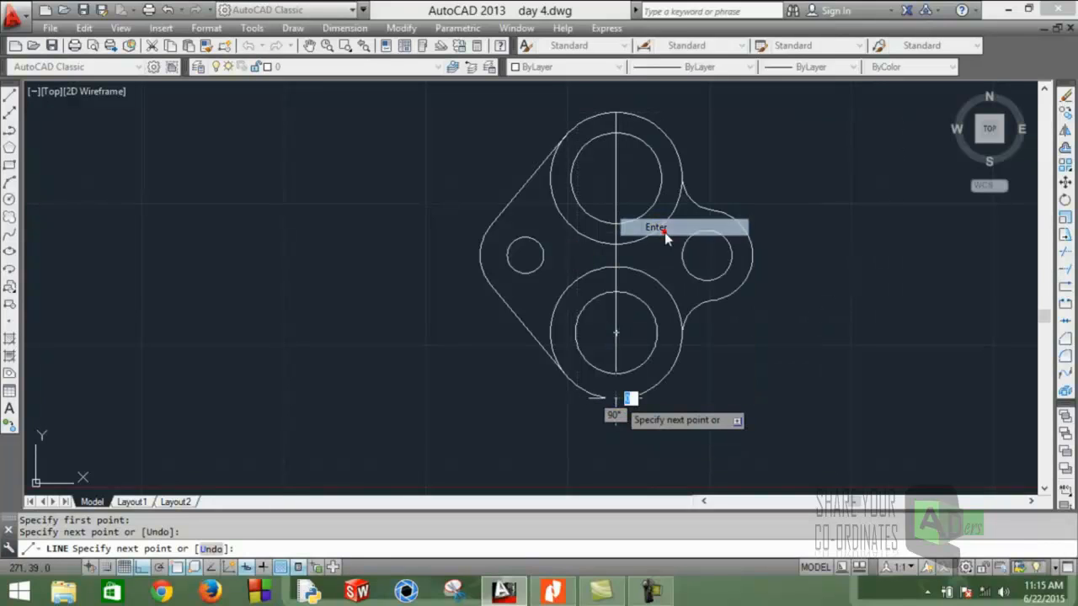
# - Check the upper hole size in Nitro Pro and draw a 10 mm diameter AutoCAD circle where the vertical line meets the 40 mm circle's top
pyautogui.click(553, 589)
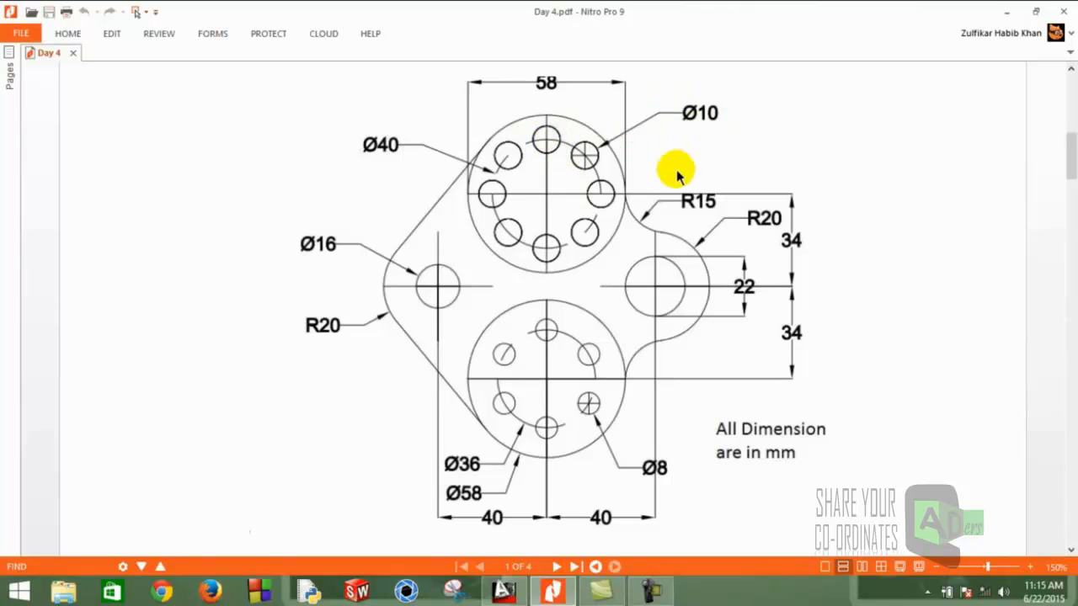
pyautogui.click(505, 591)
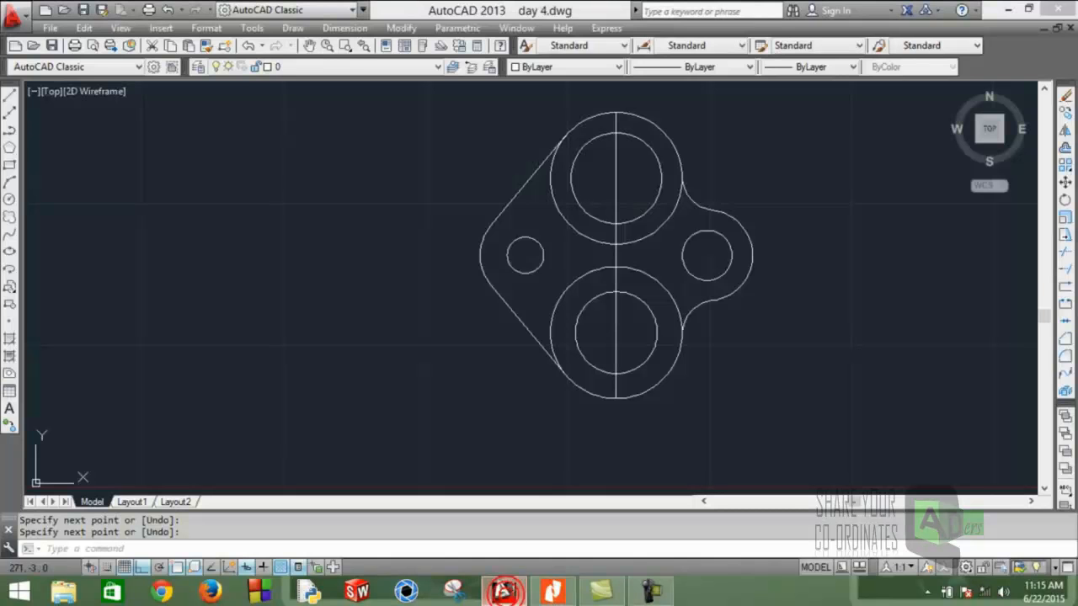
pyautogui.click(8, 199)
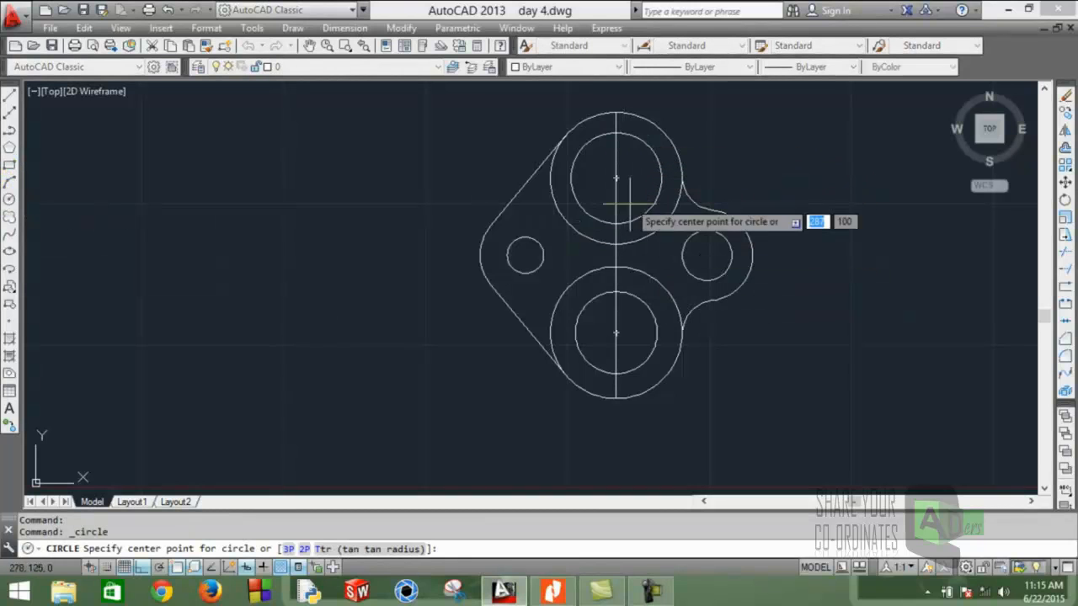
pyautogui.click(615, 132)
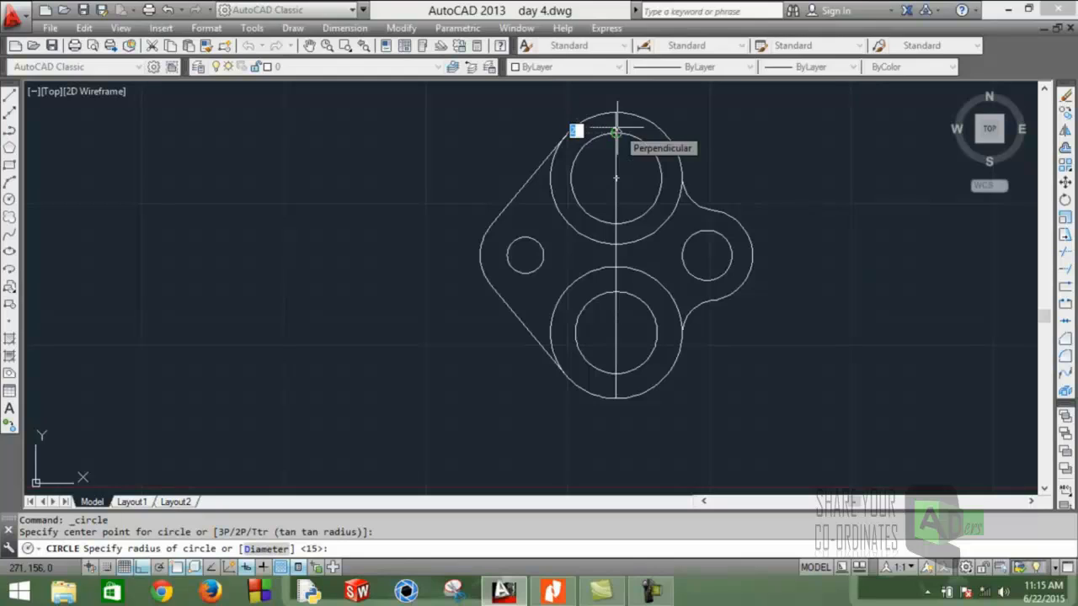
pyautogui.press('Down')
pyautogui.press('Return')
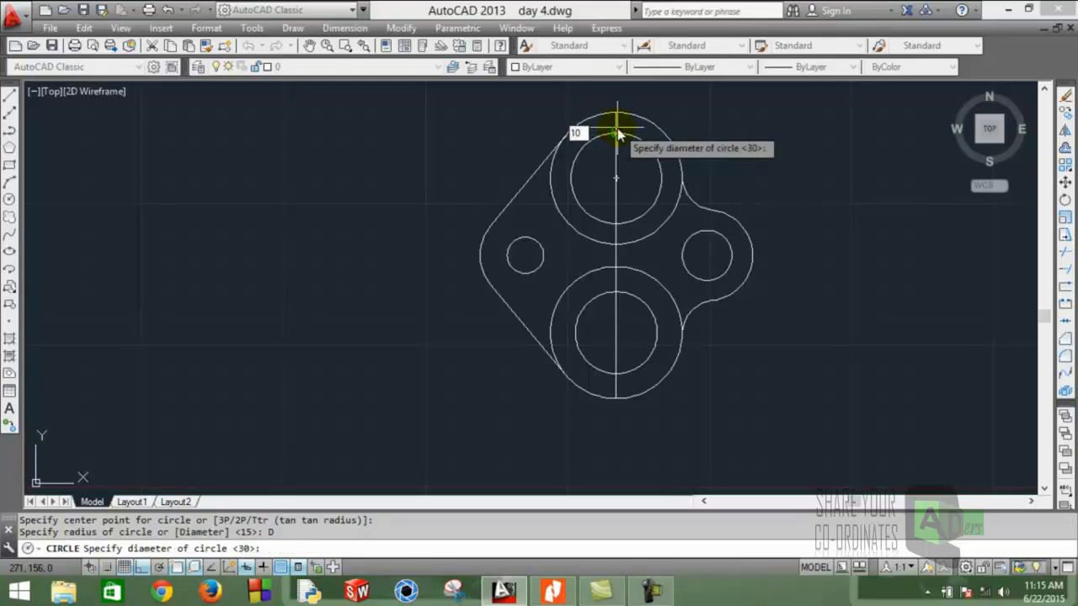
pyautogui.press('Return')
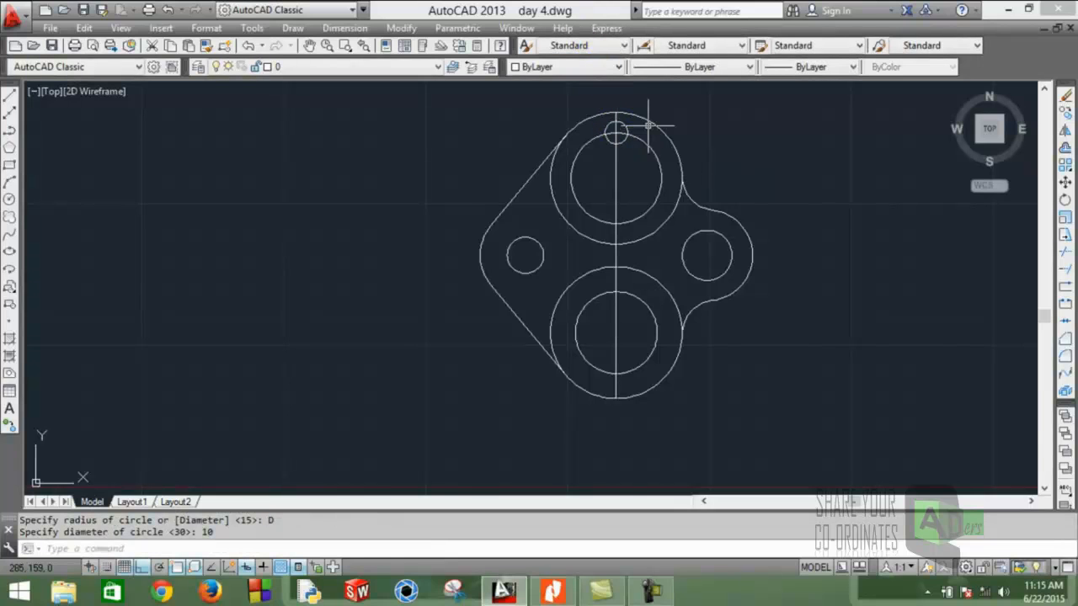
# - Create a polar array of the 10 mm circle around the centre of the upper 58 mm circle
pyautogui.moveTo(719, 132)
pyautogui.mouseDown(button='middle')
pyautogui.moveTo(688, 149)
pyautogui.moveTo(623, 156)
pyautogui.mouseUp(button='middle')
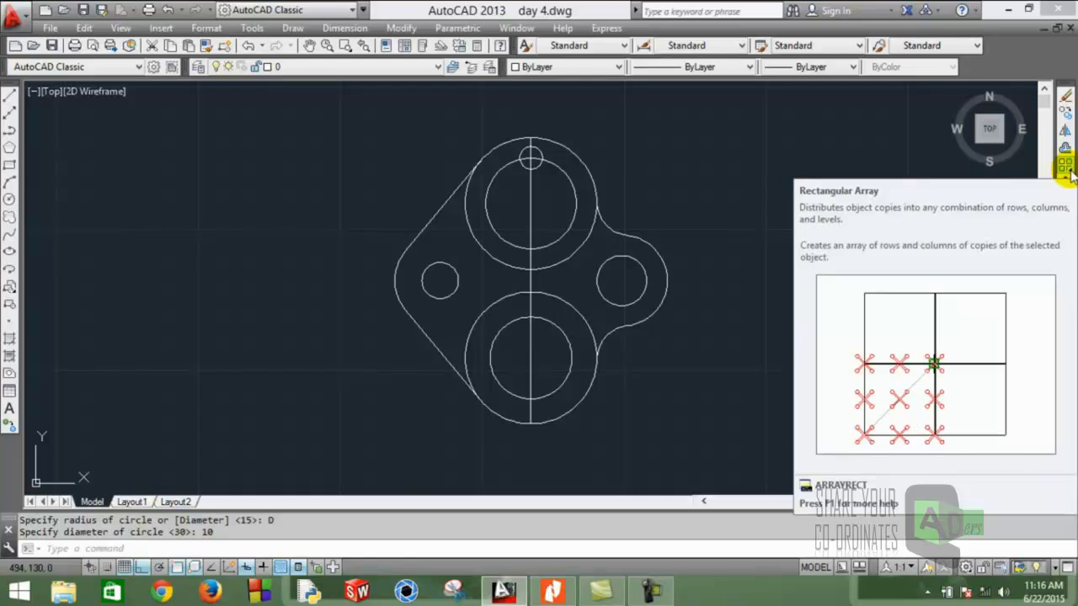
pyautogui.click(1066, 168)
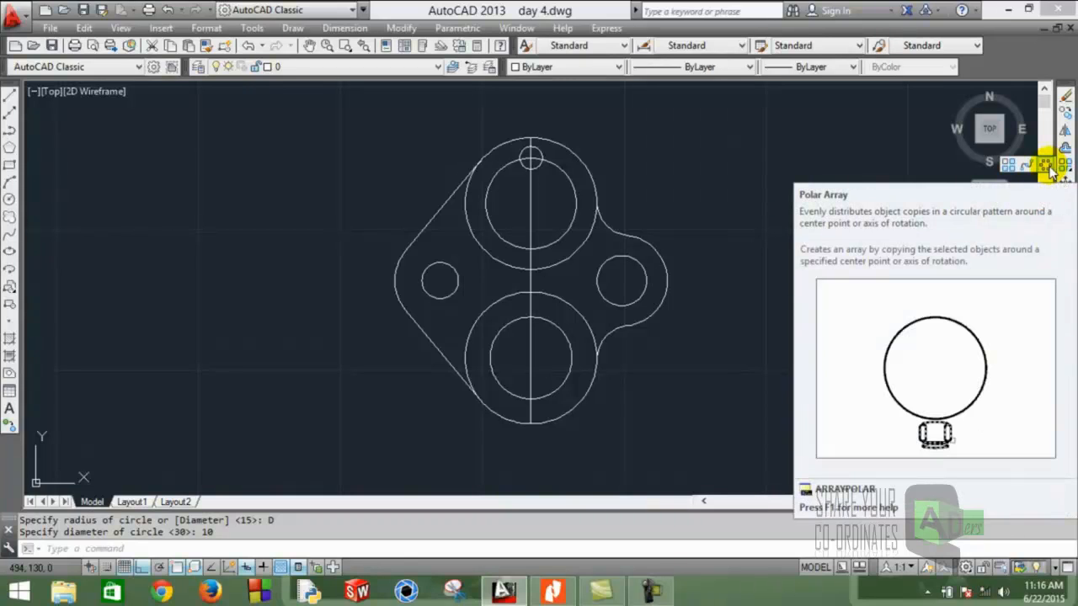
pyautogui.click(1050, 168)
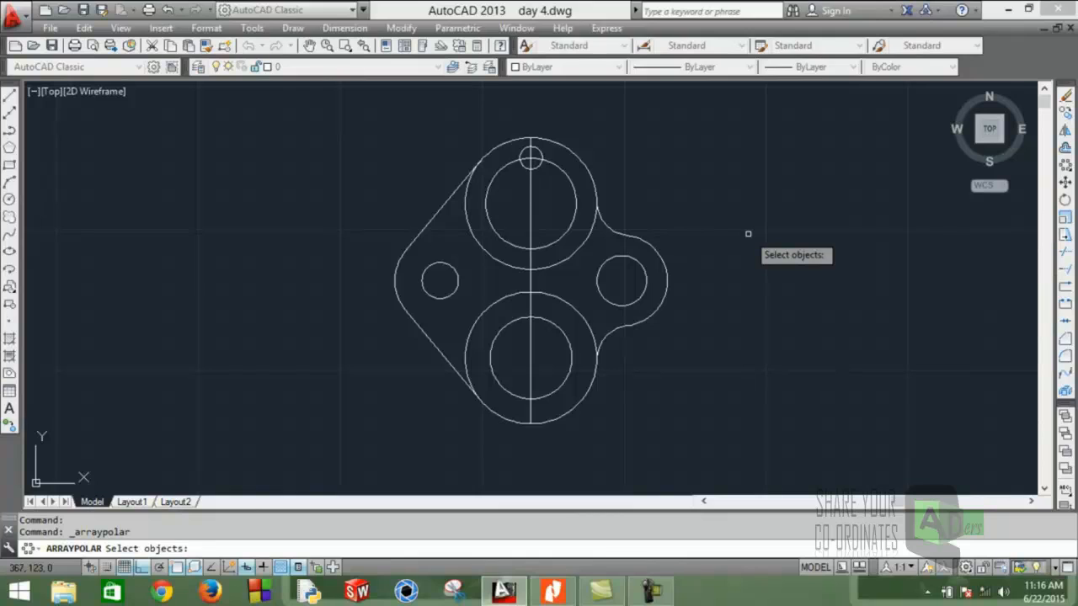
pyautogui.click(540, 155)
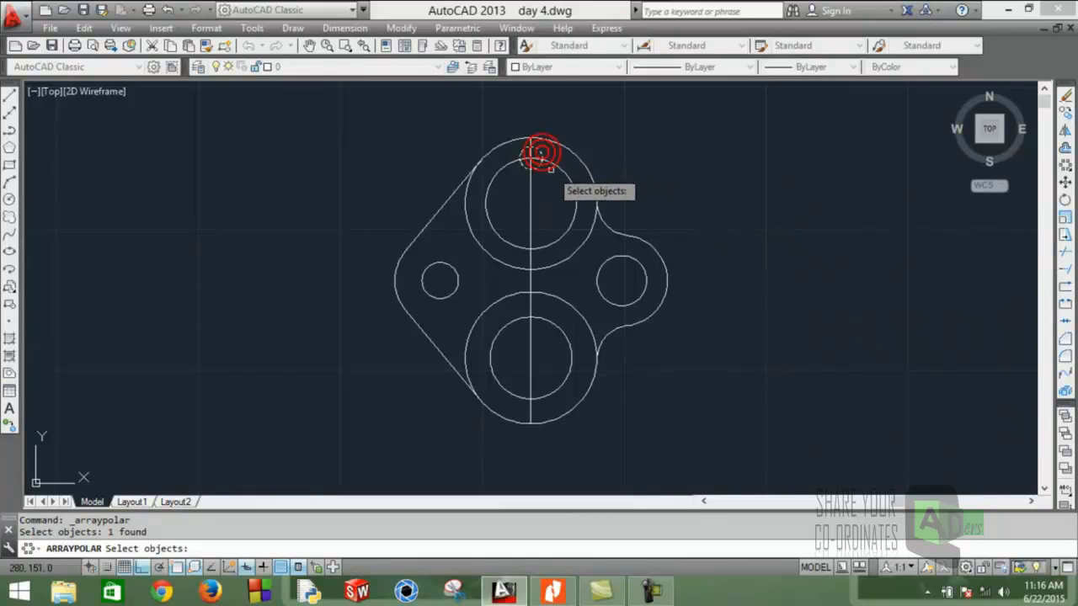
pyautogui.press('Return')
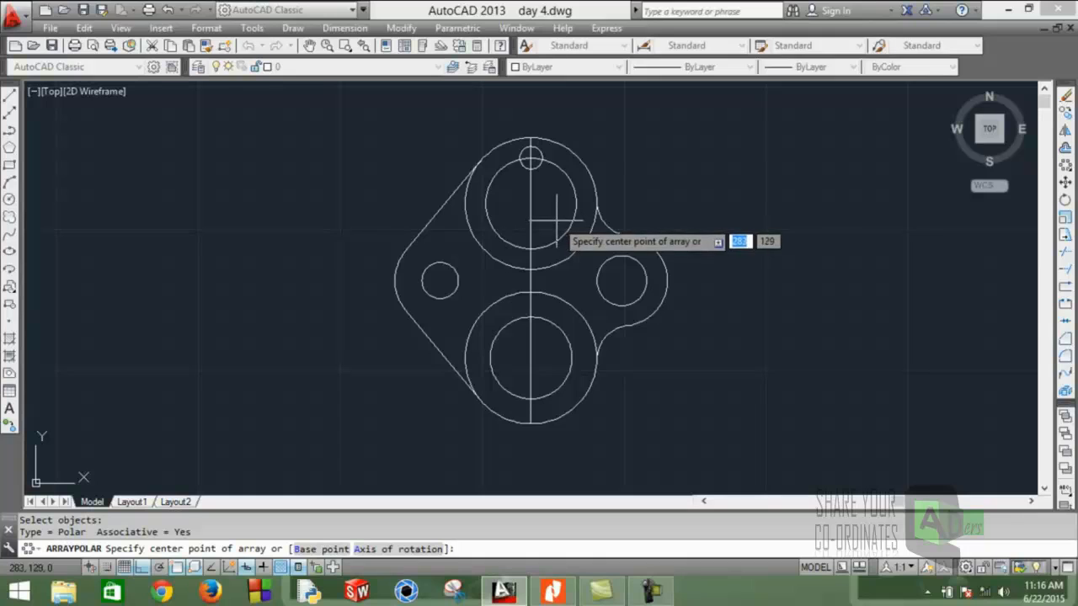
pyautogui.click(648, 592)
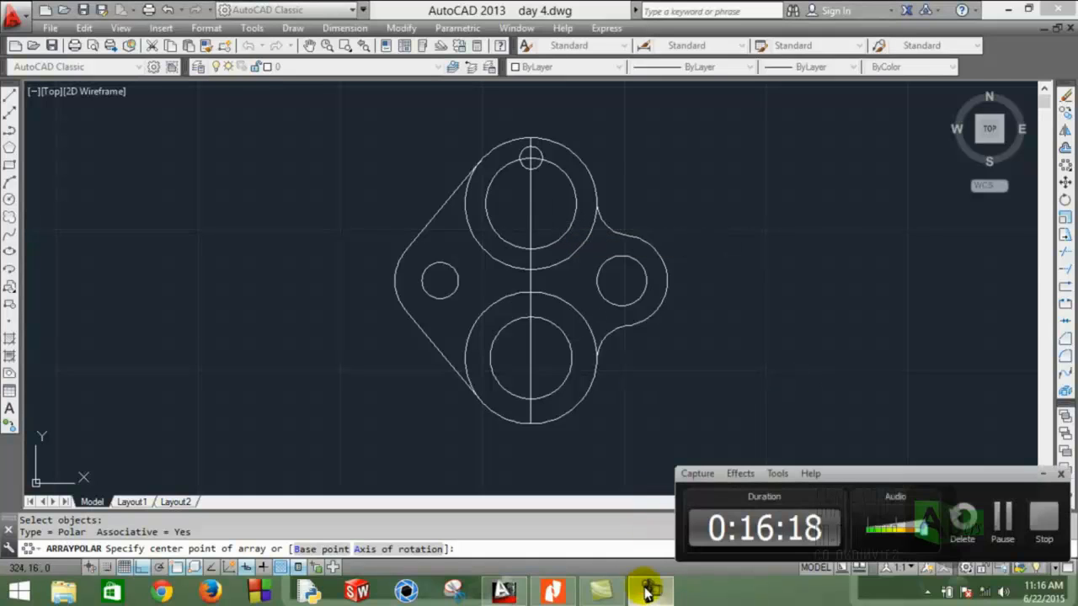
pyautogui.click(648, 592)
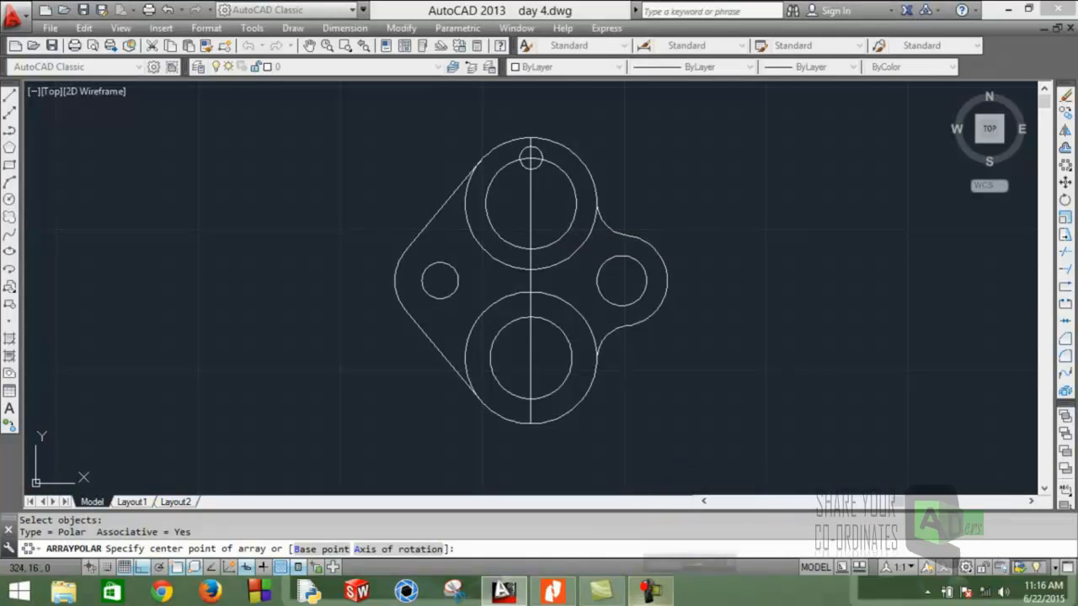
pyautogui.click(531, 203)
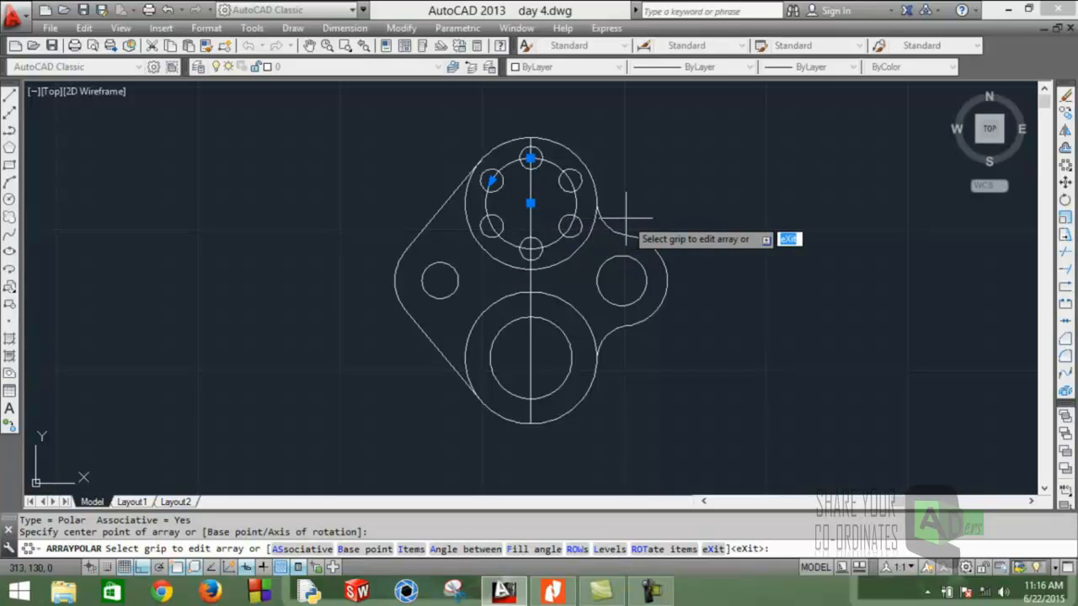
# - Check the upper hole count in Nitro Pro, set the AutoCAD polar array to 8 items and finish the command
pyautogui.press('Down')
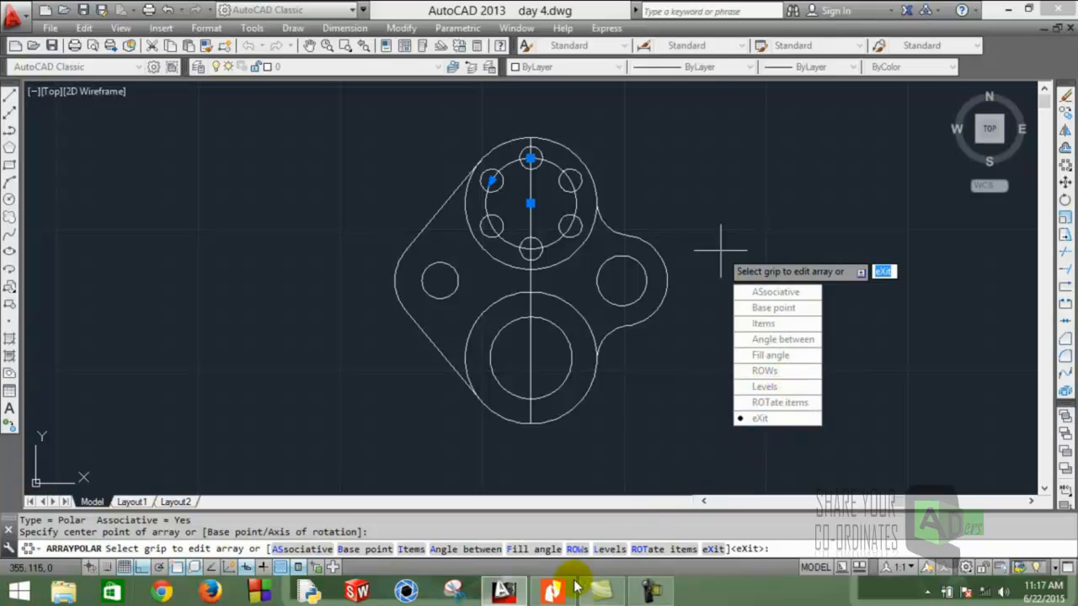
pyautogui.click(548, 534)
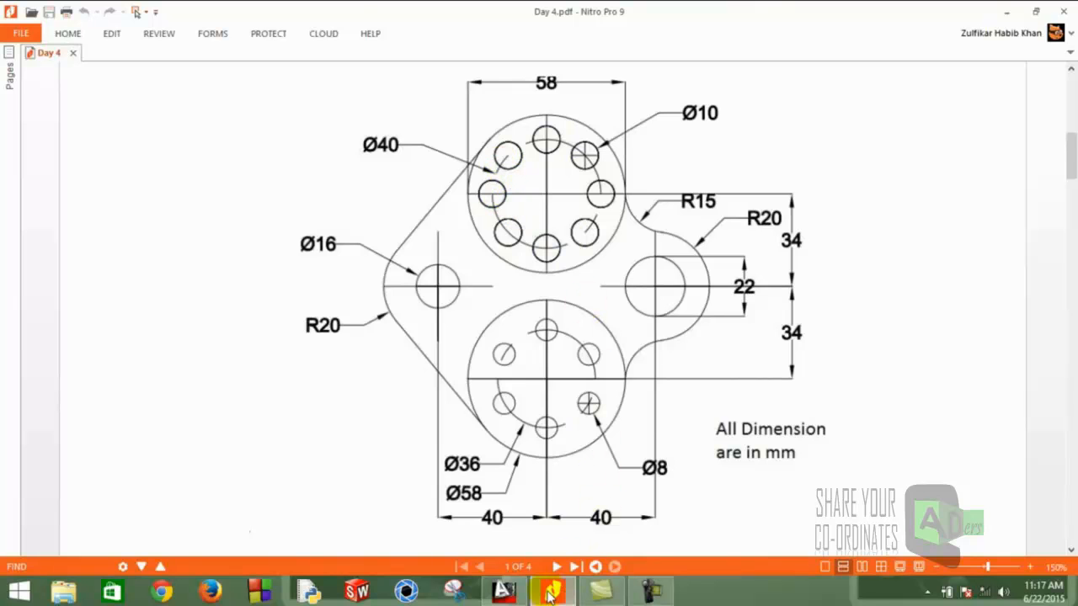
pyautogui.click(509, 537)
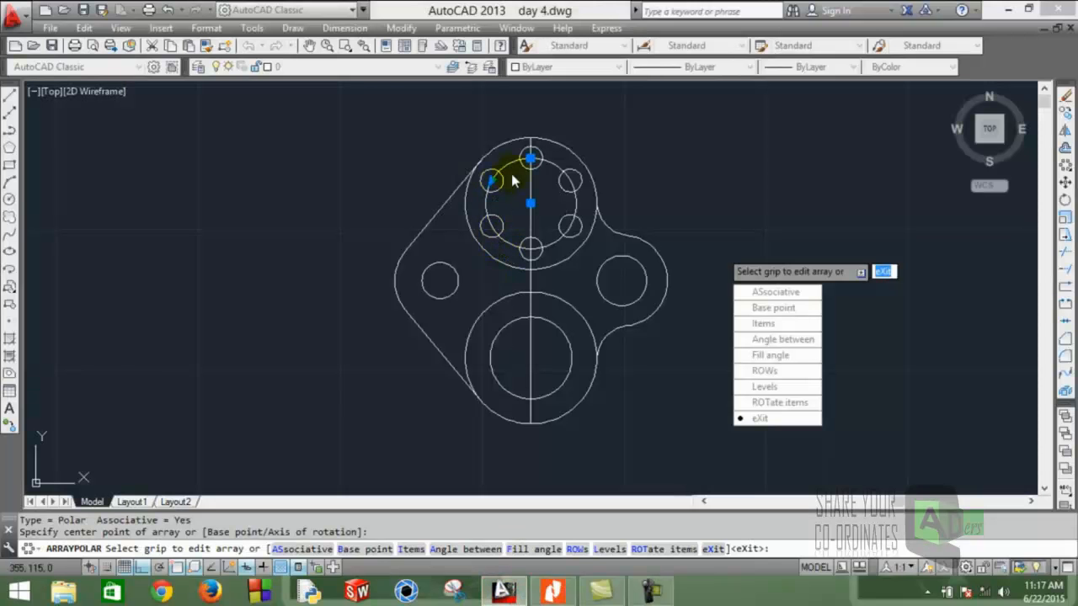
pyautogui.click(762, 323)
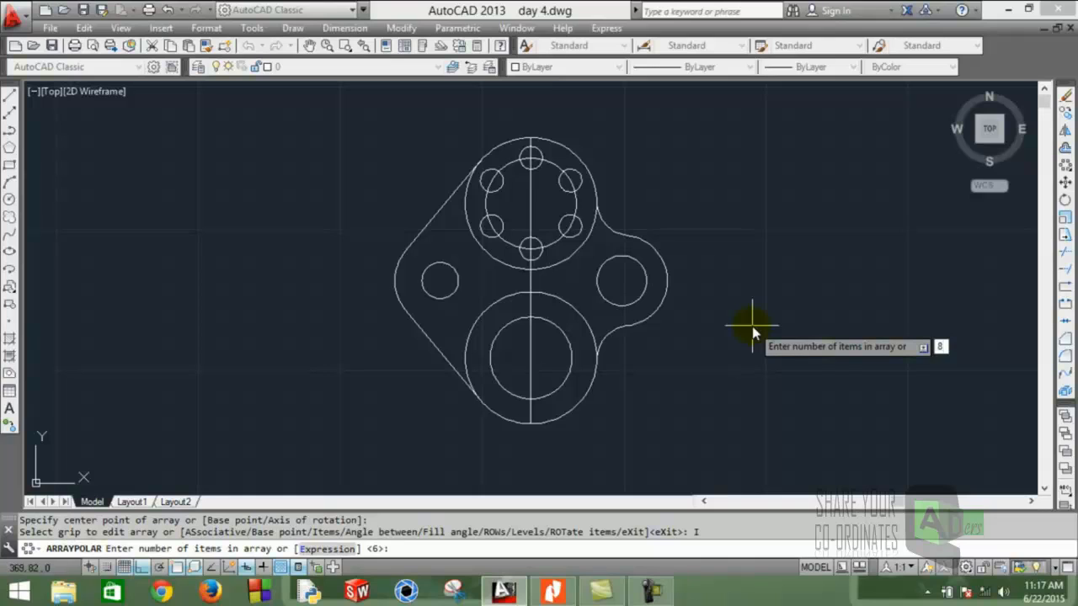
pyautogui.press('Return')
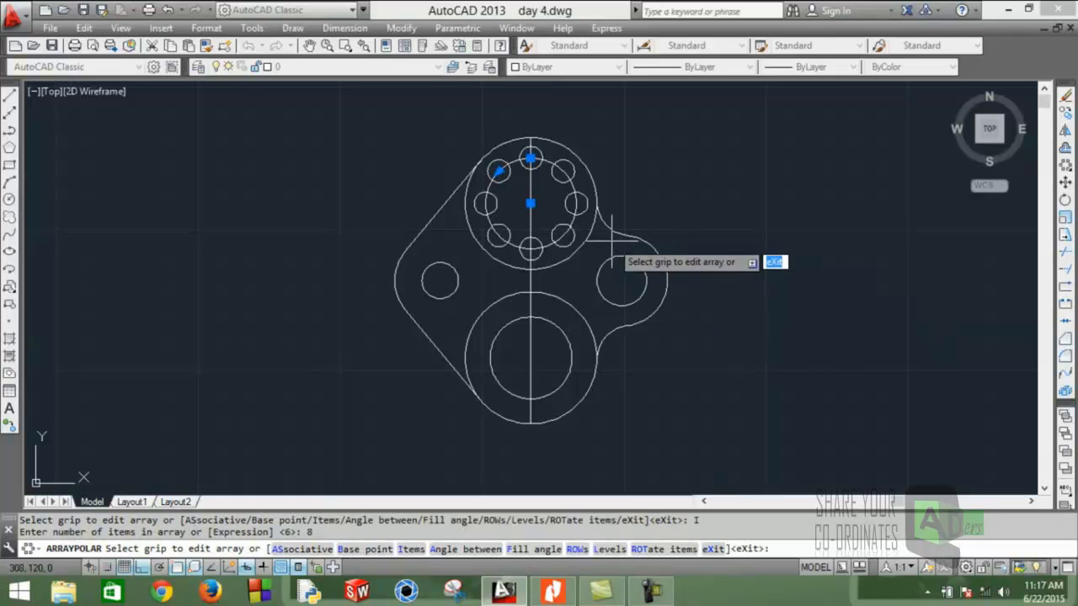
pyautogui.press('Escape')
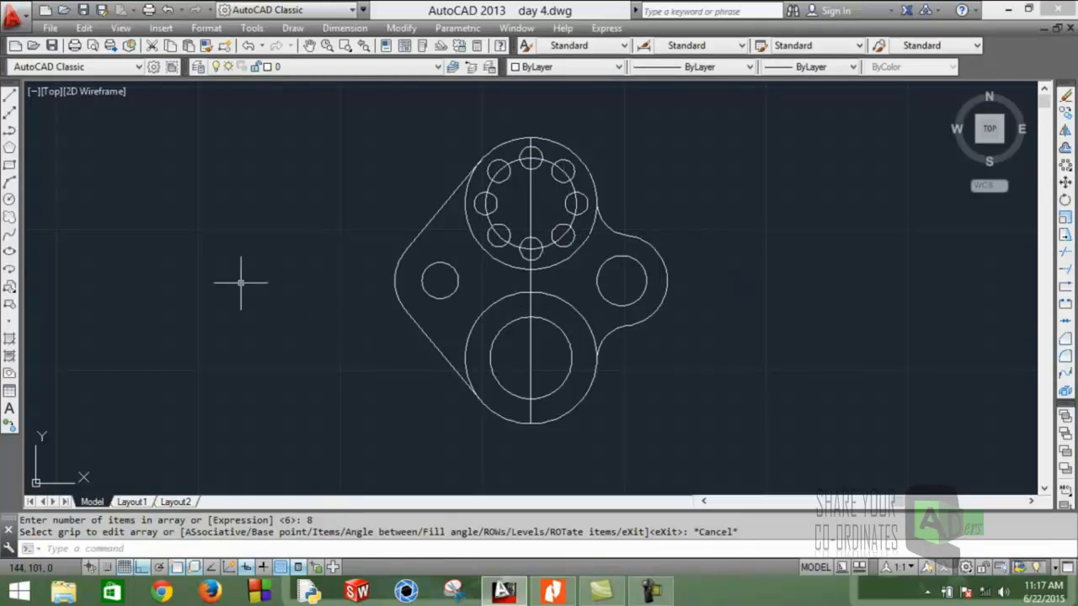
# - Check the lower hole size in Nitro Pro and draw an 8 mm diameter AutoCAD circle where the vertical line meets the 36 mm circle's top
pyautogui.click(545, 595)
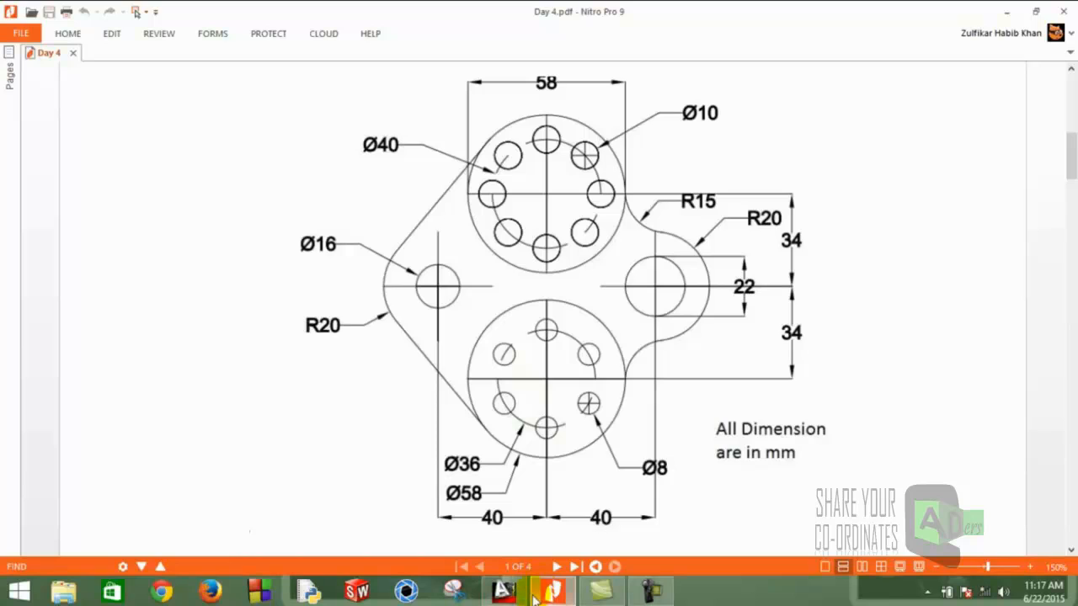
pyautogui.click(505, 591)
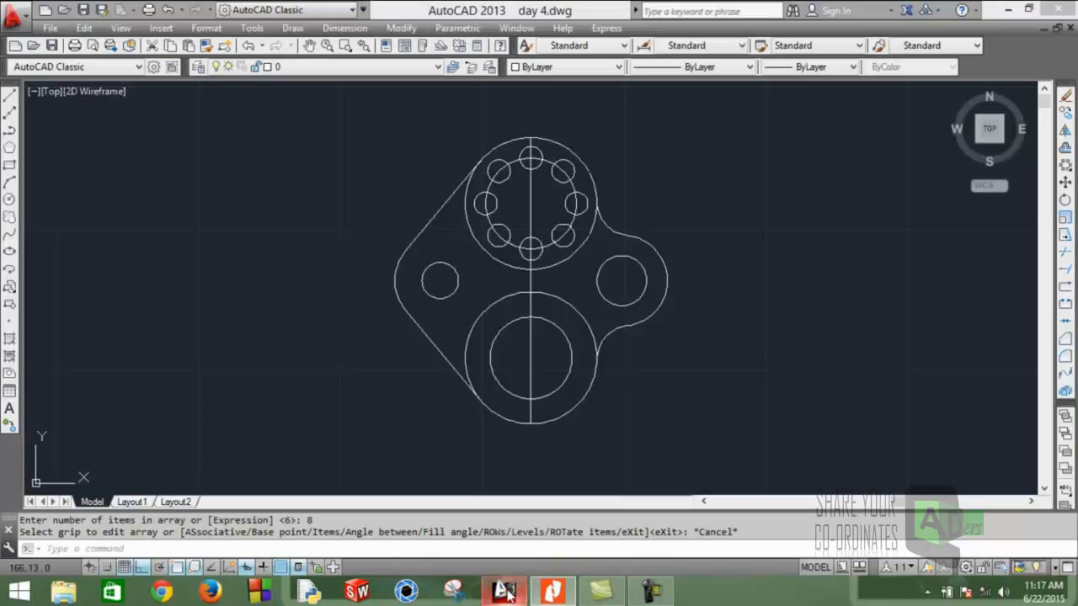
pyautogui.click(10, 200)
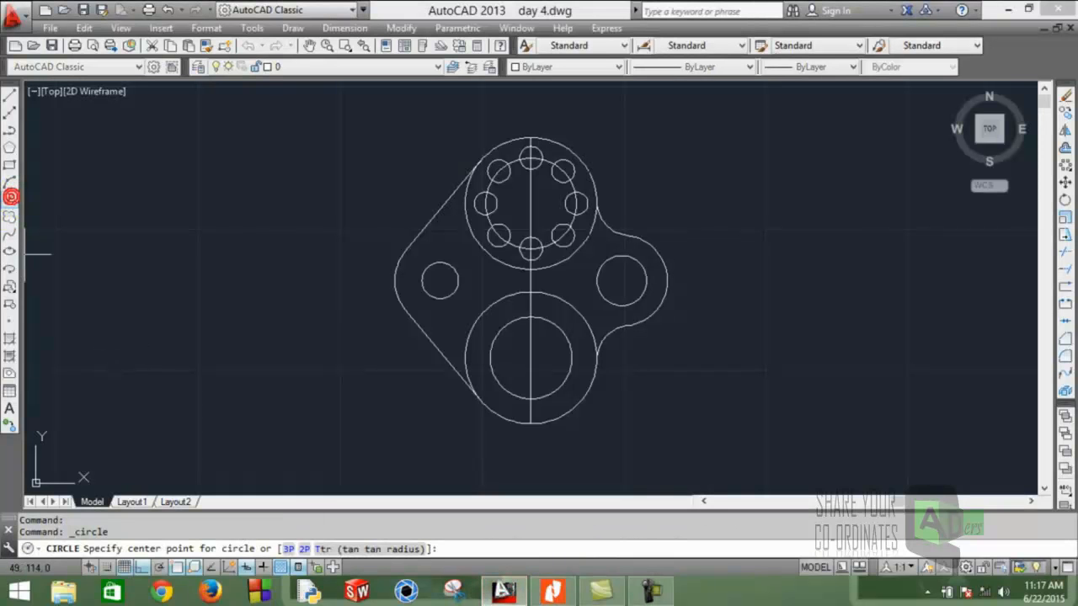
pyautogui.click(529, 317)
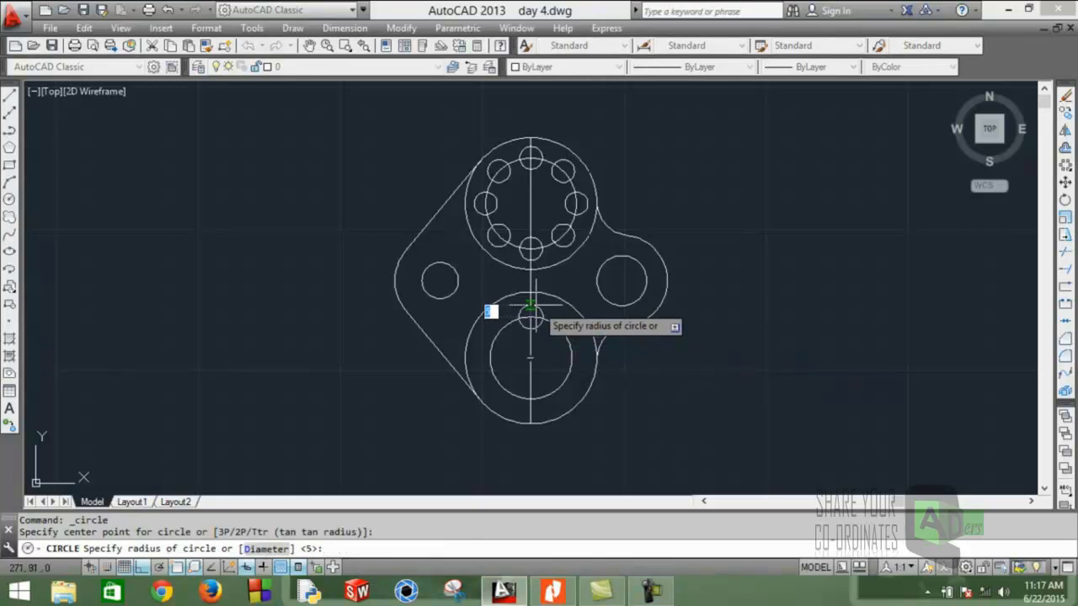
pyautogui.press('Down')
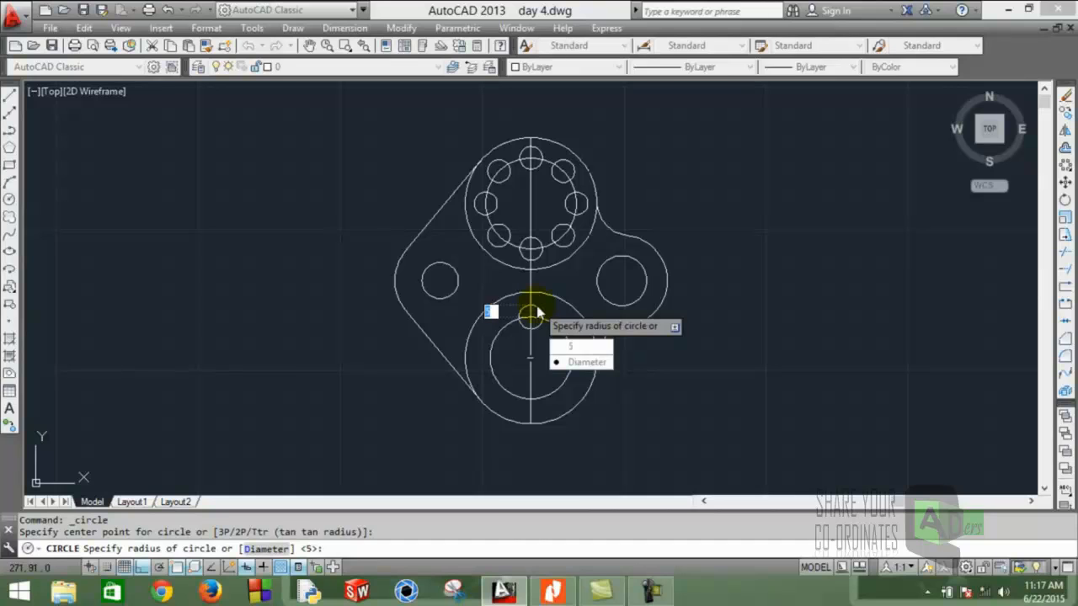
pyautogui.press('Return')
pyautogui.press('Return')
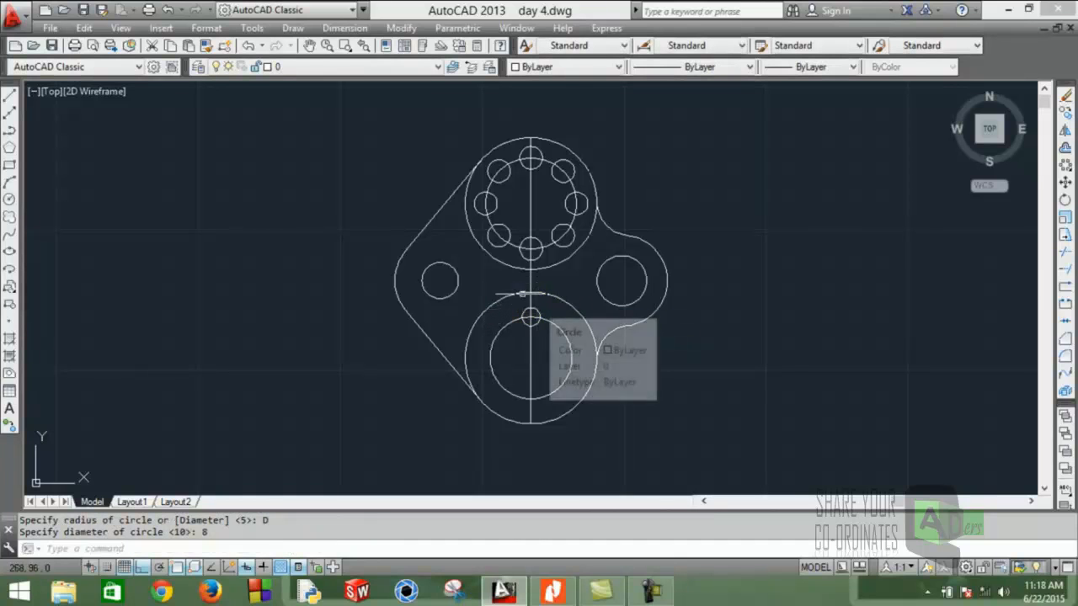
# - Create a six-item polar array of the 8 mm circle around the centre of the lower 58 mm circle
pyautogui.scroll(2, 554, 293)
pyautogui.click(521, 331)
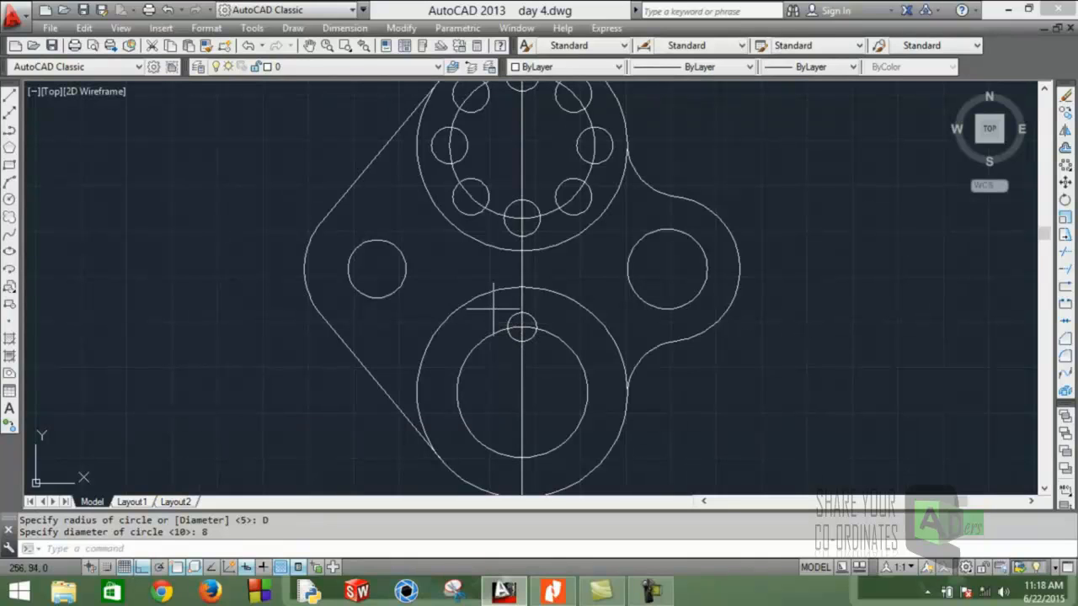
pyautogui.click(1065, 166)
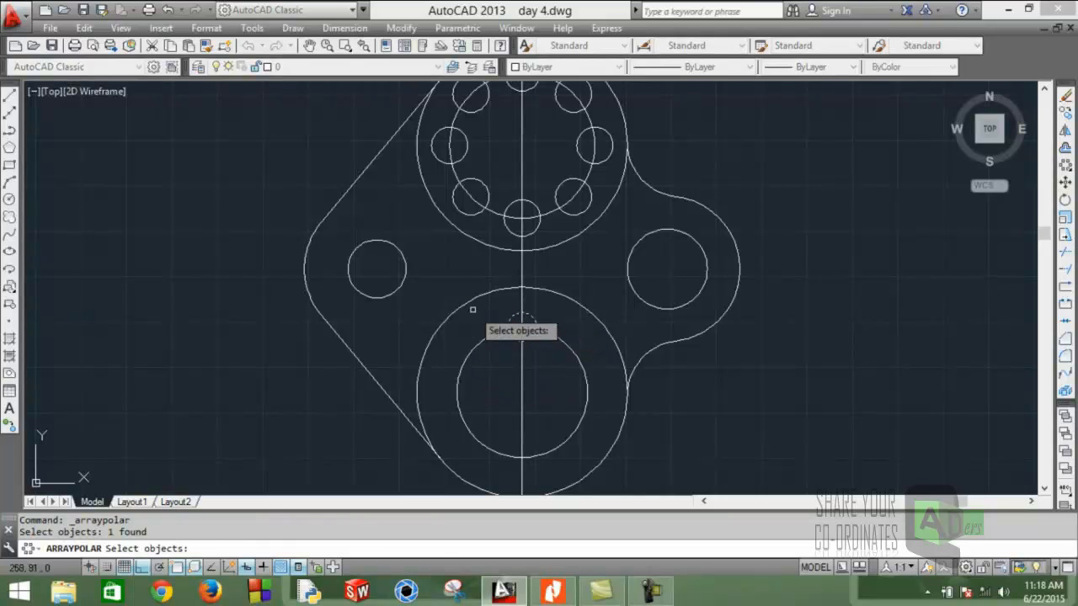
pyautogui.press('Return')
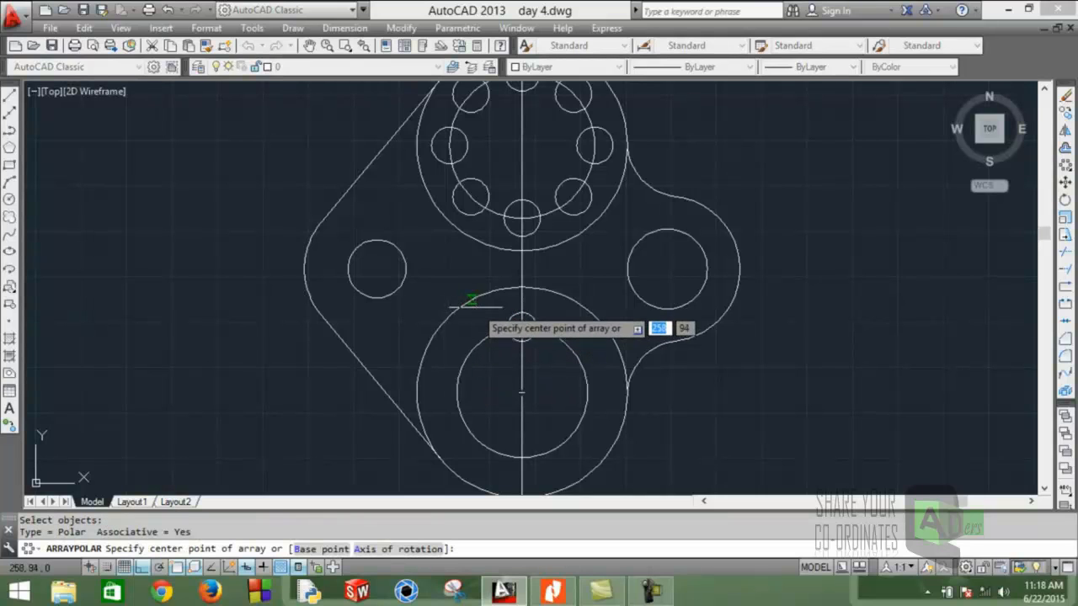
pyautogui.click(522, 392)
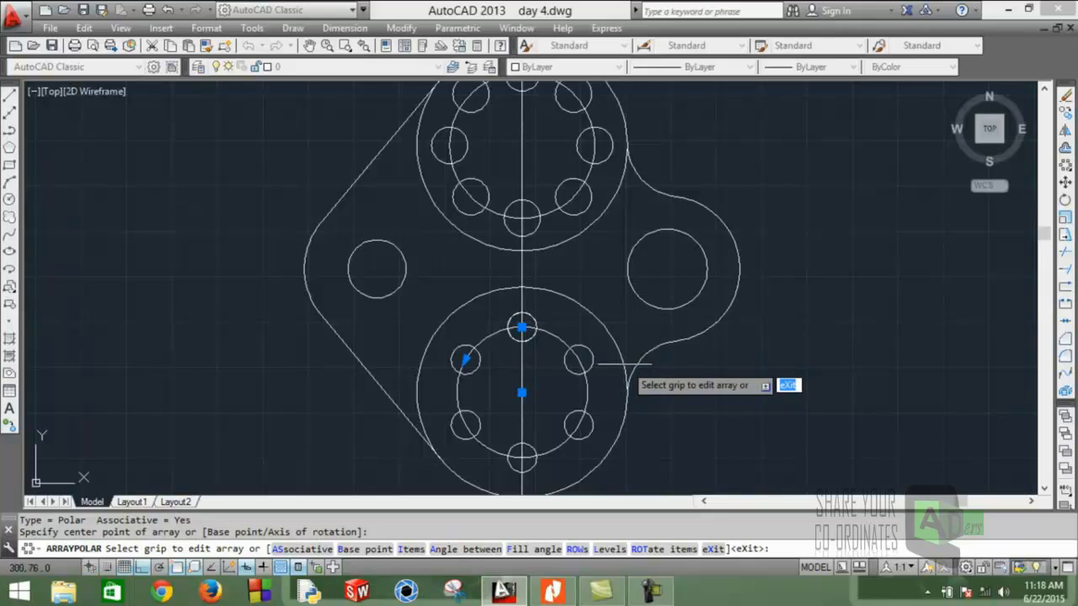
pyautogui.press('Return')
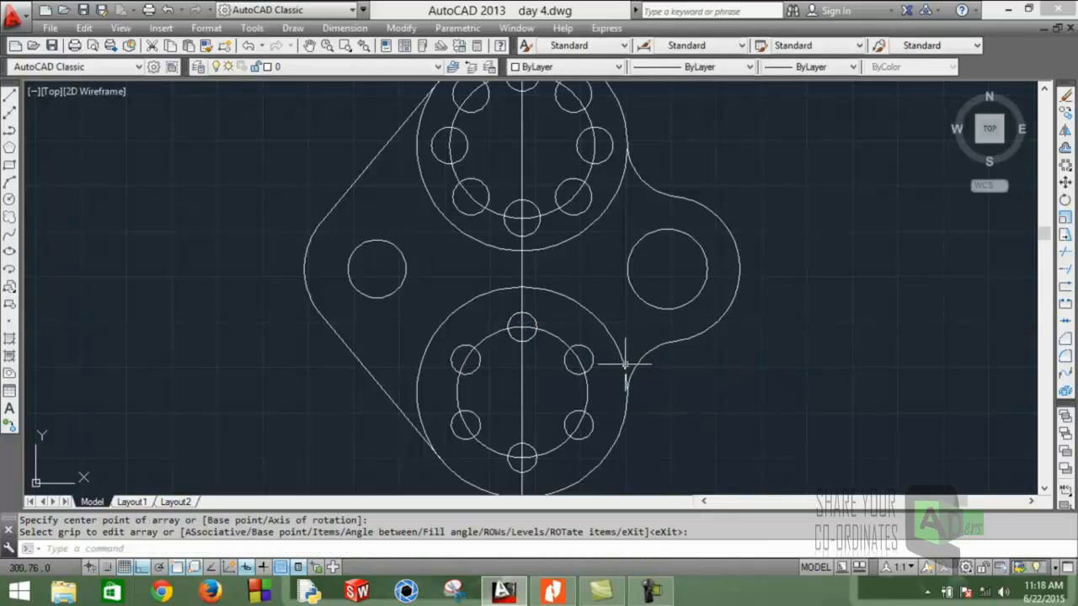
# - Erase the vertical construction line running through the upper and lower 58 mm circles
pyautogui.scroll(-1, 706, 345)
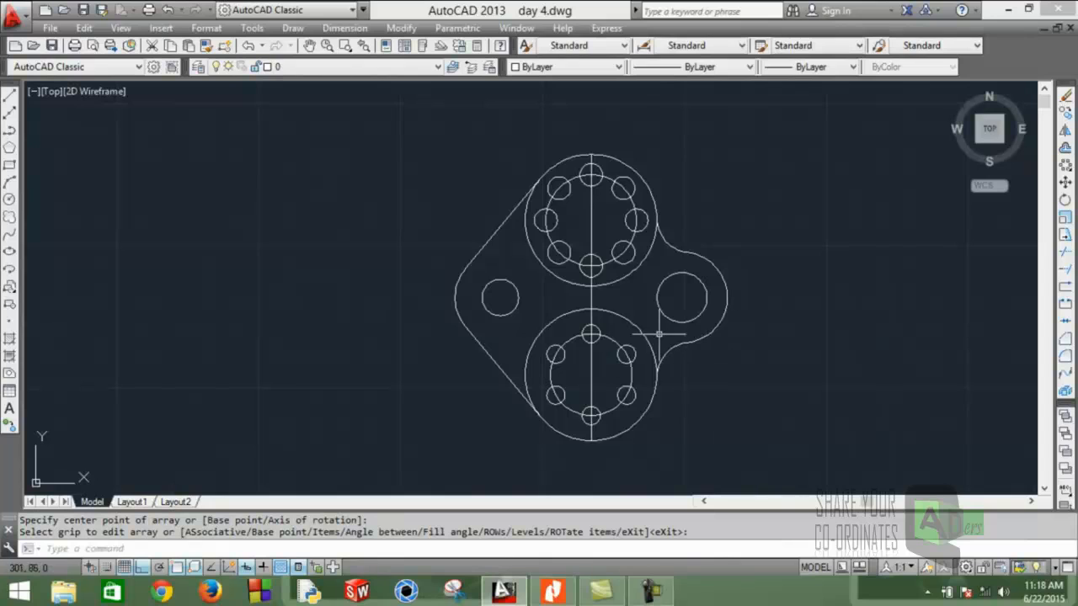
pyautogui.moveTo(660, 334); pyautogui.dragTo(684, 316, button='middle')
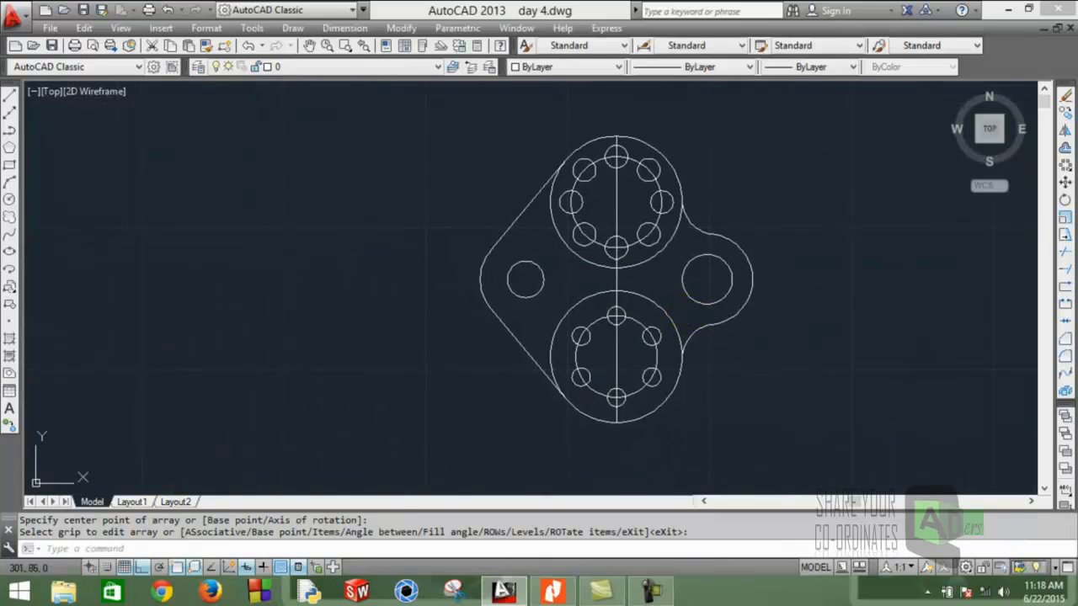
pyautogui.click(616, 280)
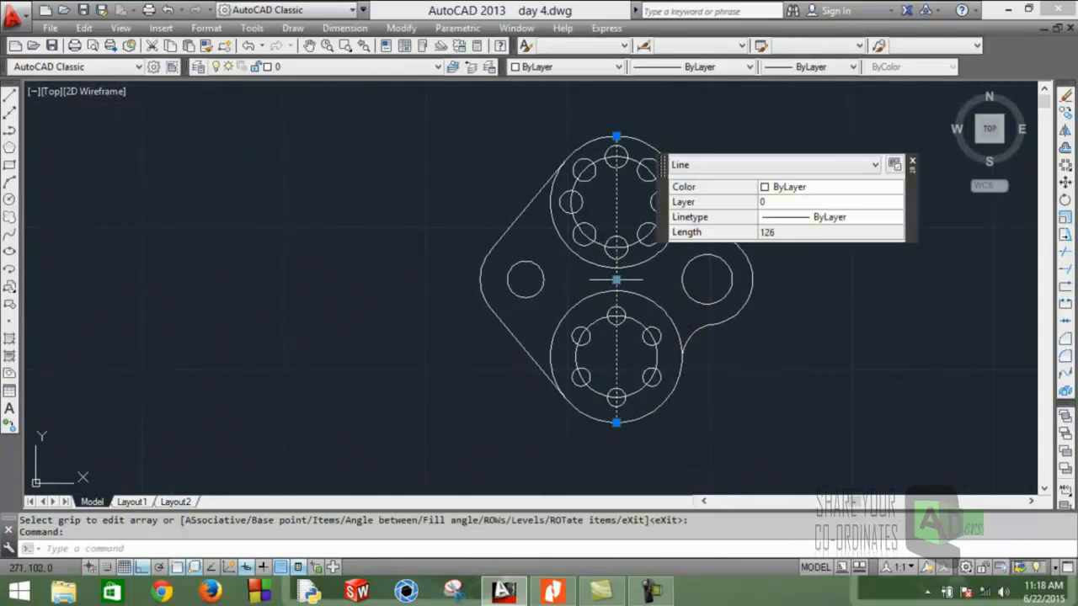
pyautogui.click(1065, 98)
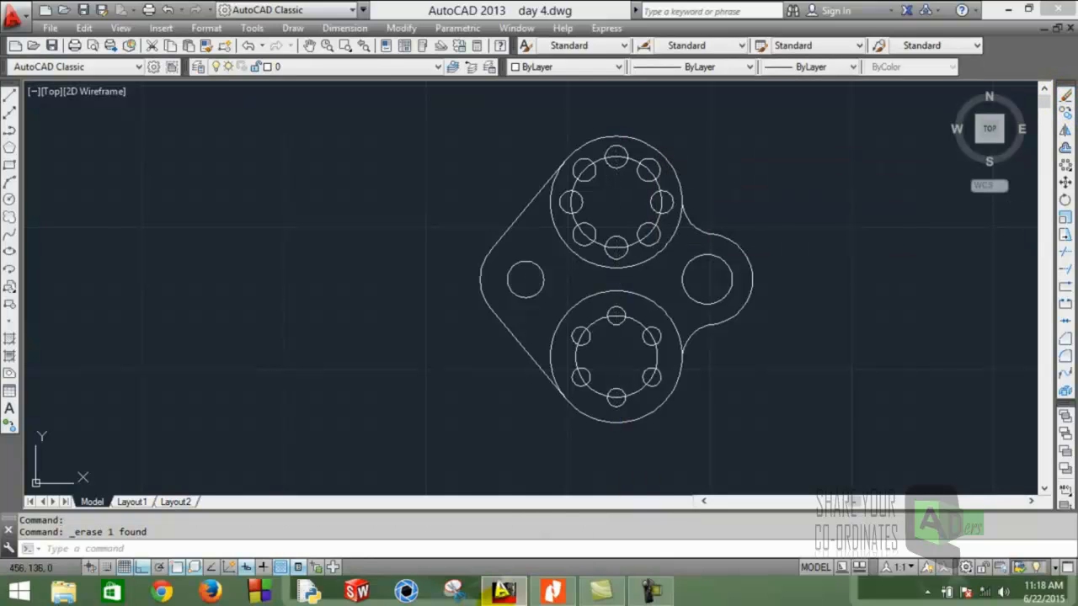
# - Check the centre lines in Nitro Pro and add AutoCAD centre marks to the upper and lower 58 mm circles
pyautogui.click(553, 592)
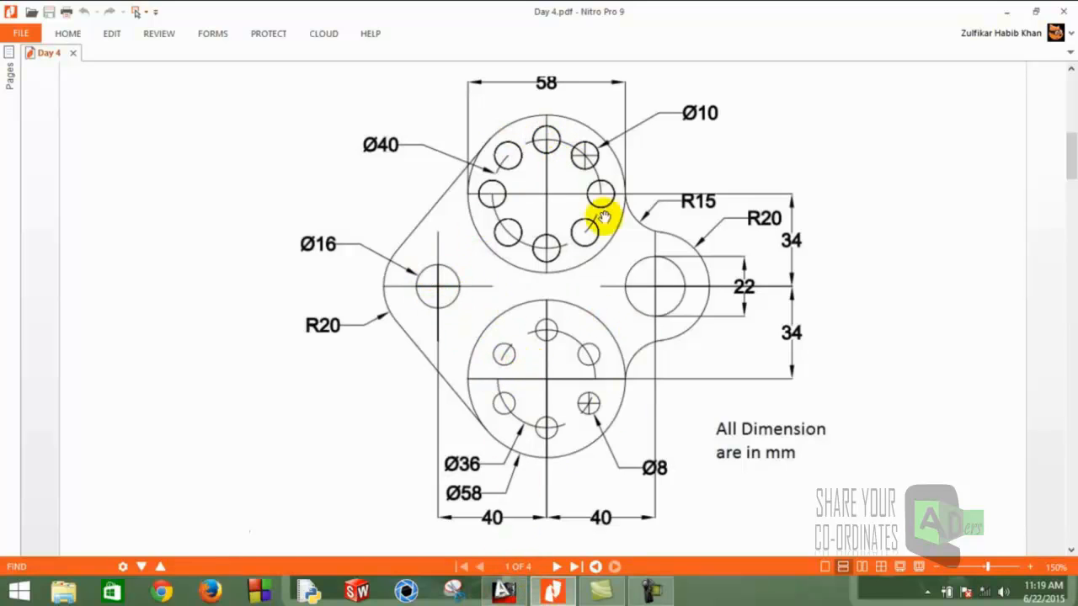
pyautogui.click(505, 592)
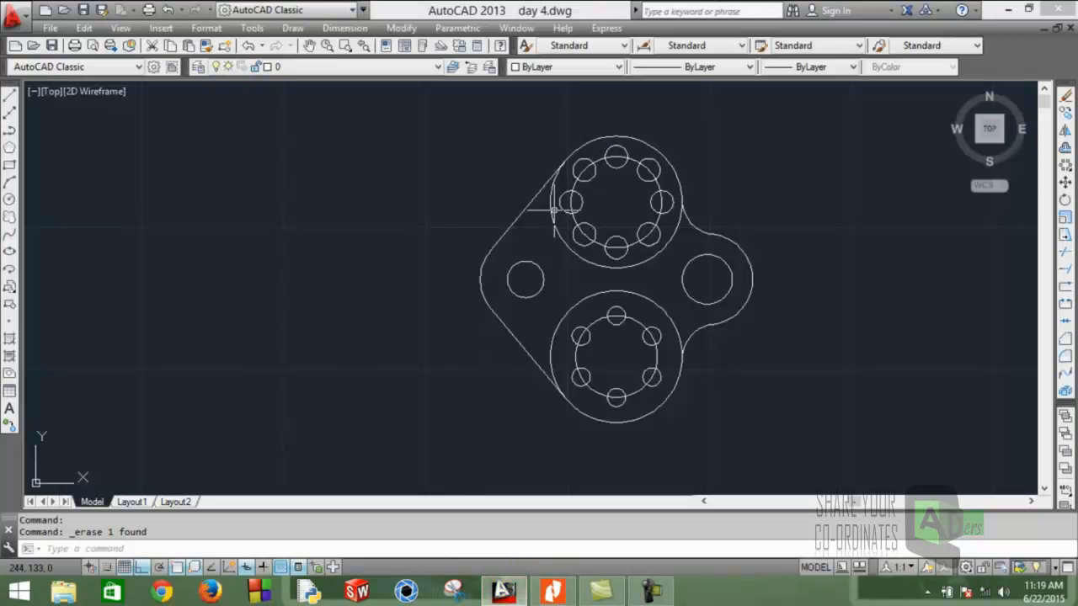
pyautogui.click(345, 28)
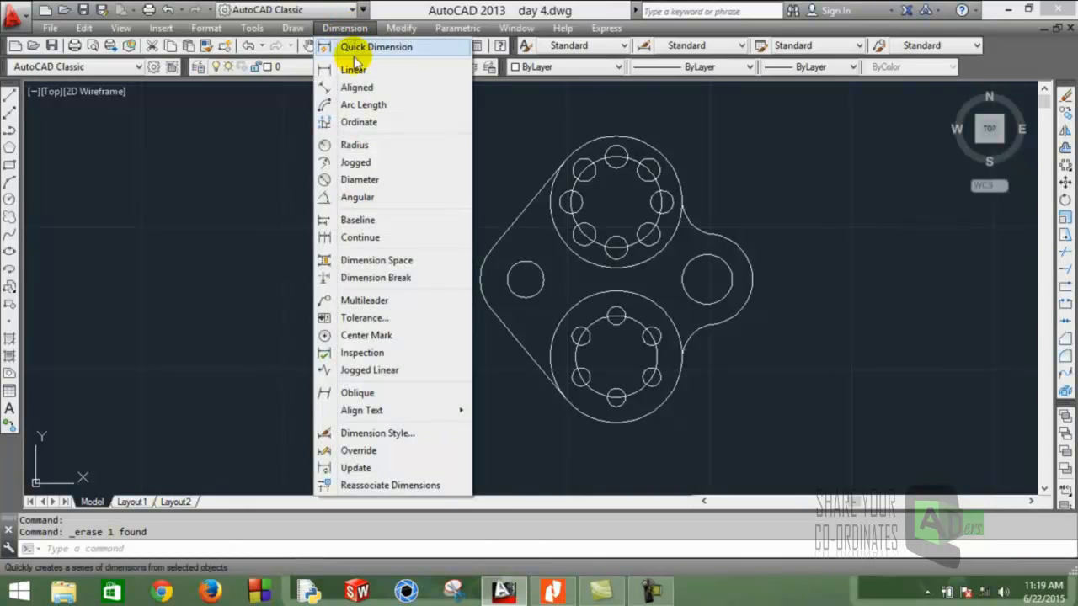
pyautogui.click(381, 337)
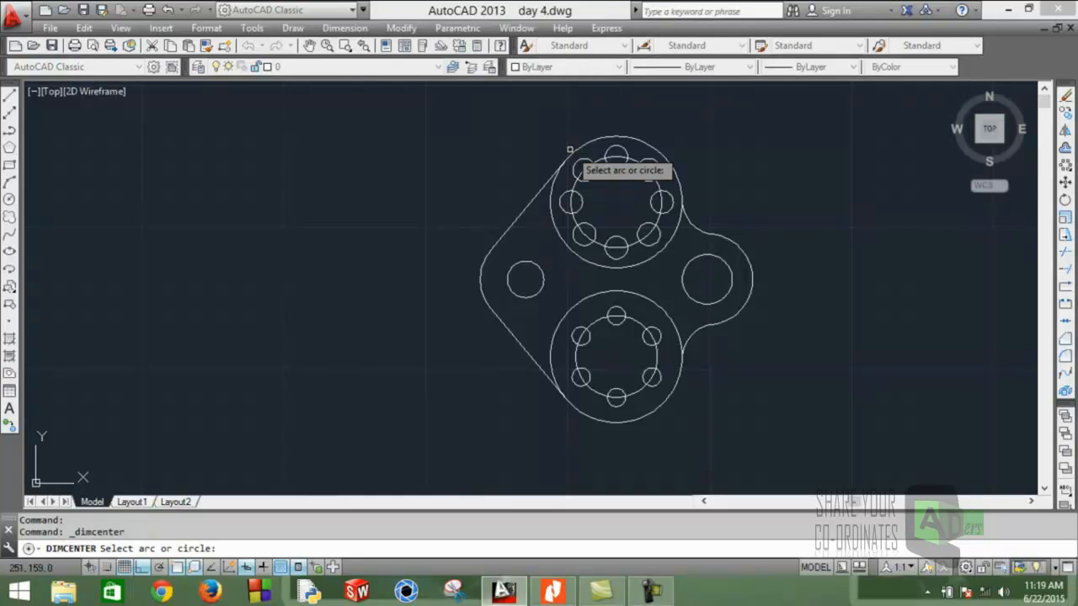
pyautogui.click(612, 135)
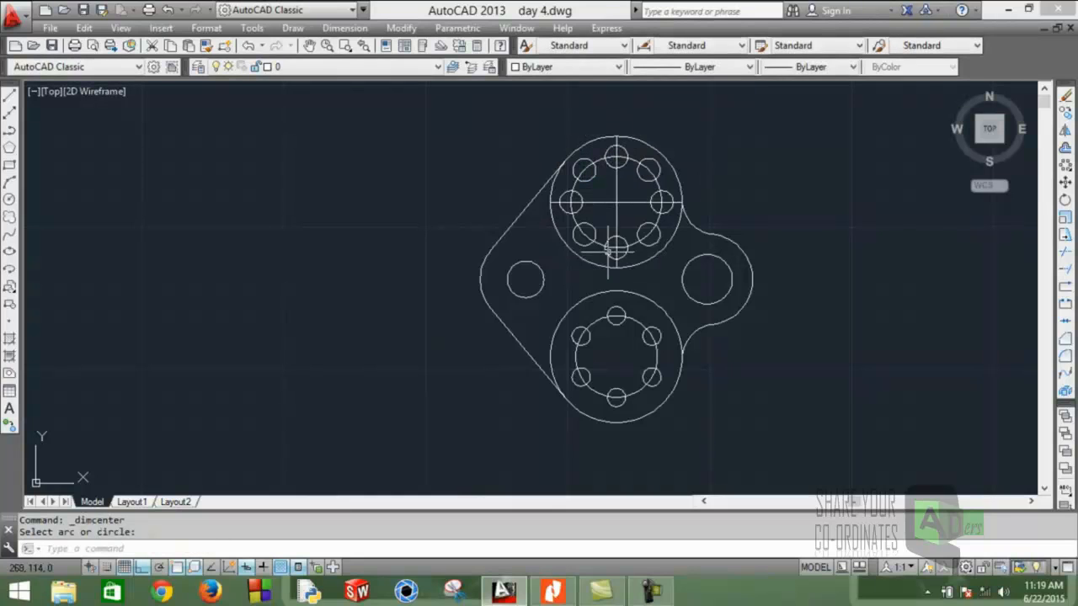
pyautogui.click(341, 29)
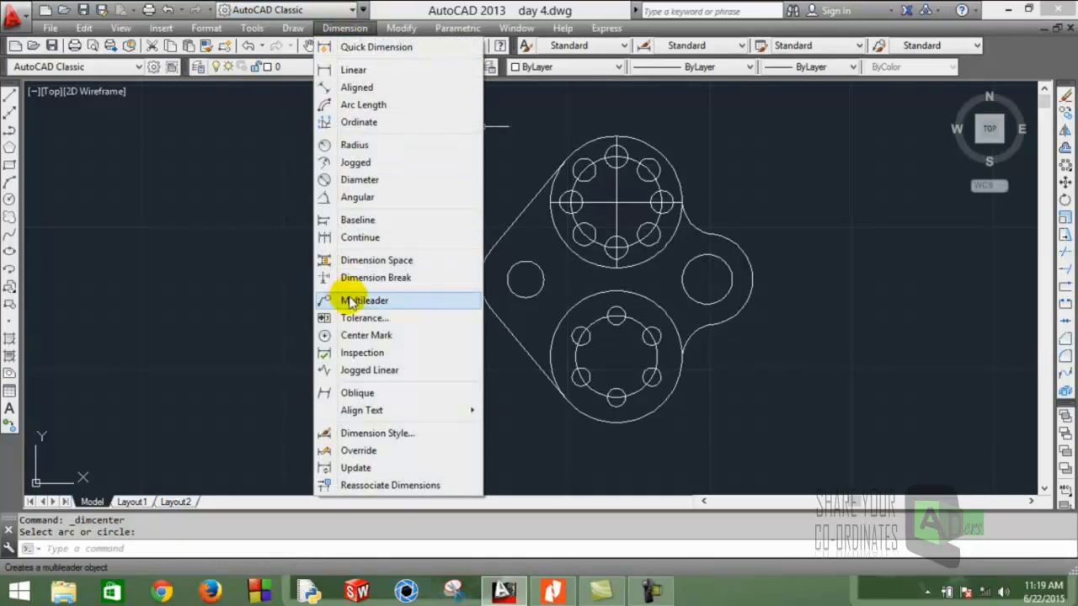
pyautogui.click(375, 401)
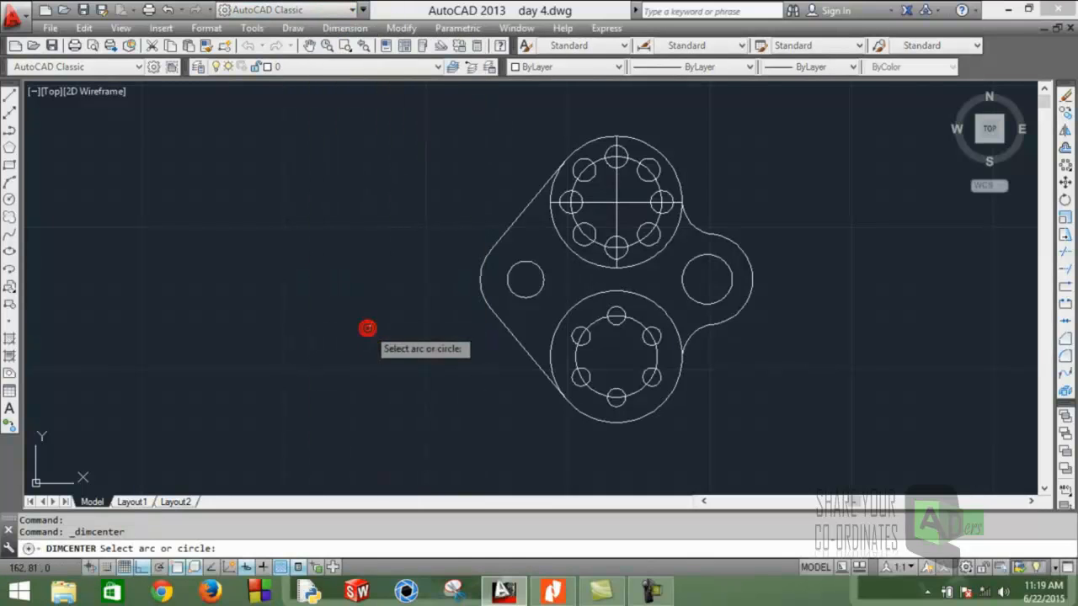
pyautogui.click(624, 293)
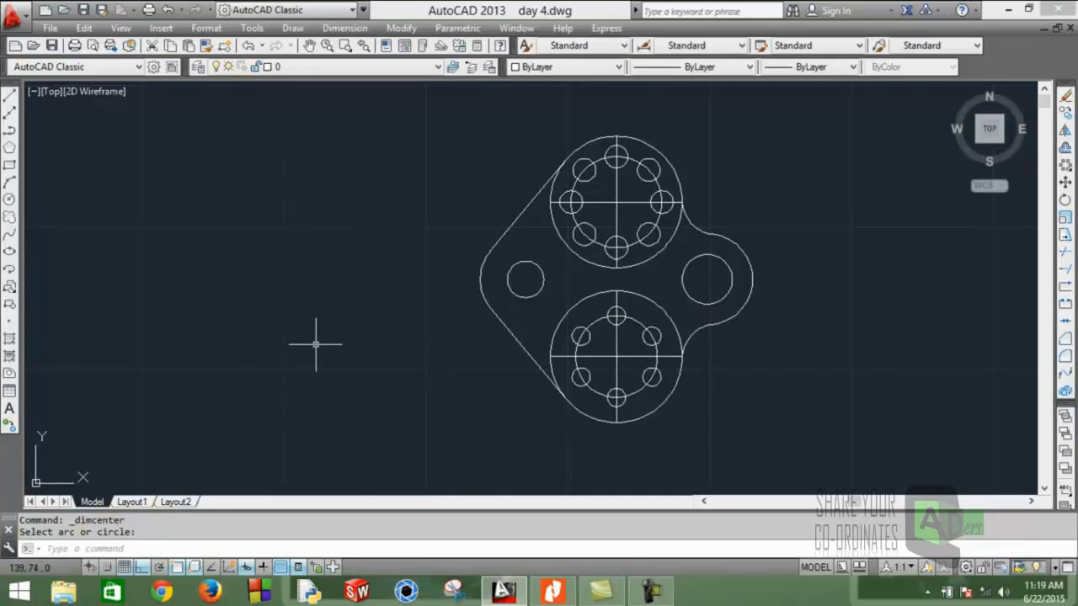
# - Add centre marks to the 16 mm circle on the plate's left and the 22 mm circle on its right
pyautogui.press('Return')
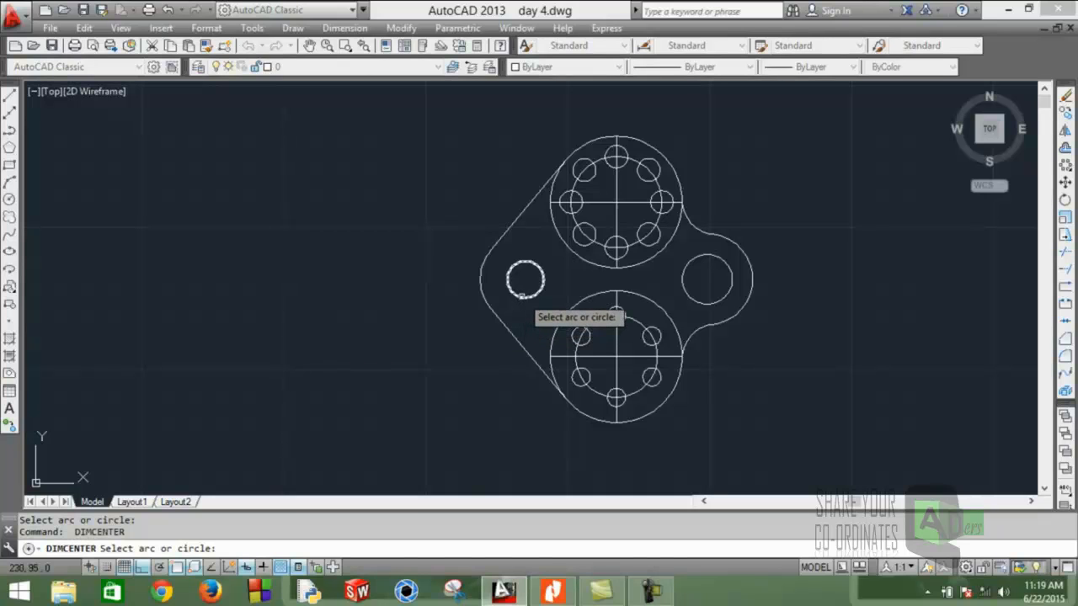
pyautogui.click(522, 295)
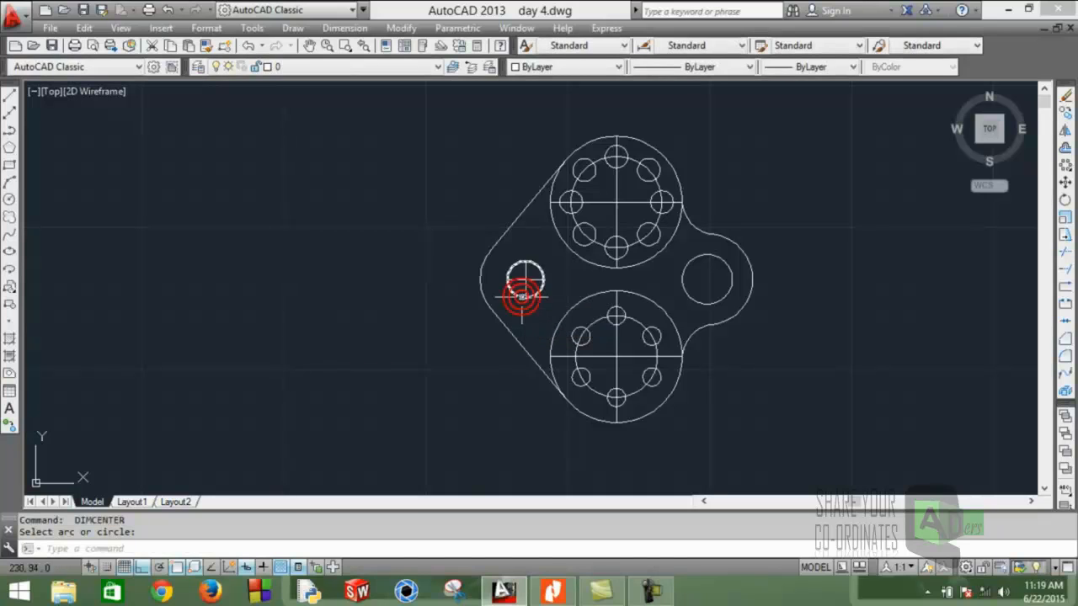
pyautogui.press('Return')
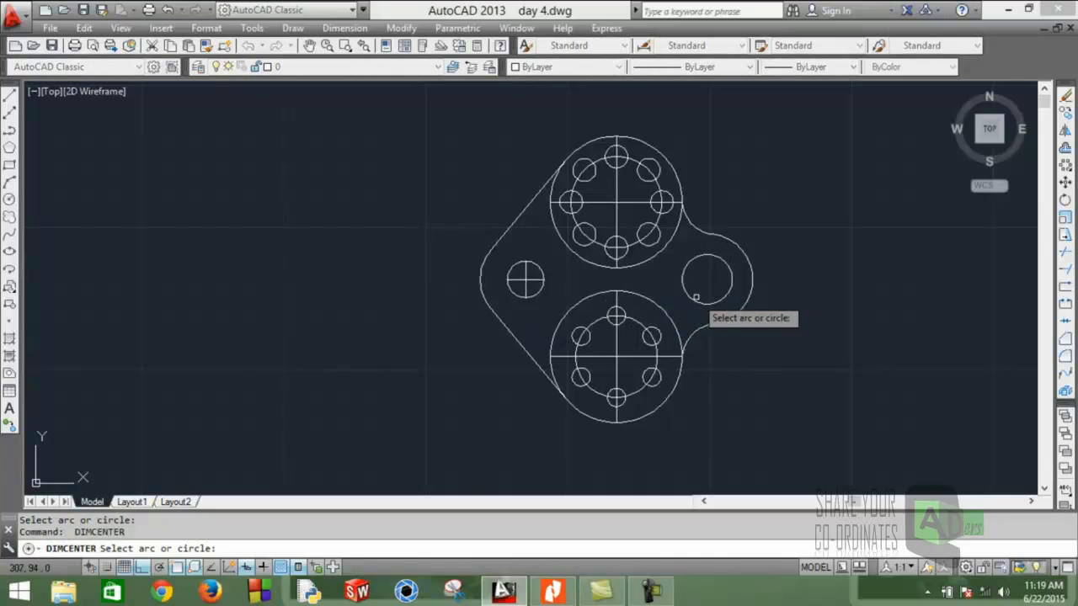
pyautogui.click(693, 303)
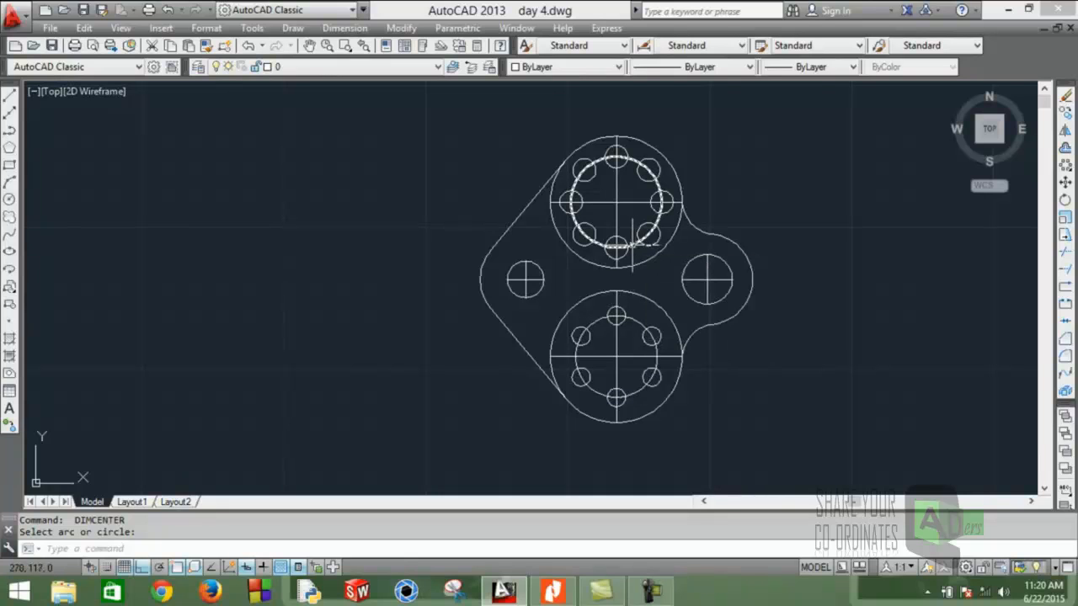
# - Set the linetype of the upper 40 mm hole-pattern circle to CENTERX2 and inspect the line pattern up close
pyautogui.click(634, 161)
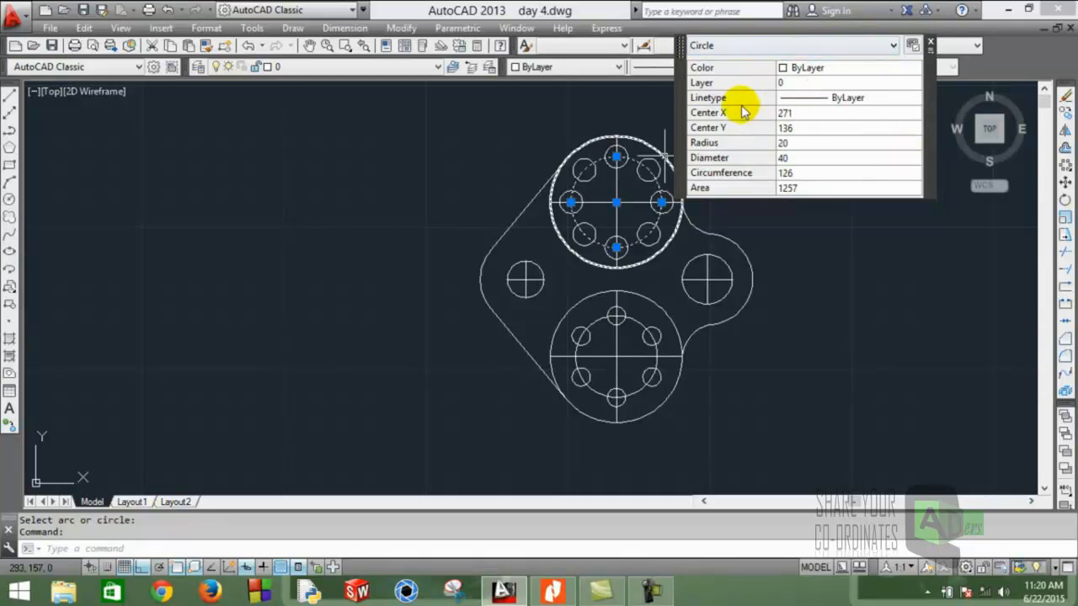
pyautogui.click(876, 99)
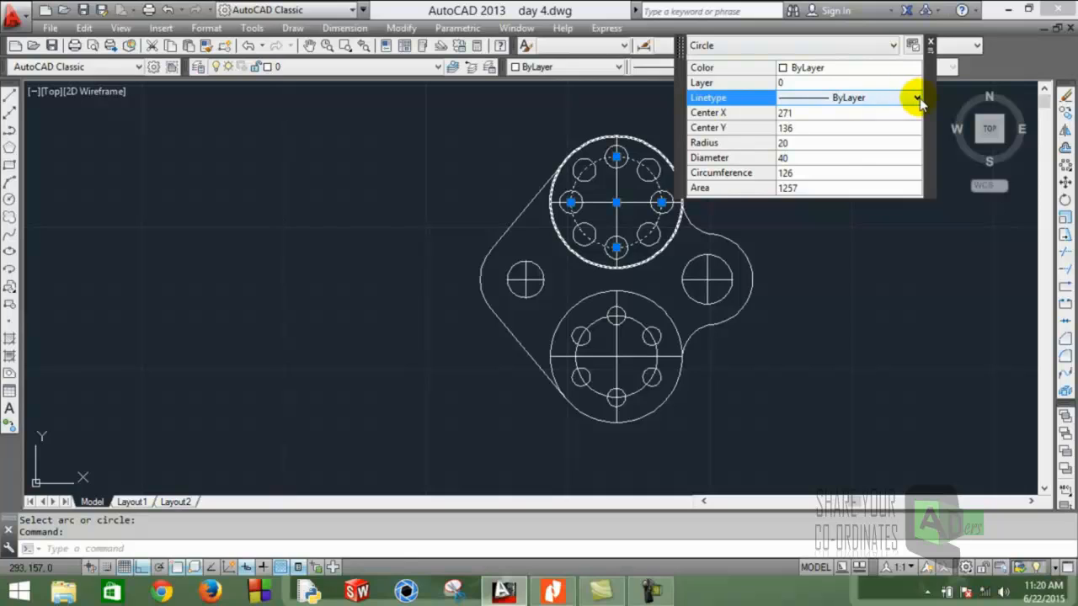
pyautogui.click(917, 99)
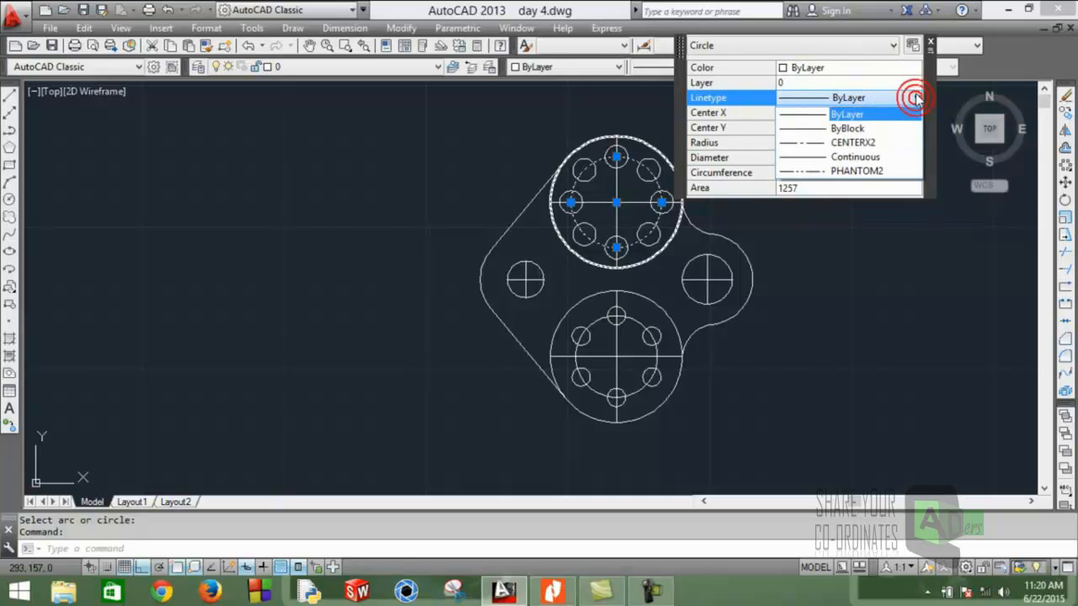
pyautogui.click(852, 143)
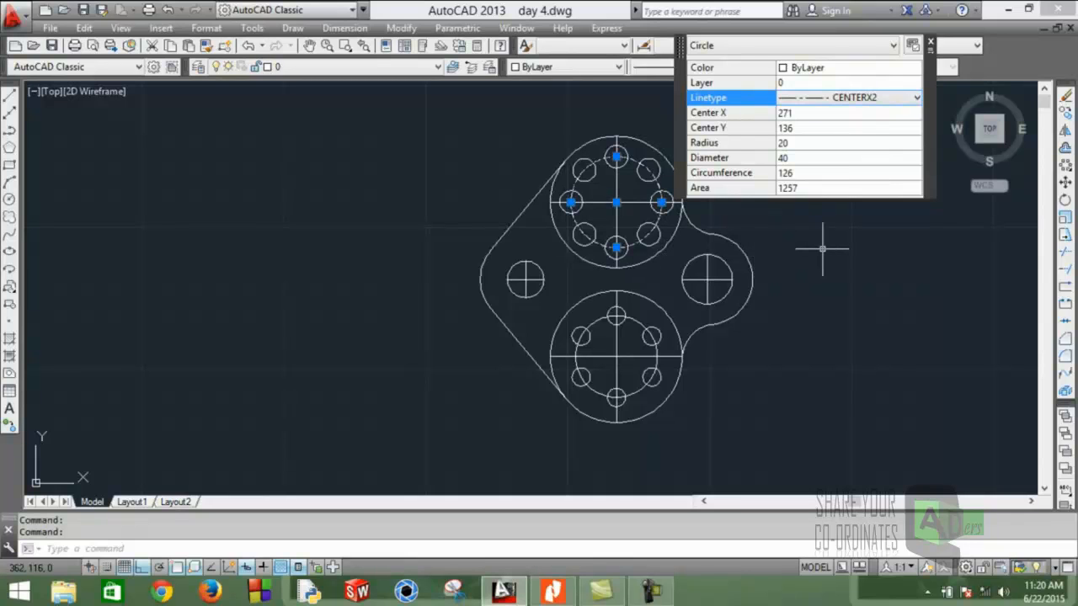
pyautogui.press('Escape')
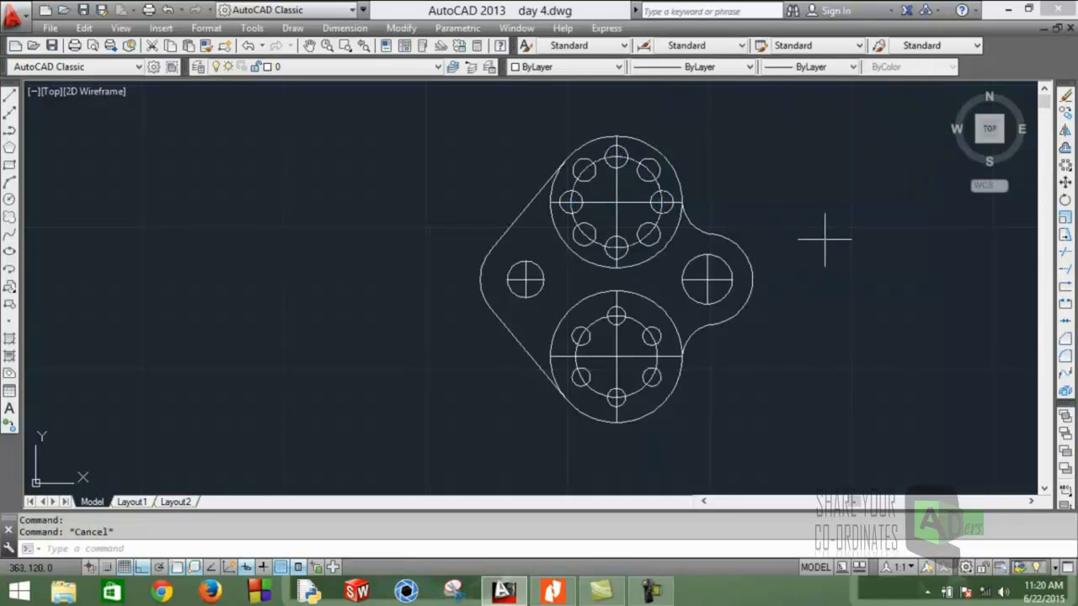
pyautogui.scroll(4, 686, 226)
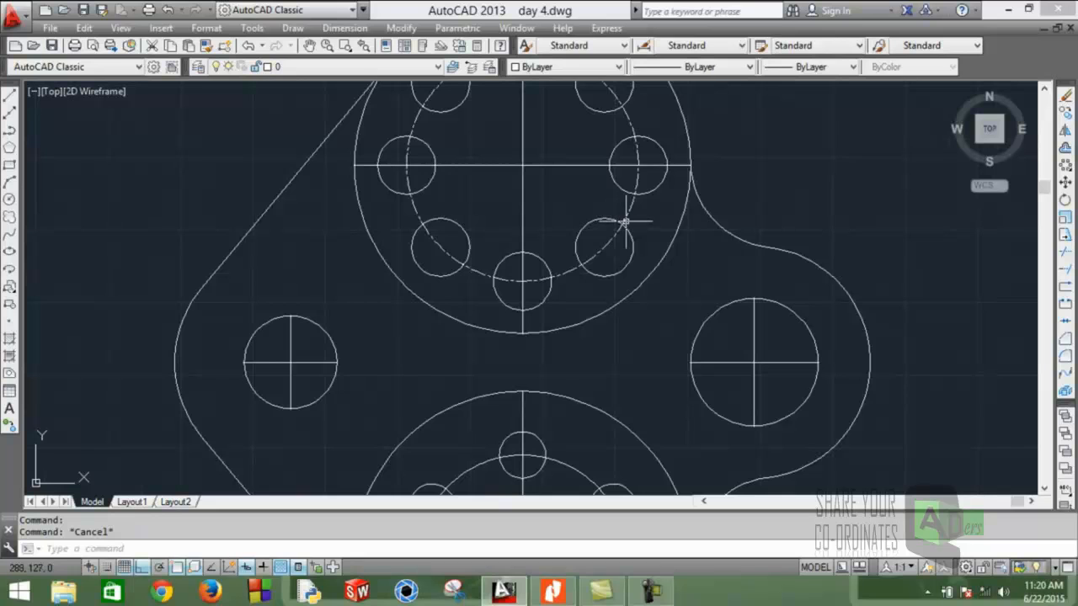
pyautogui.scroll(2, 625, 222)
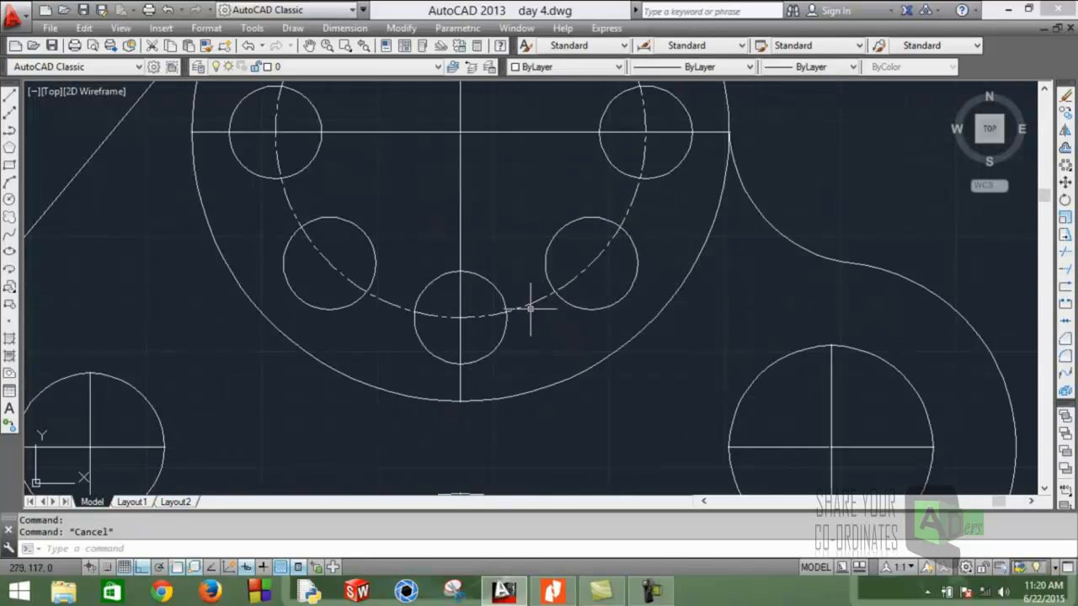
pyautogui.scroll(-4, 531, 309)
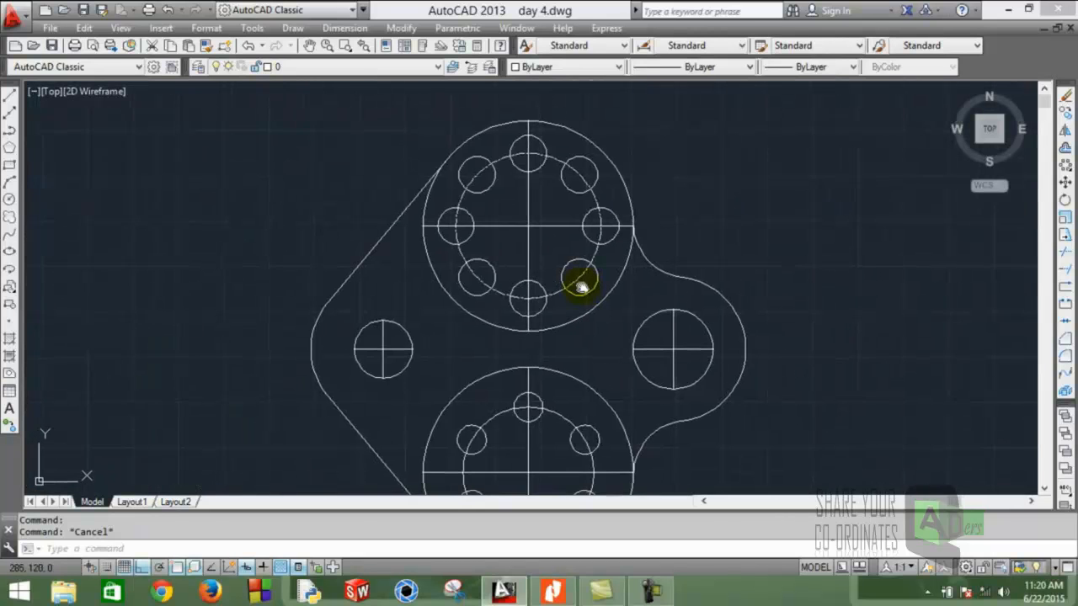
# - Set the linetype of the lower 36 mm hole-pattern circle to CENTERX2 and inspect the line pattern up close
pyautogui.moveTo(578, 282); pyautogui.dragTo(602, 245, button='middle')
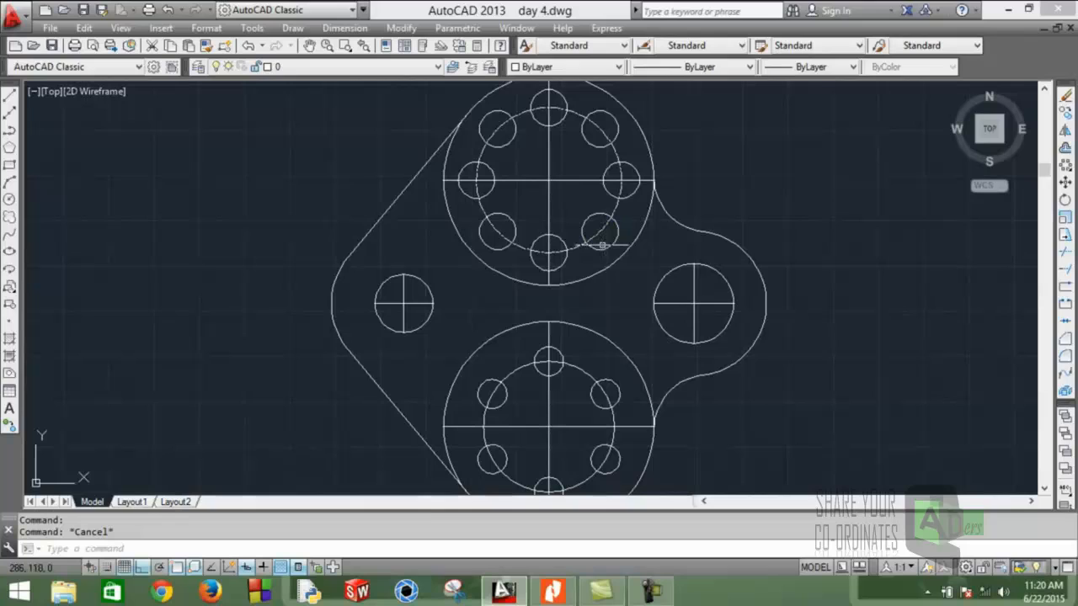
pyautogui.click(583, 373)
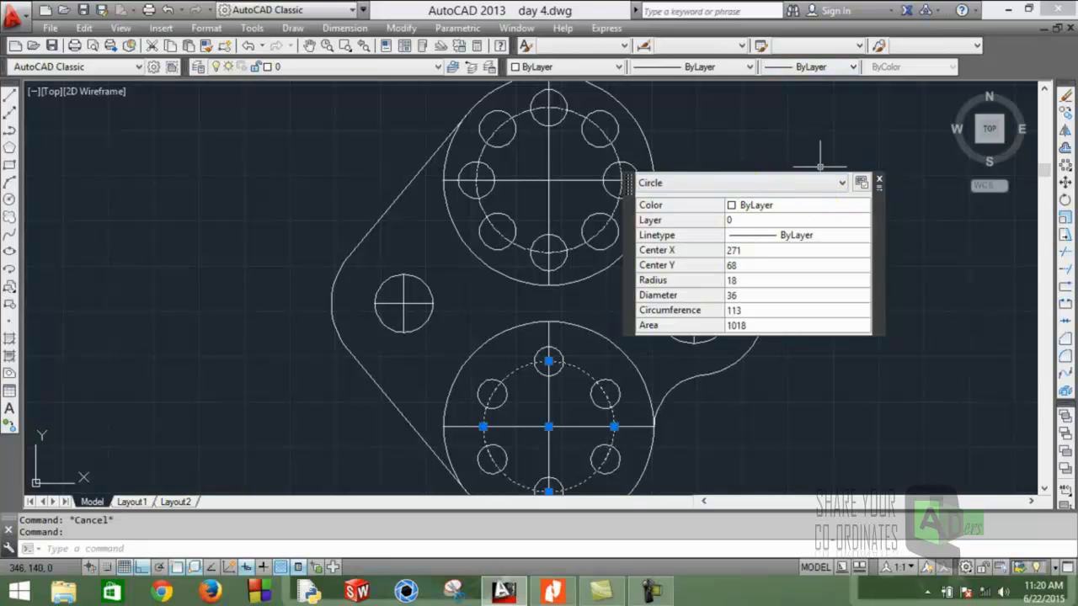
pyautogui.click(716, 69)
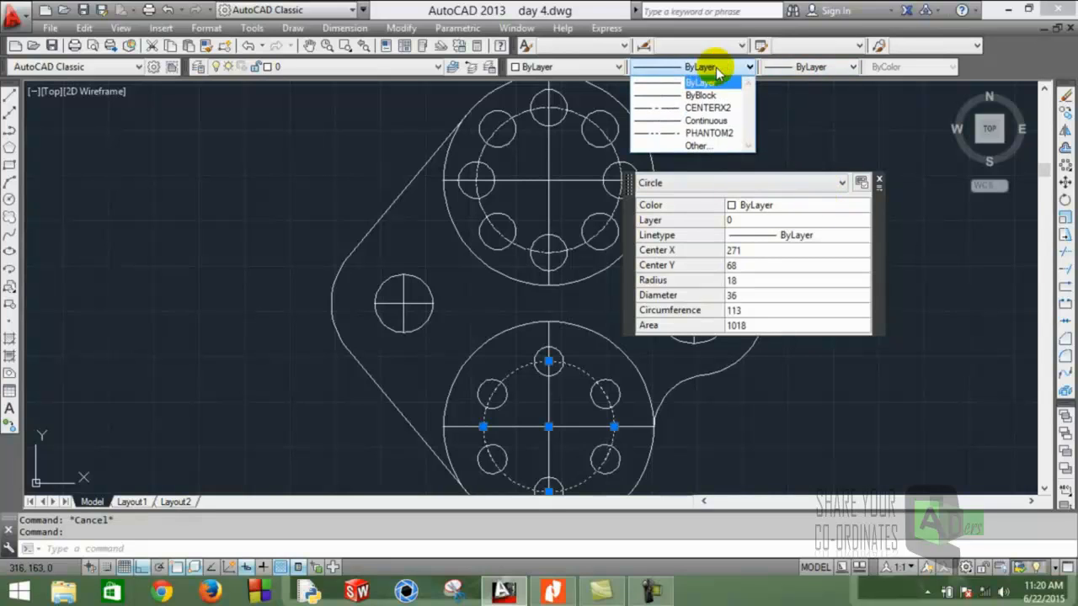
pyautogui.click(689, 109)
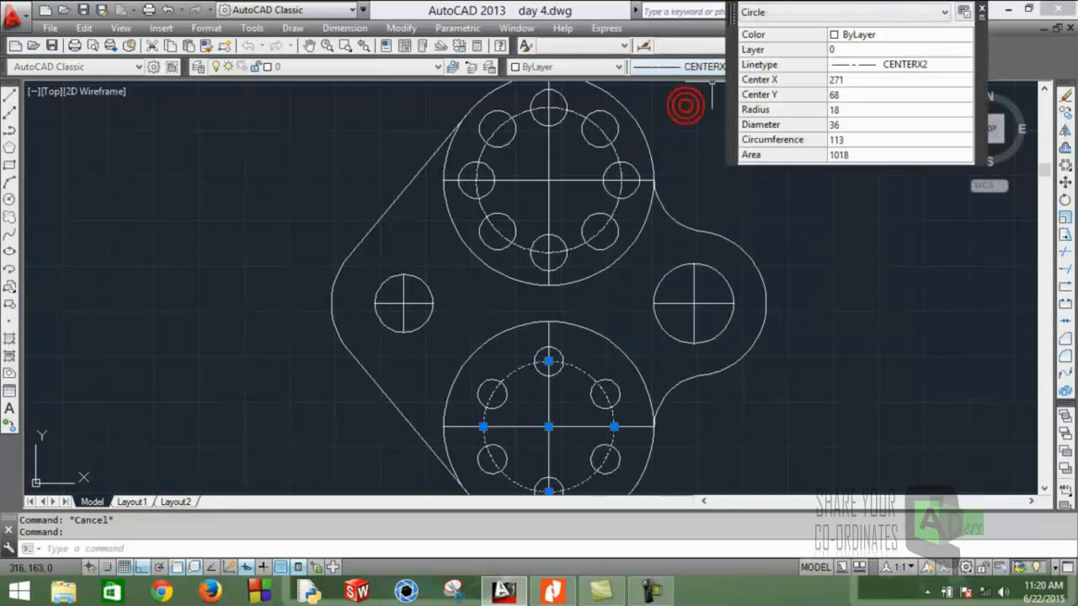
pyautogui.press('Escape')
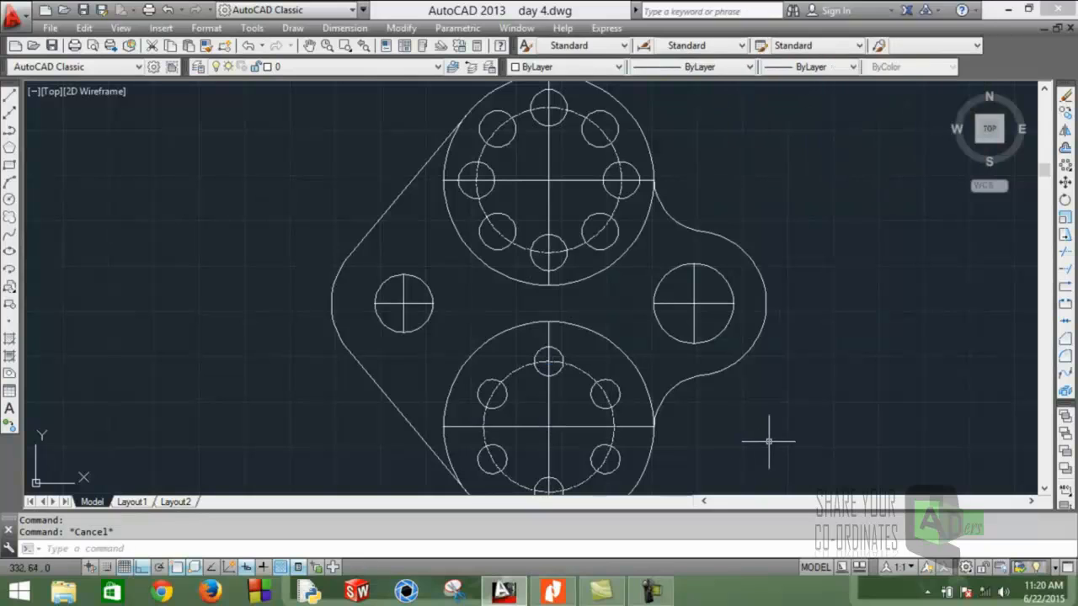
pyautogui.scroll(6, 567, 369)
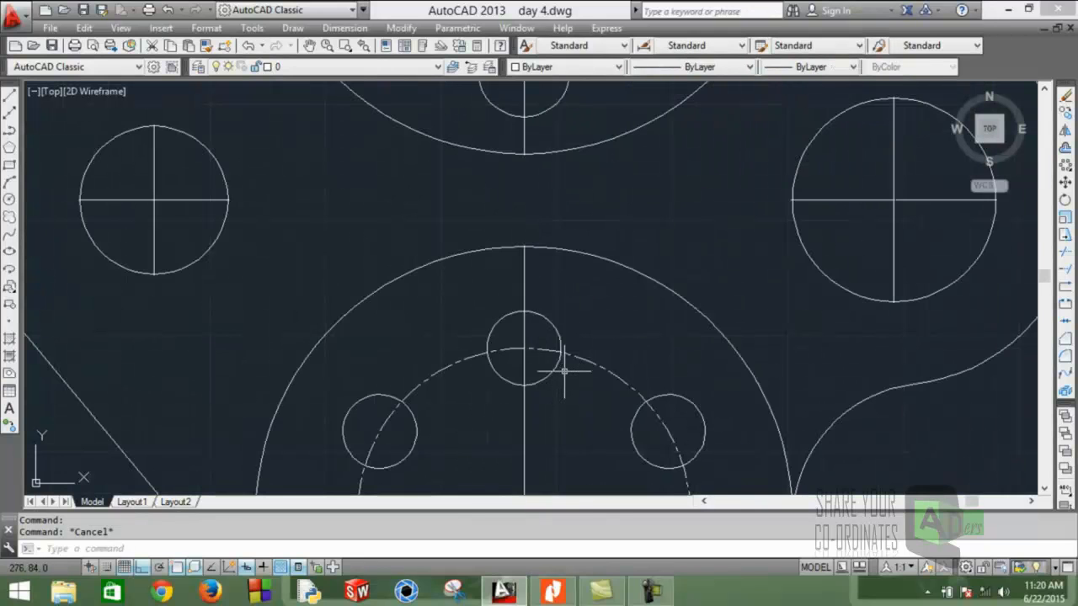
pyautogui.scroll(-6, 564, 371)
pyautogui.moveTo(565, 371); pyautogui.dragTo(643, 337, button='middle')
pyautogui.scroll(2, 643, 337)
pyautogui.moveTo(642, 296); pyautogui.dragTo(639, 353, button='middle')
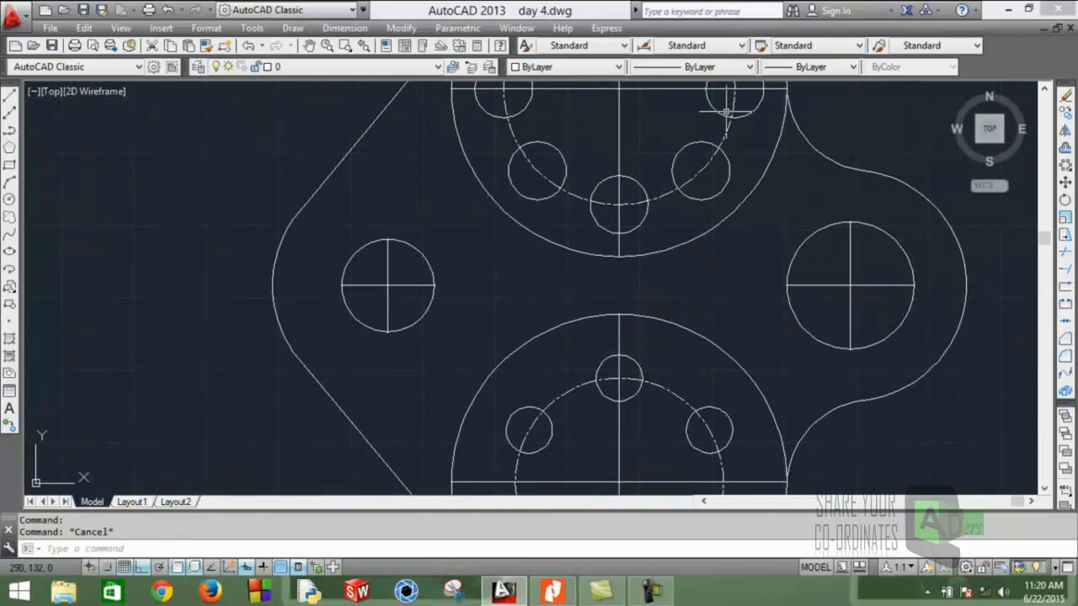
# - Load the CENTER linetype from acad.lin and check that it is available, keeping ByLayer as the current linetype
pyautogui.click(715, 67)
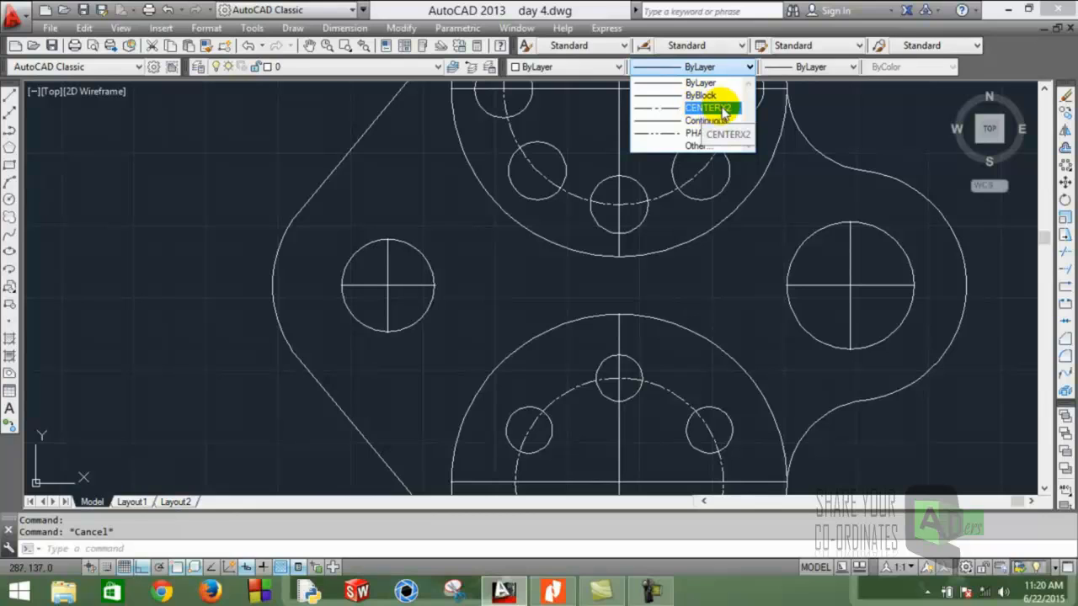
pyautogui.click(697, 145)
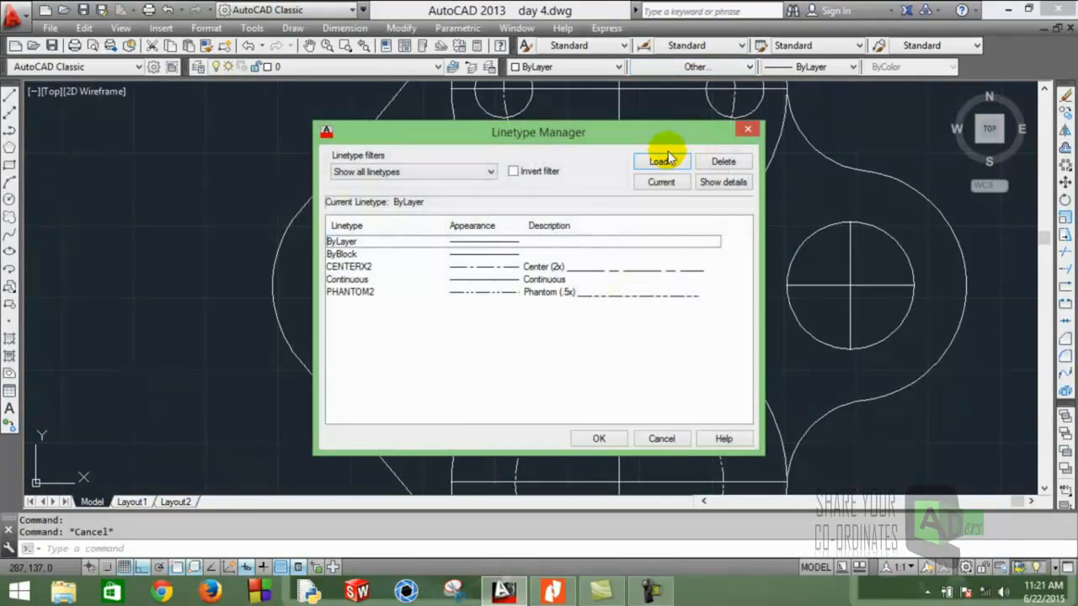
pyautogui.click(659, 162)
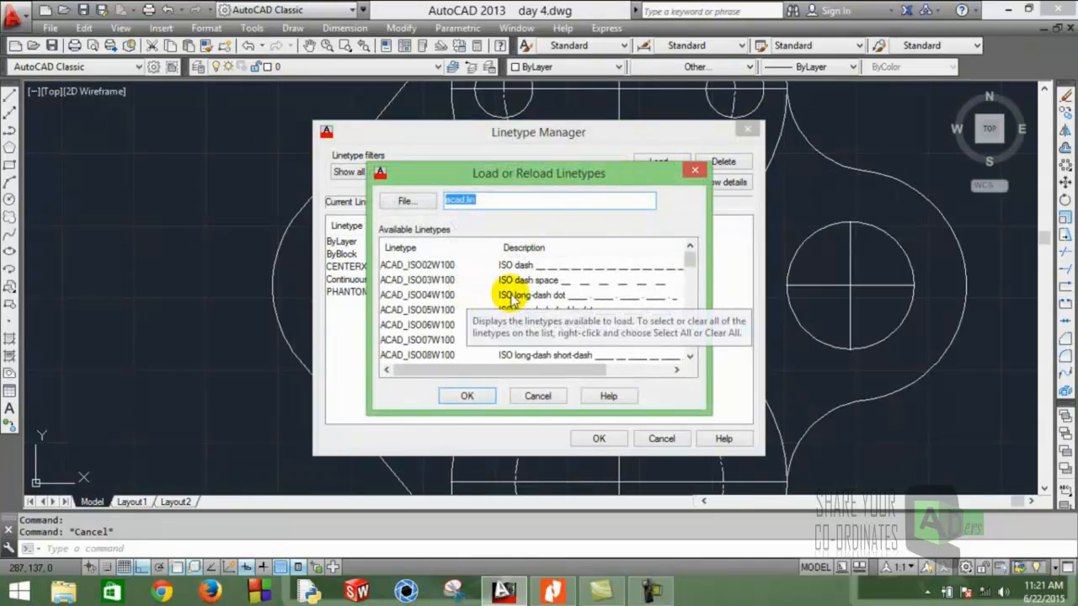
pyautogui.moveTo(689, 255); pyautogui.dragTo(691, 291)
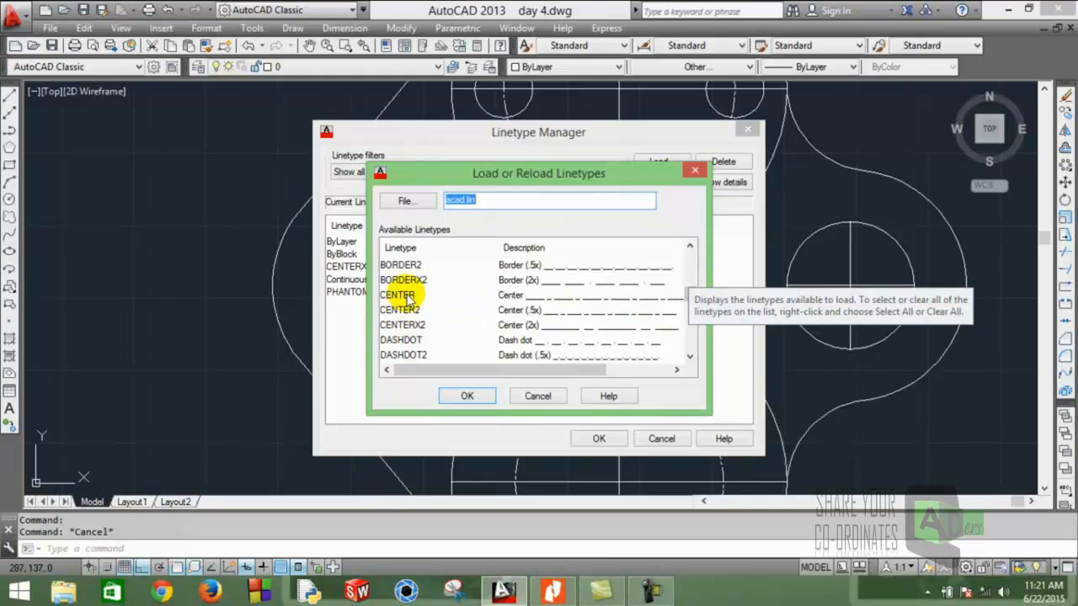
pyautogui.click(409, 296)
pyautogui.click(469, 396)
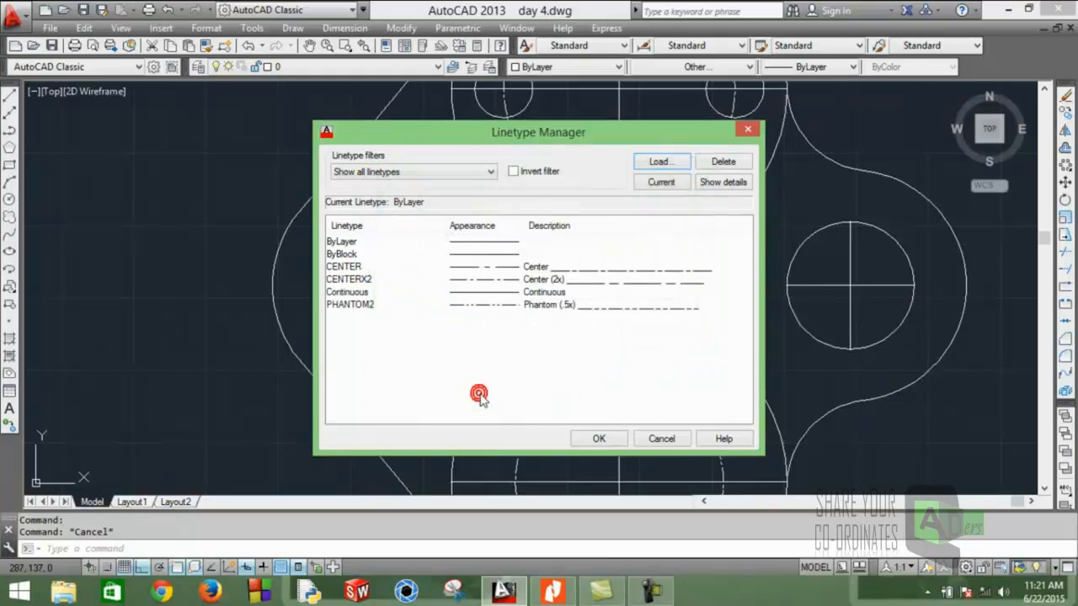
pyautogui.click(596, 439)
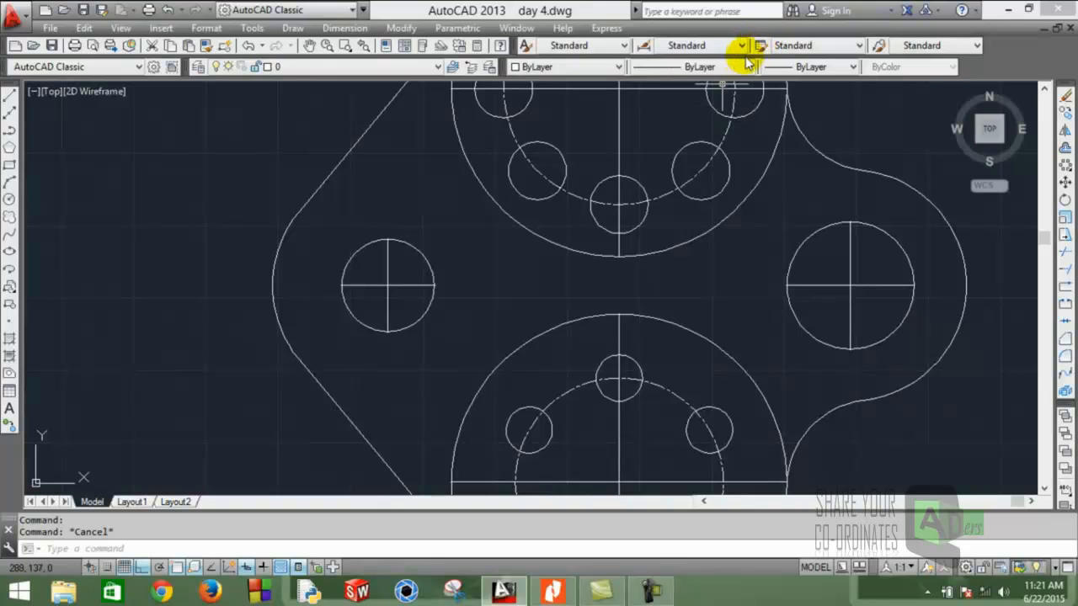
pyautogui.click(741, 67)
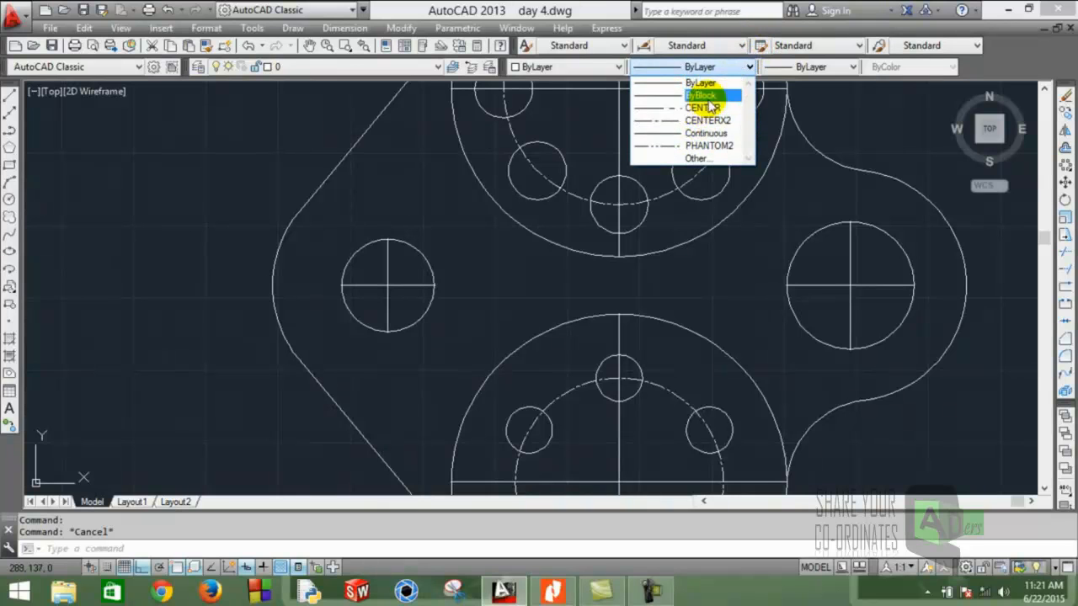
pyautogui.click(741, 76)
pyautogui.scroll(-5, 615, 238)
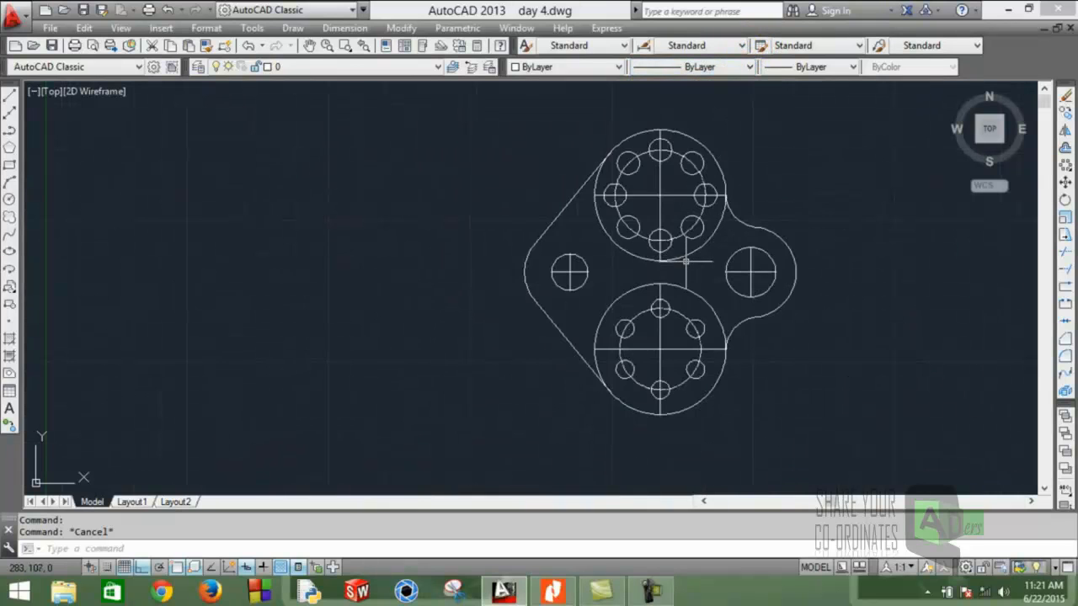
pyautogui.moveTo(615, 238); pyautogui.dragTo(605, 244, button='middle')
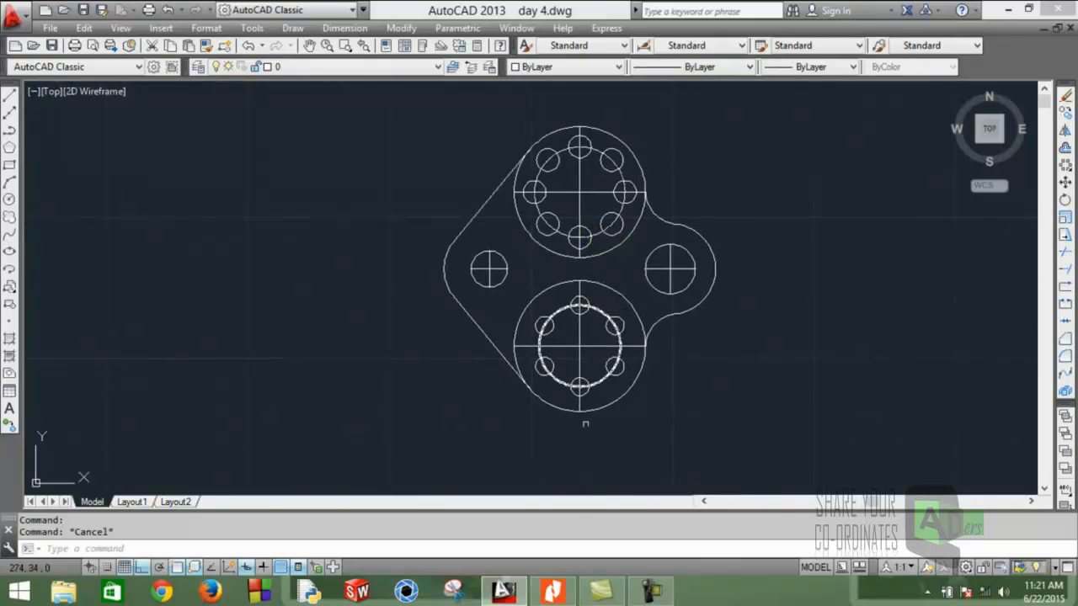
# - Check the reference in Nitro Pro and add an AutoCAD horizontal linear dimension across the full width of the upper outer circle, placed above it
pyautogui.click(552, 592)
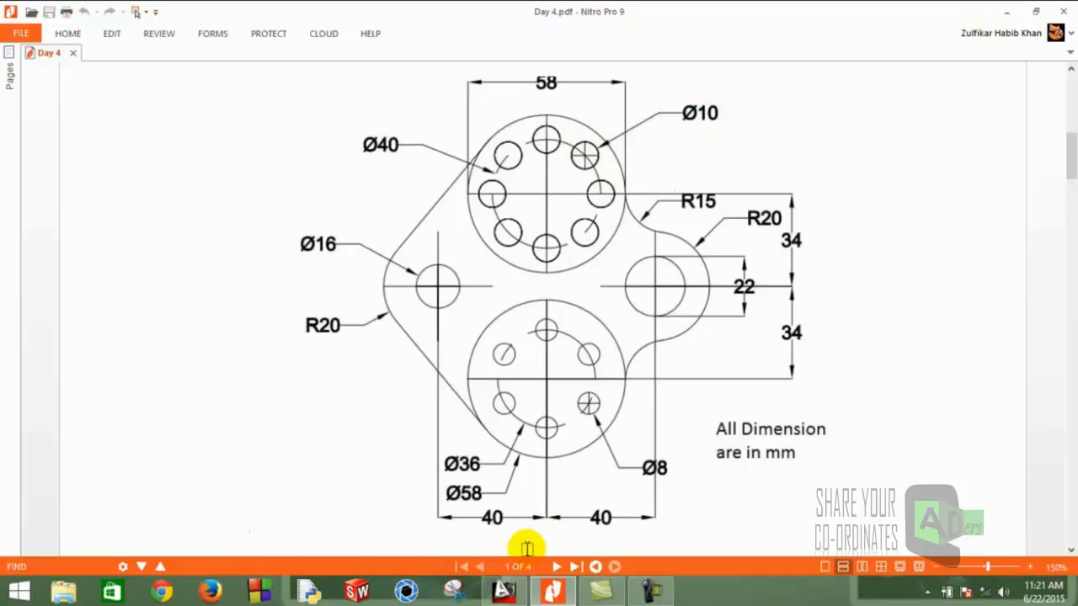
pyautogui.click(505, 592)
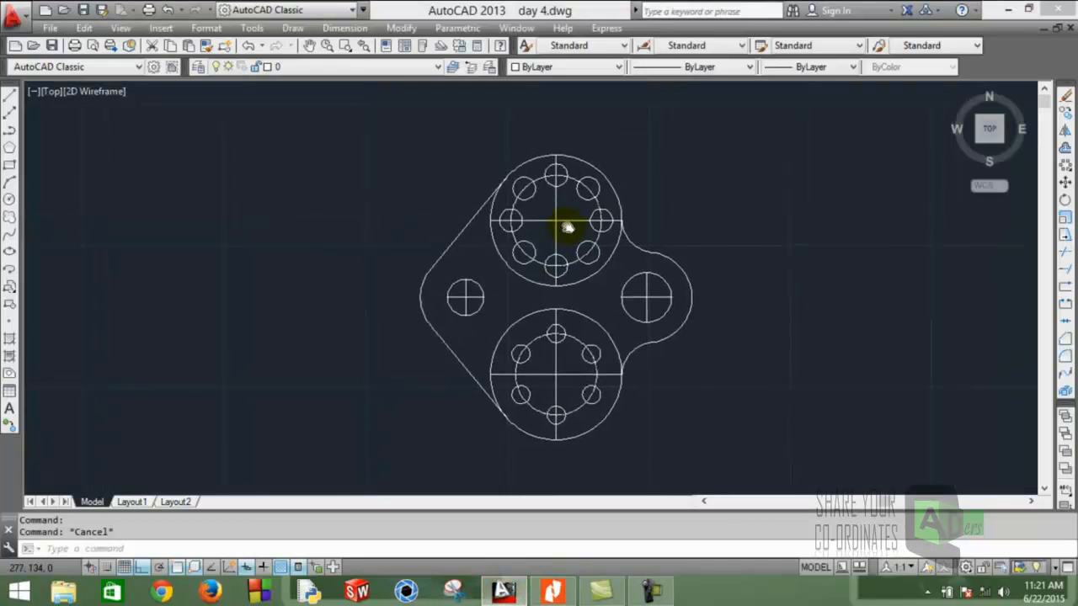
pyautogui.click(369, 27)
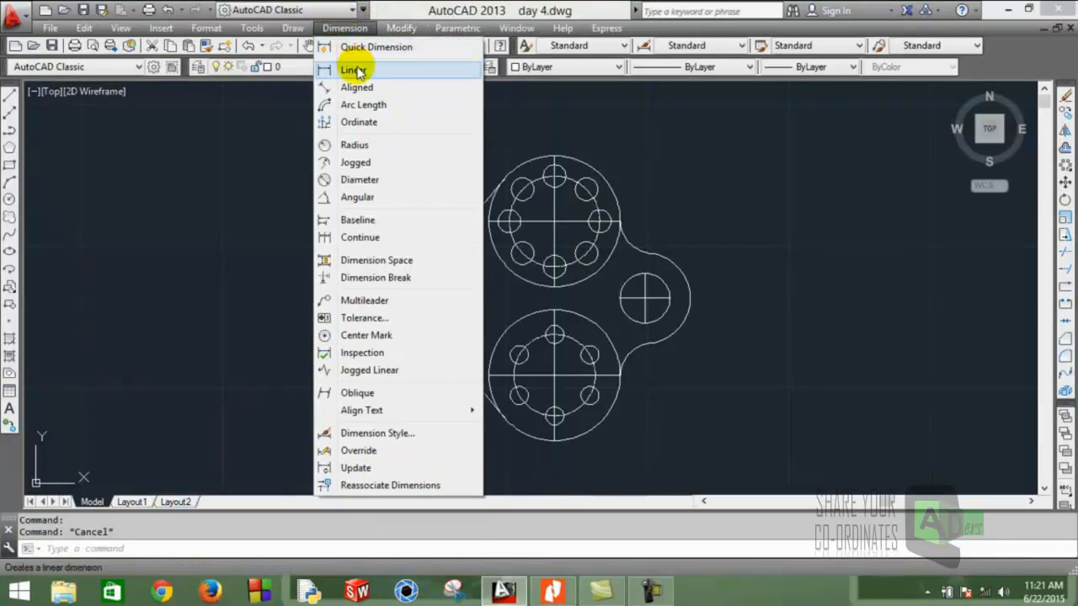
pyautogui.click(357, 70)
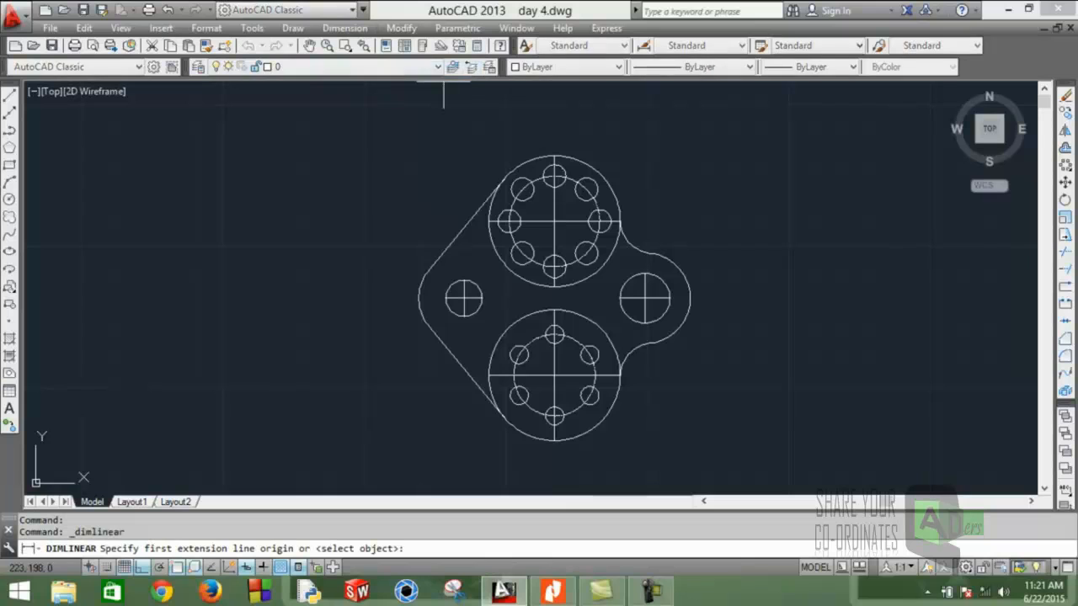
pyautogui.scroll(2, 582, 252)
pyautogui.scroll(1, 525, 173)
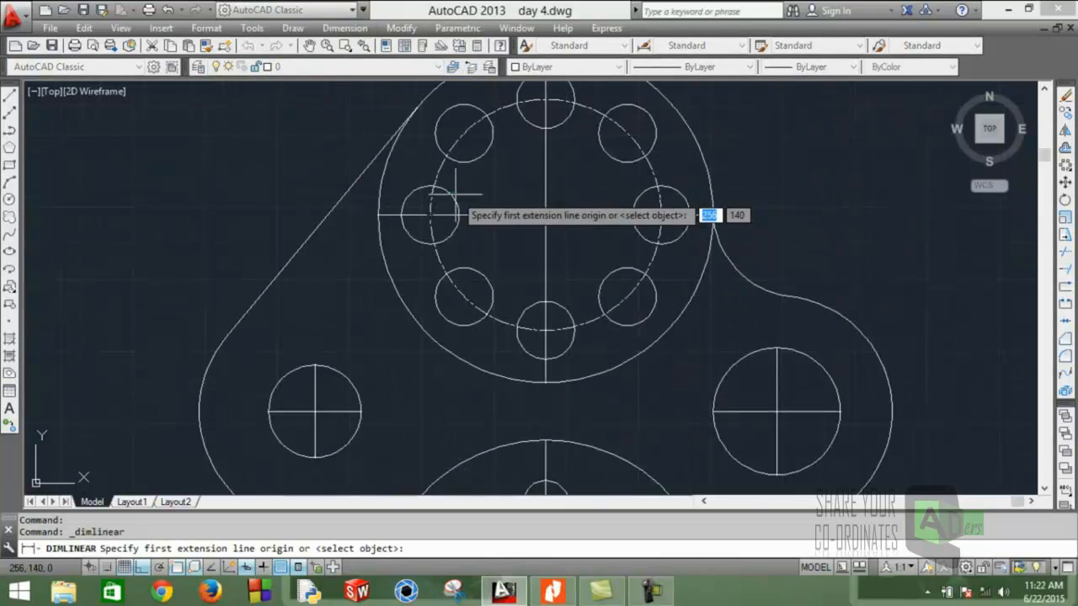
pyautogui.scroll(2, 433, 198)
pyautogui.scroll(2, 405, 194)
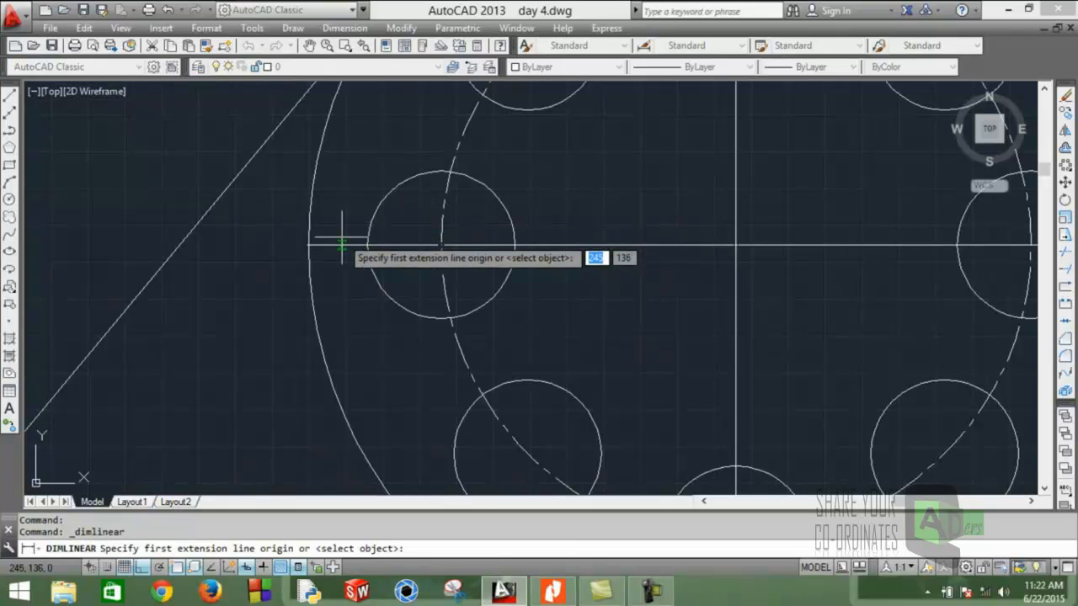
pyautogui.scroll(2, 337, 238)
pyautogui.scroll(2, 341, 237)
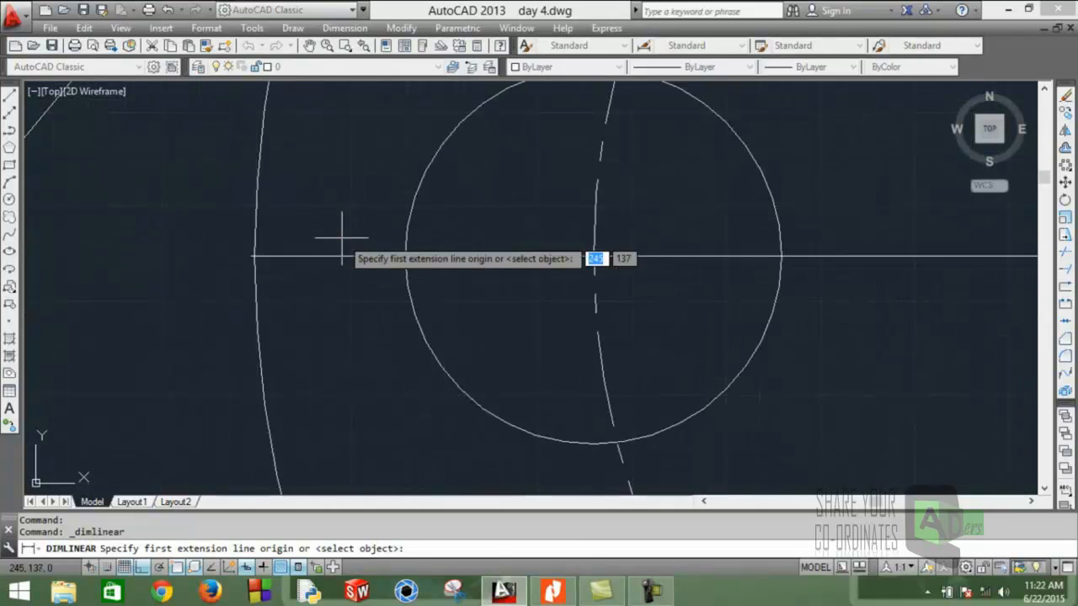
pyautogui.scroll(2, 263, 261)
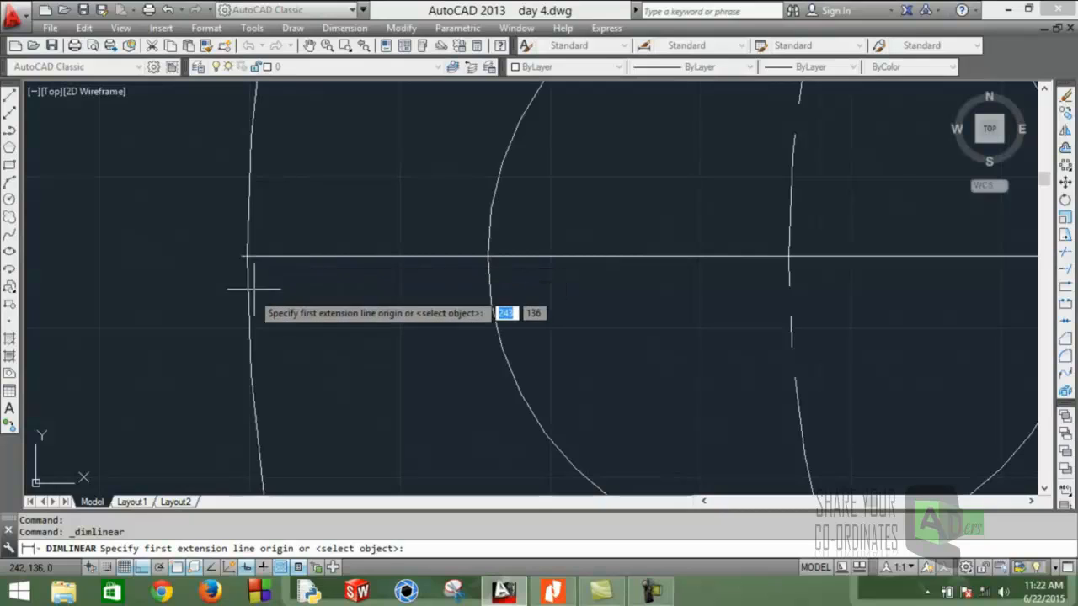
pyautogui.scroll(2, 253, 288)
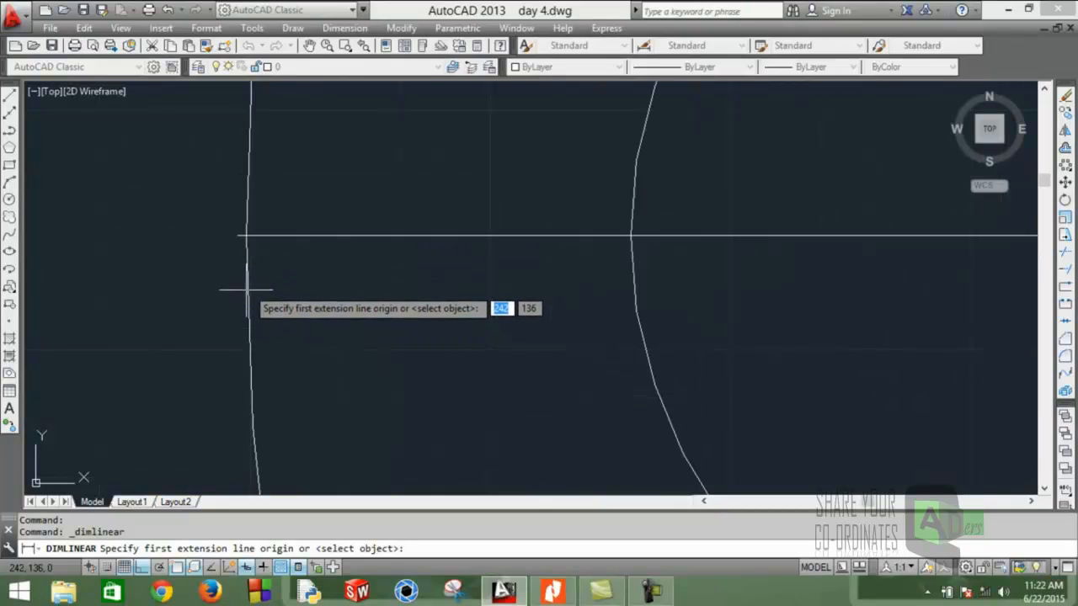
pyautogui.click(246, 236)
pyautogui.scroll(-4, 385, 256)
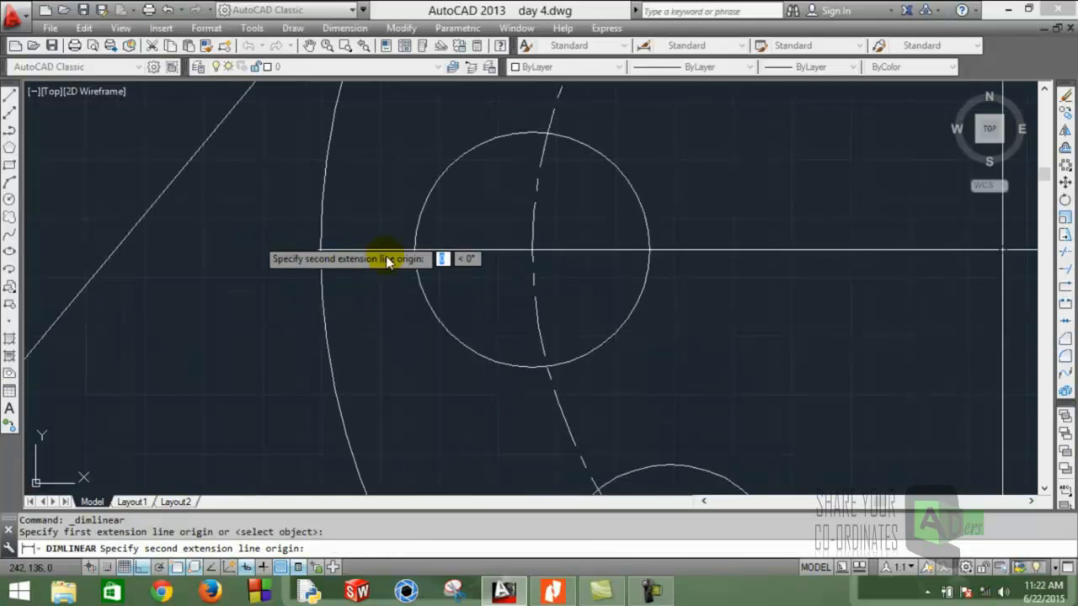
pyautogui.scroll(6, 770, 246)
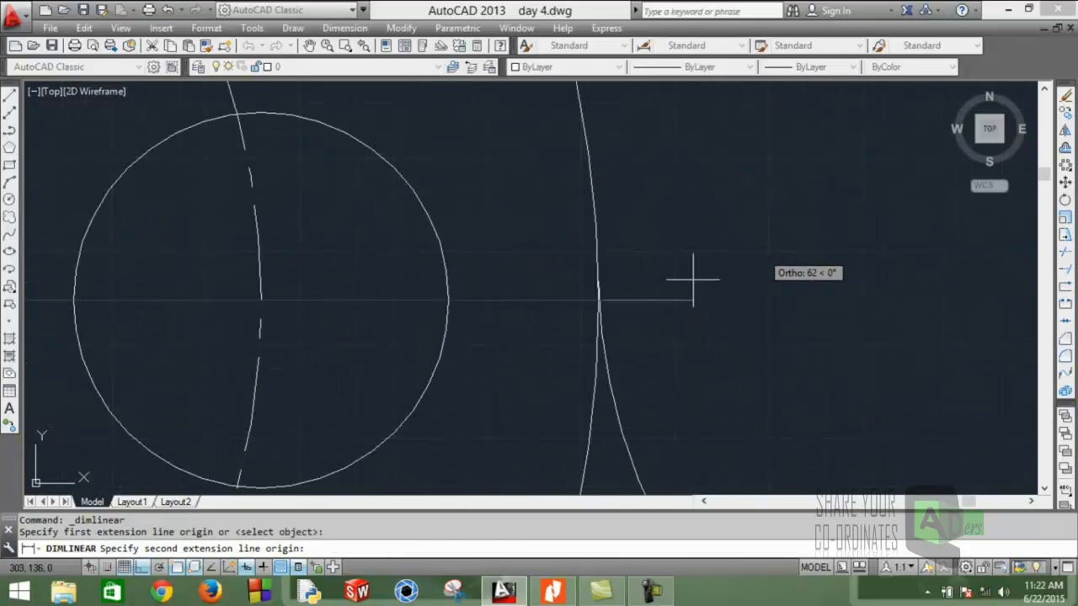
pyautogui.scroll(1, 546, 334)
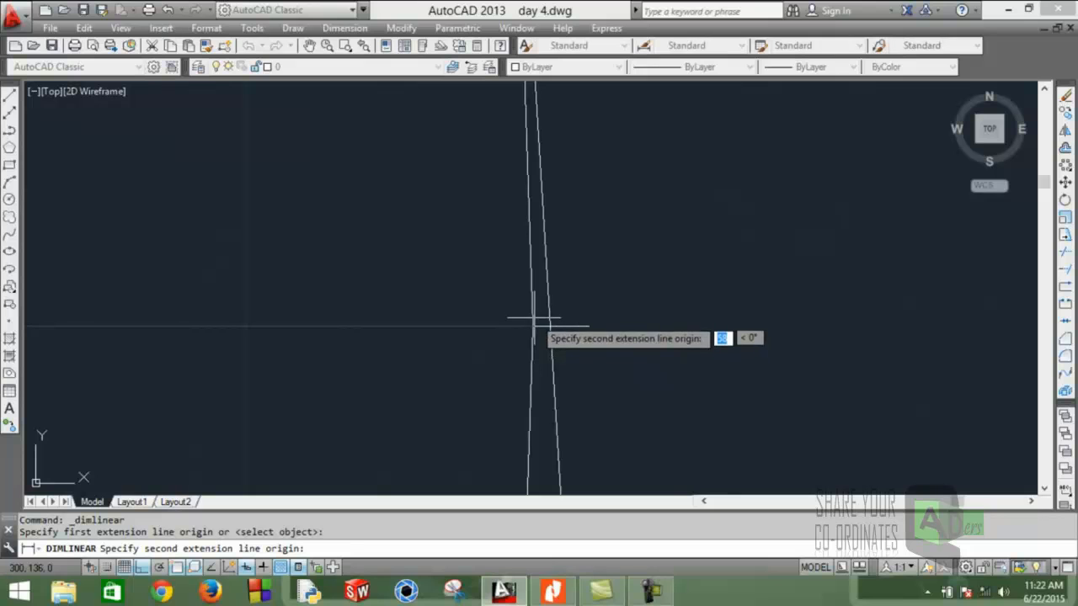
pyautogui.click(532, 327)
pyautogui.scroll(-7, 526, 328)
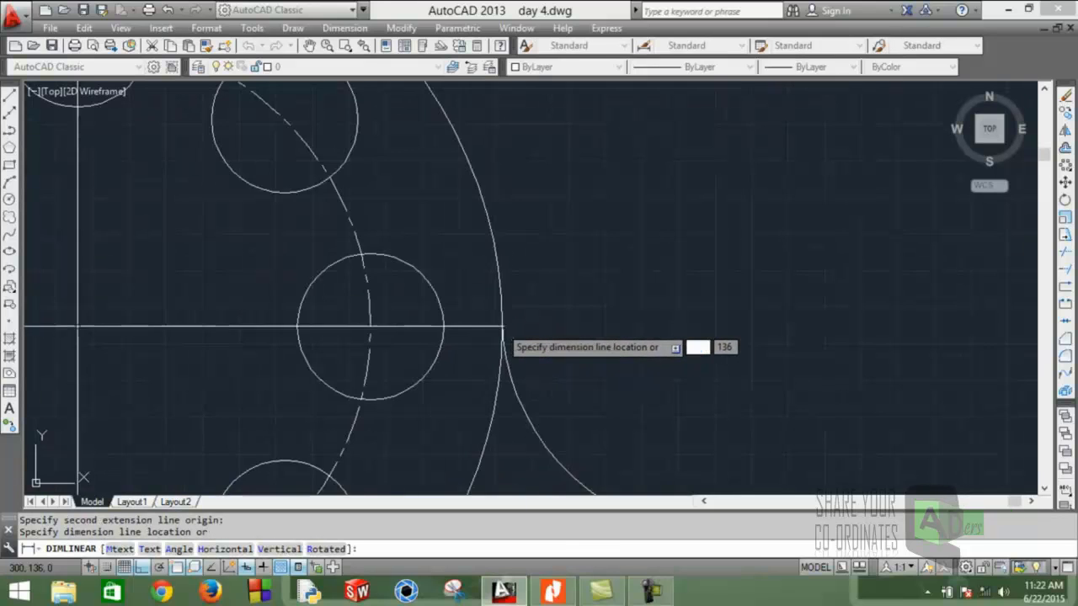
pyautogui.moveTo(365, 286); pyautogui.dragTo(551, 259, button='middle')
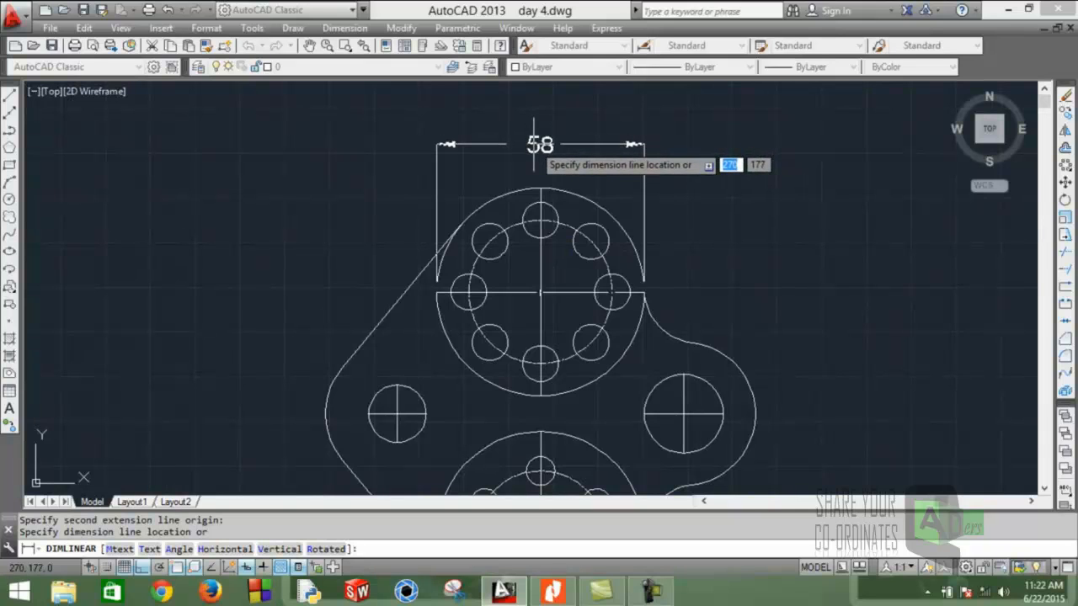
pyautogui.click(534, 145)
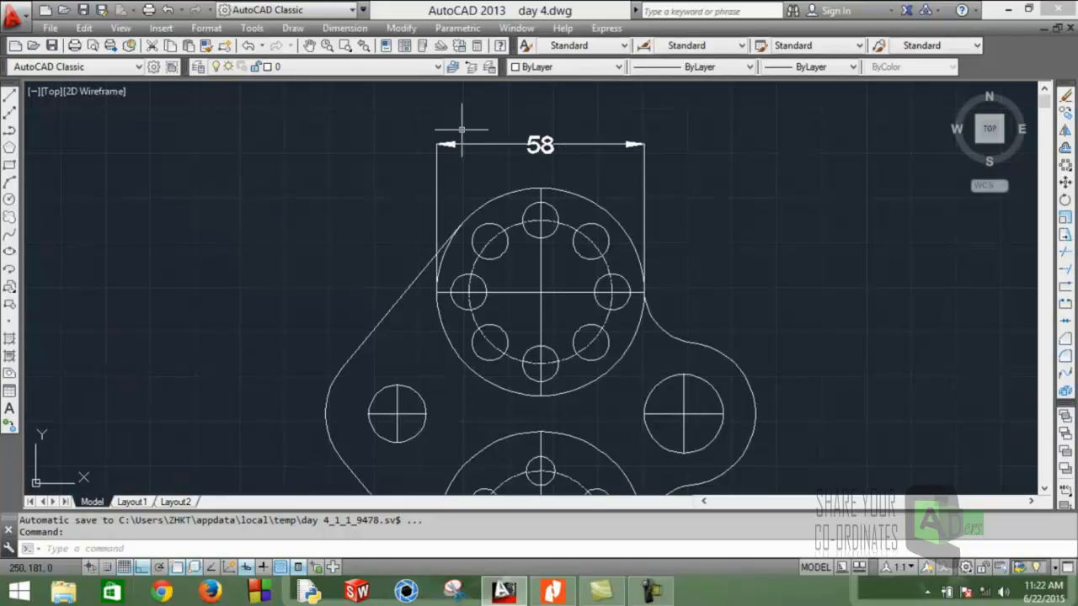
# - Check the reference in Nitro Pro and add an AutoCAD diameter dimension to the upper hole-pattern circle, placed outside the plate to its upper left
pyautogui.click(345, 28)
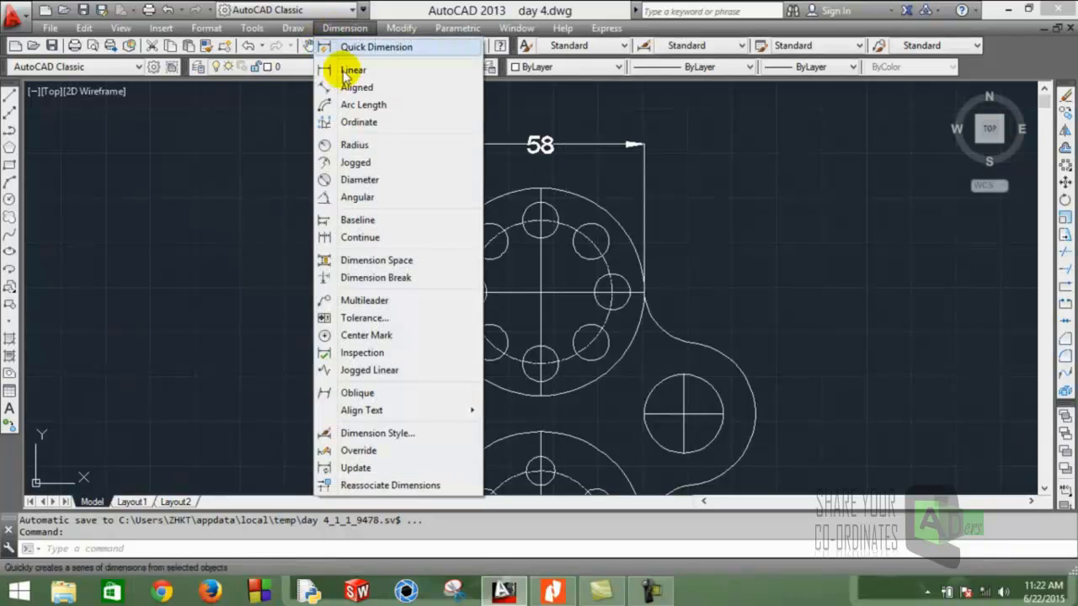
pyautogui.click(353, 181)
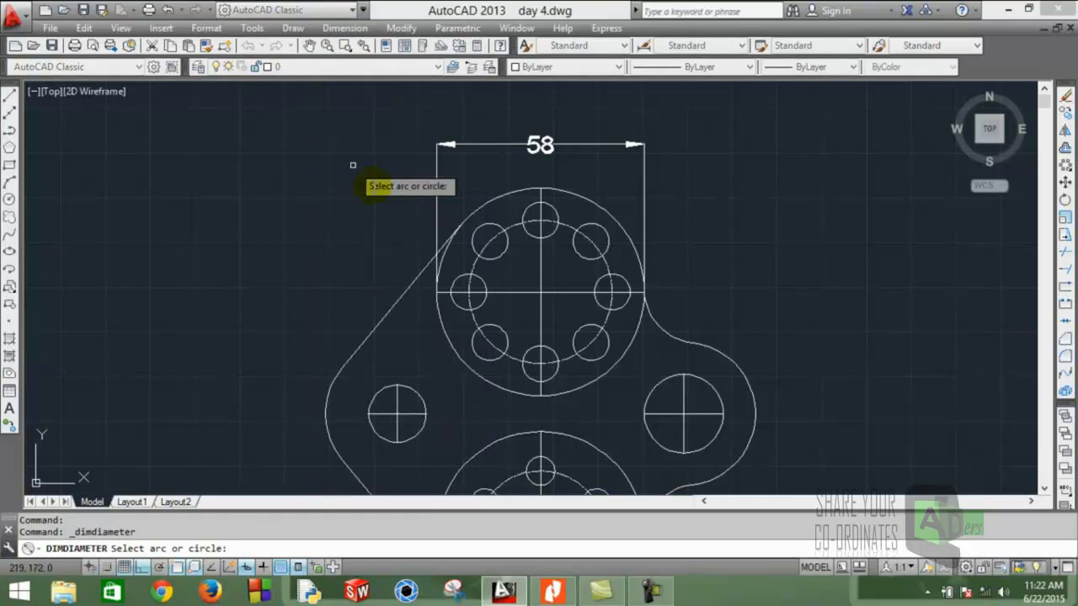
pyautogui.click(546, 592)
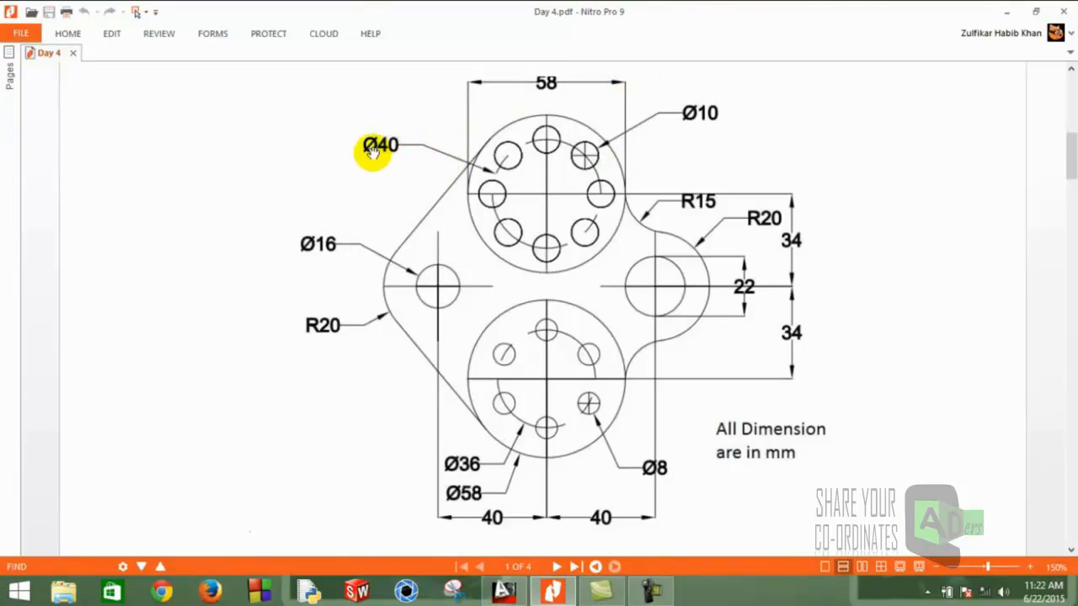
pyautogui.click(519, 594)
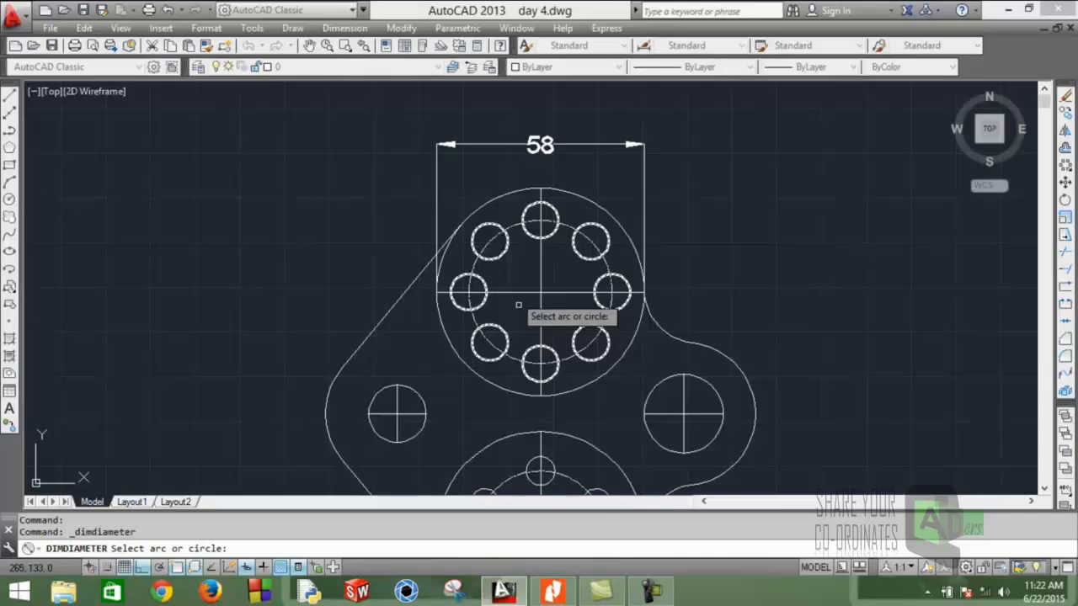
pyautogui.click(471, 264)
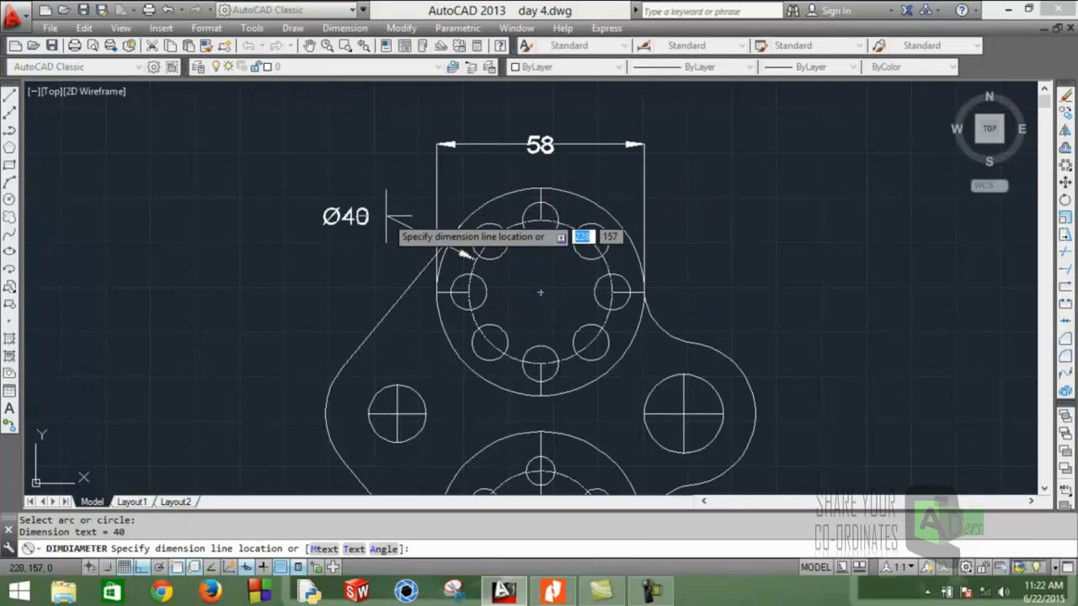
pyautogui.click(386, 217)
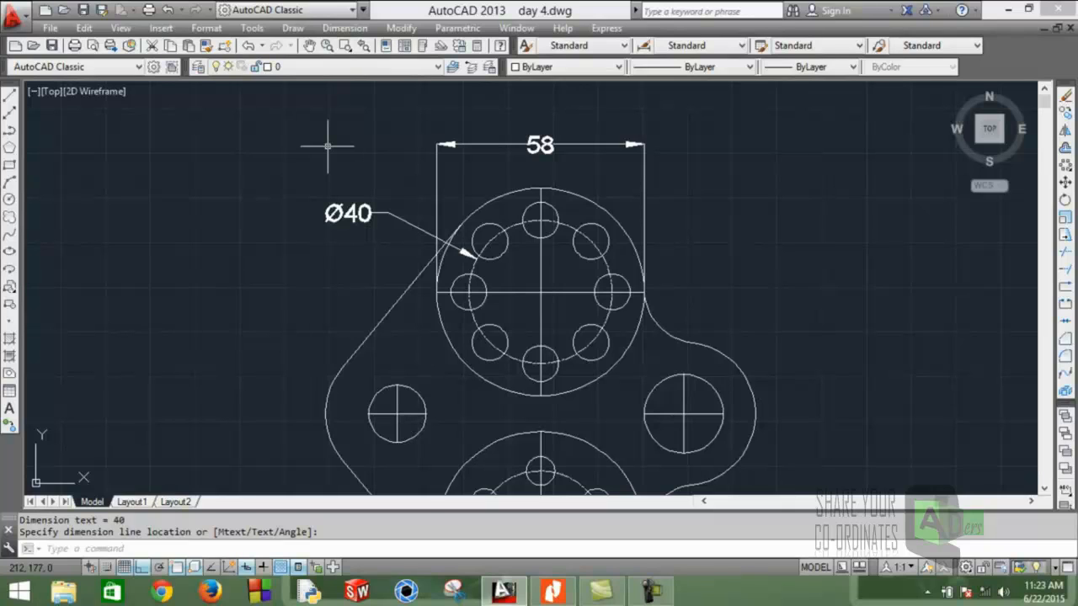
# - Add a diameter dimension to the upper-right small hole of the upper pattern, placed outside the outer circle to its upper right
pyautogui.press('Return')
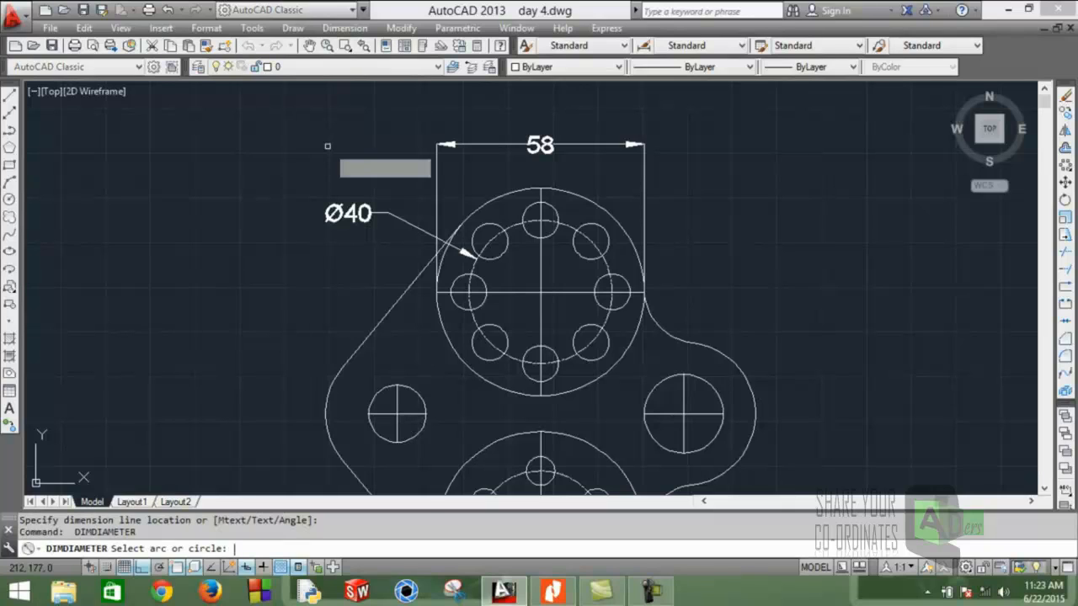
pyautogui.click(605, 245)
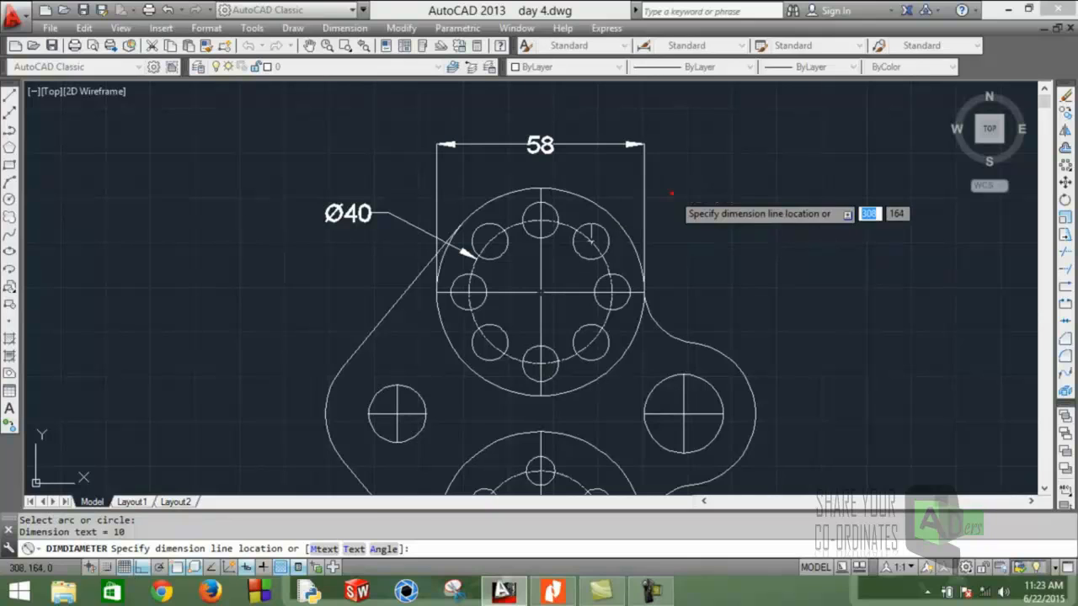
pyautogui.click(672, 194)
pyautogui.scroll(-1, 648, 286)
pyautogui.moveTo(640, 329); pyautogui.dragTo(644, 252, button='middle')
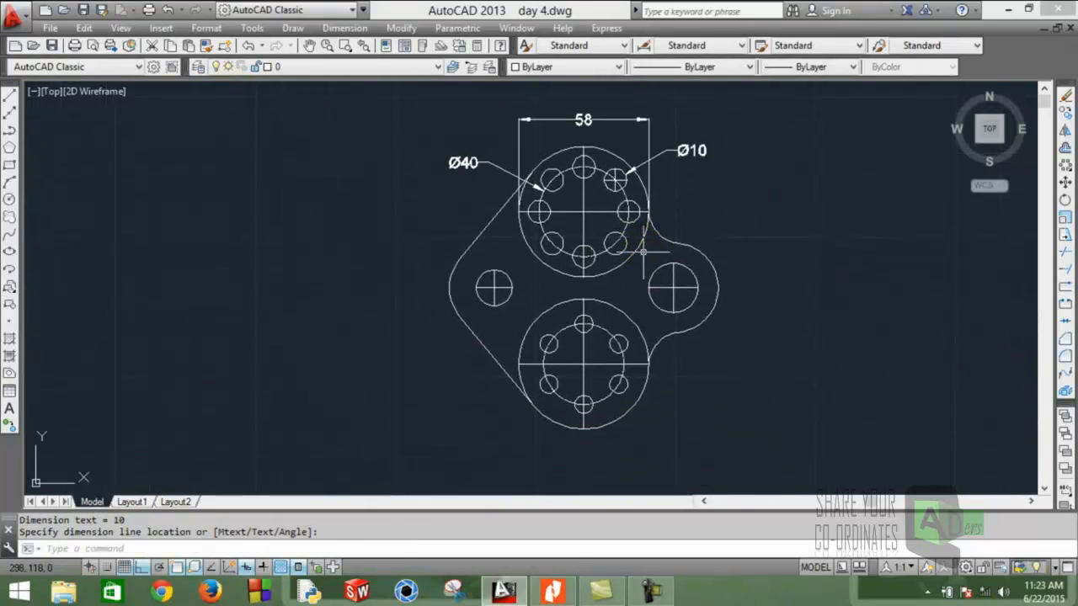
# - Check the reference in Nitro Pro and add an AutoCAD diameter dimension to the plate's left hole, placed outside the outline to its upper left
pyautogui.click(552, 591)
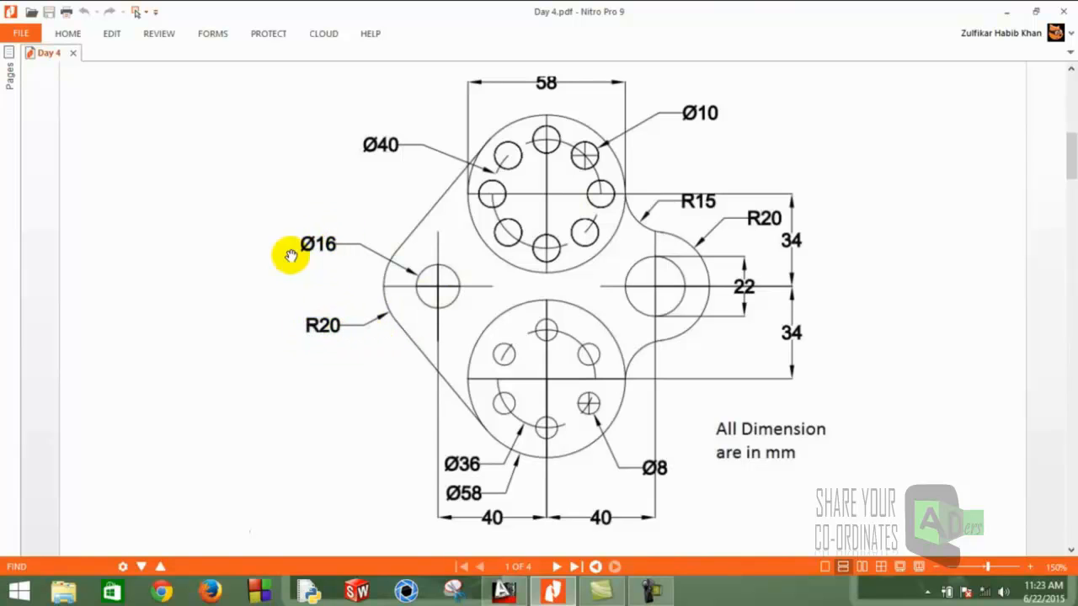
pyautogui.click(505, 593)
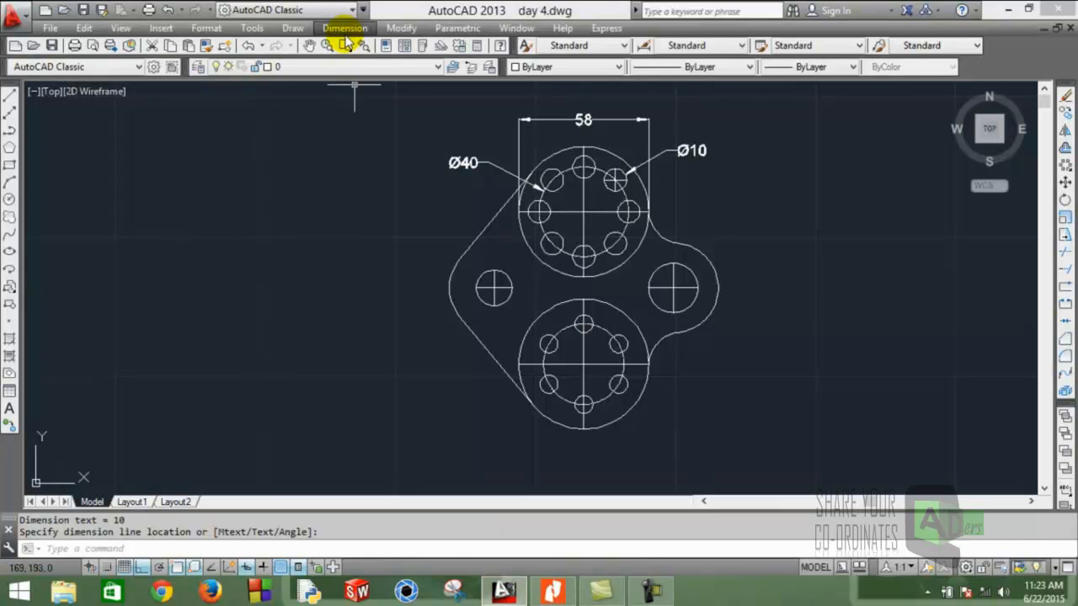
pyautogui.press('Return')
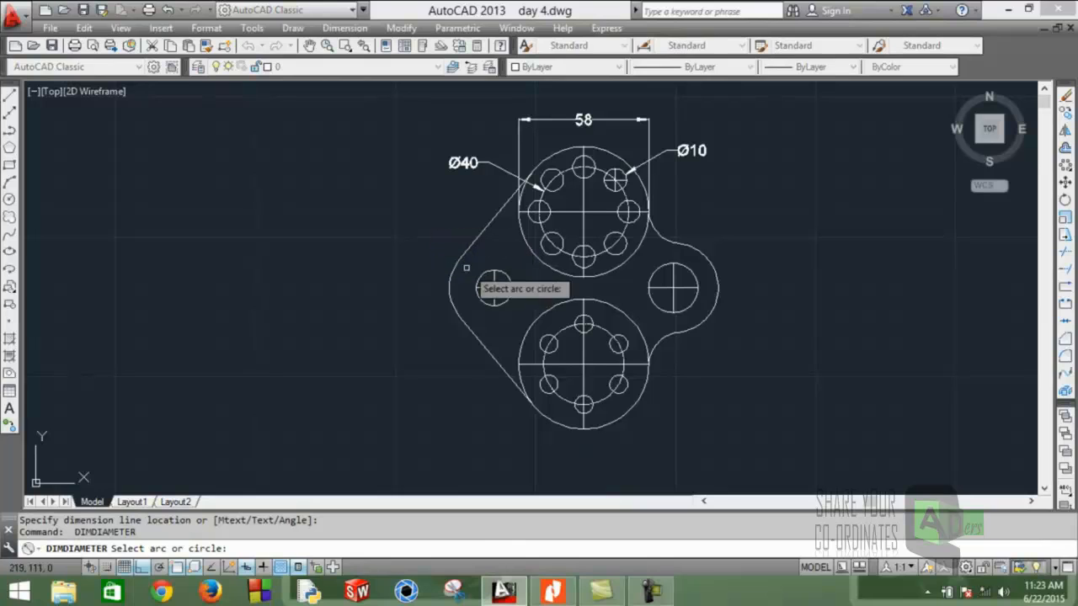
pyautogui.click(491, 288)
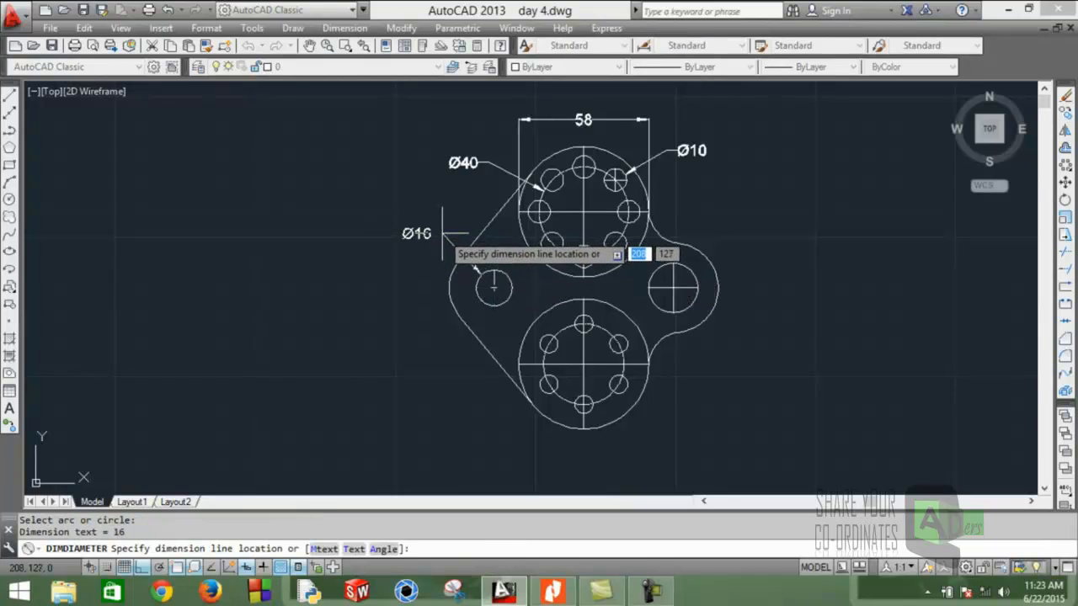
pyautogui.click(436, 235)
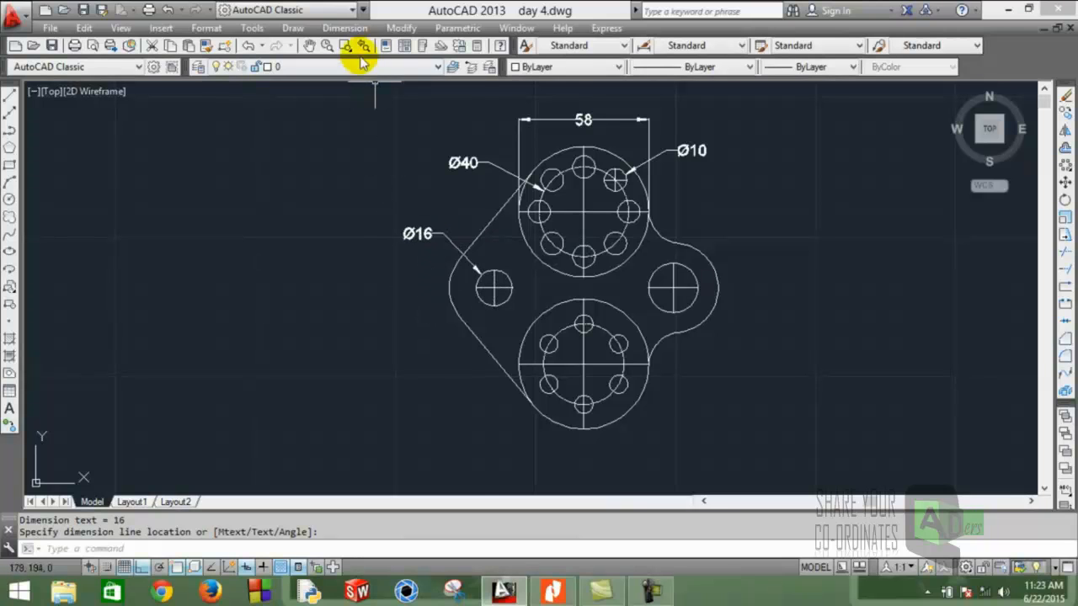
# - Try to add a radius dimension to the arc at the plate's left end and erase that dimension
pyautogui.click(346, 28)
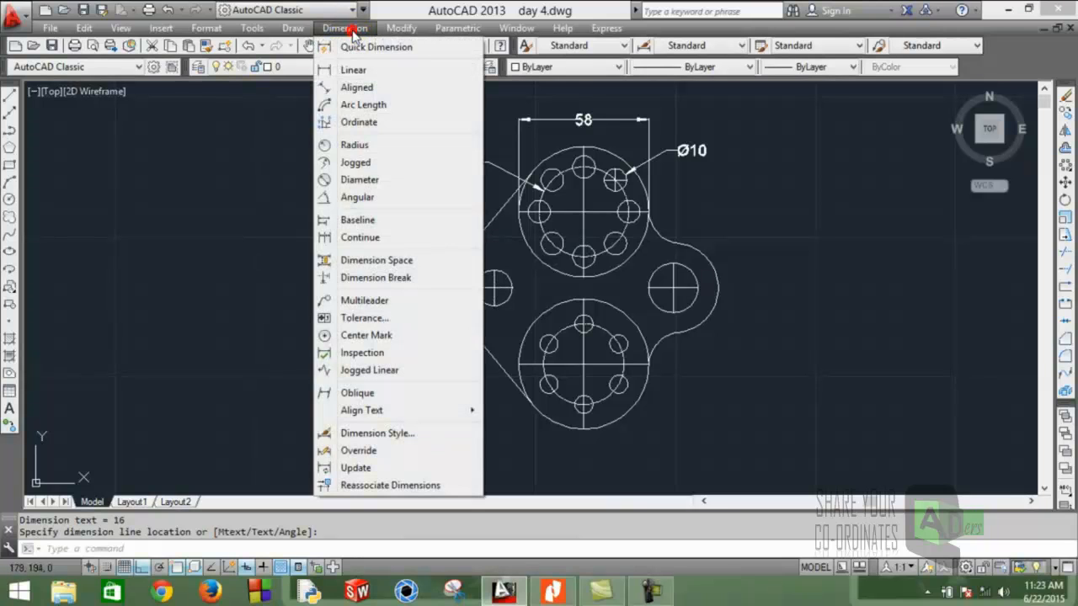
pyautogui.click(354, 149)
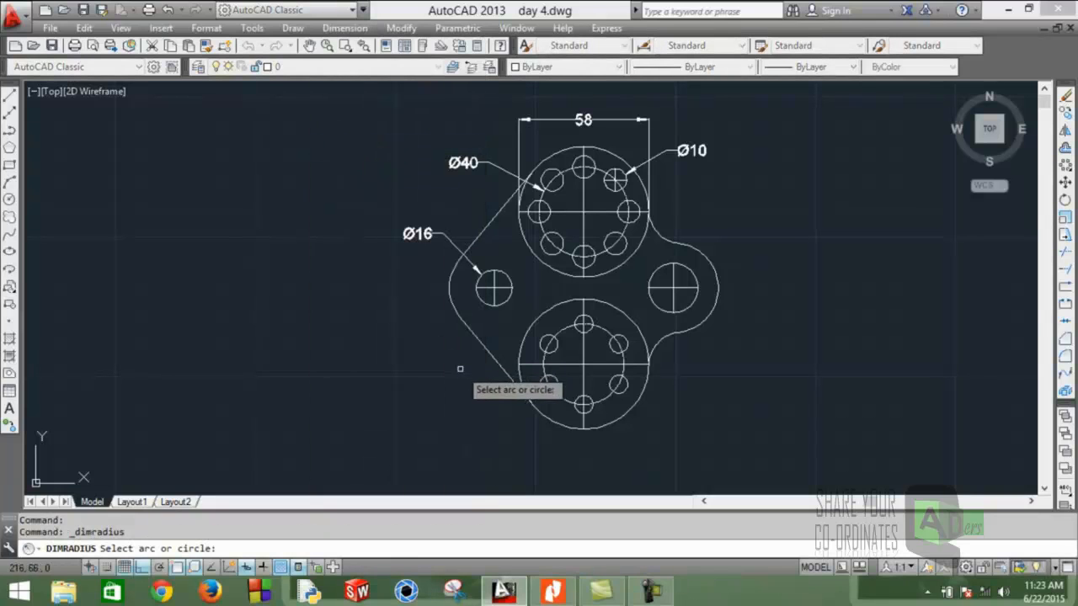
pyautogui.click(449, 293)
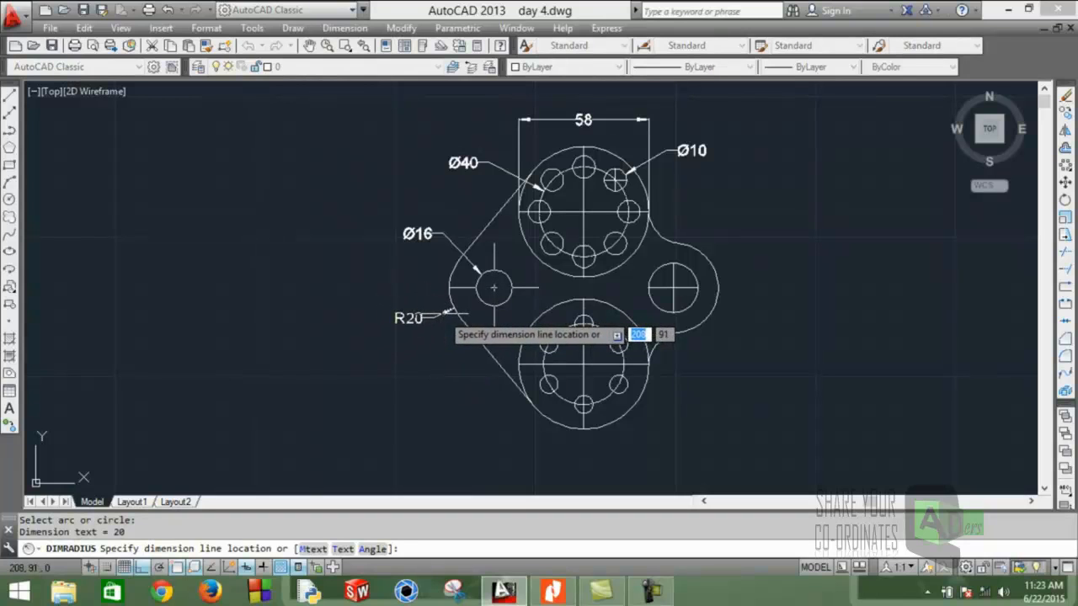
pyautogui.click(450, 313)
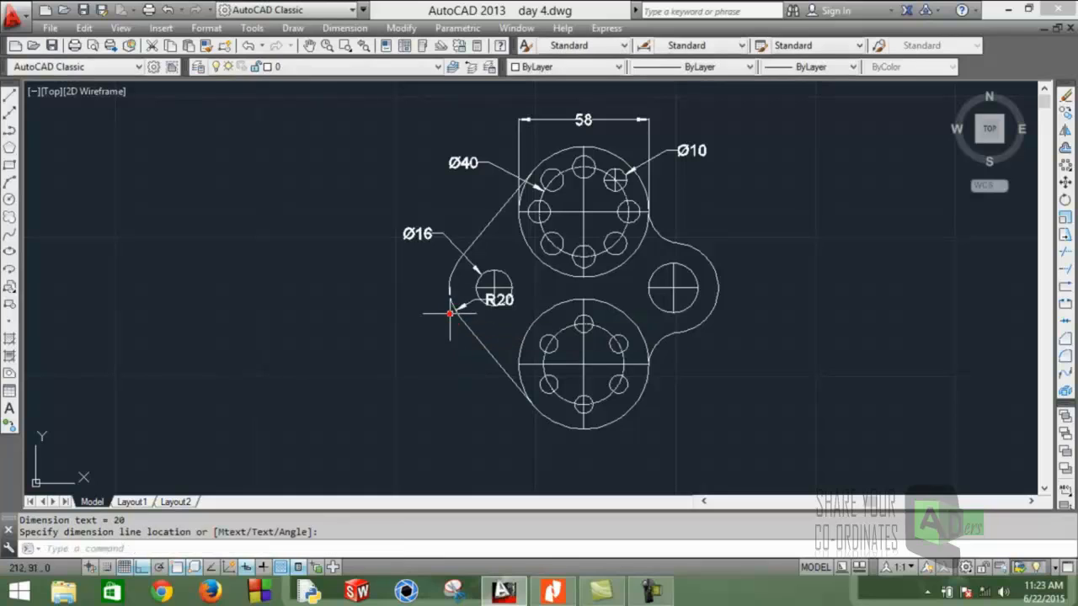
pyautogui.click(507, 297)
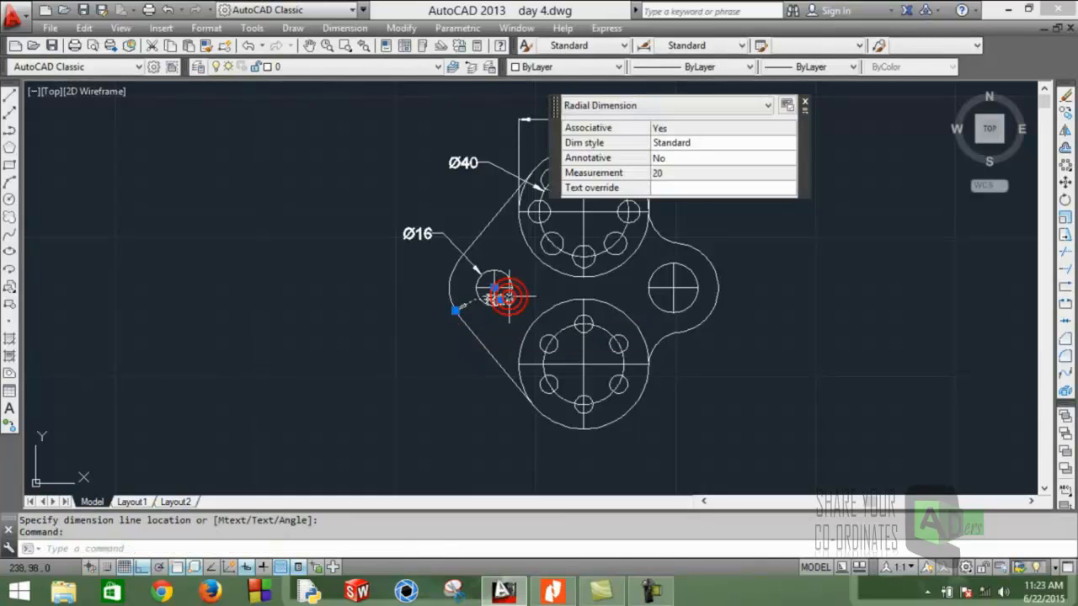
pyautogui.press('Delete')
# - Add a radius dimension to the arc at the plate's left end, with its text outside the outline to the lower left
pyautogui.click(345, 28)
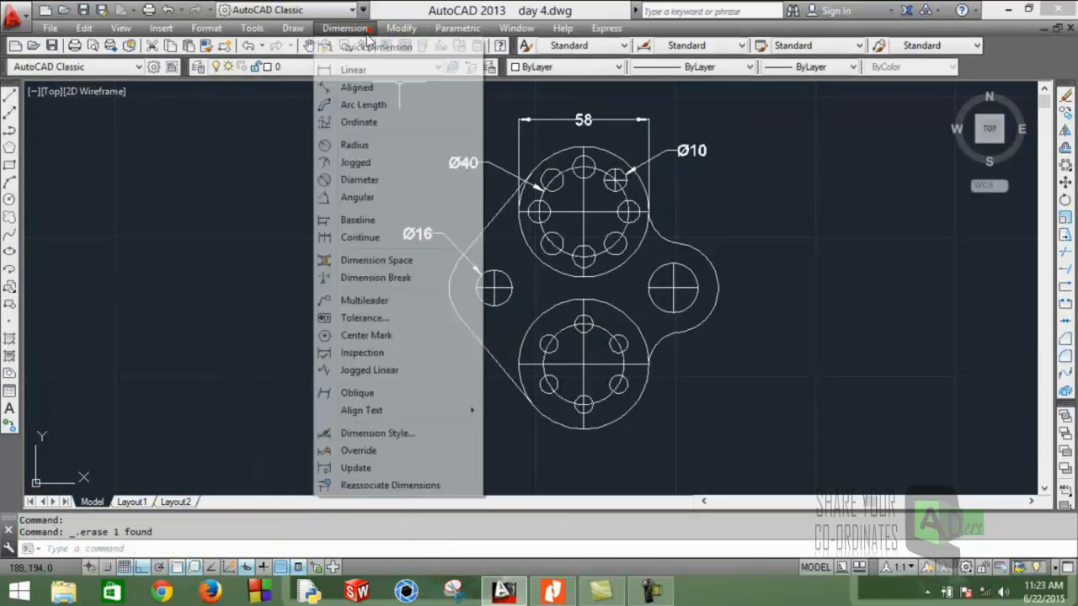
pyautogui.click(371, 144)
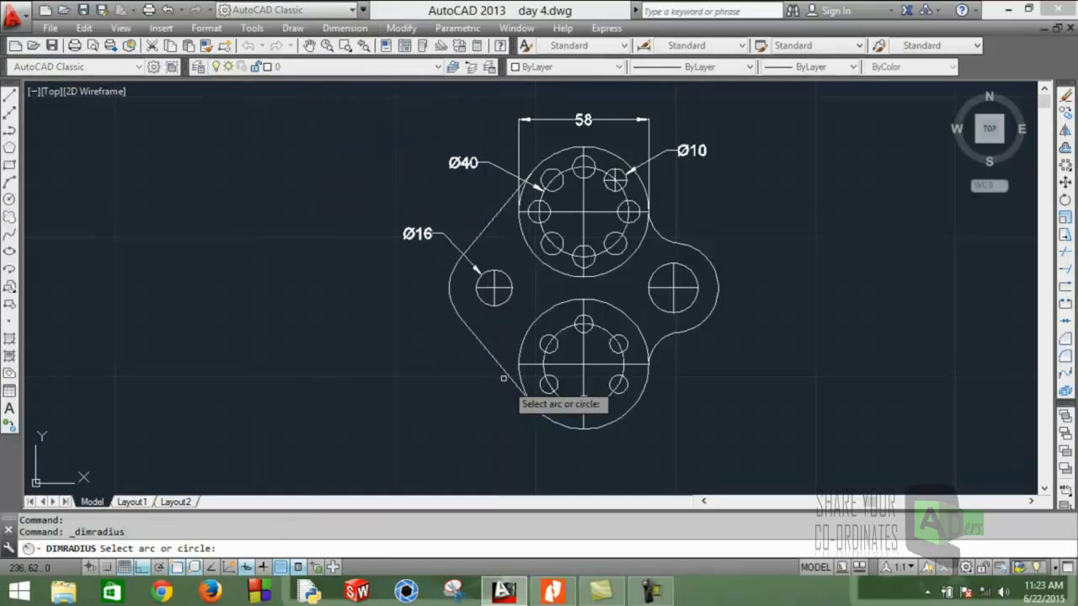
pyautogui.click(453, 300)
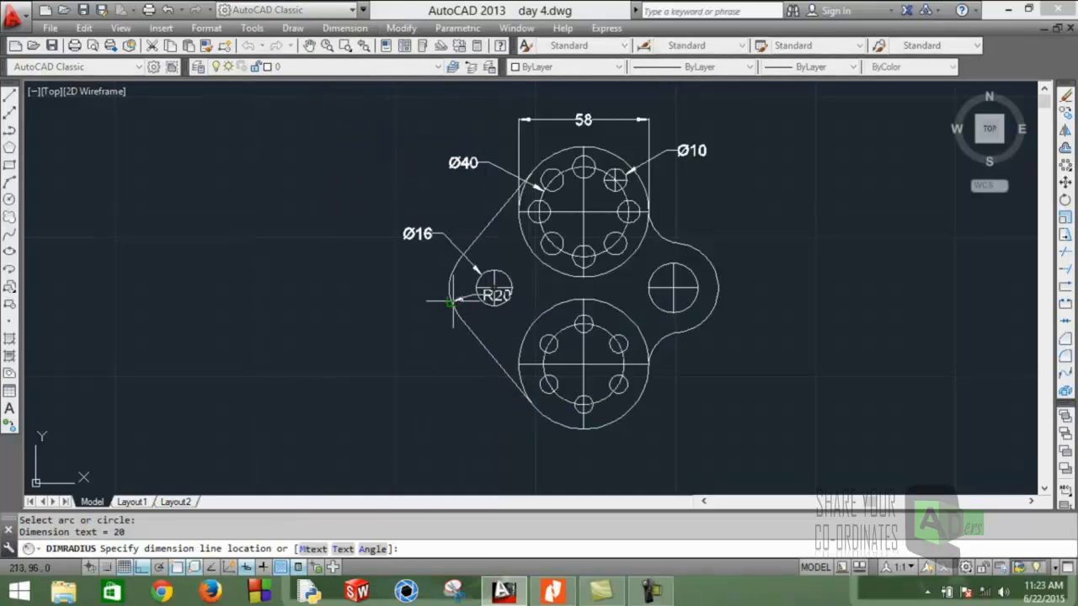
pyautogui.click(403, 334)
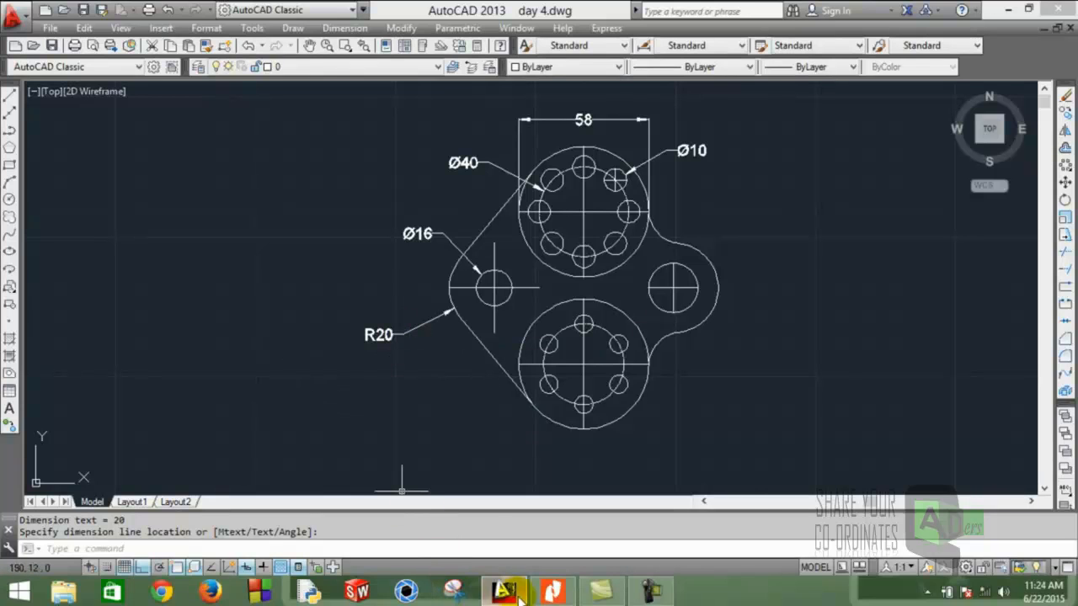
# - Check the reference in Nitro Pro and add an AutoCAD diameter dimension to the lower hole-pattern circle, placed outside the plate to its lower left
pyautogui.click(549, 593)
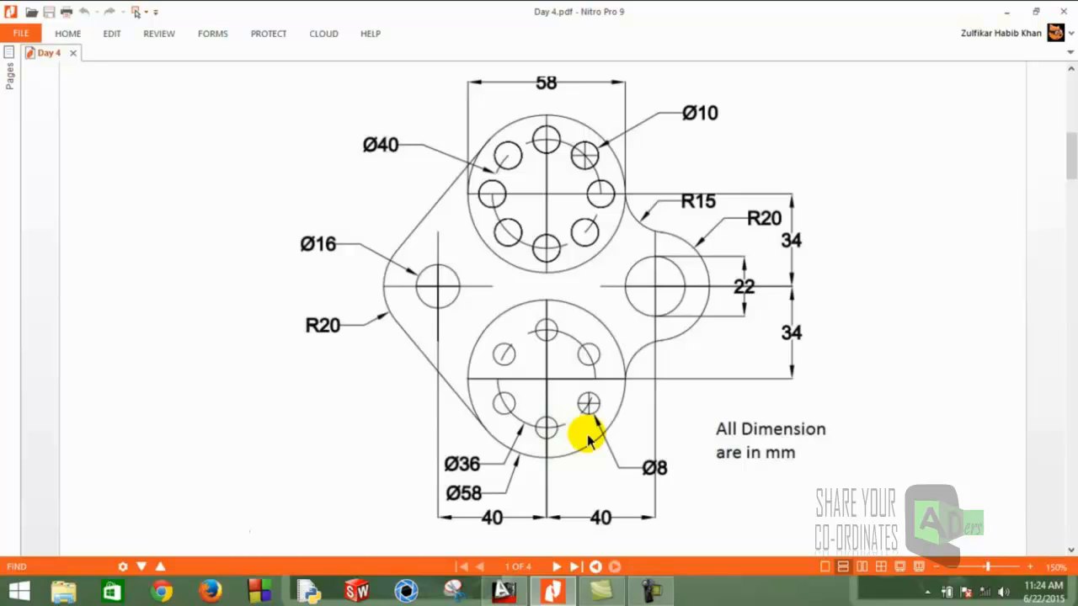
pyautogui.click(504, 592)
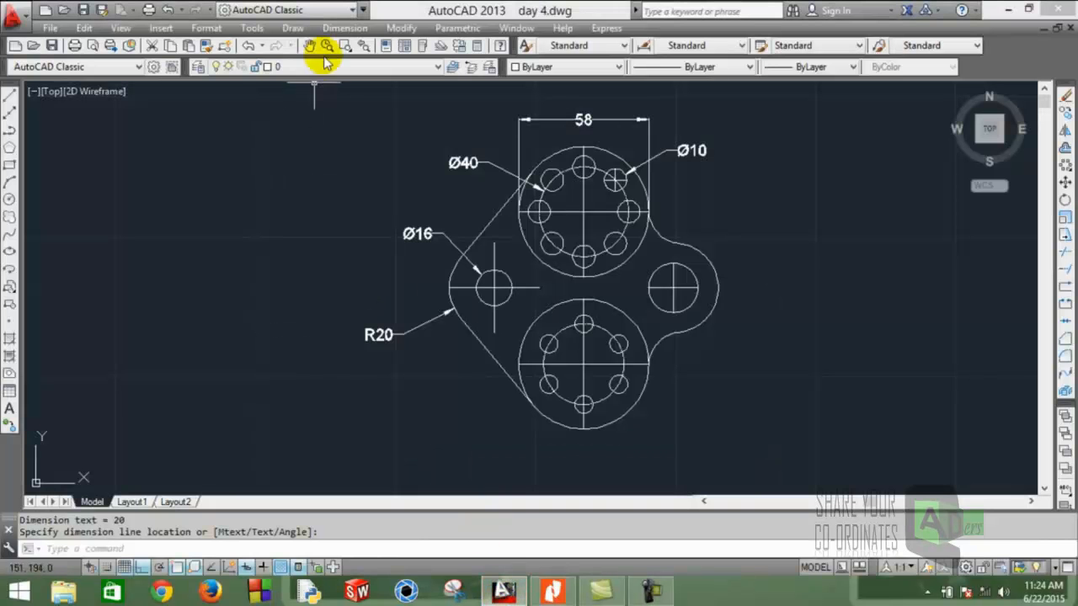
pyautogui.click(343, 29)
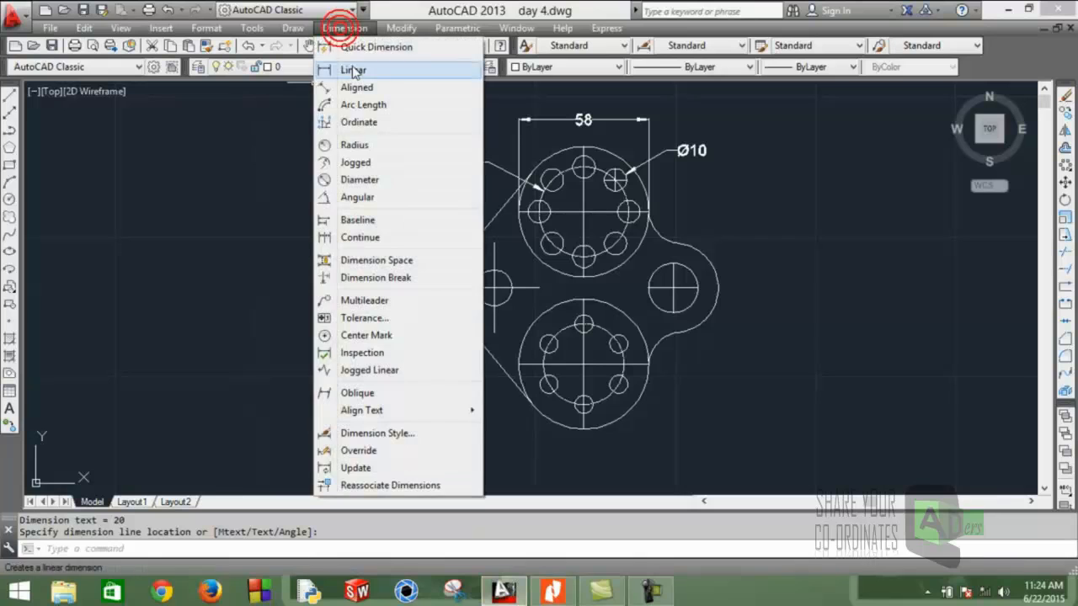
pyautogui.click(367, 182)
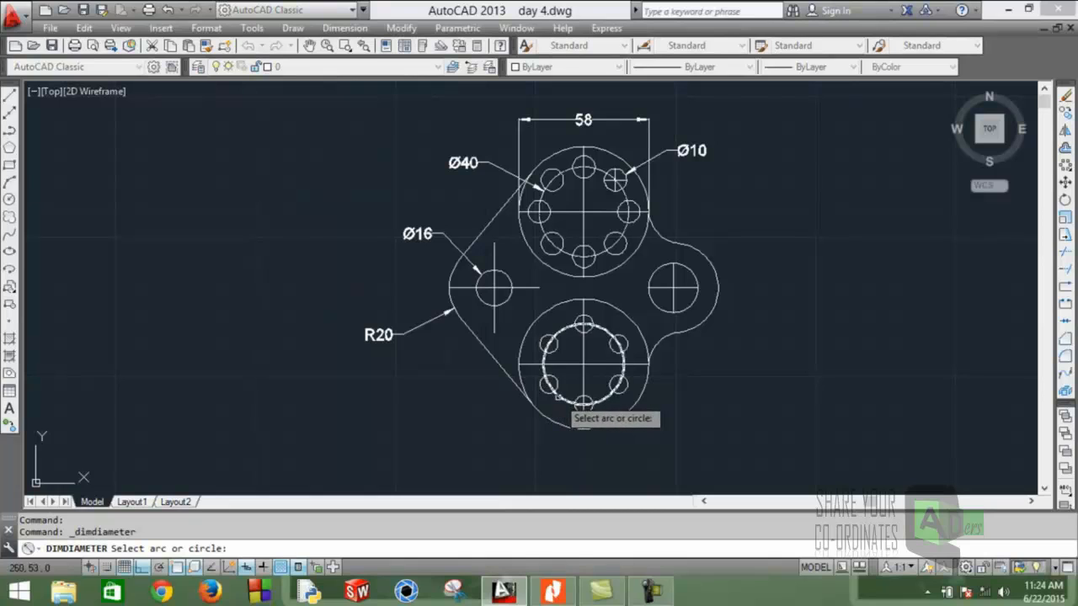
pyautogui.click(558, 396)
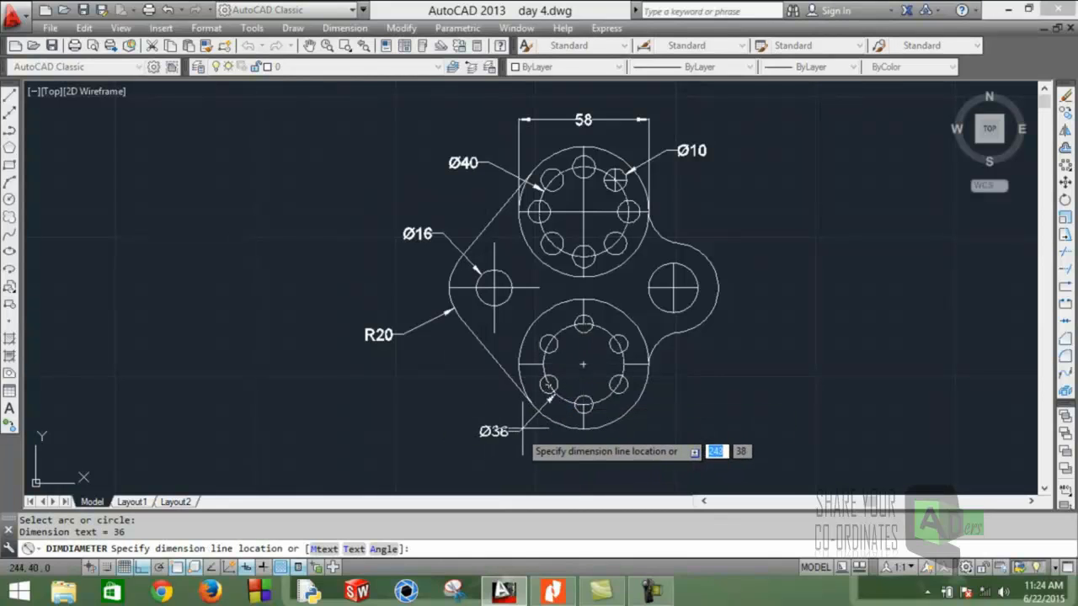
pyautogui.click(521, 428)
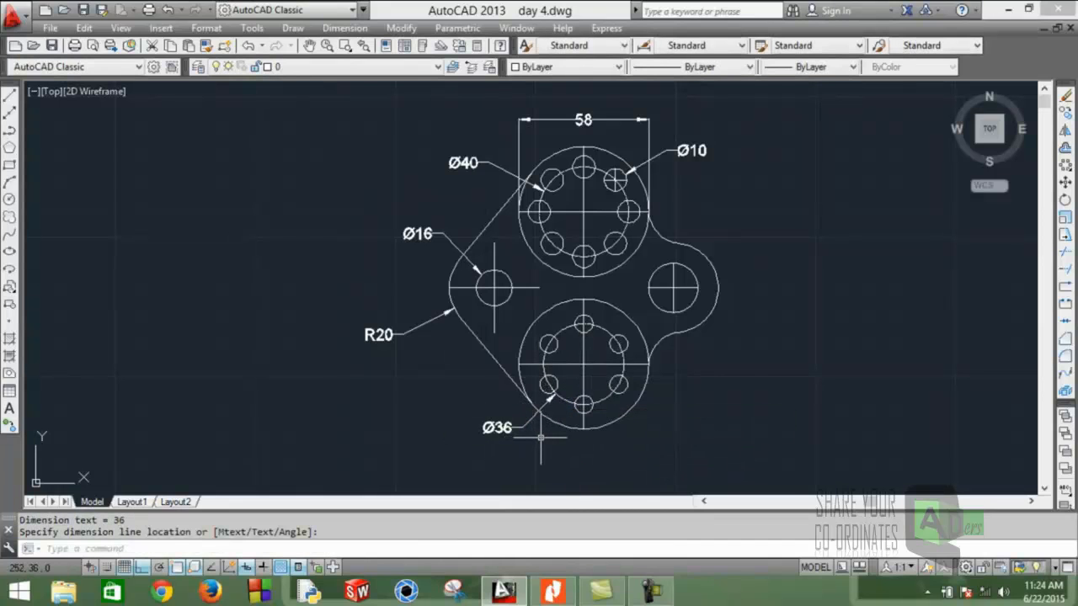
# - Add a diameter dimension to the lower outer circle, placed directly below the hole-pattern circle's dimension text
pyautogui.press('Return')
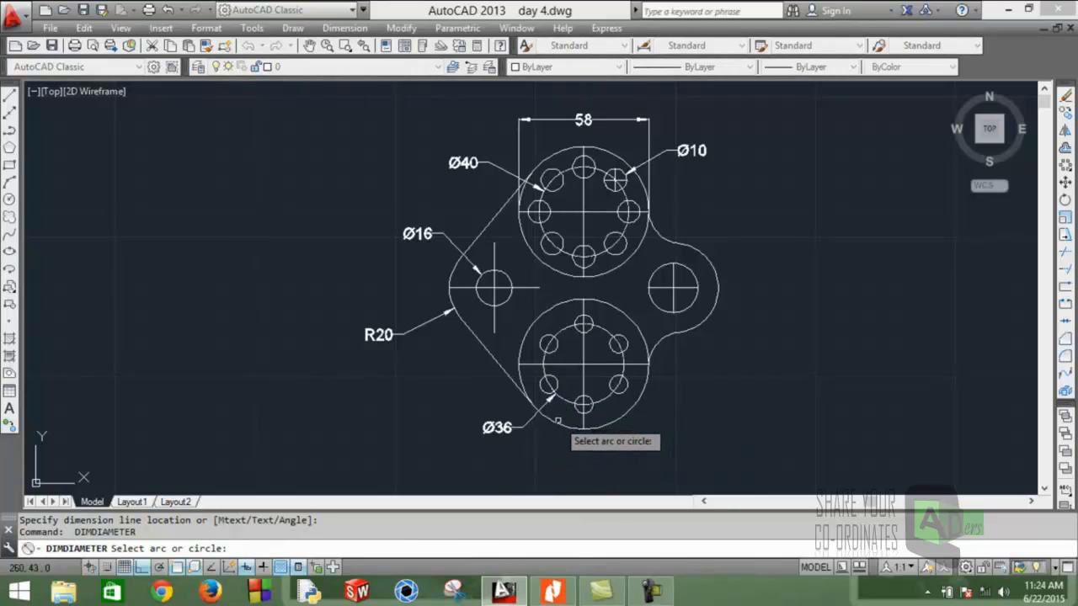
pyautogui.click(557, 420)
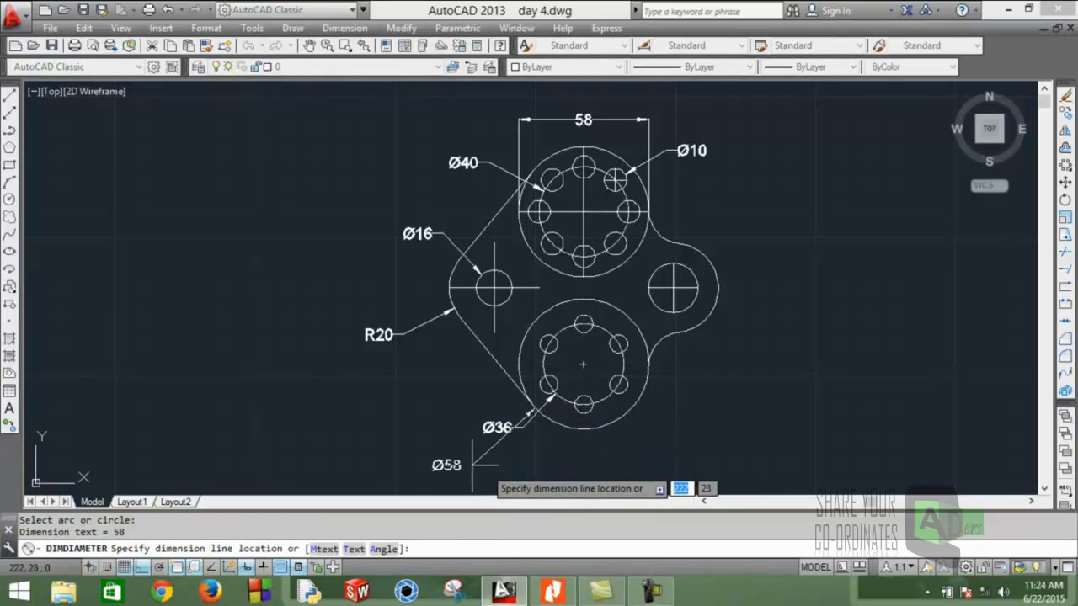
pyautogui.click(523, 455)
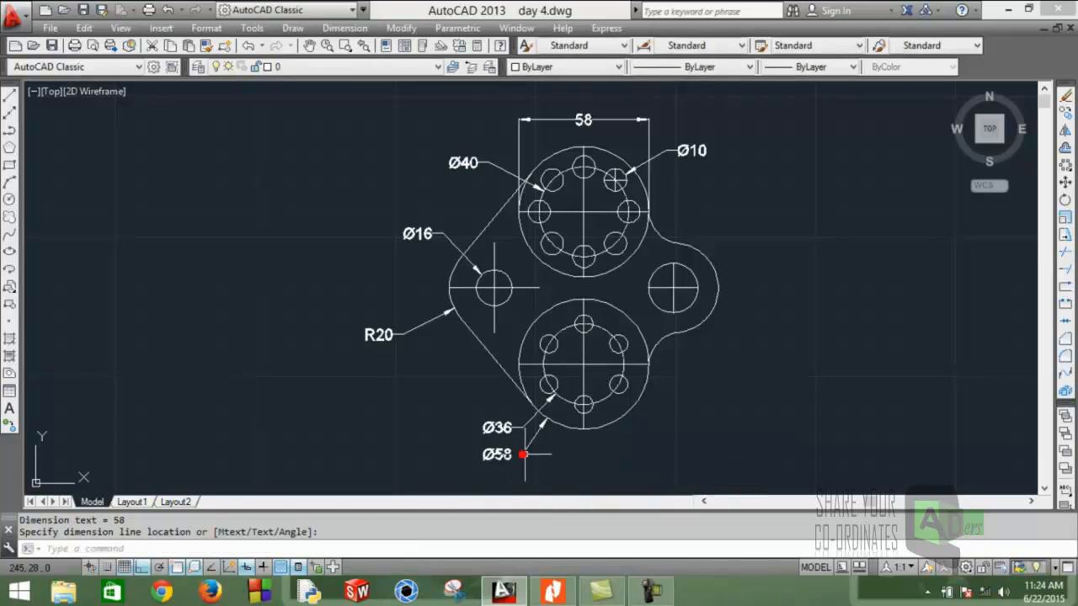
pyautogui.press('Return')
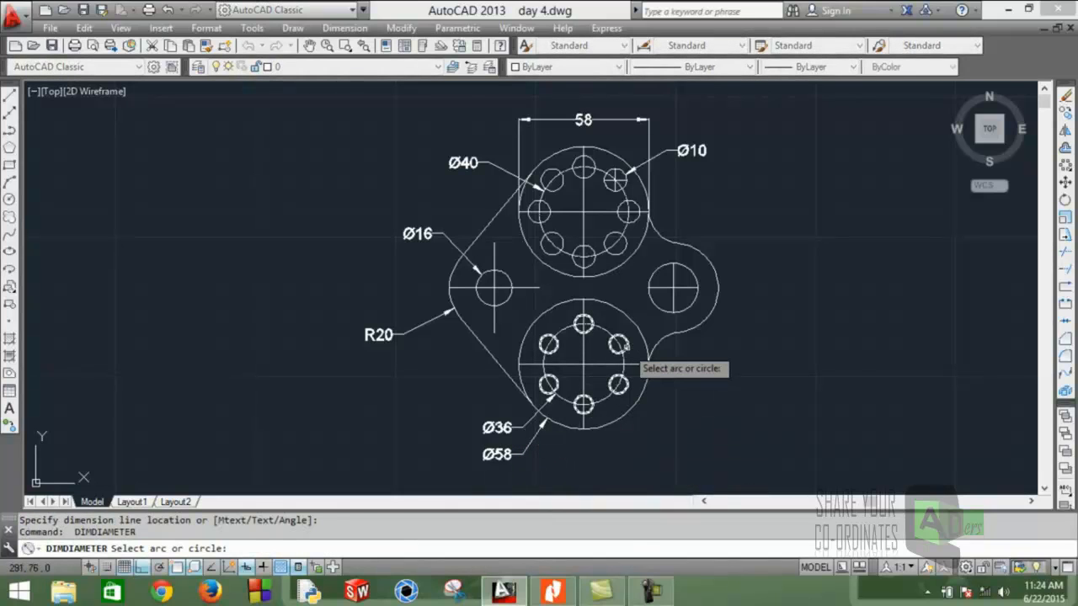
pyautogui.click(623, 347)
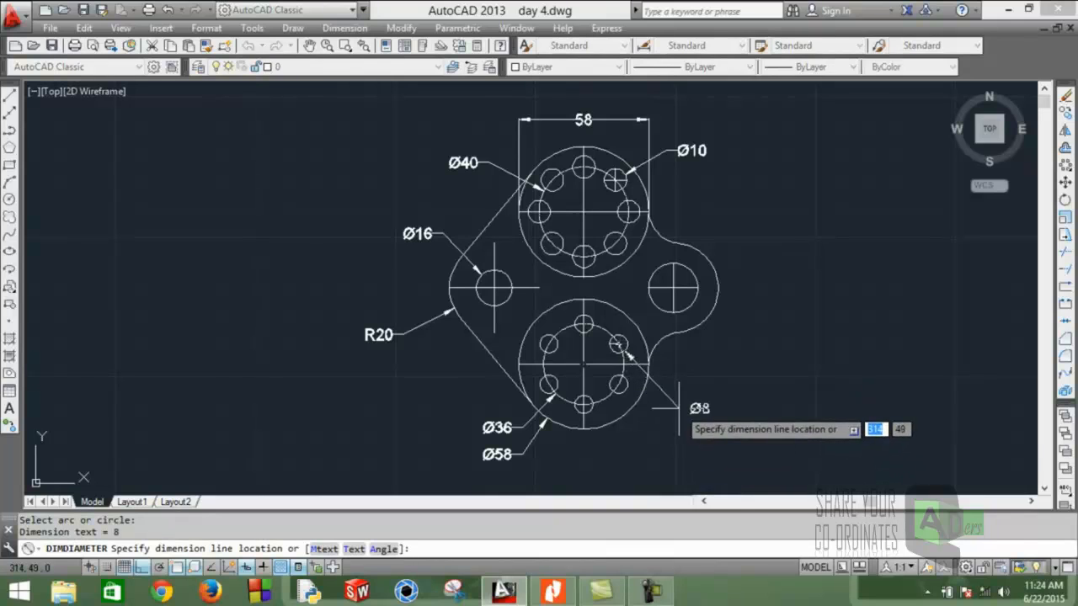
pyautogui.press('Escape')
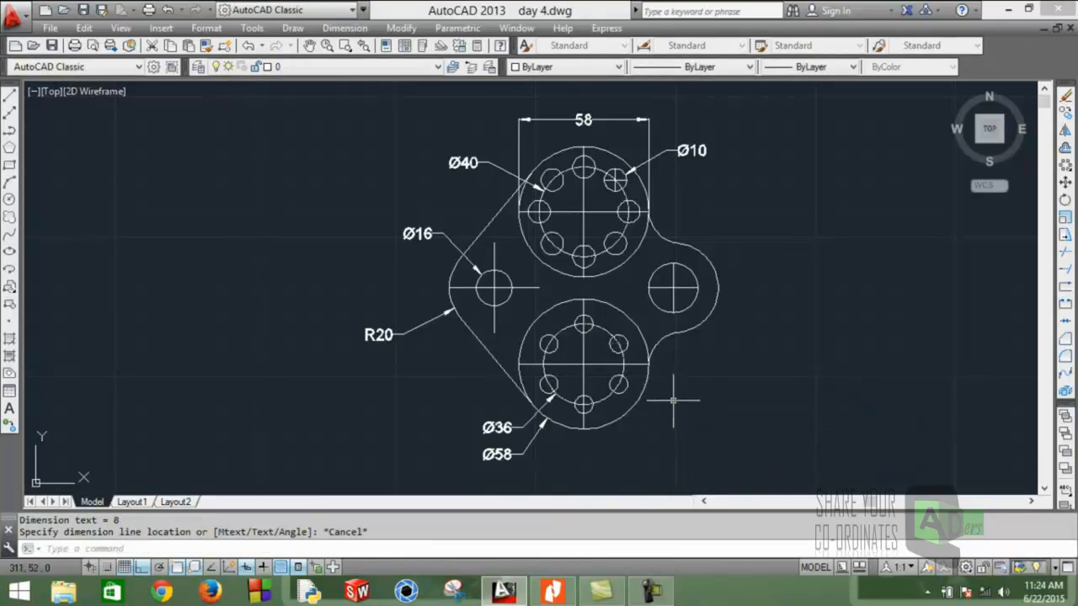
# - Add a diameter dimension to the lower-right small hole of the lower pattern, placed outside the plate, and check the reference in Nitro Pro
pyautogui.press('Return')
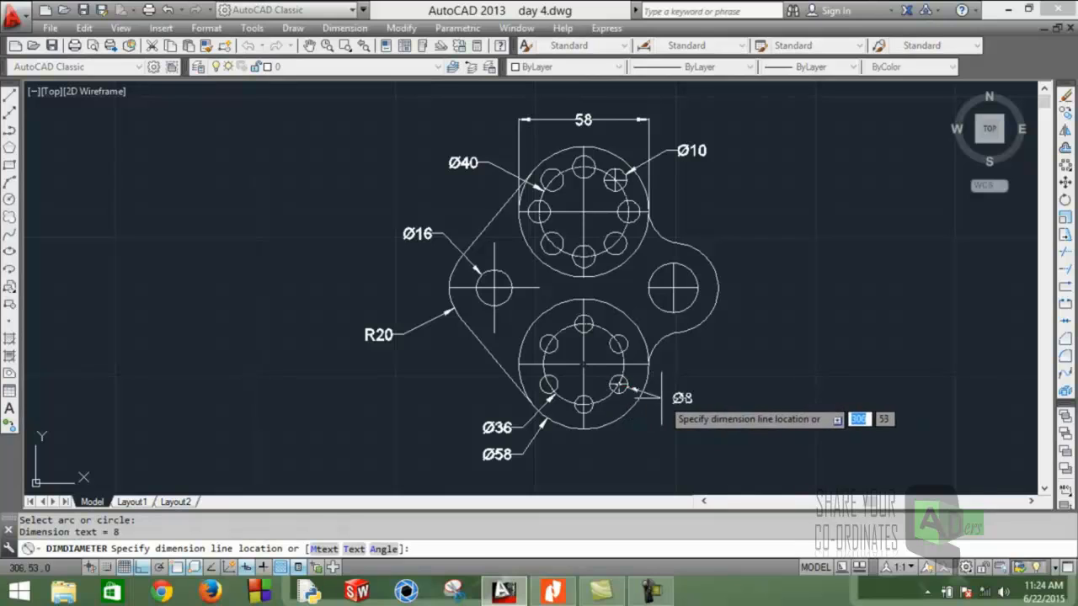
pyautogui.click(657, 412)
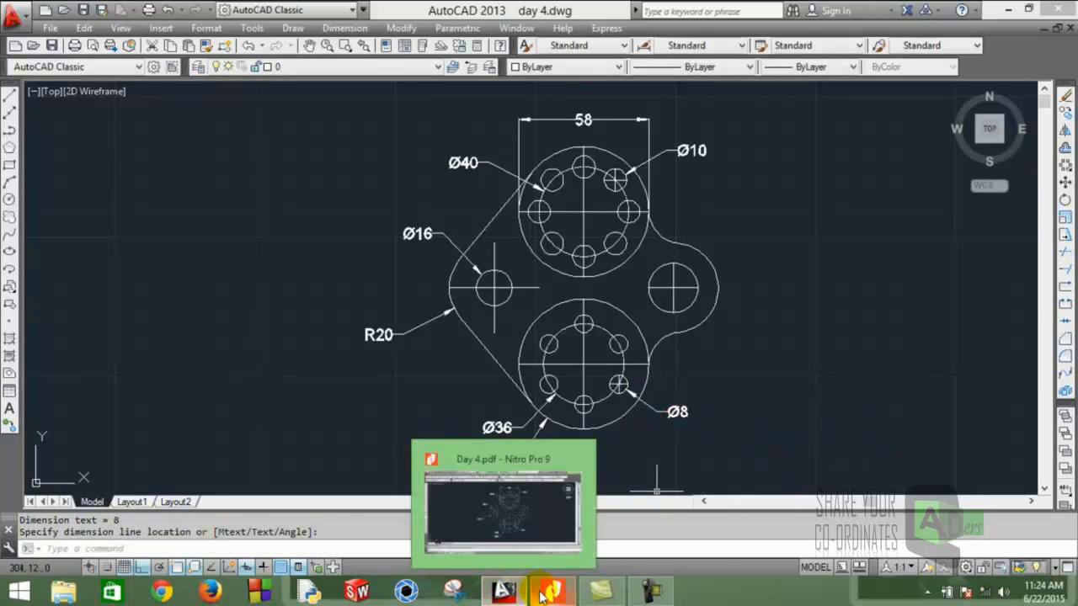
pyautogui.click(551, 589)
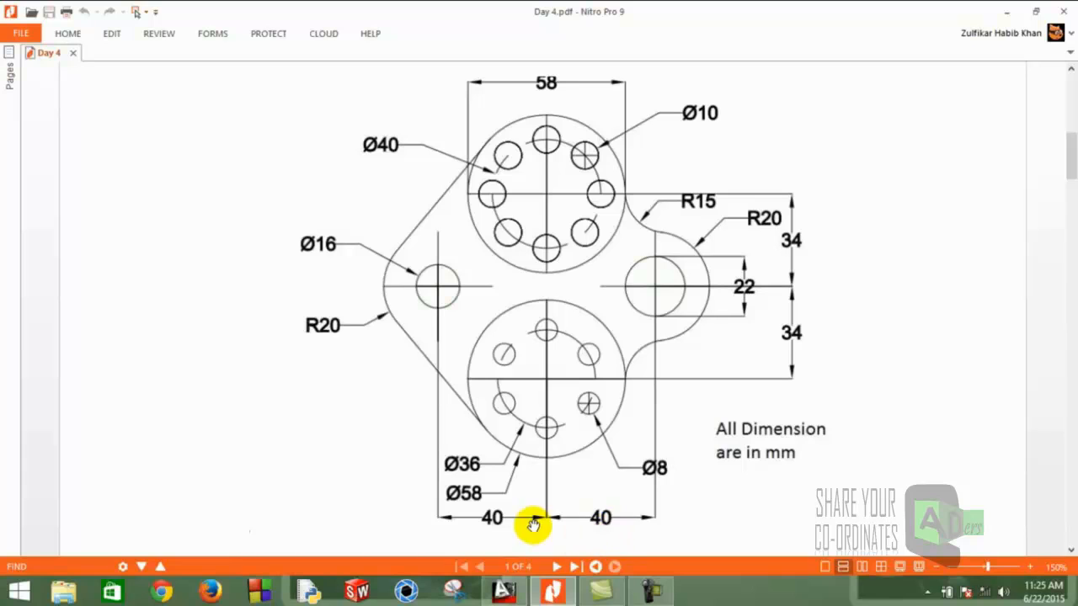
pyautogui.click(520, 596)
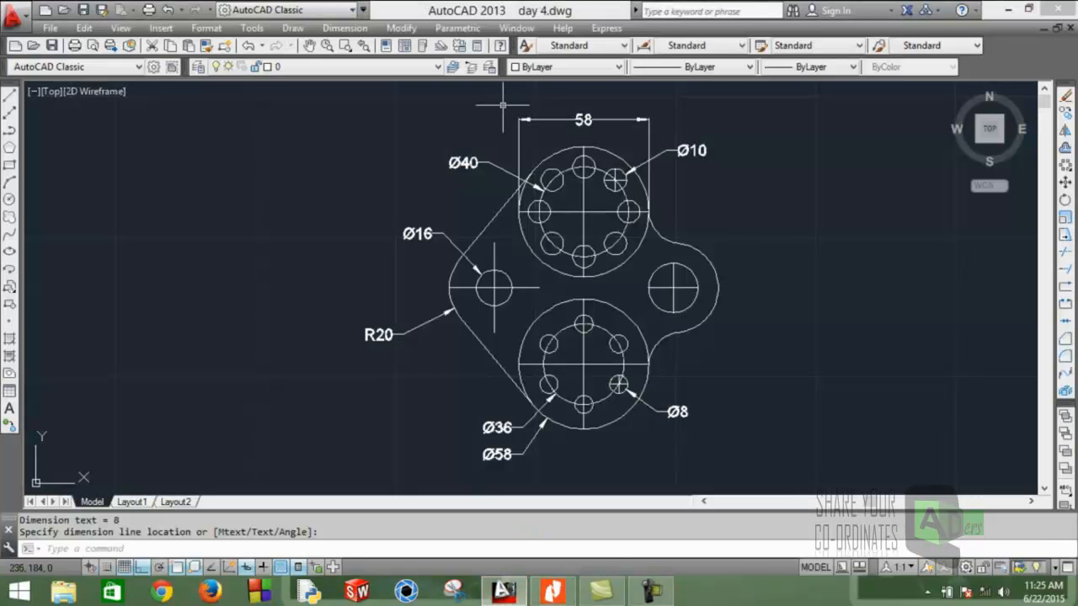
# - In AutoCAD, add a horizontal linear dimension from the plate's left hole centre to the lower circle's centre, placed below the plate
pyautogui.click(347, 27)
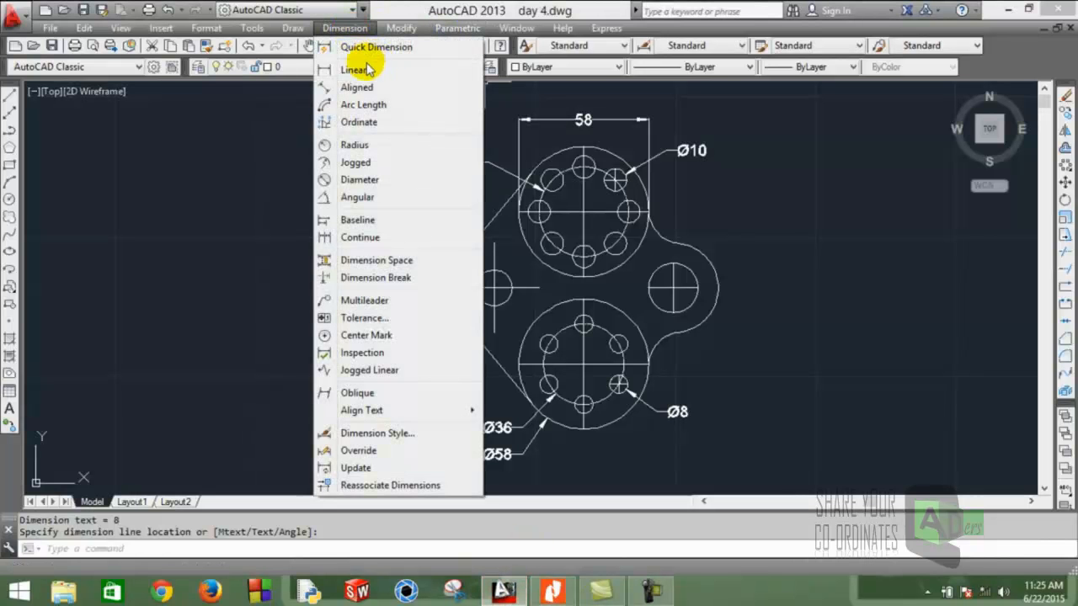
pyautogui.click(354, 70)
pyautogui.scroll(5, 434, 286)
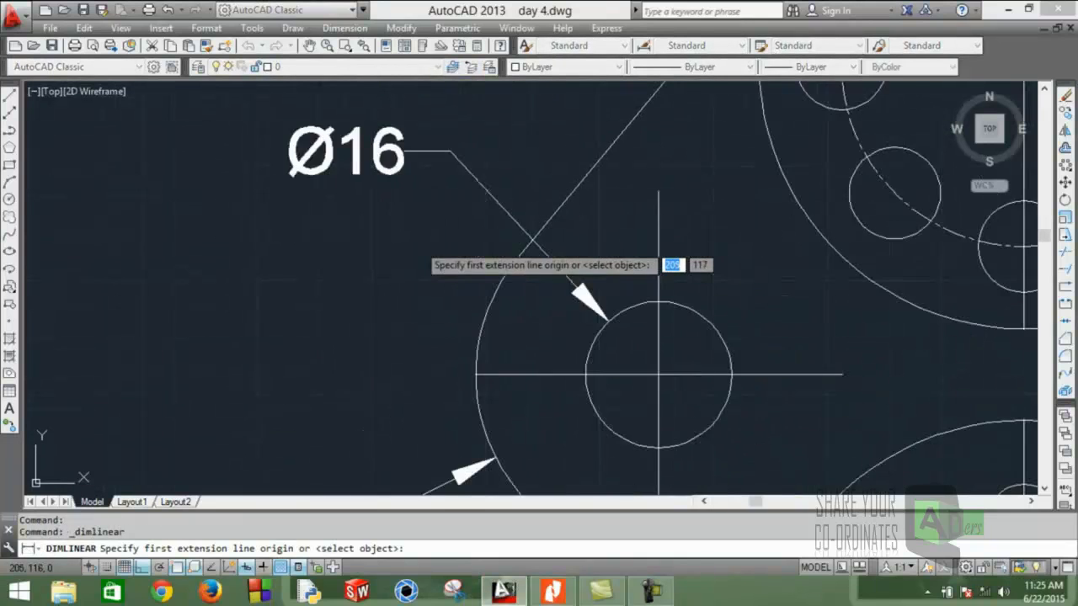
pyautogui.scroll(8, 418, 250)
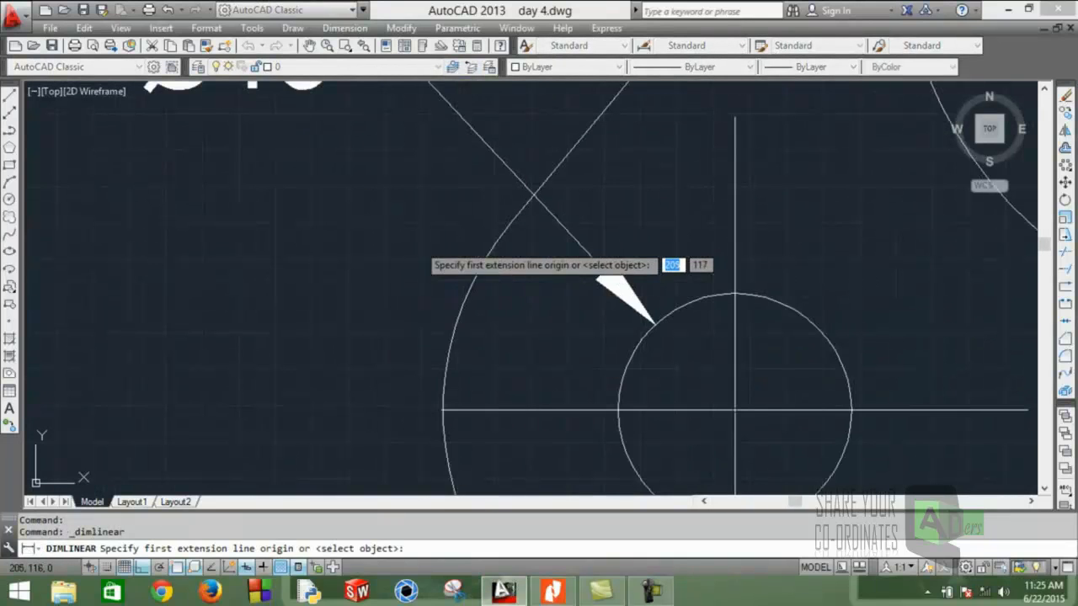
pyautogui.click(763, 320)
pyautogui.scroll(-10, 766, 317)
pyautogui.scroll(6, 796, 365)
pyautogui.scroll(6, 738, 379)
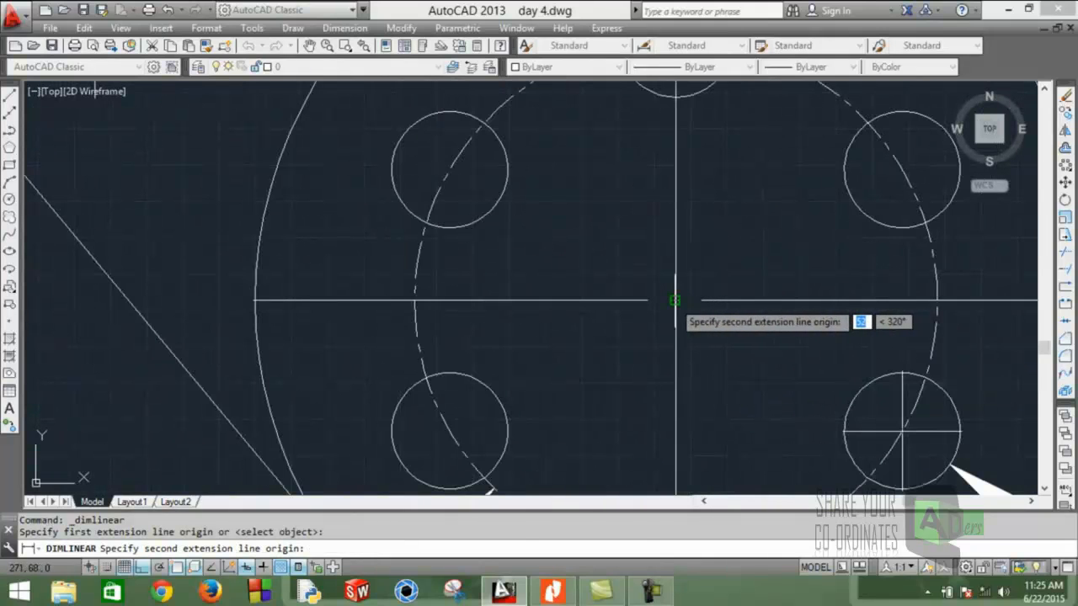
pyautogui.scroll(5, 674, 300)
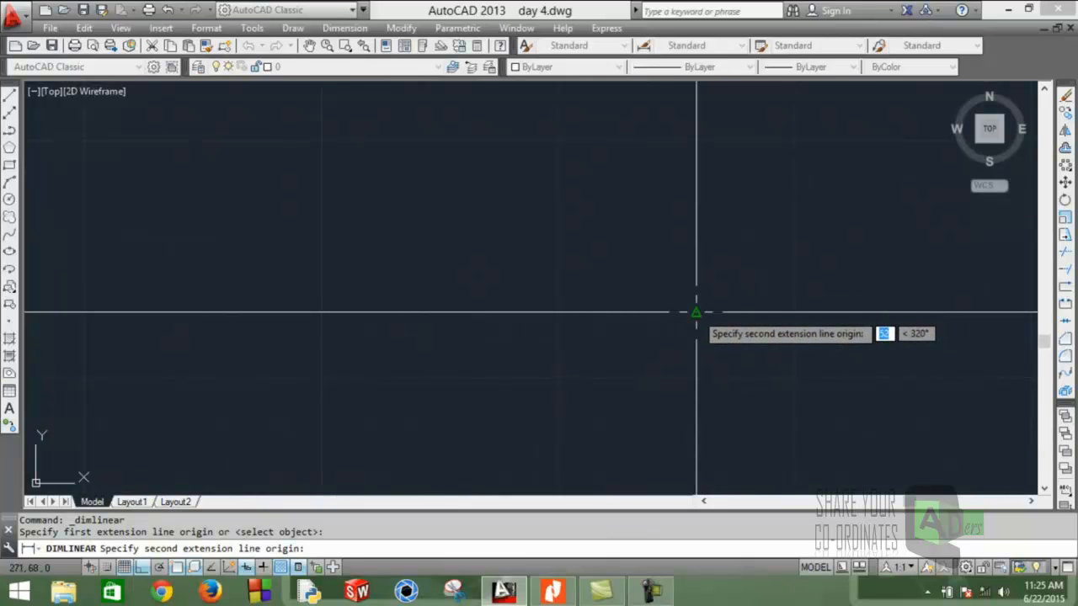
pyautogui.click(696, 313)
pyautogui.scroll(-10, 695, 312)
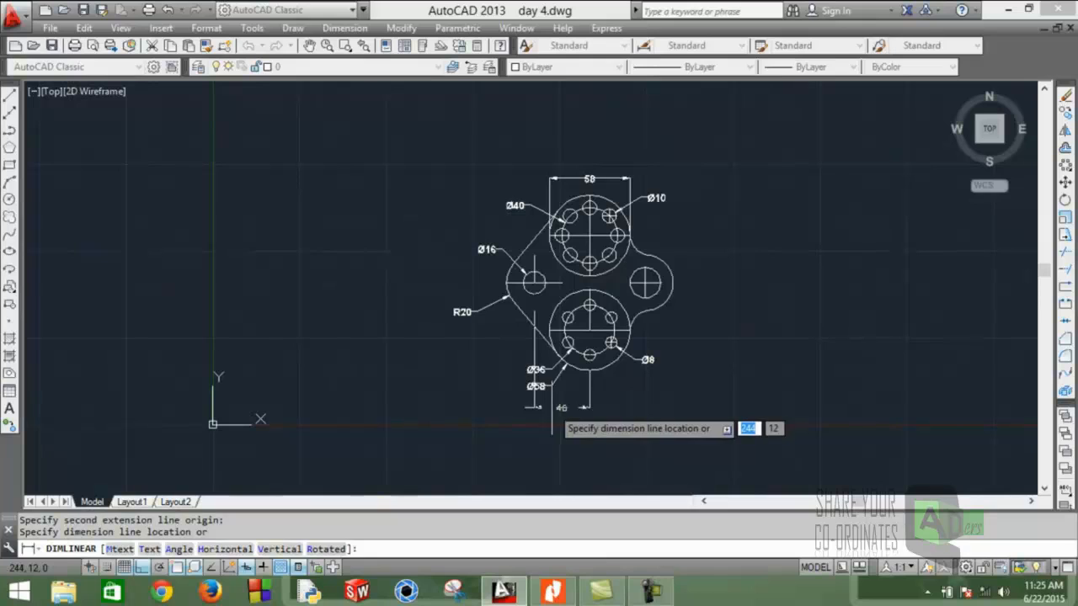
pyautogui.click(551, 408)
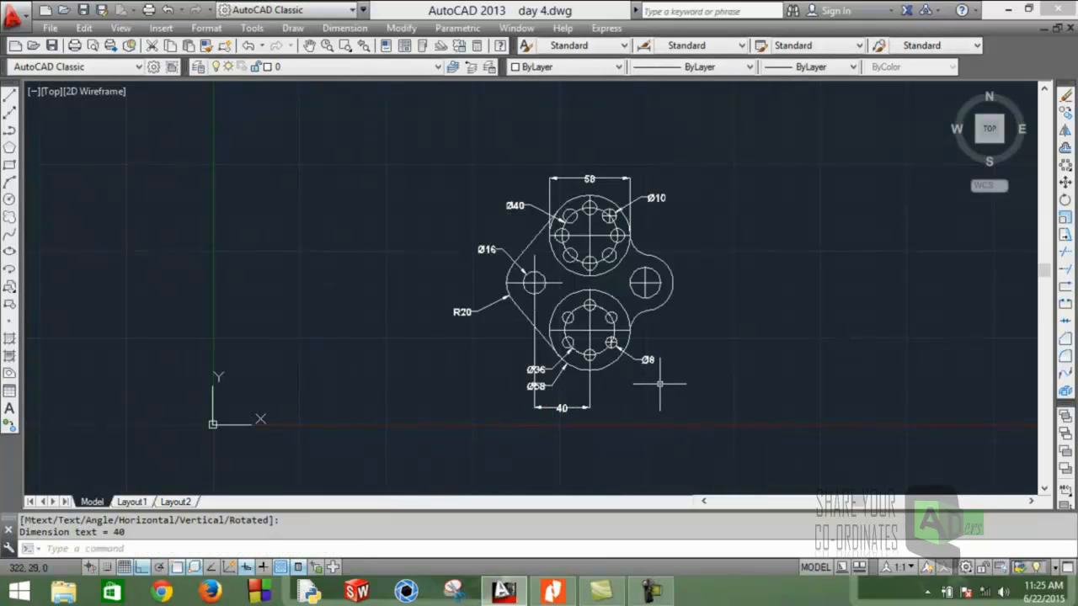
# - Add a horizontal linear dimension from the lower circle's centre to the right hole's centre, in line with the existing centre-distance dimension below the plate
pyautogui.scroll(2, 640, 367)
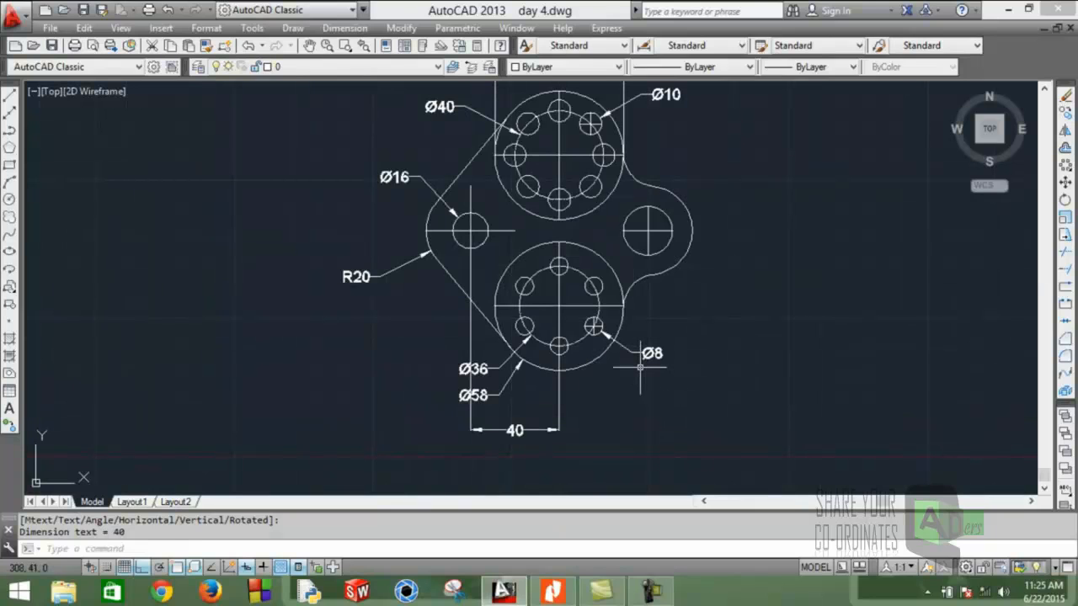
pyautogui.press('Return')
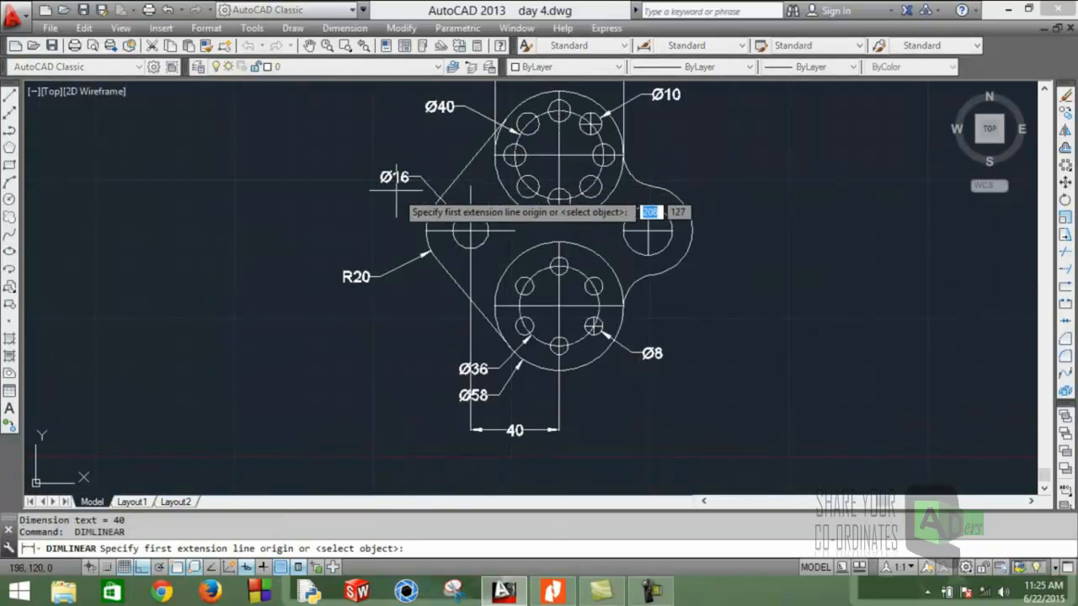
pyautogui.scroll(5, 573, 156)
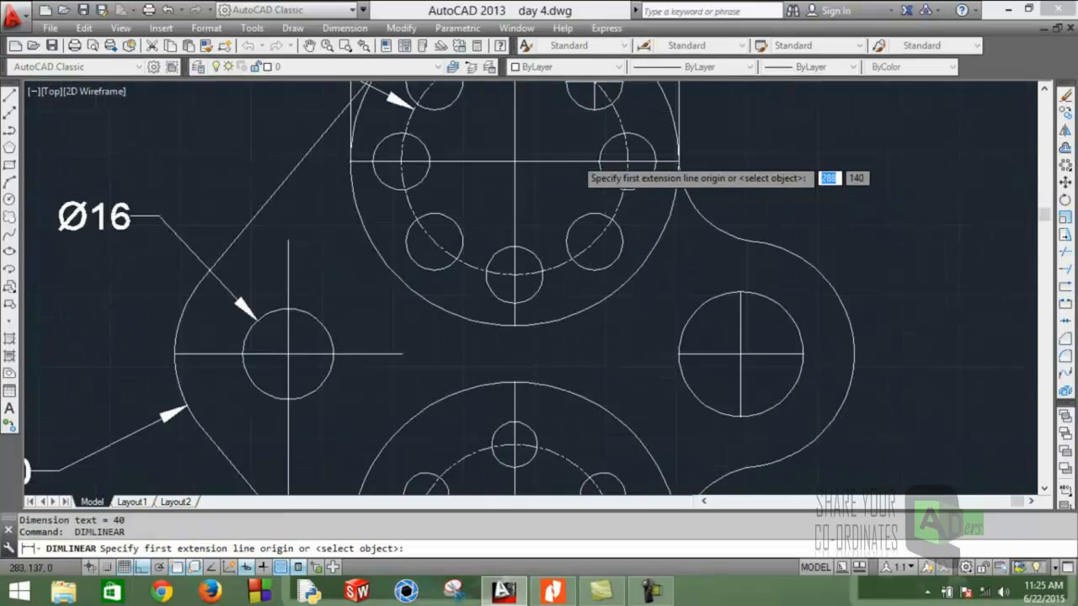
pyautogui.scroll(-7, 530, 169)
pyautogui.scroll(4, 527, 295)
pyautogui.moveTo(450, 147)
pyautogui.mouseDown(button='middle')
pyautogui.moveTo(501, 216)
pyautogui.moveTo(482, 287)
pyautogui.mouseUp(button='middle')
pyautogui.scroll(6, 480, 276)
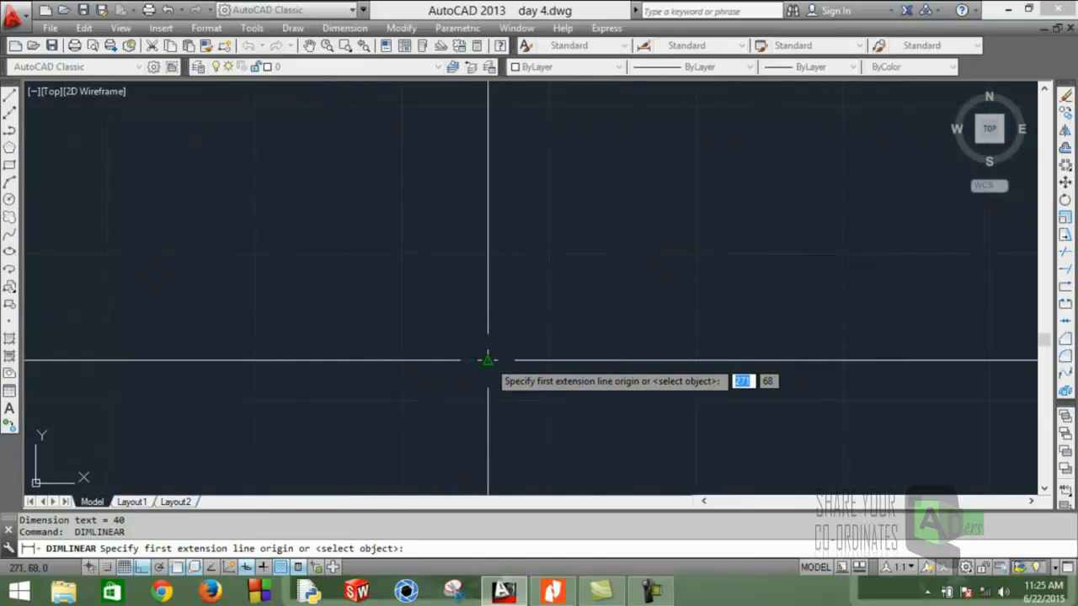
pyautogui.click(488, 360)
pyautogui.scroll(-6, 488, 360)
pyautogui.scroll(4, 758, 253)
pyautogui.scroll(2, 789, 229)
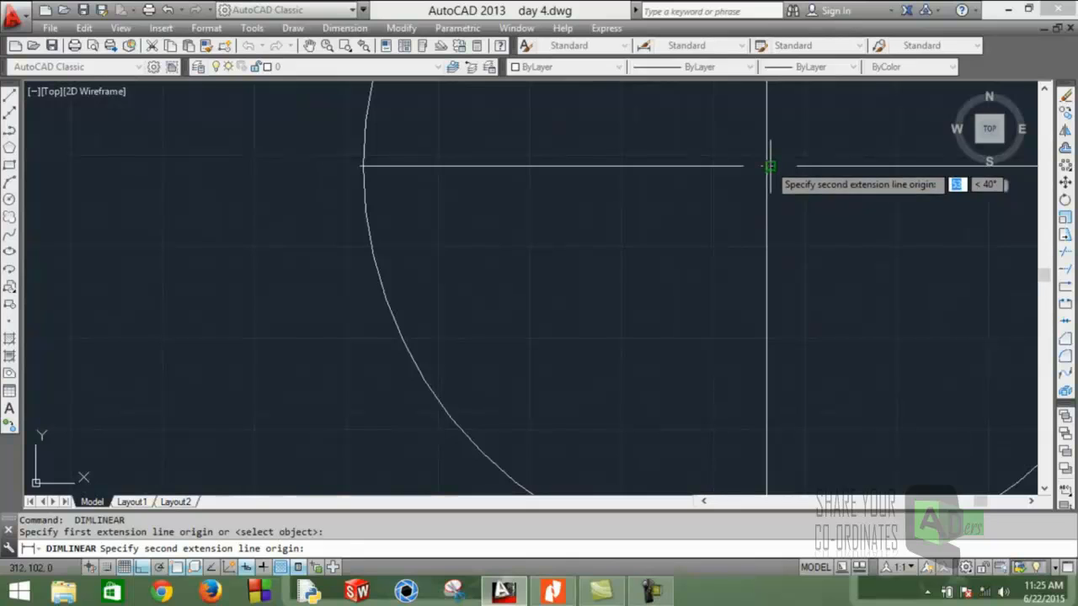
pyautogui.scroll(4, 764, 166)
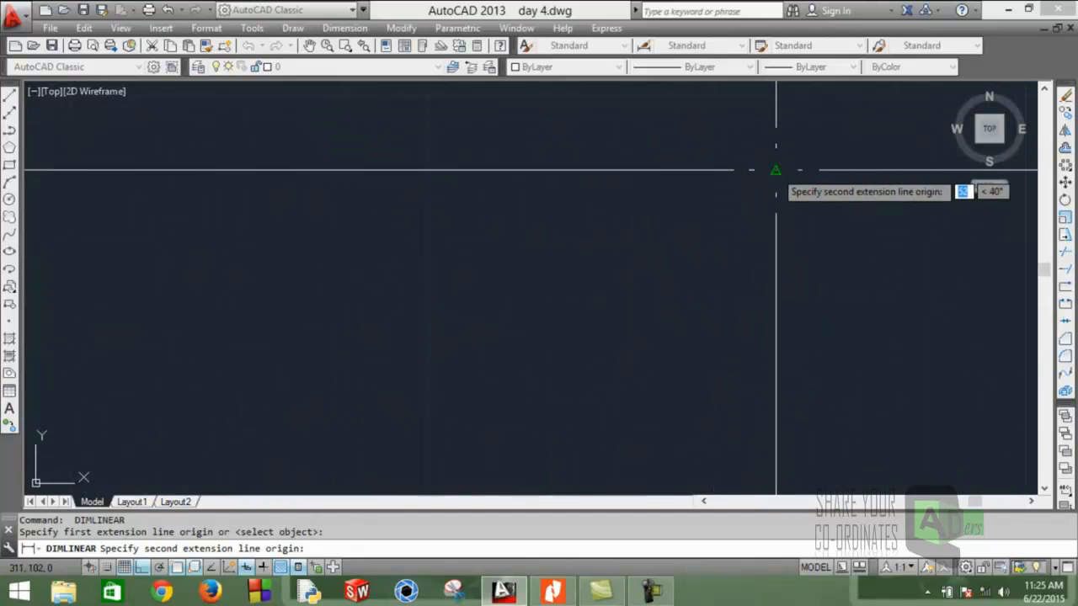
pyautogui.click(775, 169)
pyautogui.scroll(-3, 742, 234)
pyautogui.scroll(-5, 750, 217)
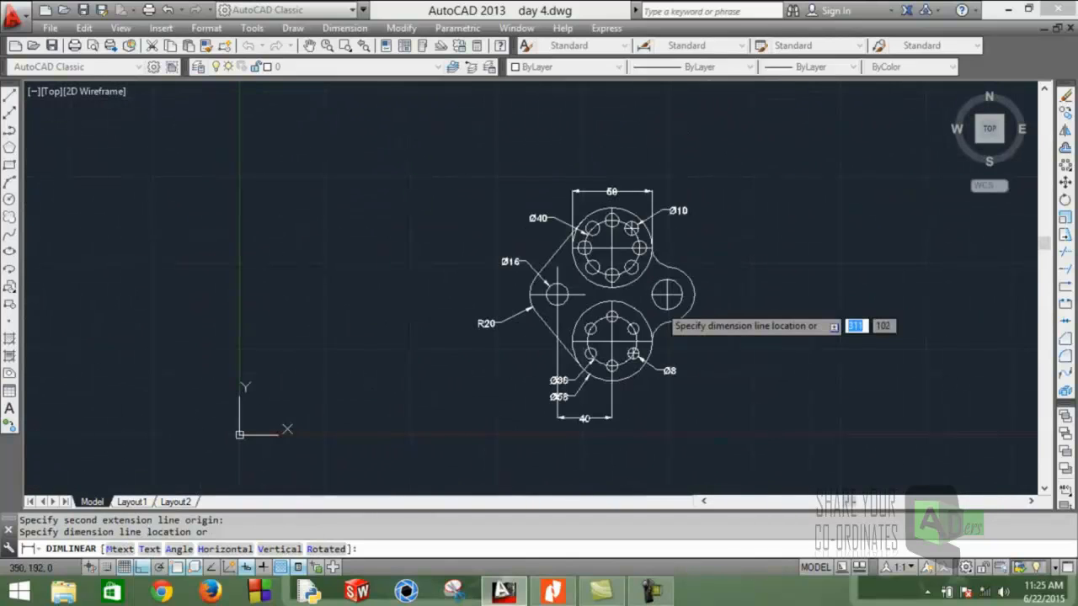
pyautogui.click(649, 417)
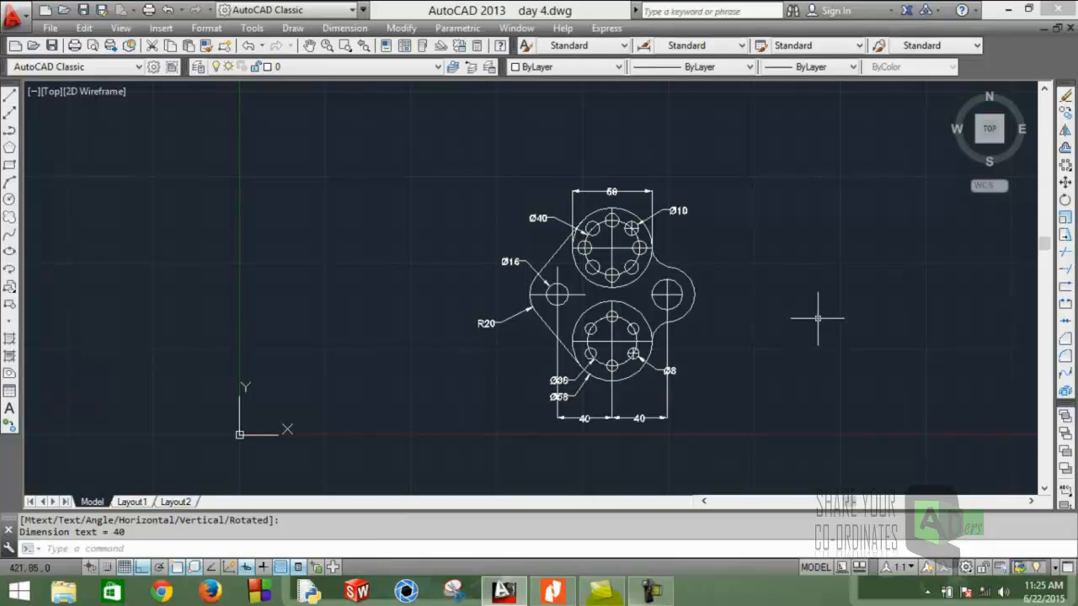
# - Check the reference in Nitro Pro and add an AutoCAD vertical linear dimension across the right hole's top and bottom, placed beyond the plate's right end
pyautogui.click(549, 592)
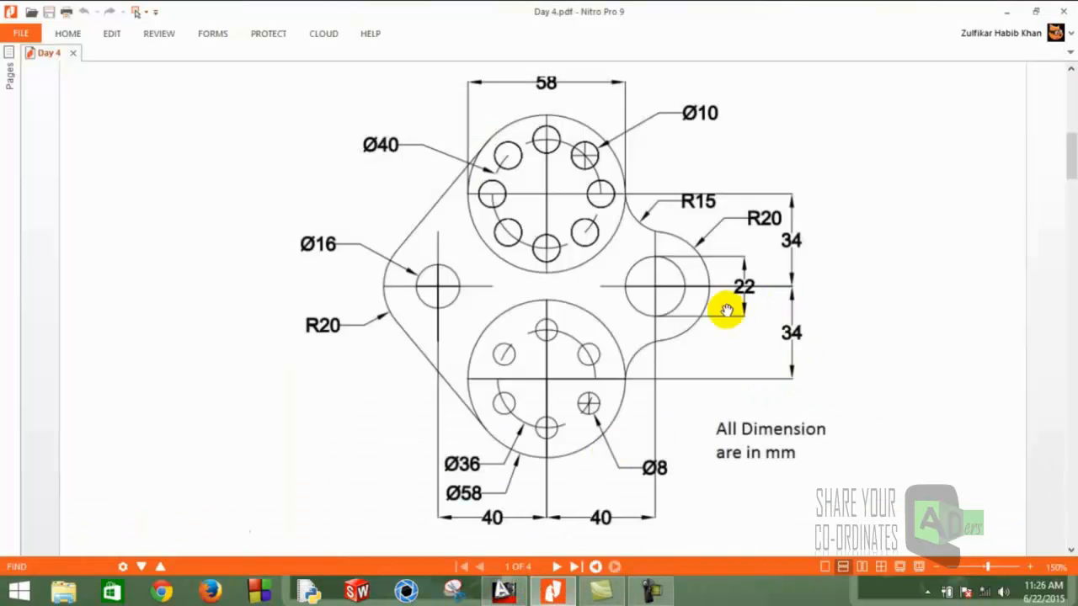
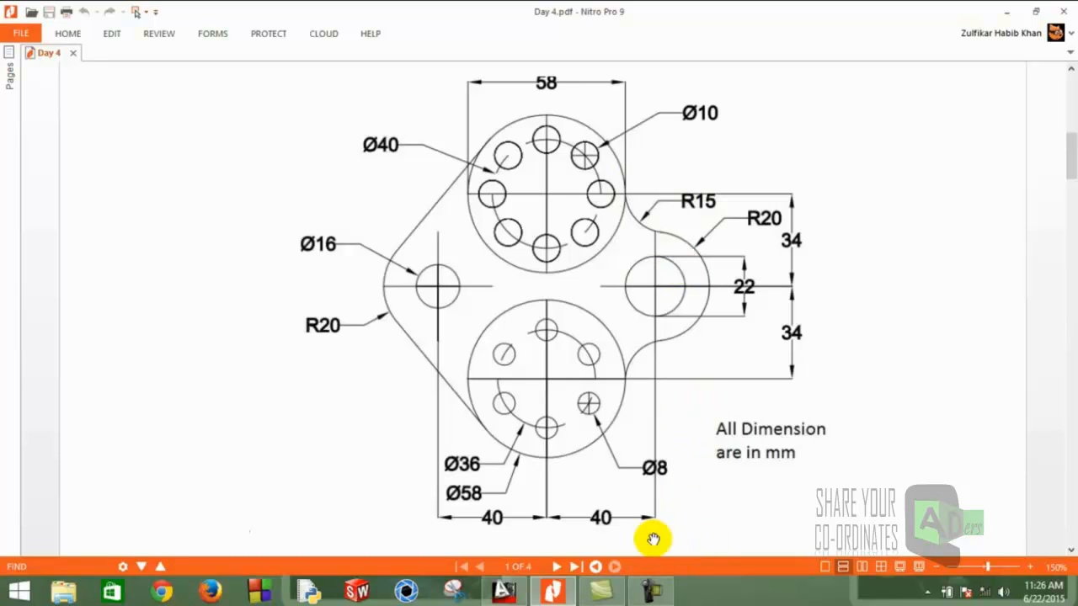
pyautogui.click(505, 593)
pyautogui.press('Return')
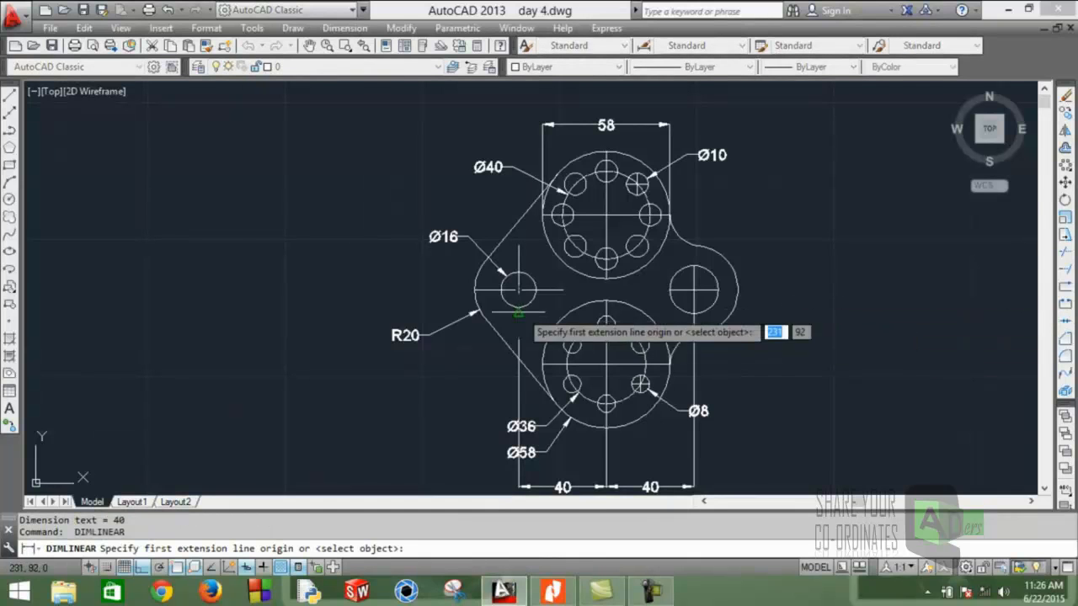
pyautogui.scroll(2, 524, 314)
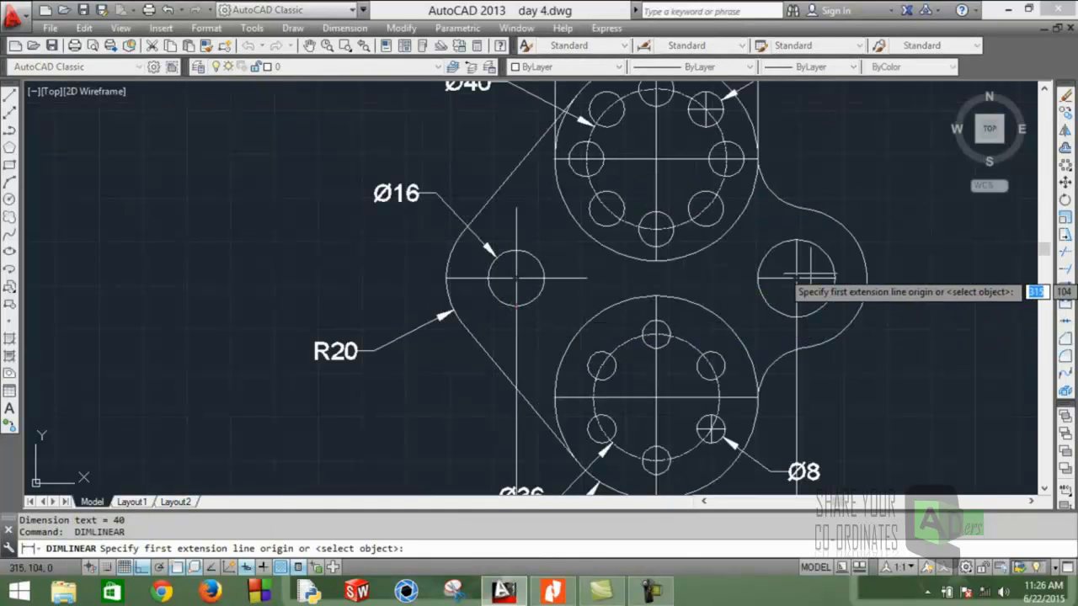
pyautogui.scroll(5, 812, 253)
pyautogui.scroll(3, 628, 243)
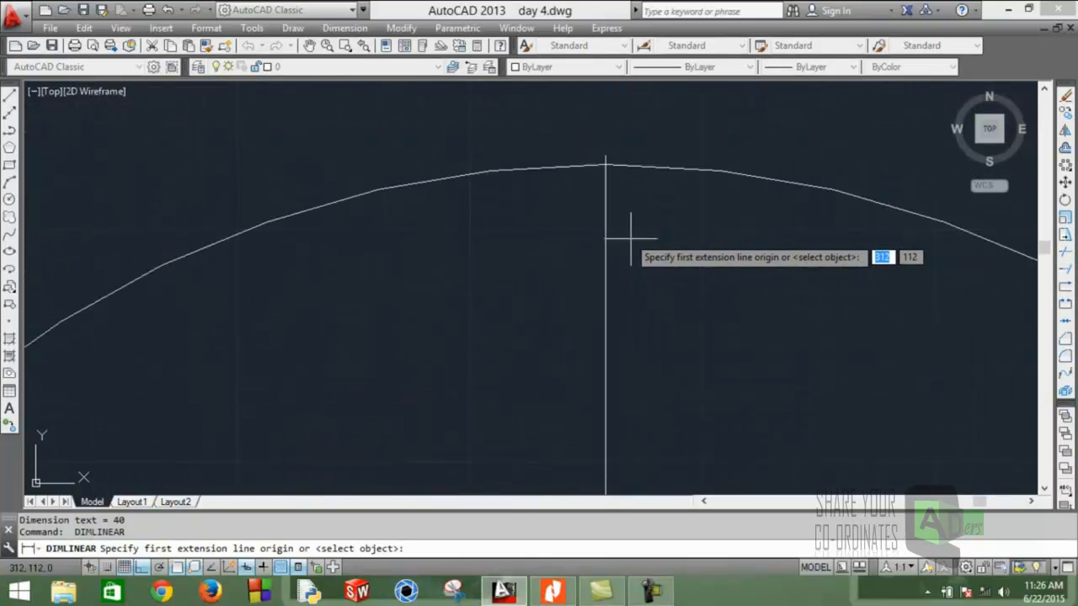
pyautogui.click(606, 165)
pyautogui.scroll(-7, 614, 240)
pyautogui.scroll(2, 620, 252)
pyautogui.scroll(5, 621, 251)
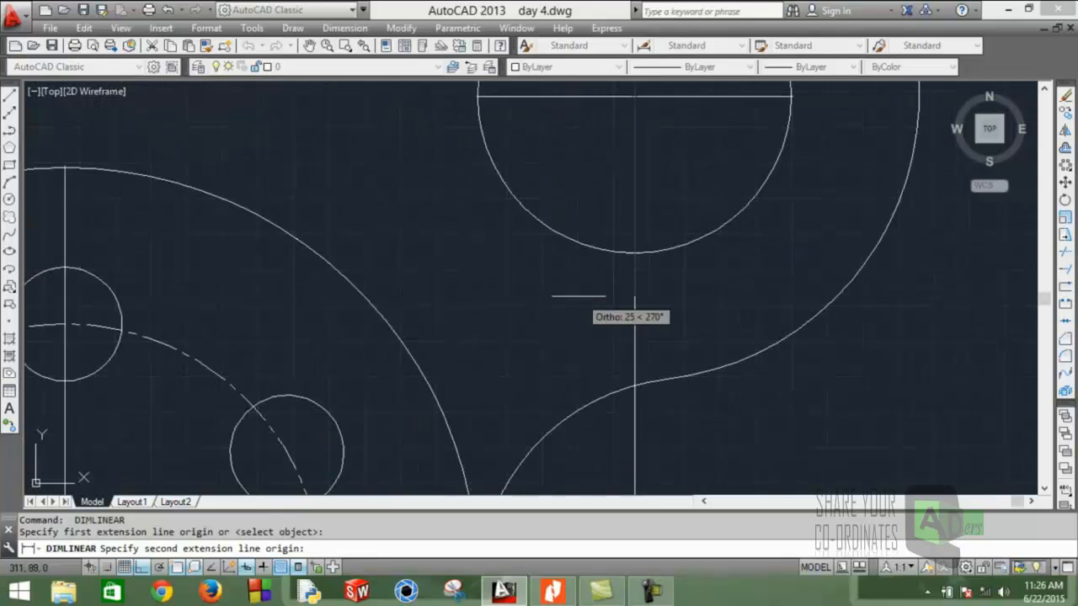
pyautogui.click(634, 252)
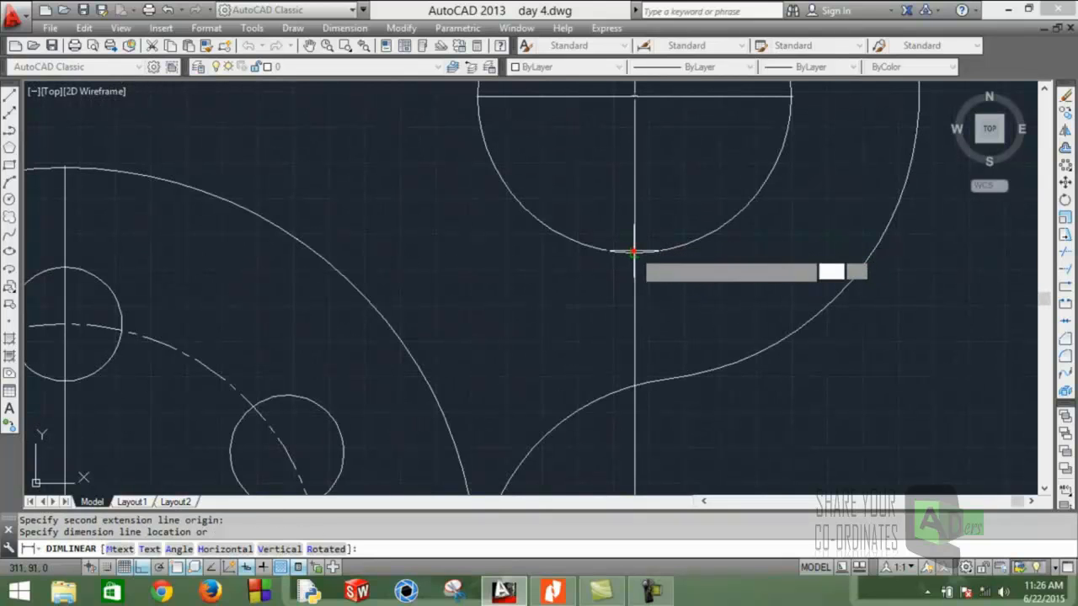
pyautogui.scroll(-6, 853, 228)
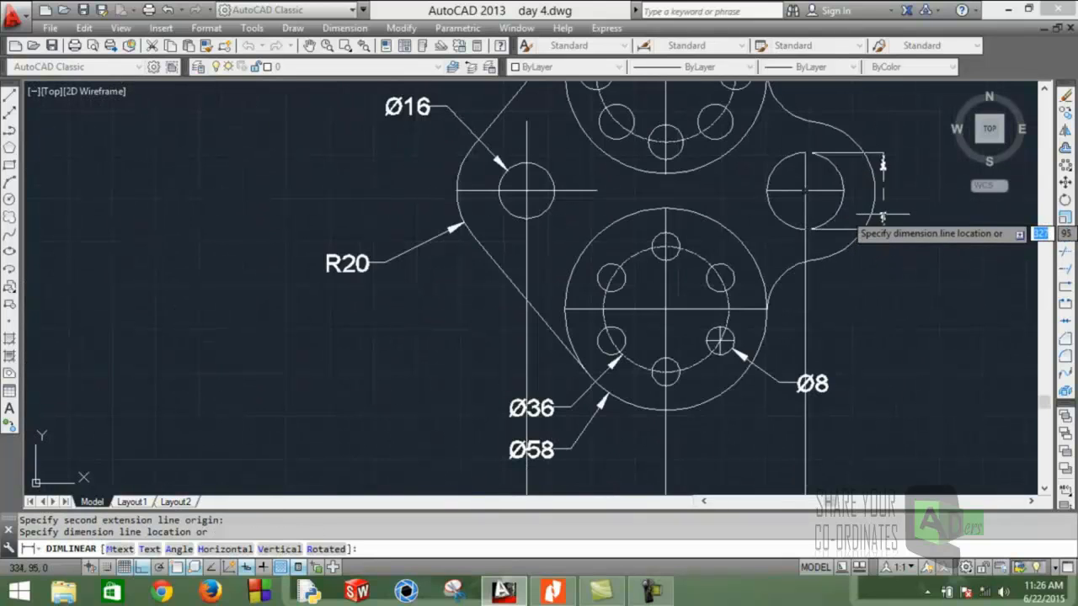
pyautogui.click(897, 202)
# - Add a radius dimension to the large arc at the plate's right end, with its text outside to the upper right
pyautogui.scroll(3, 813, 201)
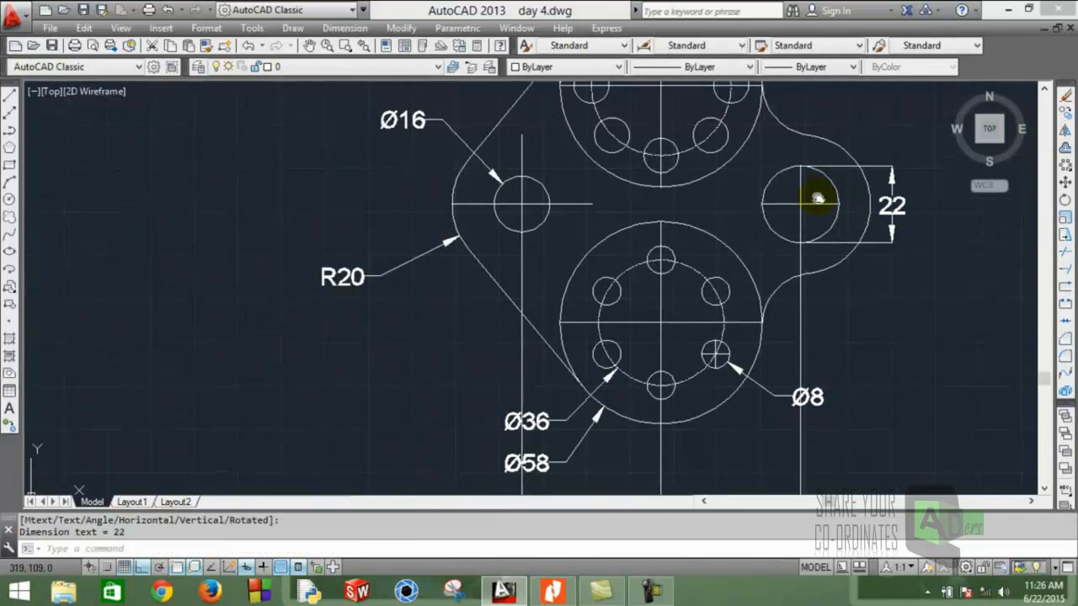
pyautogui.click(344, 28)
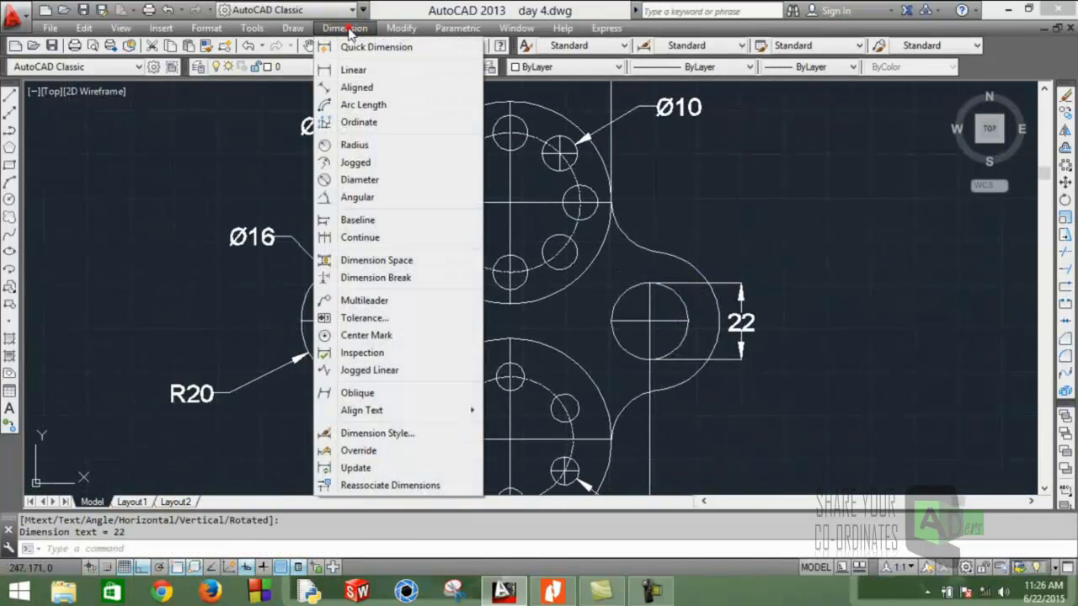
pyautogui.click(357, 145)
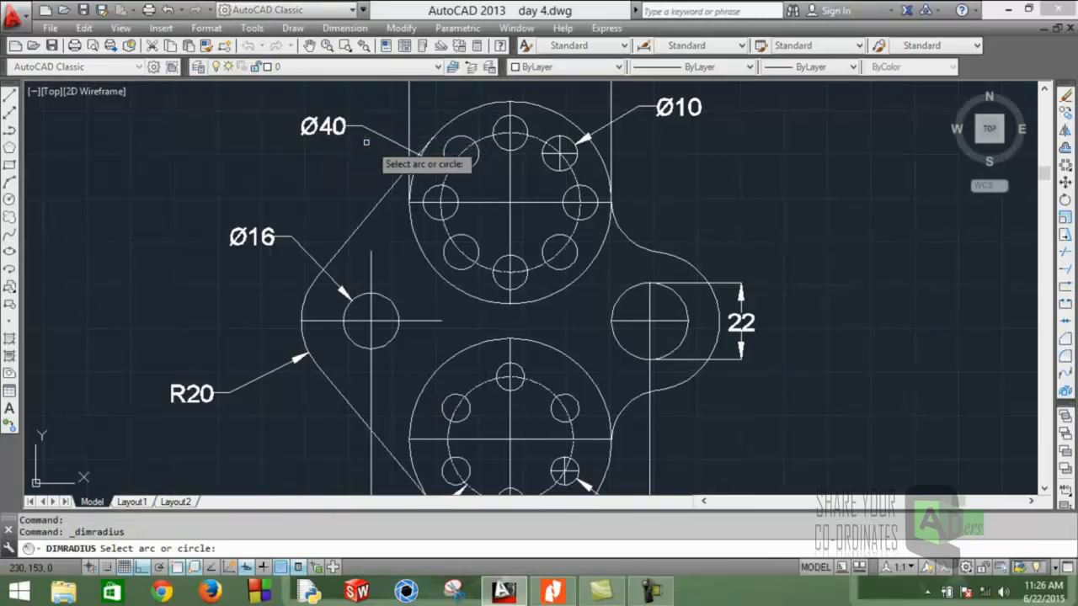
pyautogui.click(699, 268)
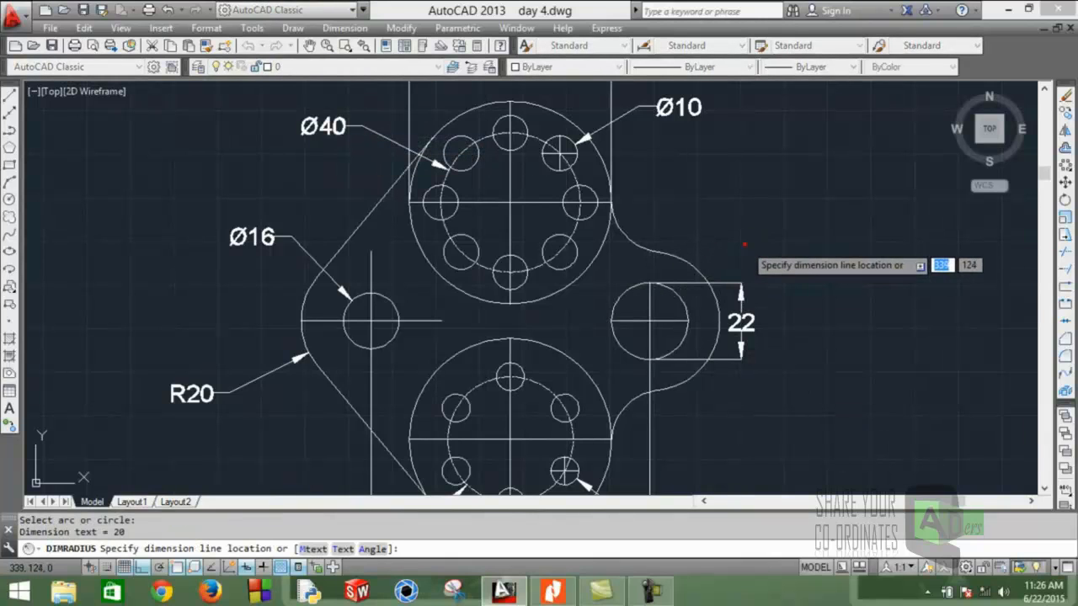
pyautogui.click(745, 245)
# - Add a radius dimension to the concave arc joining the upper circle to the right end, and switch to the reference PDF in Nitro Pro
pyautogui.press('Return')
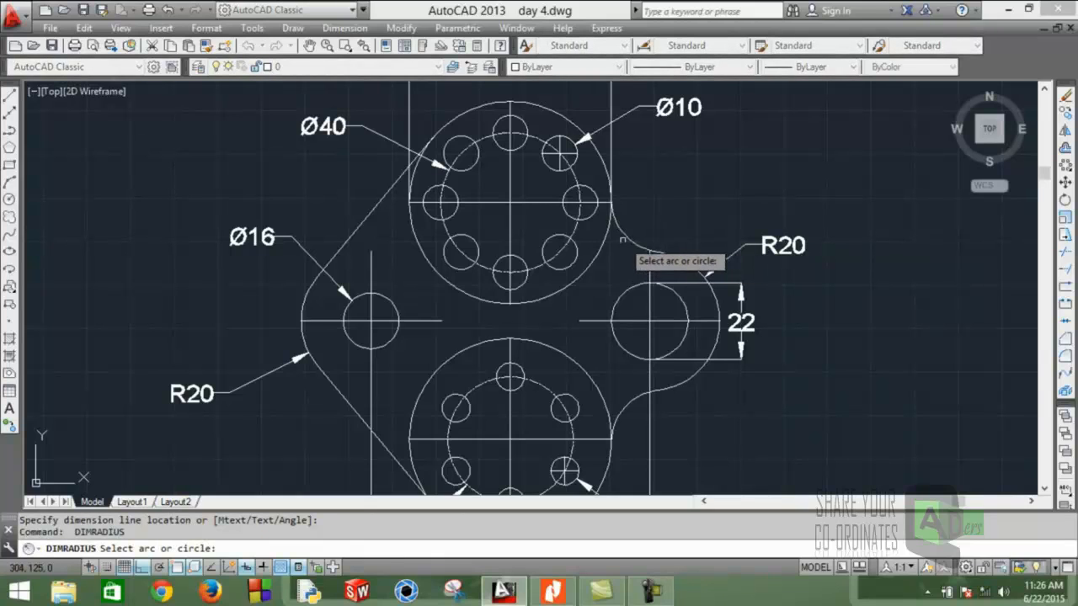
pyautogui.click(629, 238)
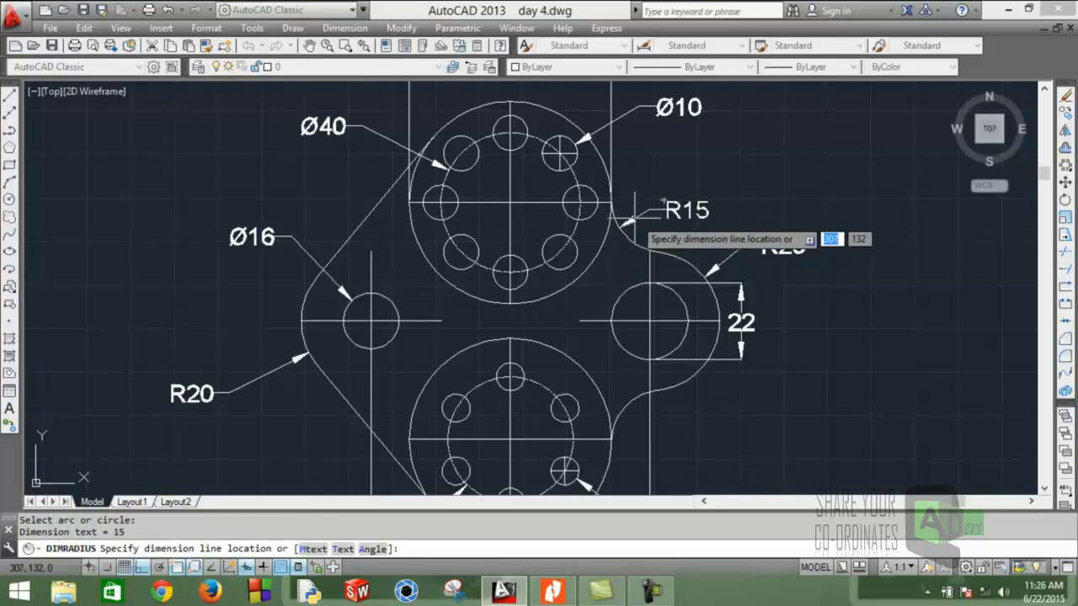
pyautogui.click(636, 217)
pyautogui.scroll(-2, 637, 323)
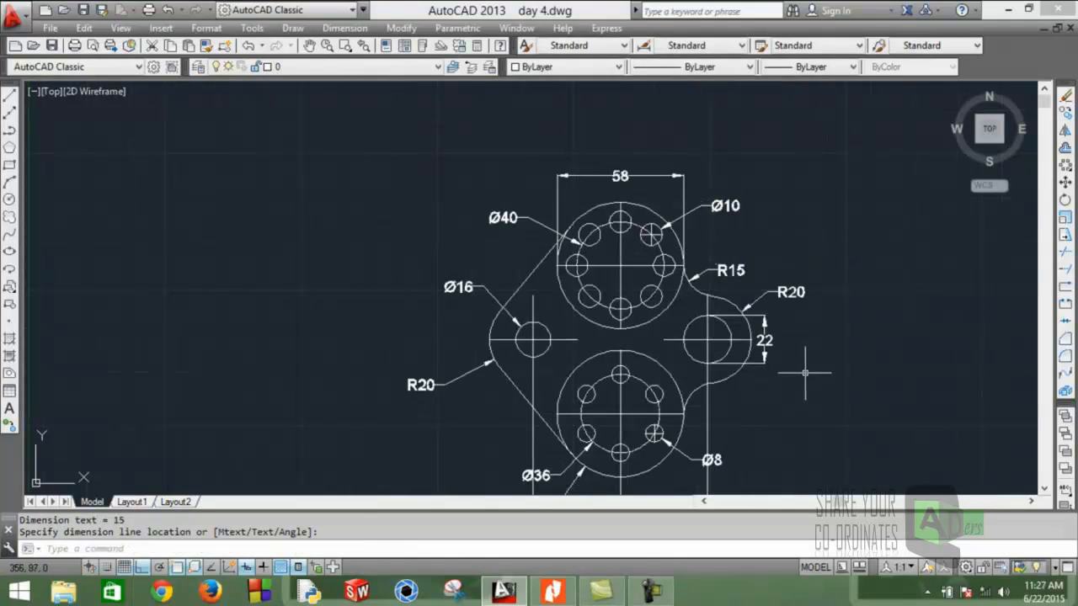
pyautogui.click(553, 592)
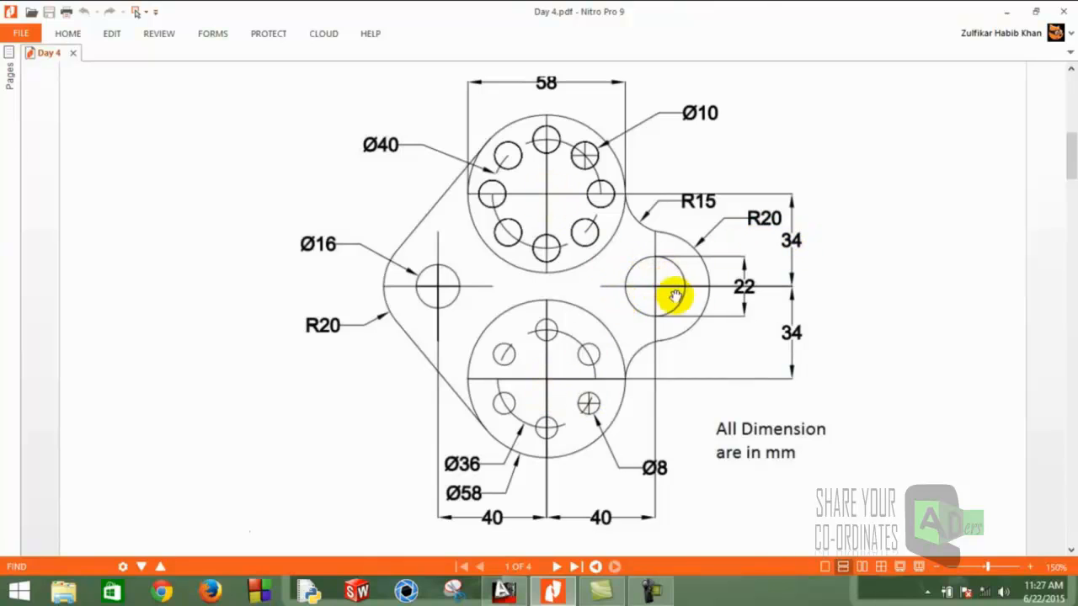
# - Switch to AutoCAD and add a vertical linear dimension from the lower circle's centre to the right hole's centre, placed beyond the 22 dimension
pyautogui.click(503, 589)
pyautogui.moveTo(676, 391); pyautogui.dragTo(547, 340, button='middle')
pyautogui.click(354, 29)
pyautogui.click(364, 73)
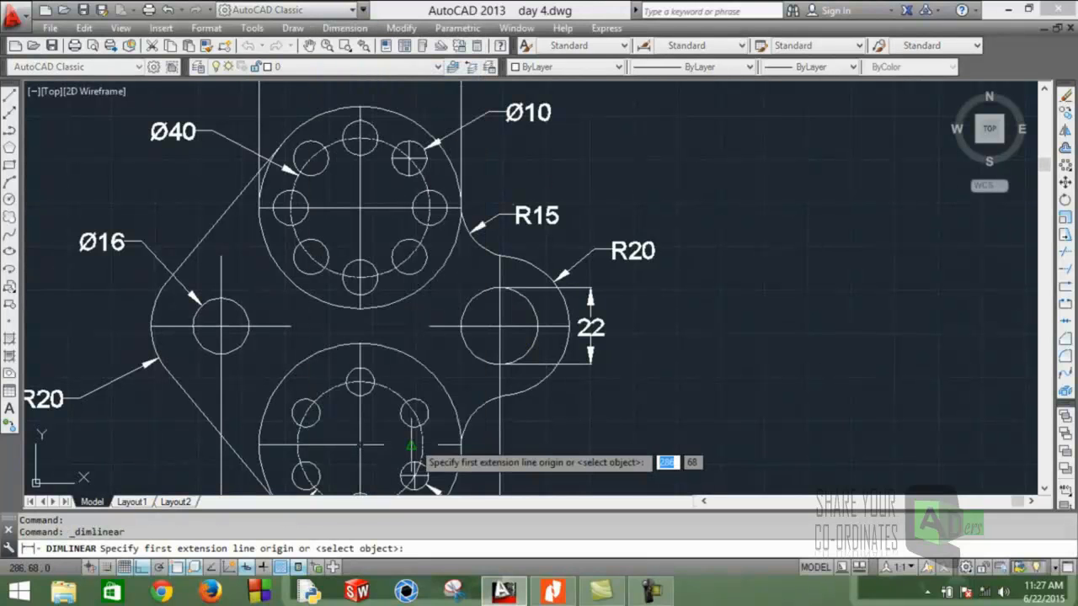
pyautogui.scroll(5, 417, 442)
pyautogui.scroll(2, 446, 447)
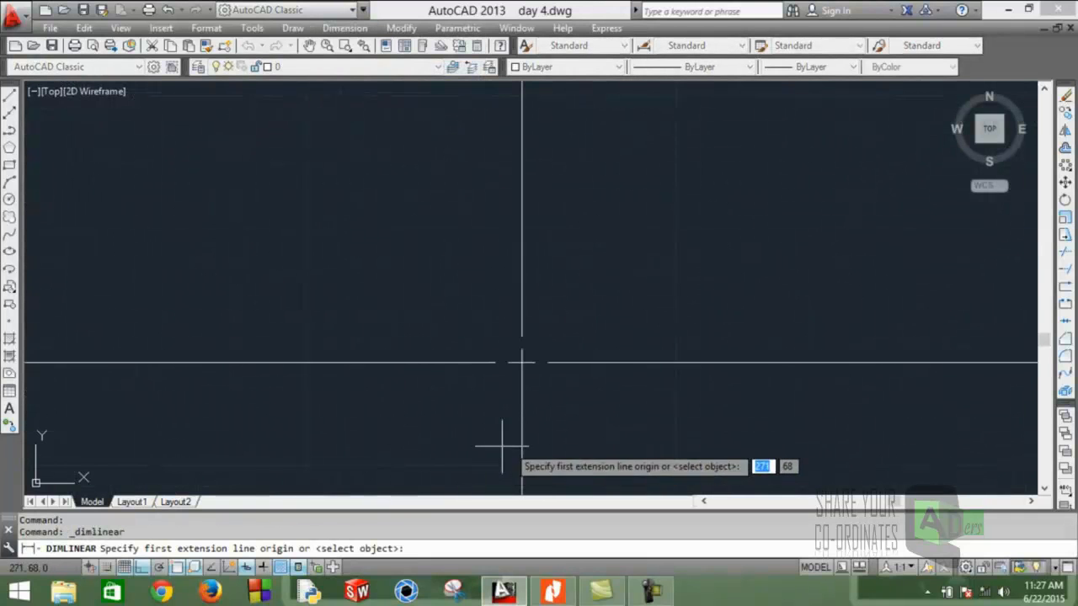
pyautogui.click(523, 362)
pyautogui.scroll(-5, 522, 362)
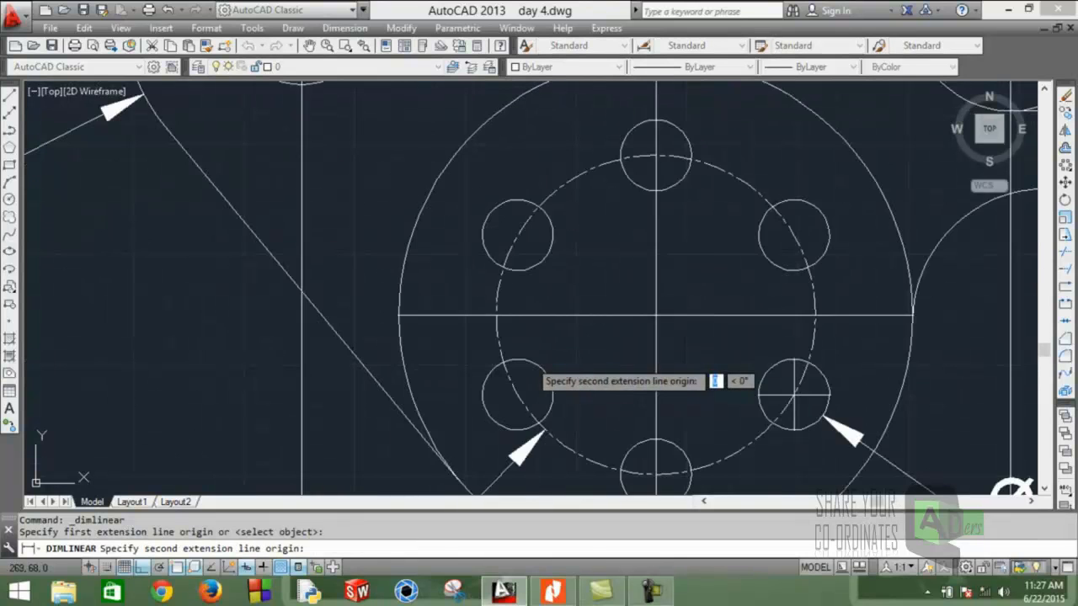
pyautogui.scroll(2, 682, 356)
pyautogui.scroll(8, 717, 312)
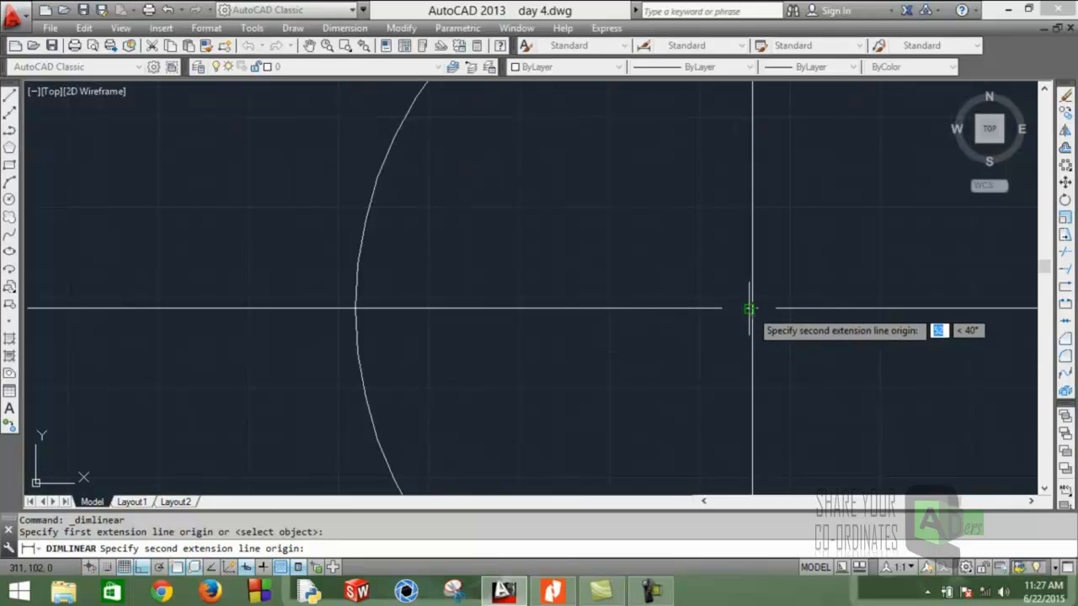
pyautogui.scroll(2, 755, 311)
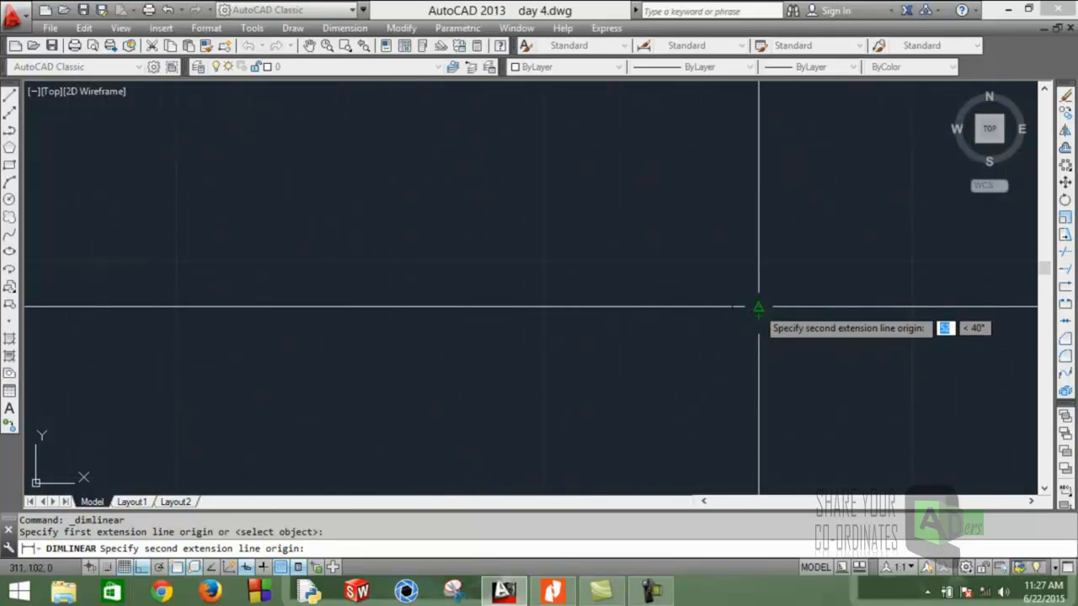
pyautogui.click(758, 307)
pyautogui.scroll(-5, 758, 308)
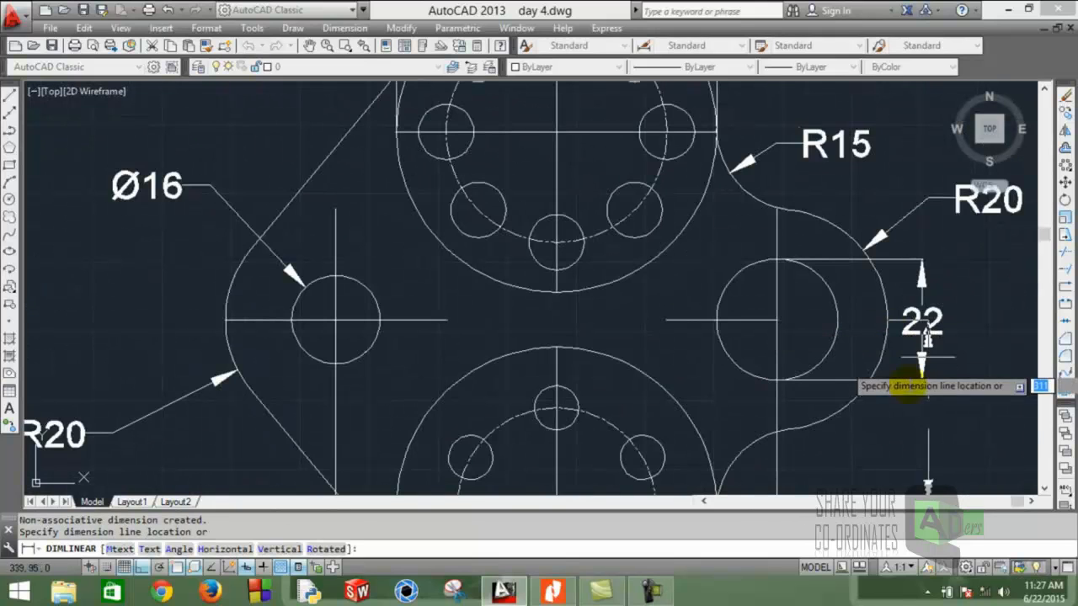
pyautogui.scroll(-2, 949, 409)
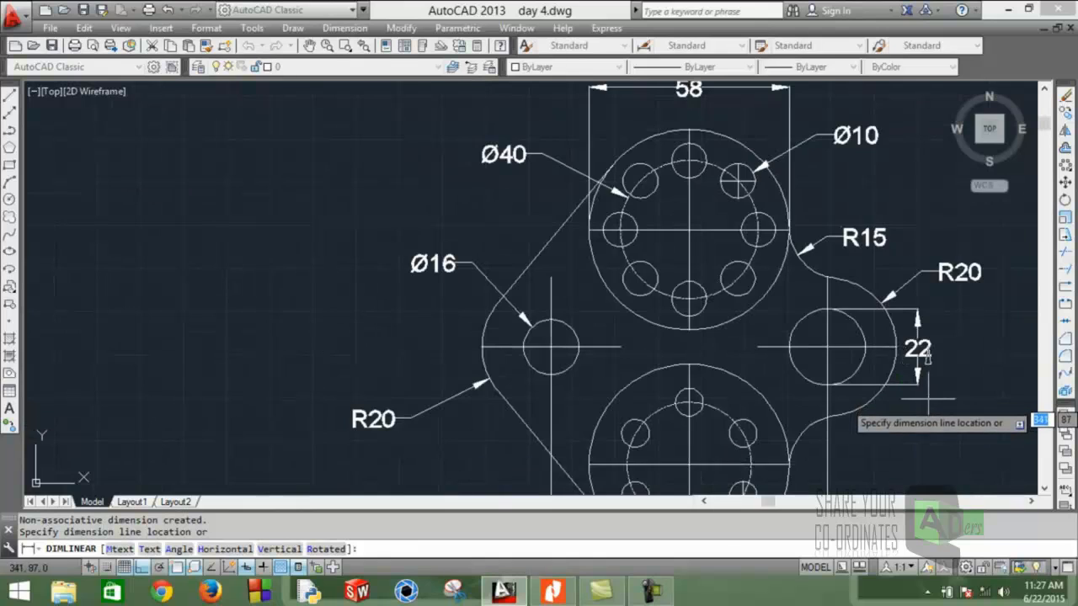
pyautogui.click(1007, 396)
# - Add a vertical linear dimension from the right hole's centre to the upper circle's centre, in line with the previous one, and check the Nitro Pro reference
pyautogui.moveTo(1013, 347); pyautogui.dragTo(861, 401, button='middle')
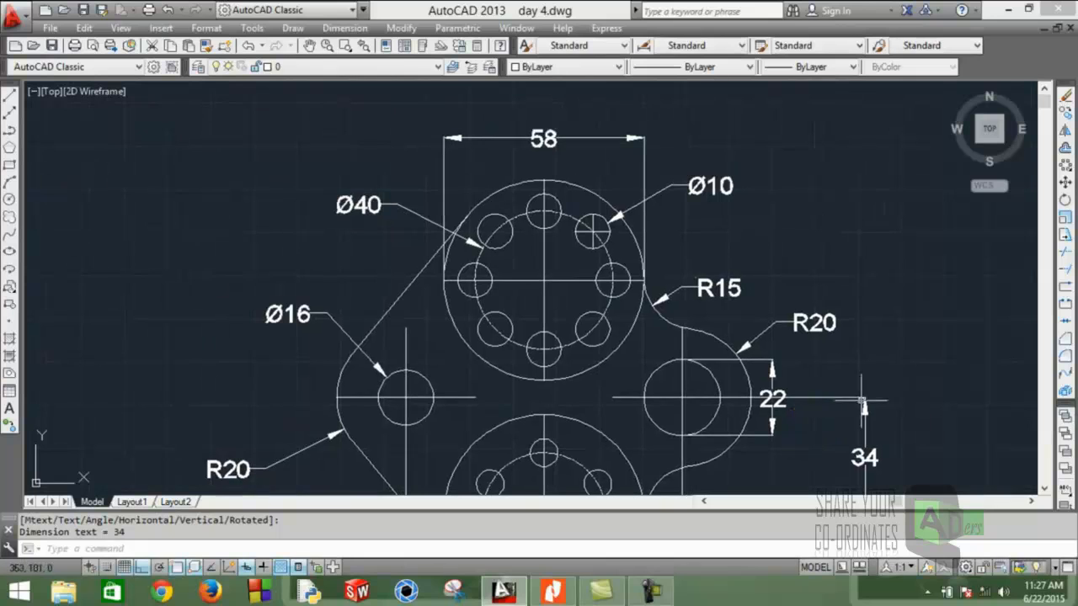
pyautogui.press('Return')
pyautogui.scroll(5, 935, 374)
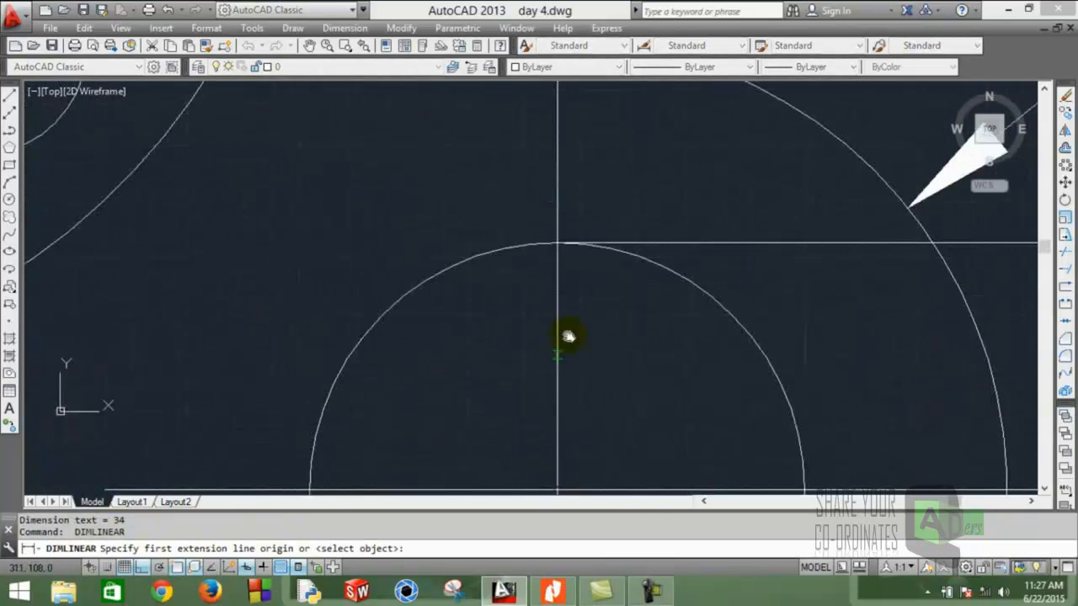
pyautogui.scroll(2, 590, 341)
pyautogui.scroll(3, 571, 355)
pyautogui.click(583, 374)
pyautogui.scroll(-8, 583, 373)
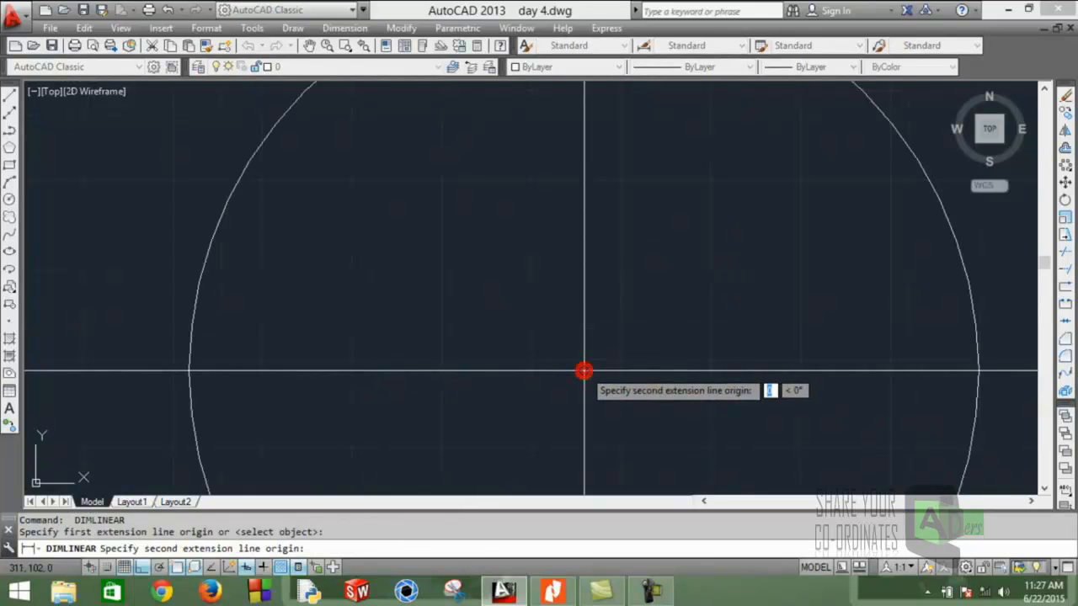
pyautogui.scroll(8, 549, 268)
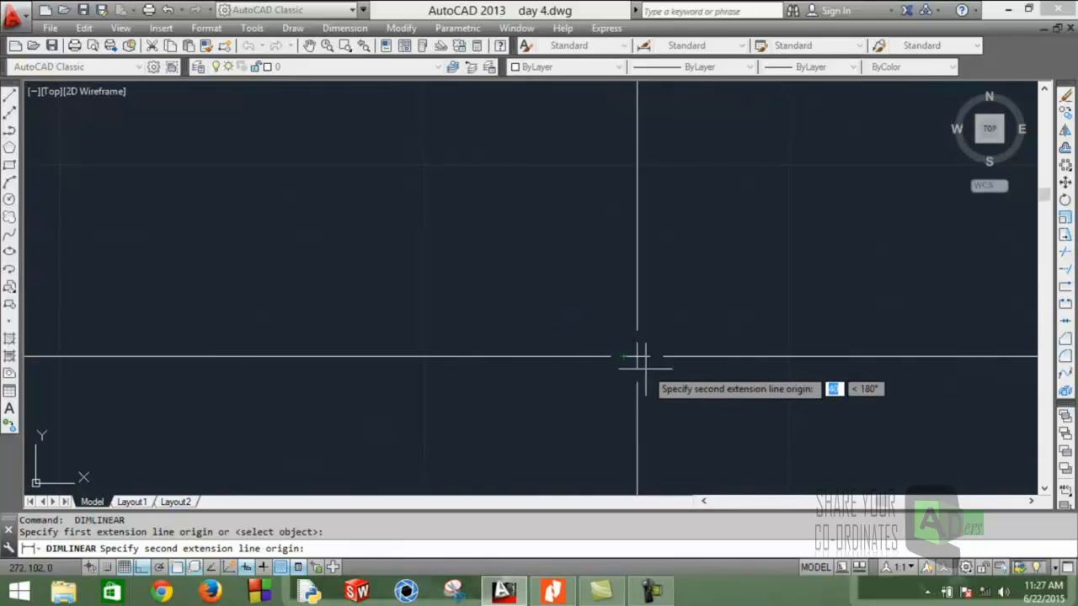
pyautogui.click(637, 356)
pyautogui.scroll(-6, 753, 379)
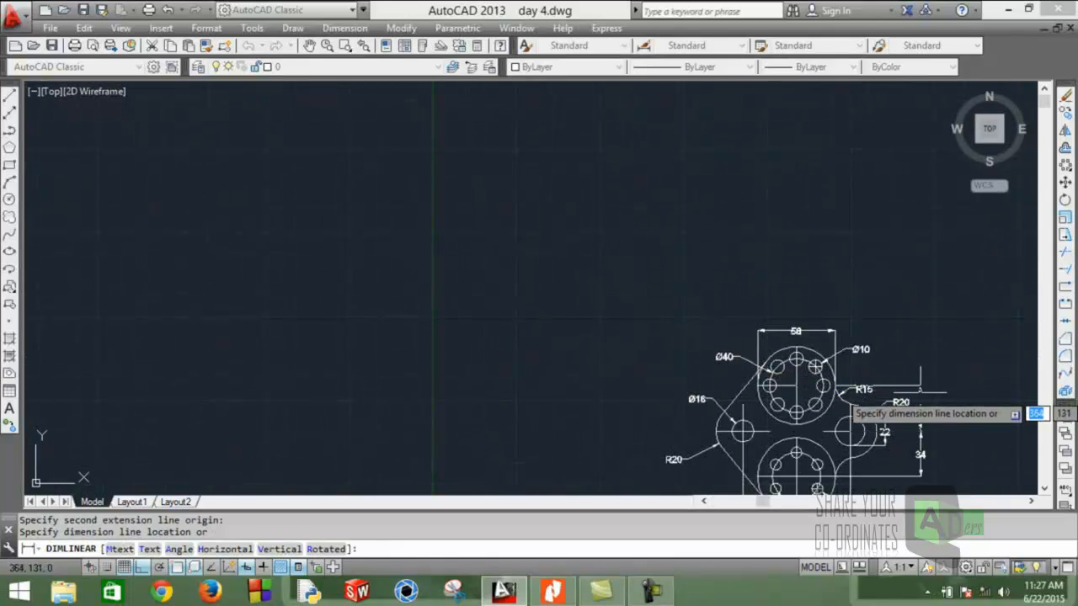
pyautogui.click(920, 392)
pyautogui.scroll(5, 921, 392)
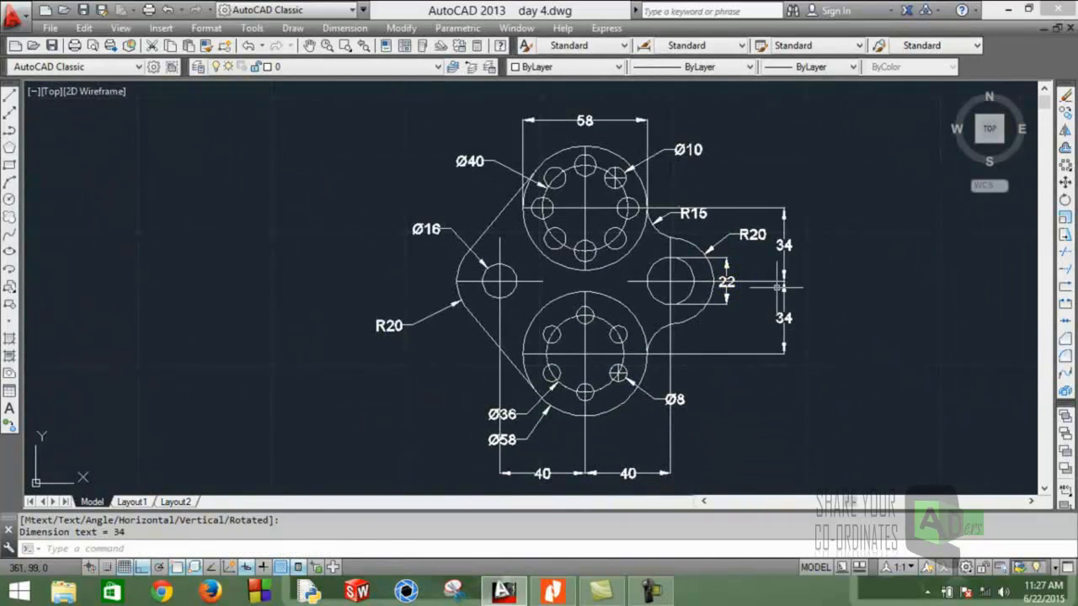
pyautogui.click(555, 592)
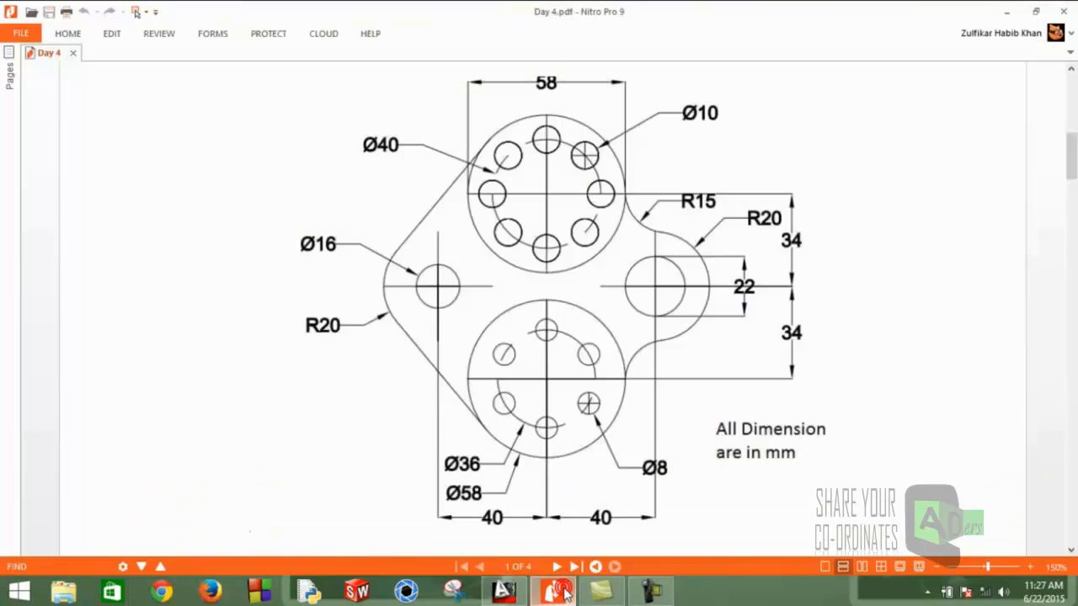
pyautogui.click(562, 593)
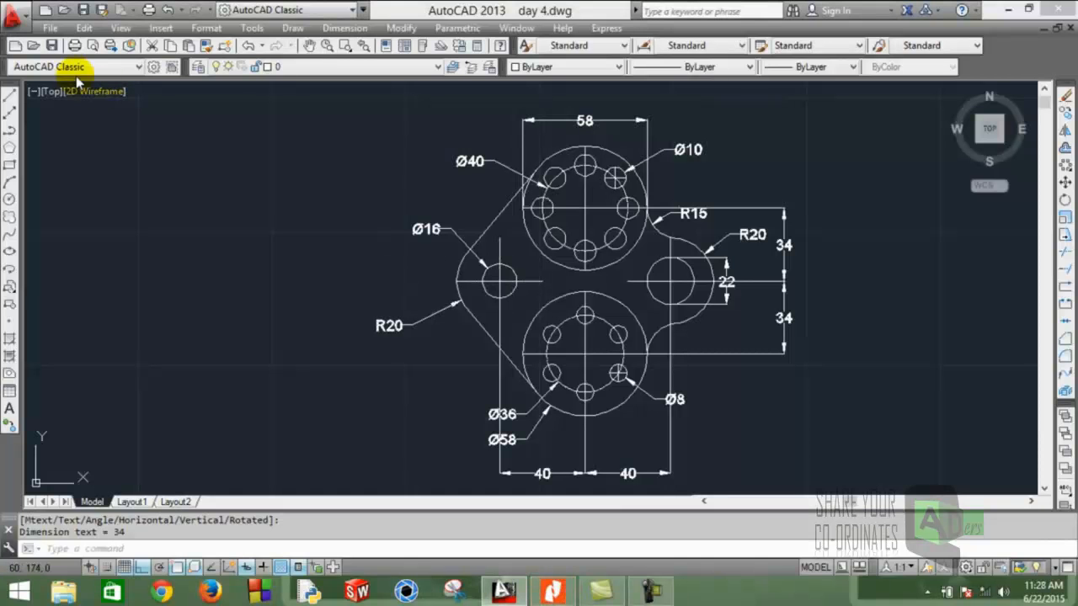
# - Save a copy of the drawing to the Desktop under the file name "day 4 cw 1"
pyautogui.click(16, 17)
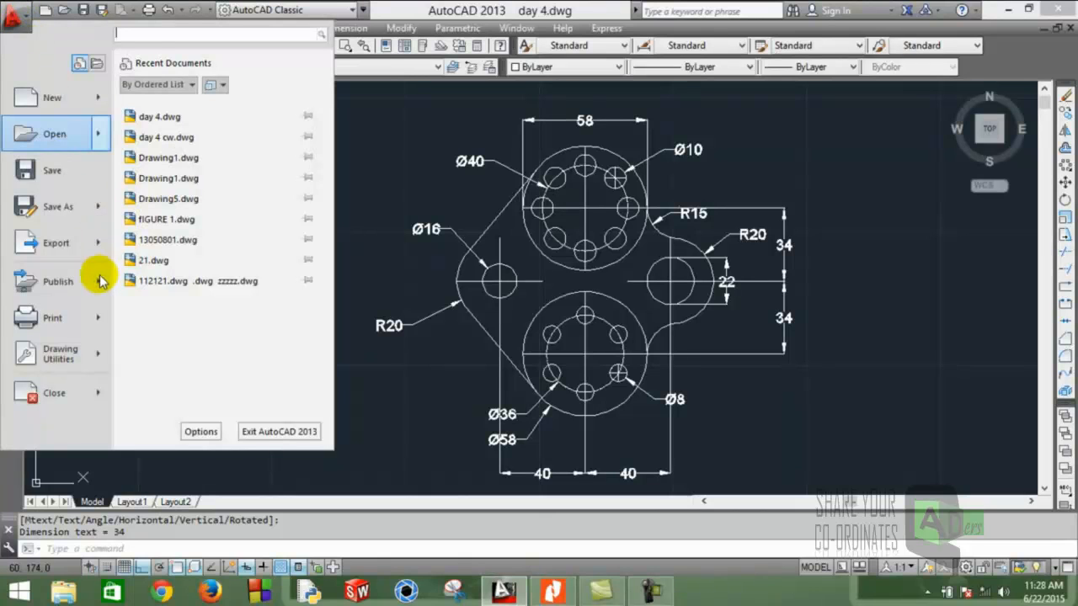
pyautogui.click(90, 210)
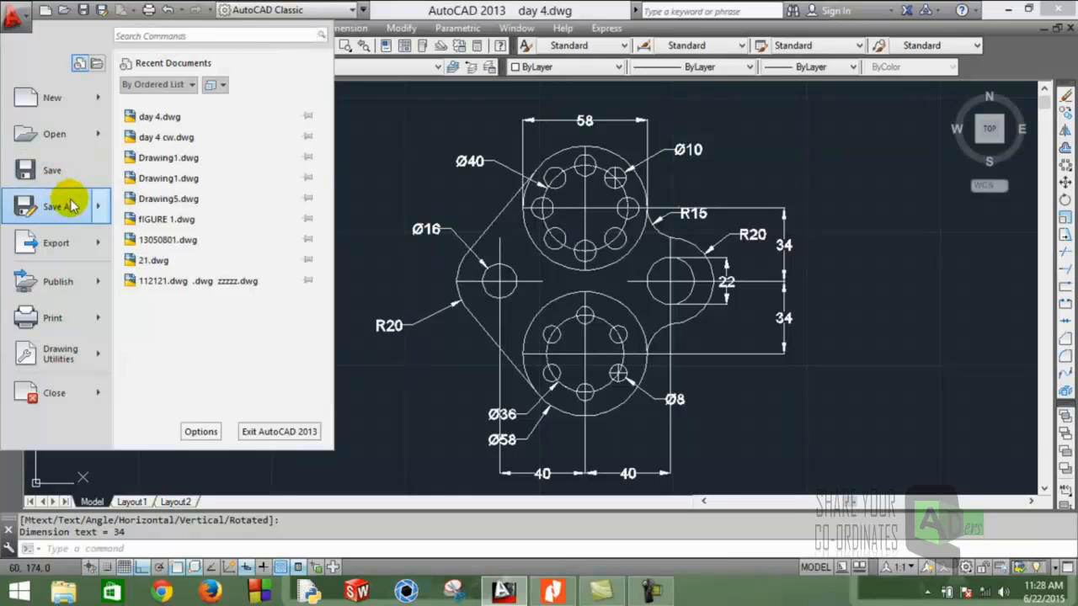
pyautogui.click(84, 206)
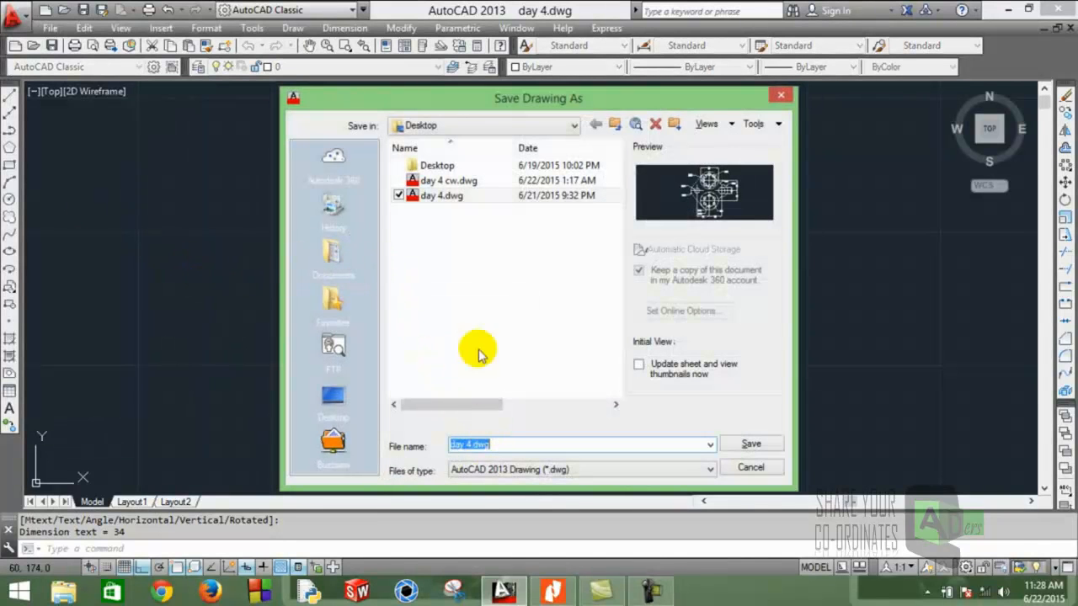
pyautogui.click(334, 400)
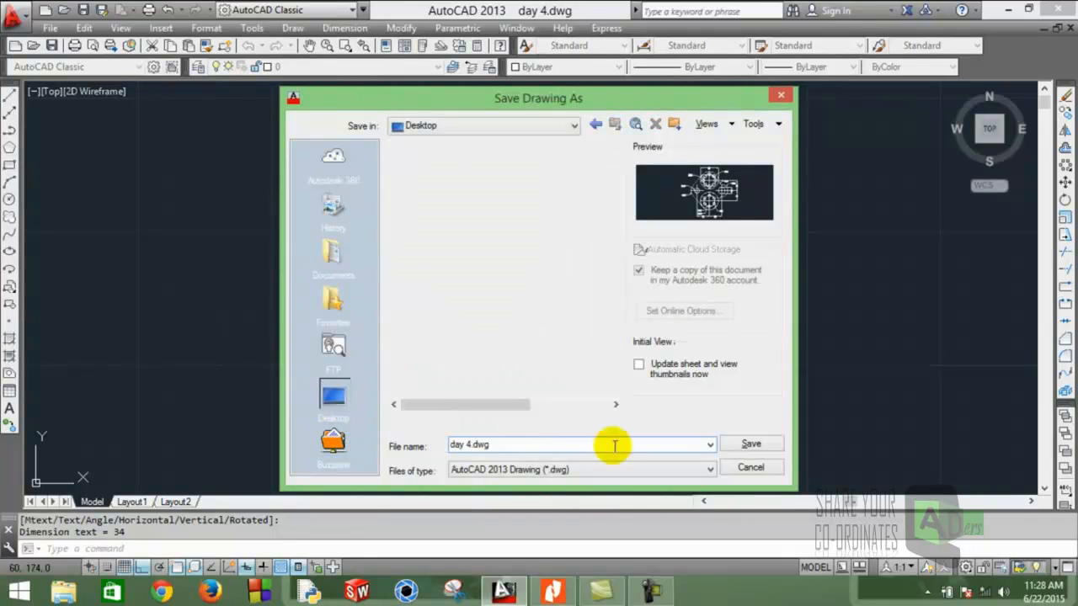
pyautogui.click(547, 444)
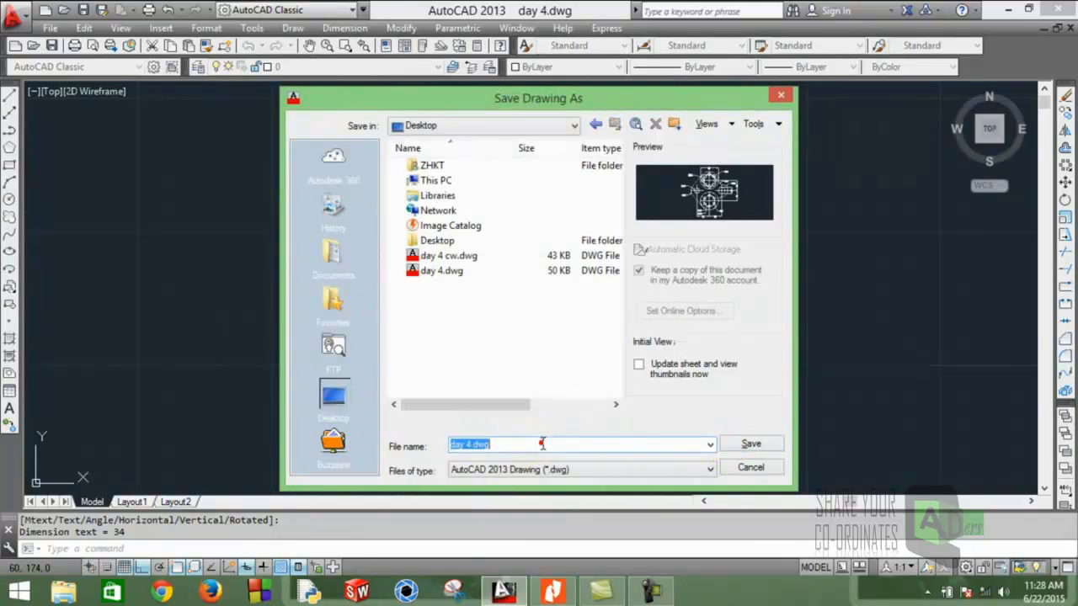
pyautogui.write('day')
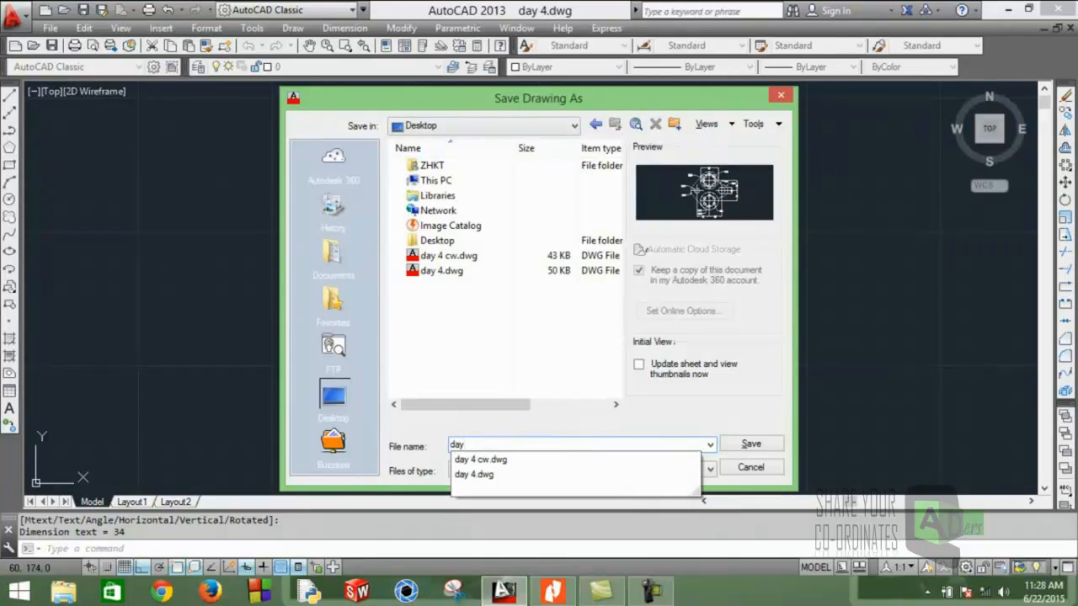
pyautogui.write(' 4 ')
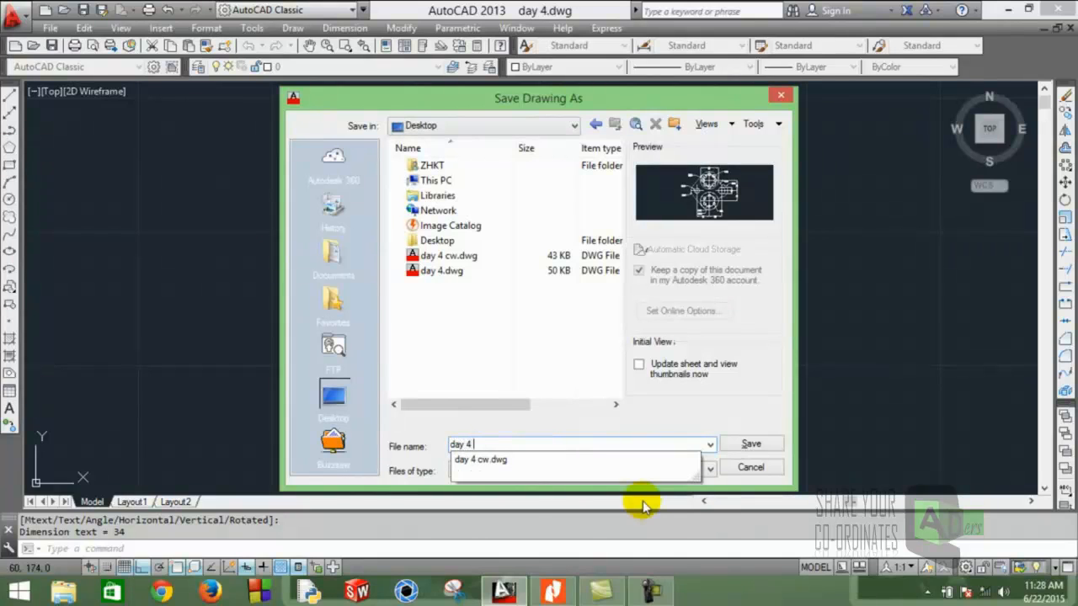
pyautogui.write('cw 1')
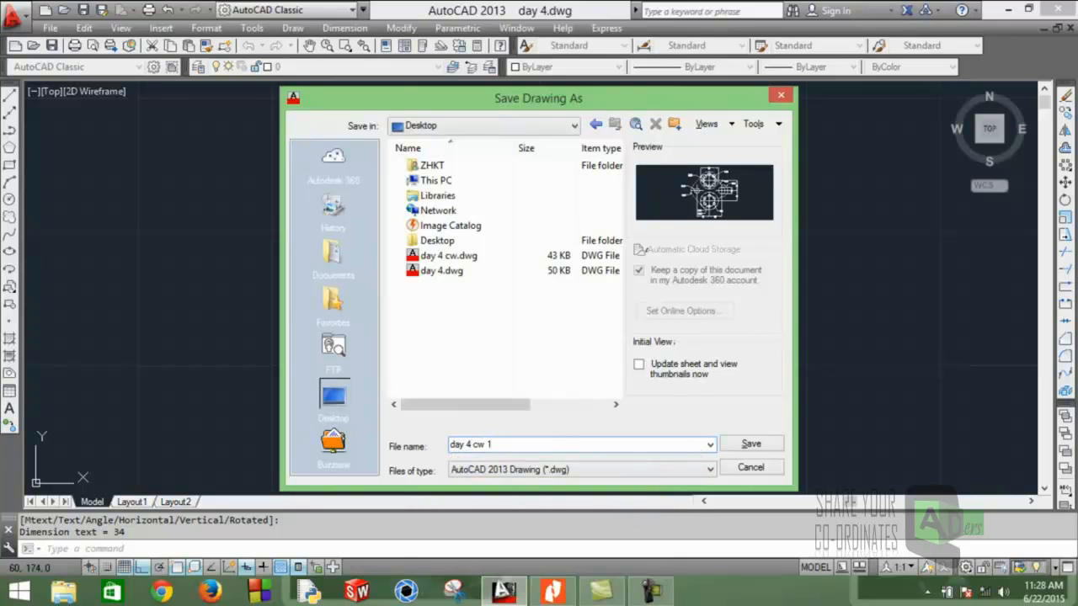
pyautogui.click(764, 444)
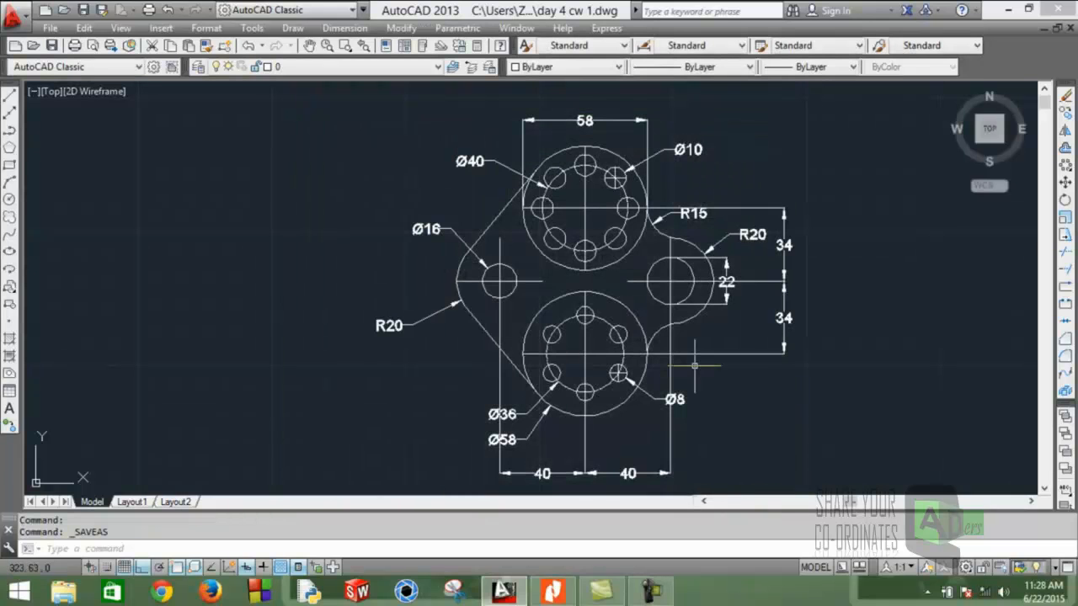